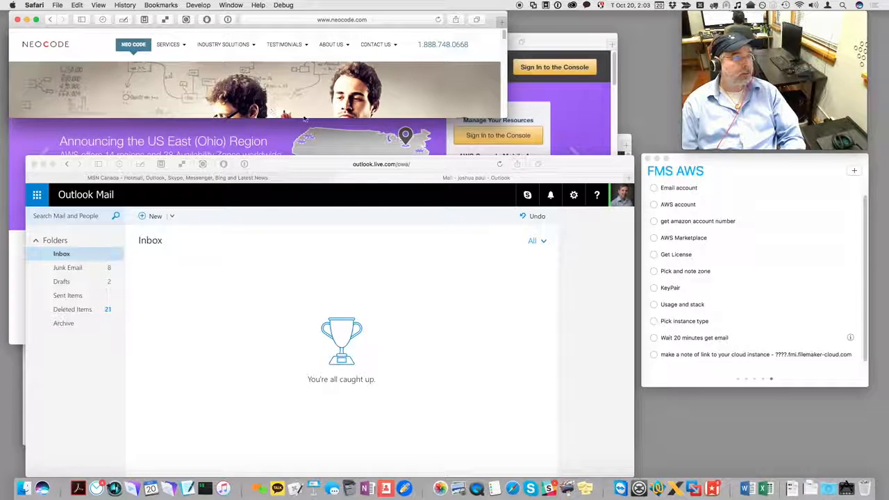
# - Enlarge the neocode window, then cycle through AWS, Reminders and Outlook so FileMaker Cloud is in front
pyautogui.moveTo(303, 119); pyautogui.dragTo(276, 141)
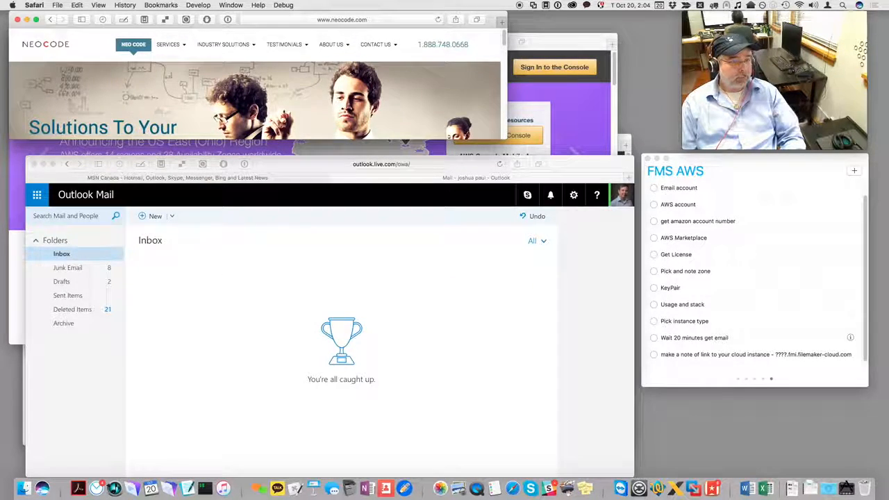
pyautogui.click(601, 121)
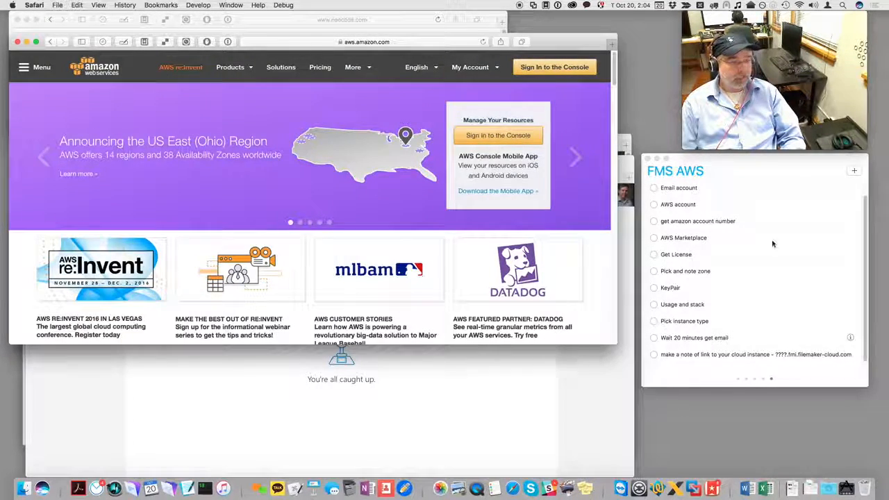
pyautogui.click(789, 175)
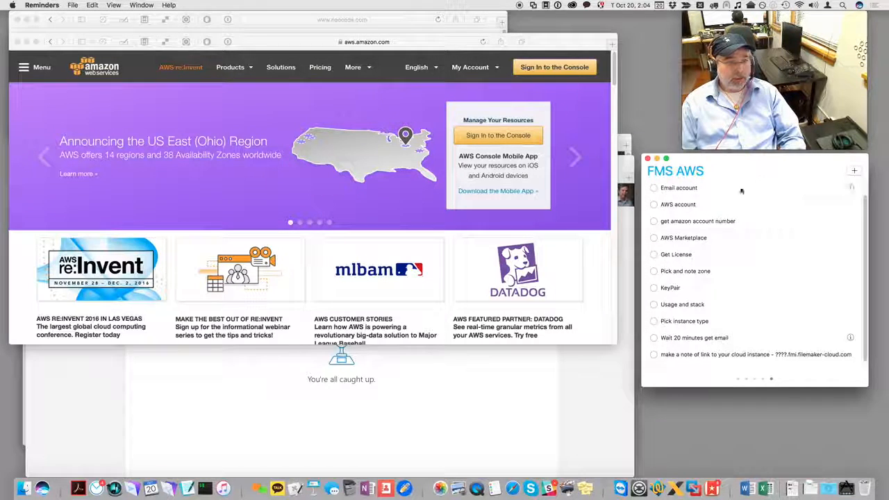
pyautogui.click(480, 401)
pyautogui.press('super+grave')
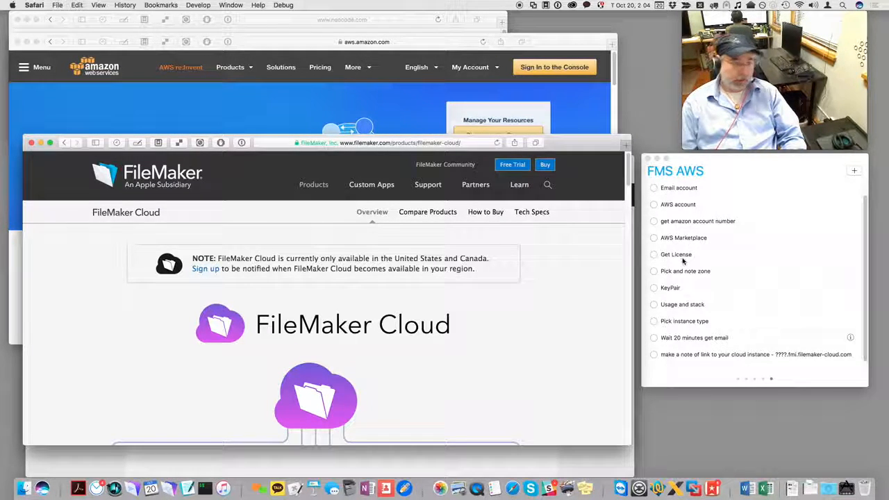
# - Go through the KeyPair, Usage and stack, Pick instance type and Wait 20 minutes items, then bring Outlook Mail forward
pyautogui.click(721, 273)
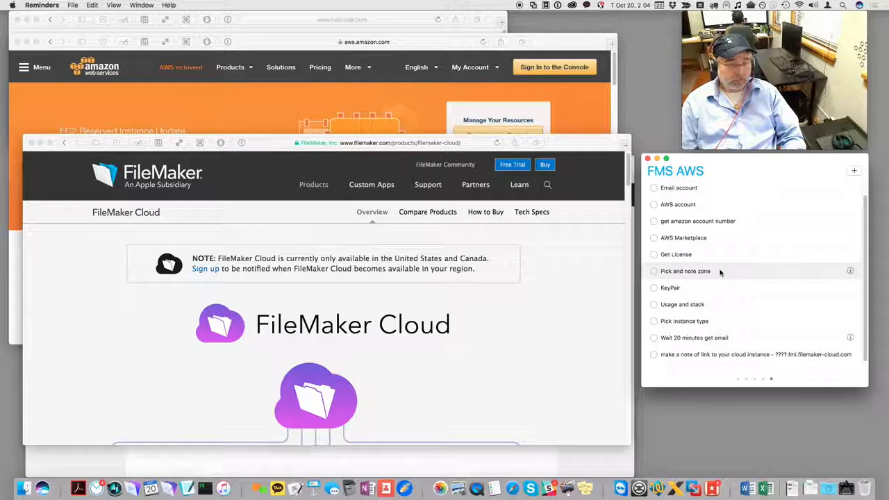
pyautogui.click(712, 286)
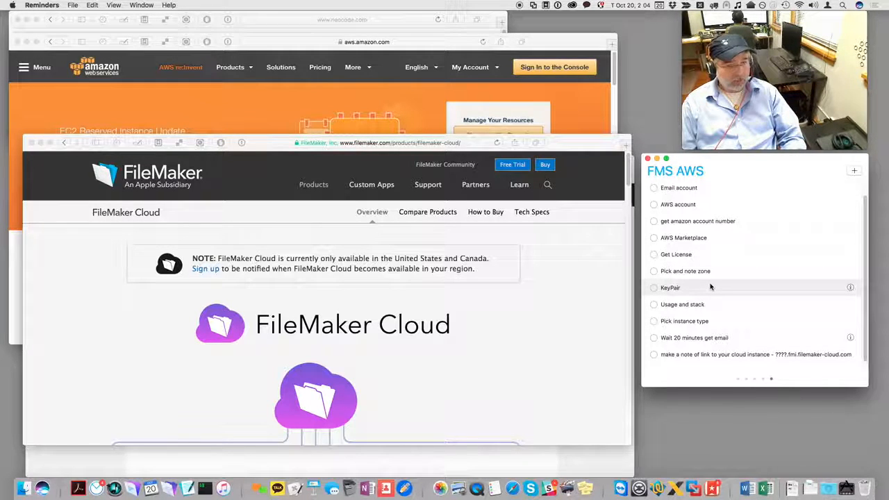
pyautogui.click(713, 304)
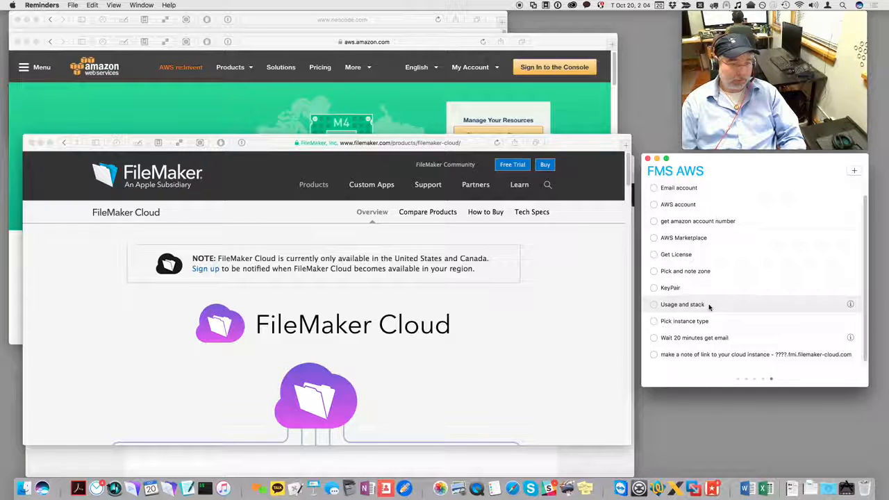
pyautogui.click(697, 321)
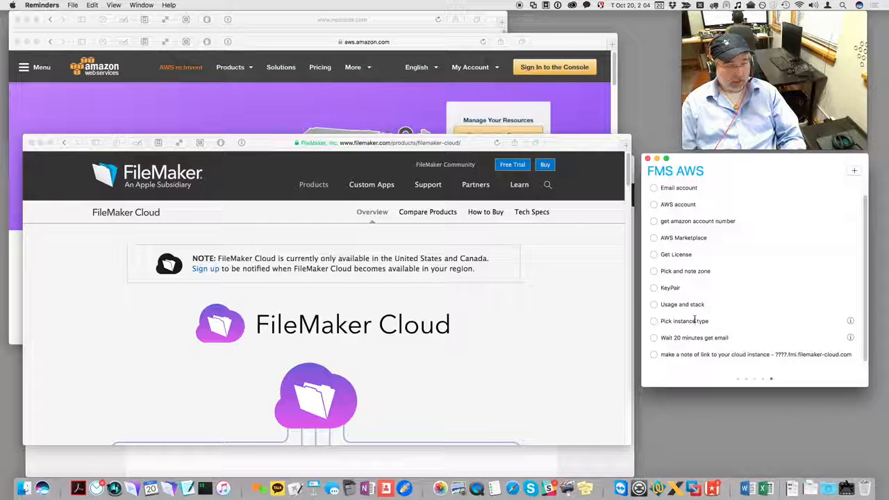
pyautogui.click(692, 338)
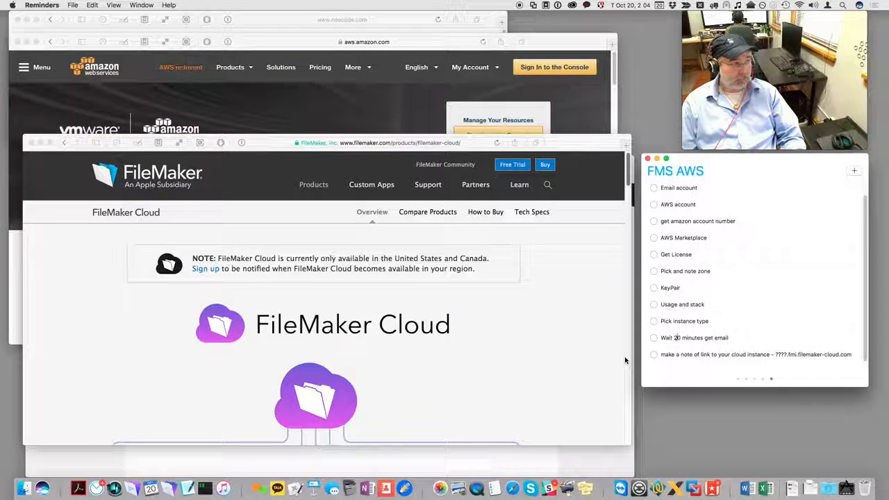
pyautogui.scroll(-1, 779, 340)
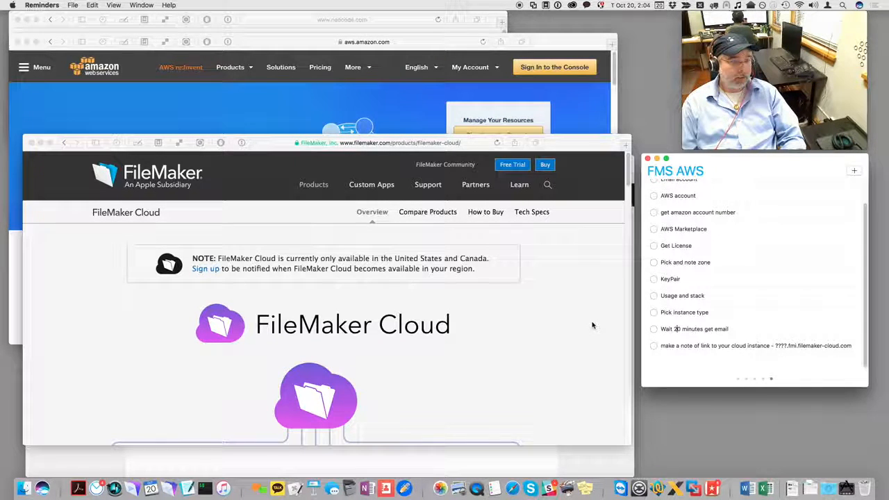
pyautogui.click(560, 456)
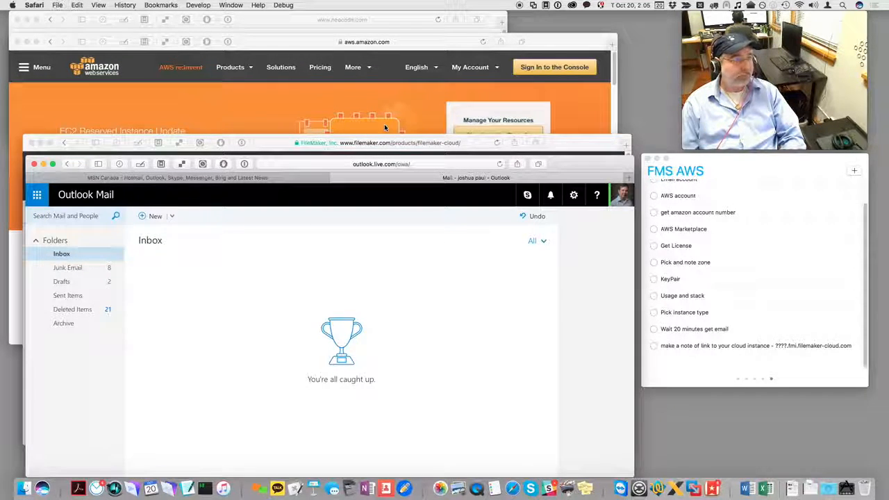
# - Bring the AWS homepage forward and go to the console sign-in page
pyautogui.click(415, 98)
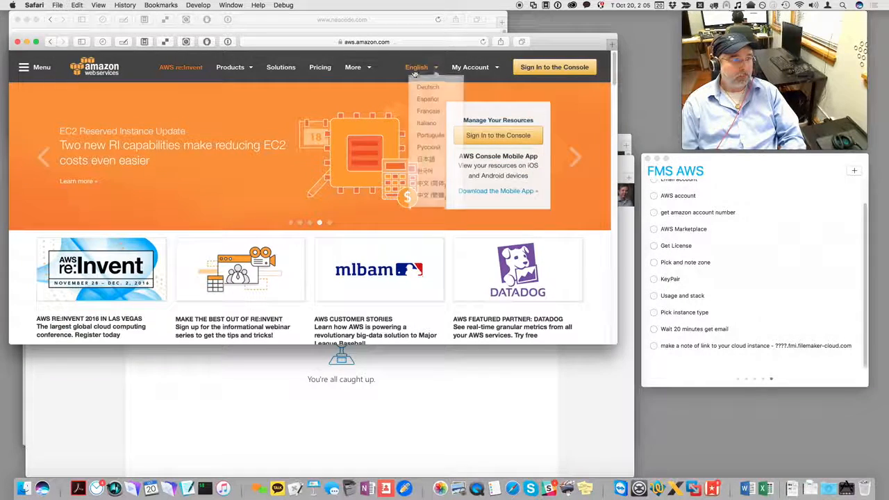
pyautogui.click(416, 45)
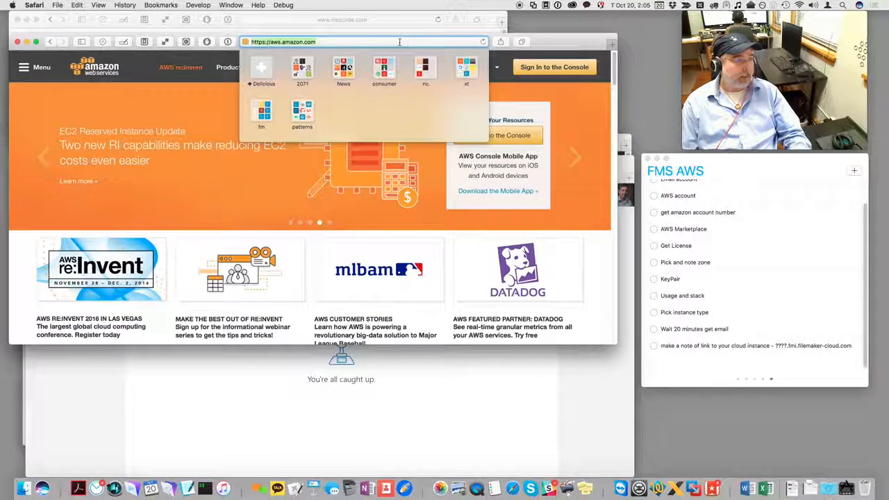
pyautogui.click(556, 104)
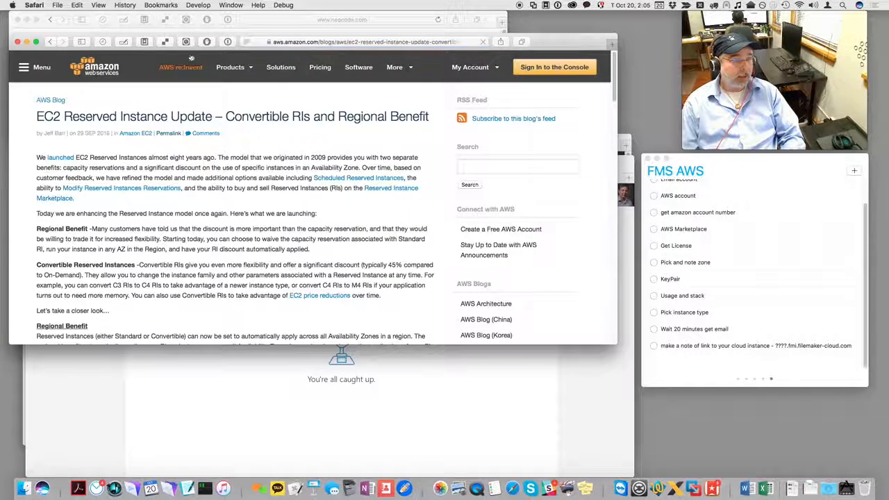
pyautogui.click(551, 68)
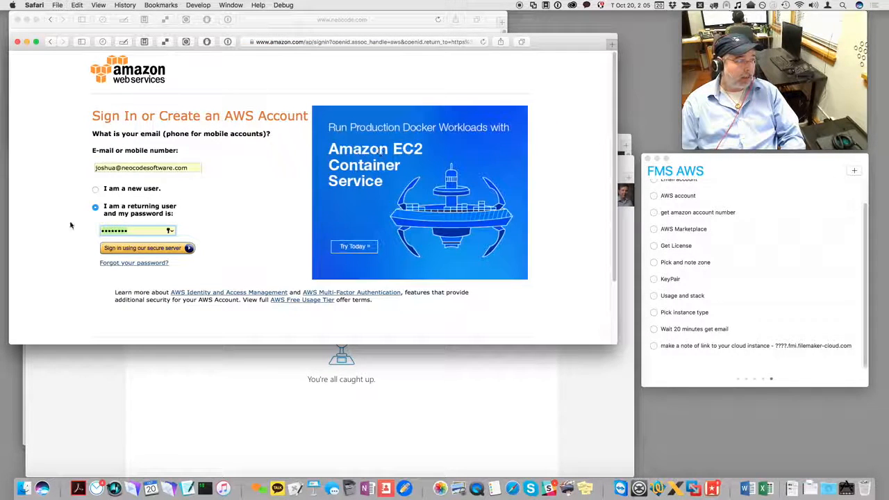
# - Choose 'I am a new user', enter a different e-mail address, and continue with the secure server
pyautogui.click(96, 190)
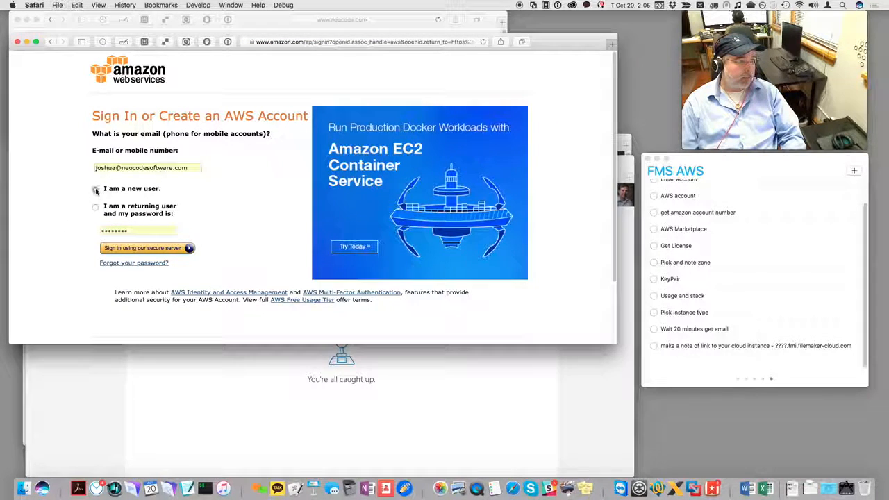
pyautogui.click(137, 228)
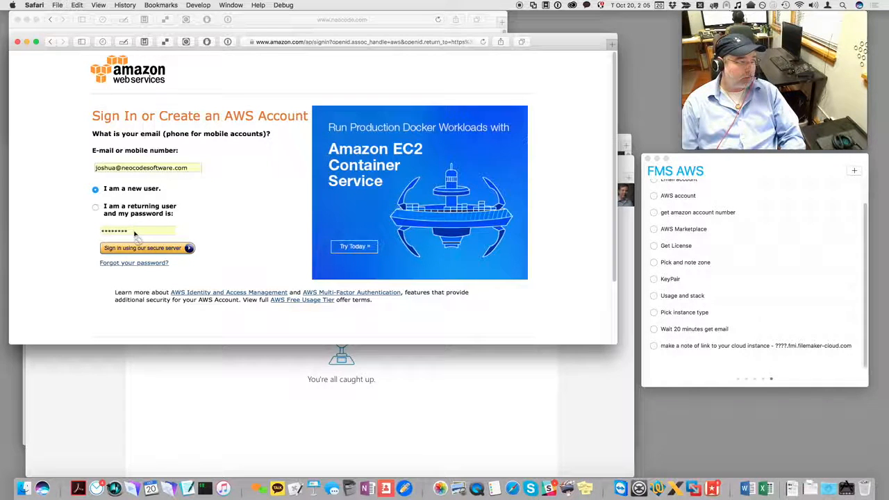
pyautogui.click(167, 167)
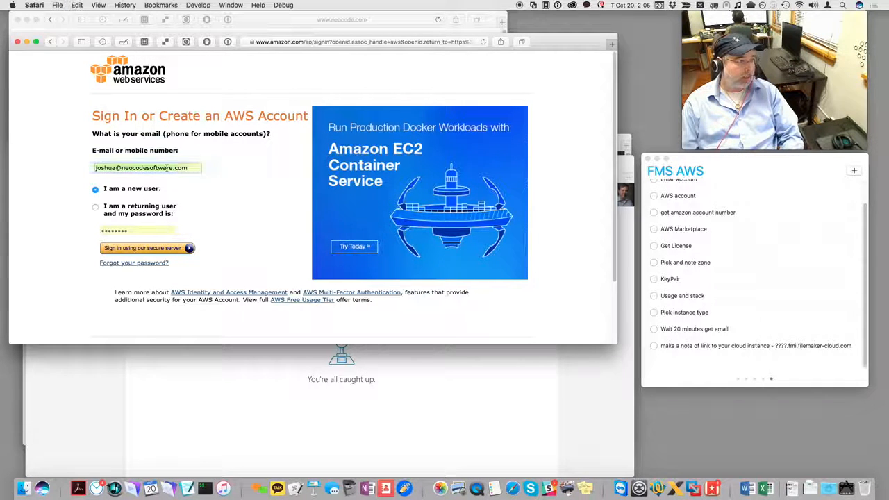
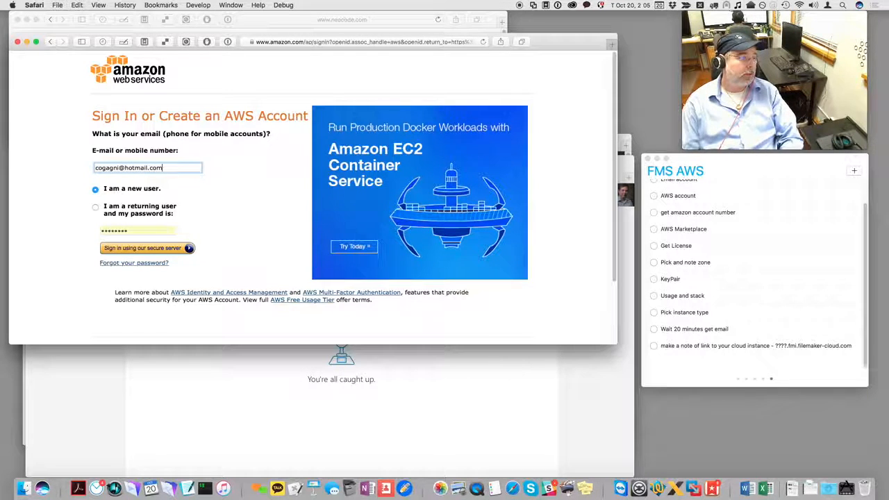
pyautogui.click(145, 249)
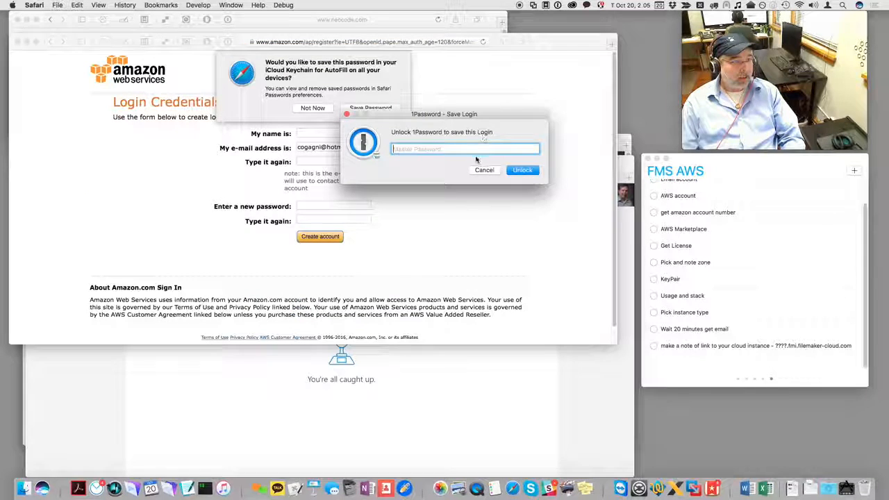
# - Dismiss the password-save prompts, enter the account name, and retype the e-mail address
pyautogui.click(482, 169)
pyautogui.click(371, 108)
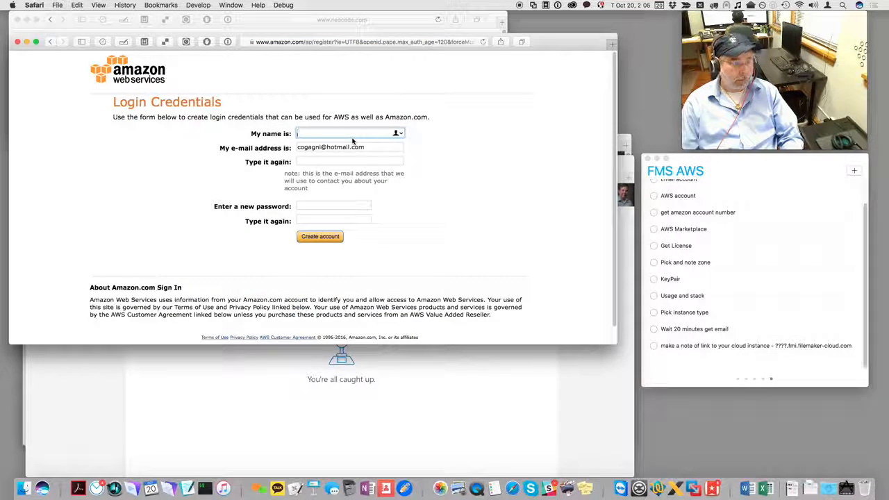
pyautogui.write('Joshua')
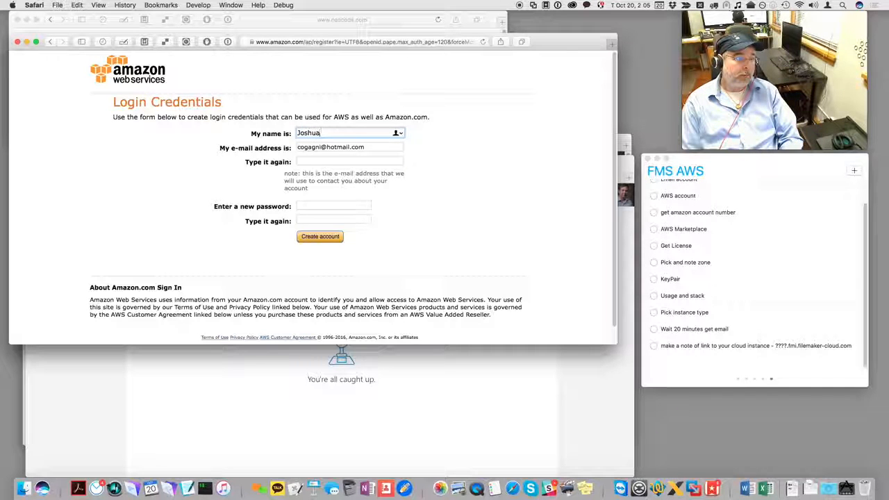
pyautogui.write(' AWS ')
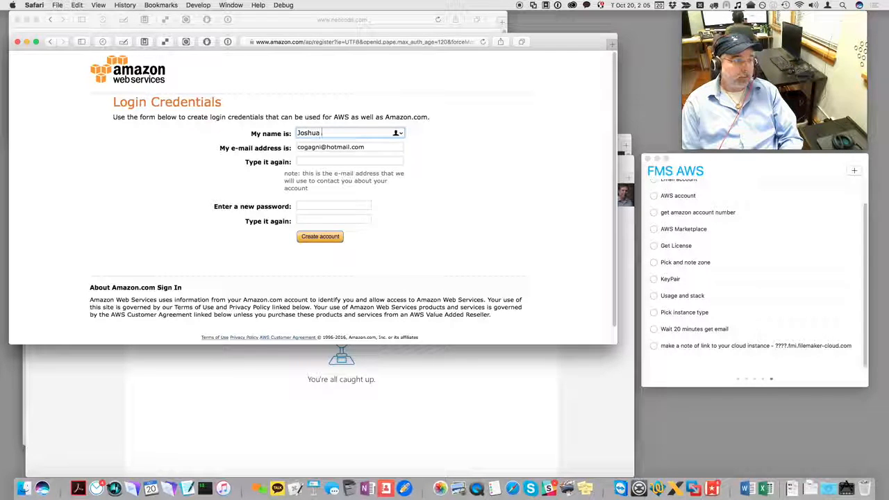
pyautogui.write('FM CLoud')
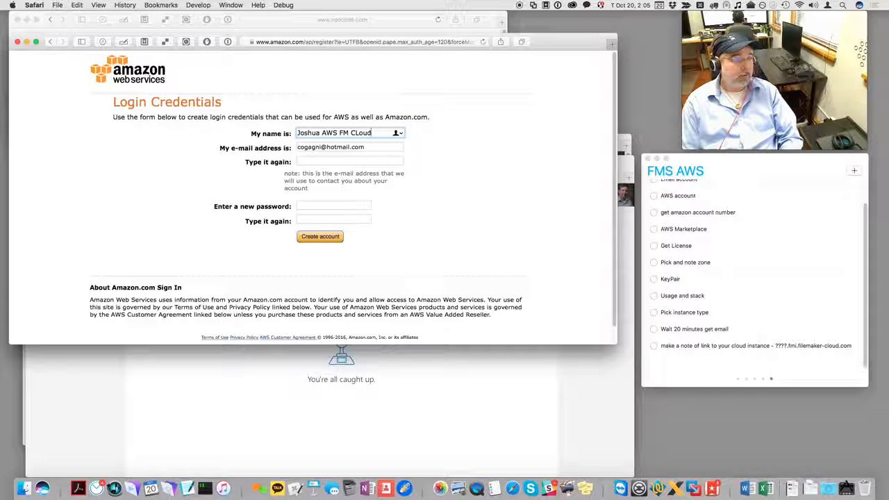
pyautogui.press('Tab')
pyautogui.press('Tab')
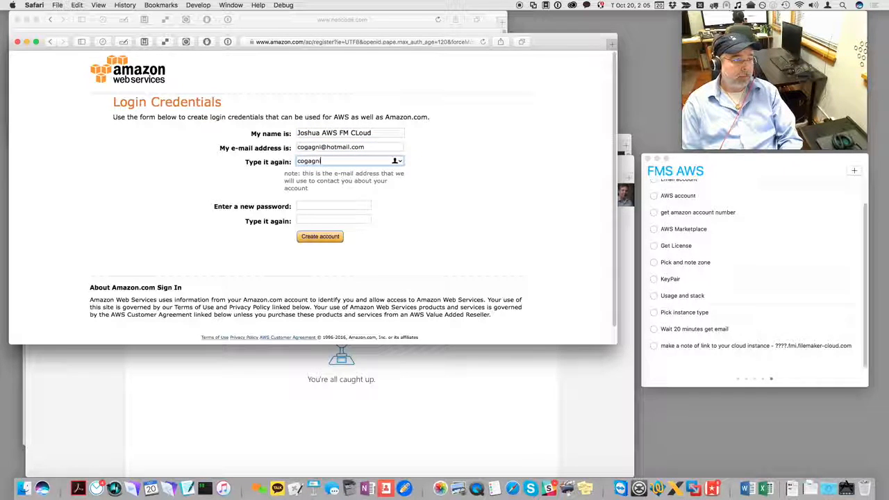
pyautogui.press('Tab')
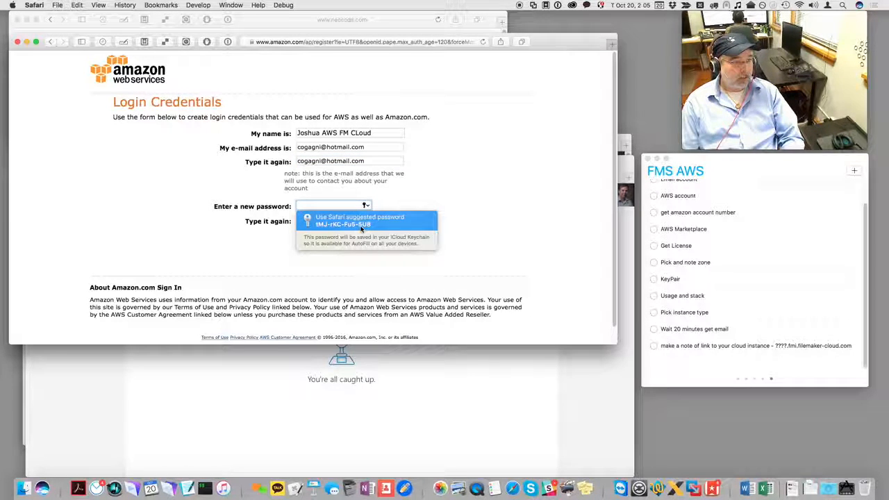
# - Use Safari's suggested strong password, create the account, and unlock 1Password with its master password
pyautogui.click(362, 221)
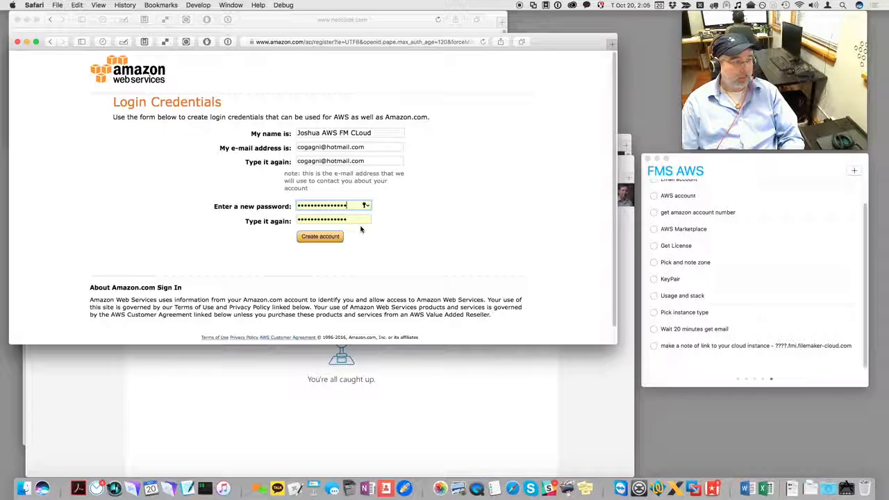
pyautogui.click(323, 238)
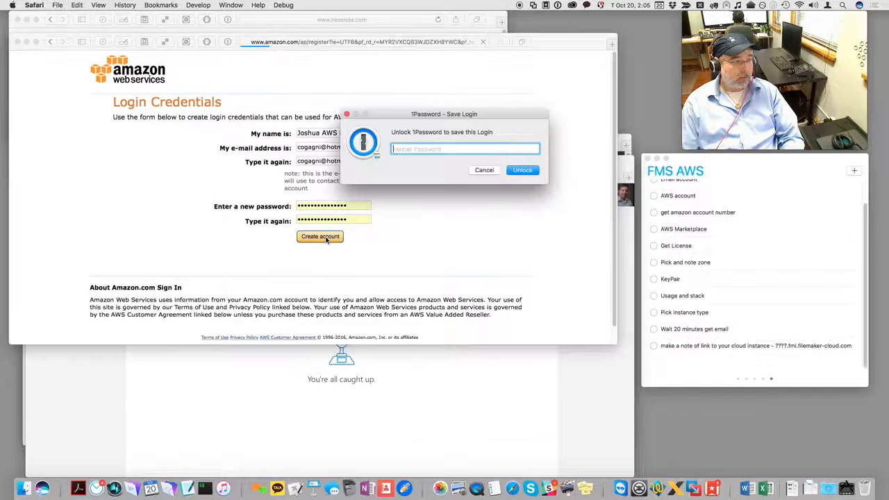
pyautogui.write('••••')
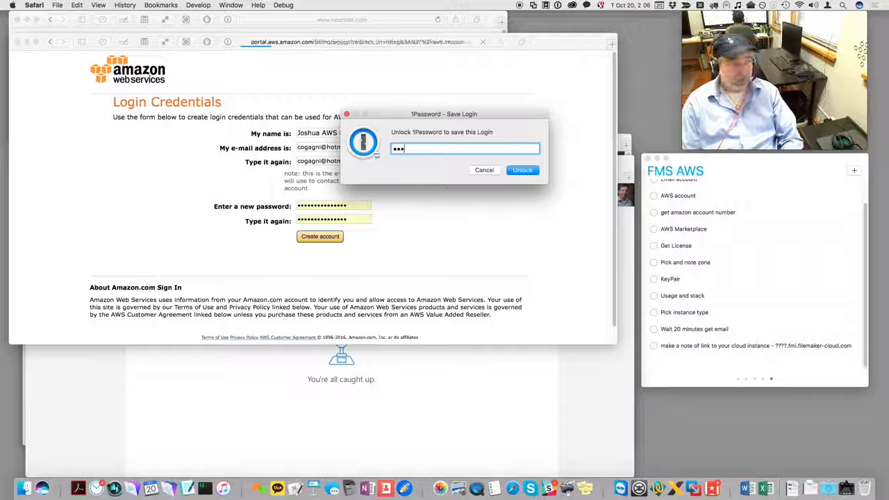
pyautogui.write('••••••')
pyautogui.press('Return')
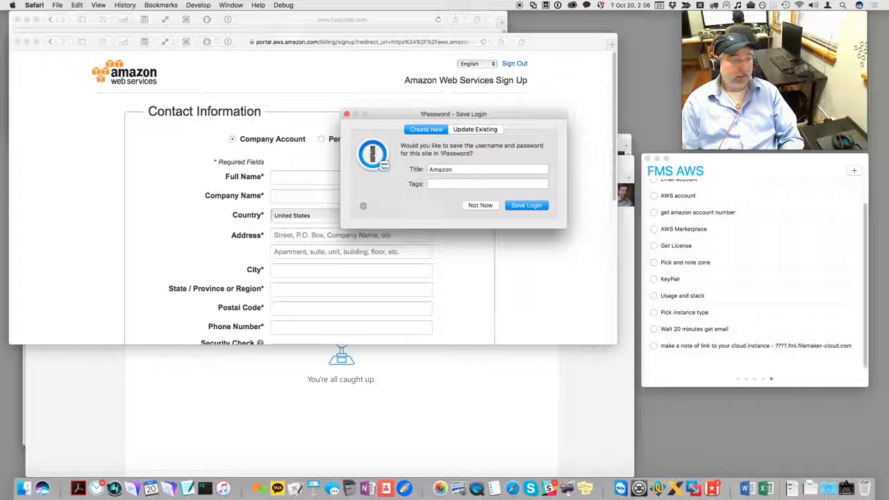
# - Give the new saved login an 'aws fmi cloud demo' style title in 1Password and save it
pyautogui.click(472, 170)
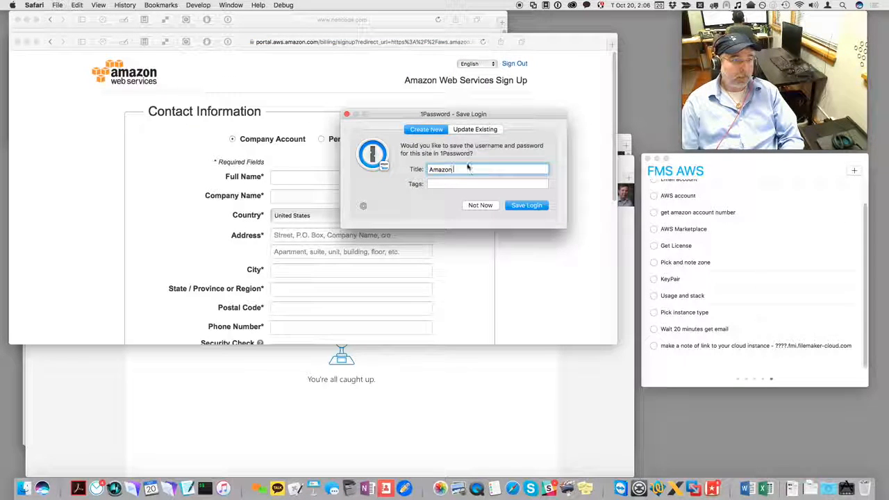
pyautogui.write('aws fmi cloud de3mo')
pyautogui.press('BackSpace')
pyautogui.press('BackSpace')
pyautogui.press('Return')
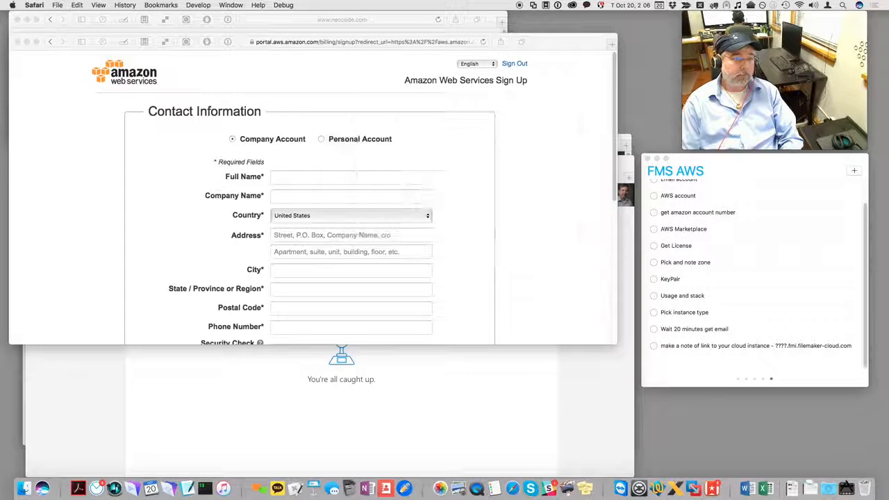
# - Choose Personal Account, enter the full name, and set the country to Canada
pyautogui.click(329, 173)
pyautogui.click(340, 138)
pyautogui.click(318, 176)
pyautogui.press('Tab')
pyautogui.press('c')
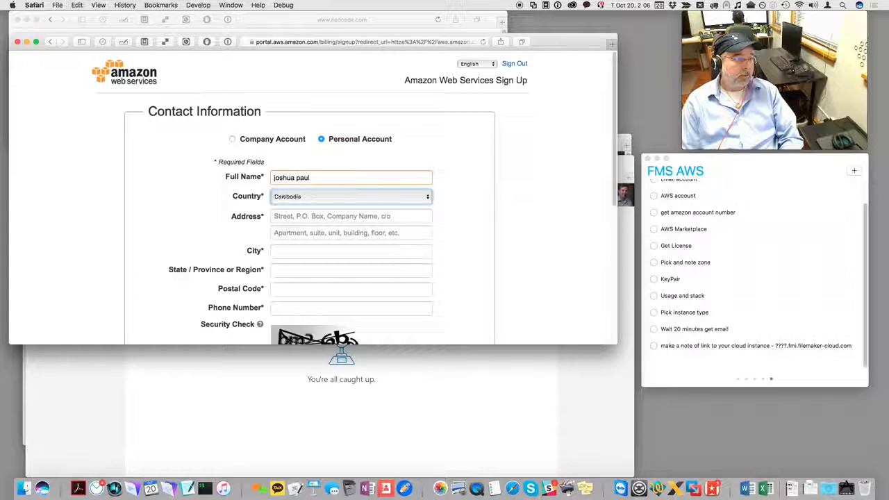
pyautogui.scroll(-8, 476, 60)
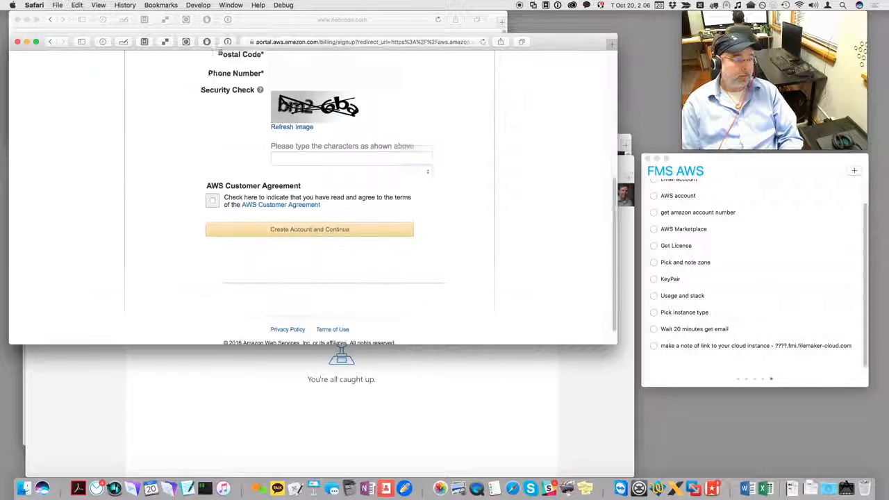
pyautogui.scroll(8, 476, 59)
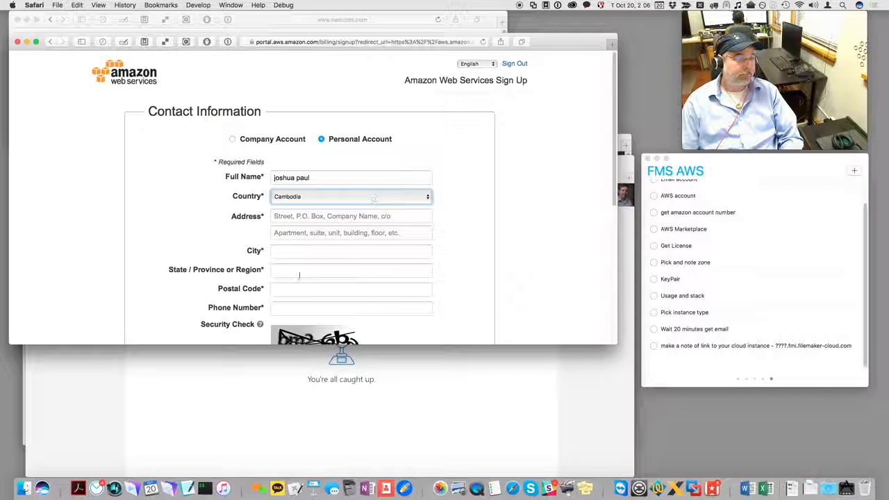
pyautogui.click(323, 198)
pyautogui.click(317, 214)
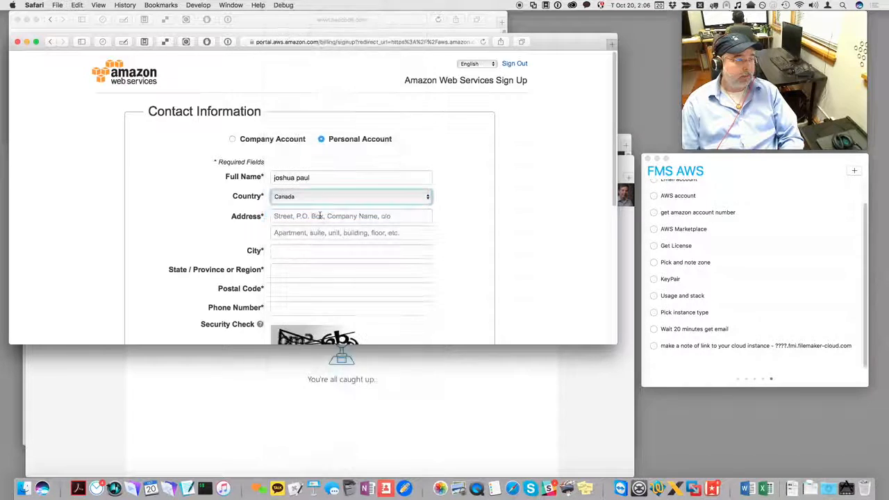
# - Fill in the street address, city, province, postal code and phone number
pyautogui.click(312, 219)
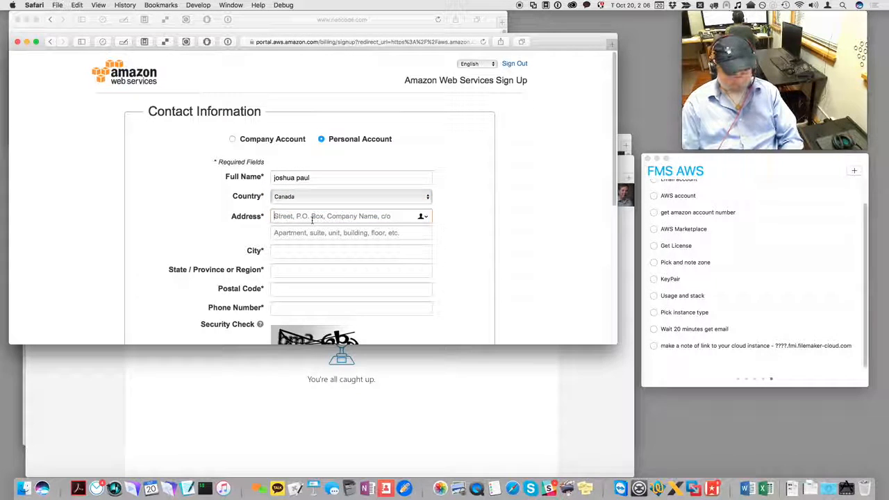
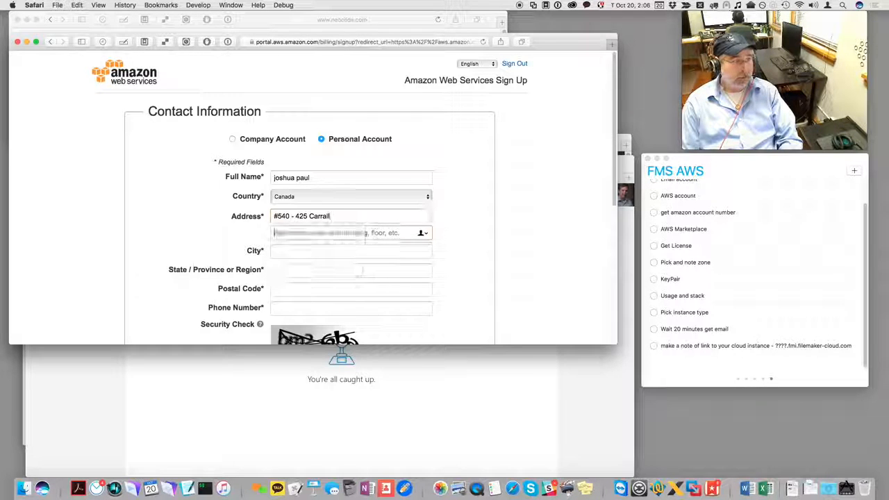
pyautogui.press('Tab')
pyautogui.write('Vancouver')
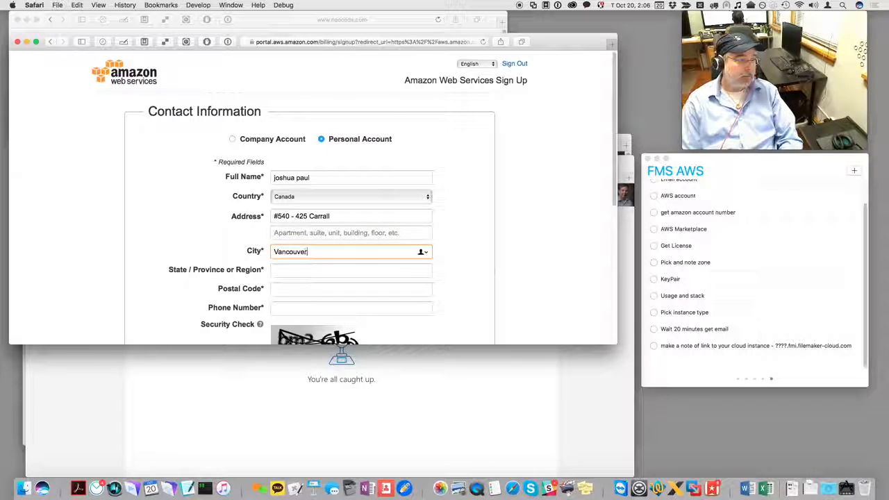
pyautogui.press('Tab')
pyautogui.write('BC')
pyautogui.press('Tab')
pyautogui.write('V6B 6E3')
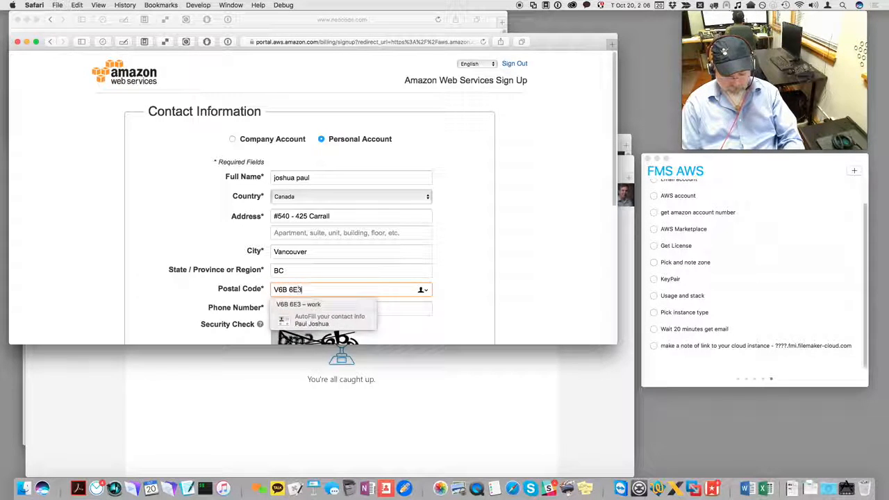
pyautogui.press('Tab')
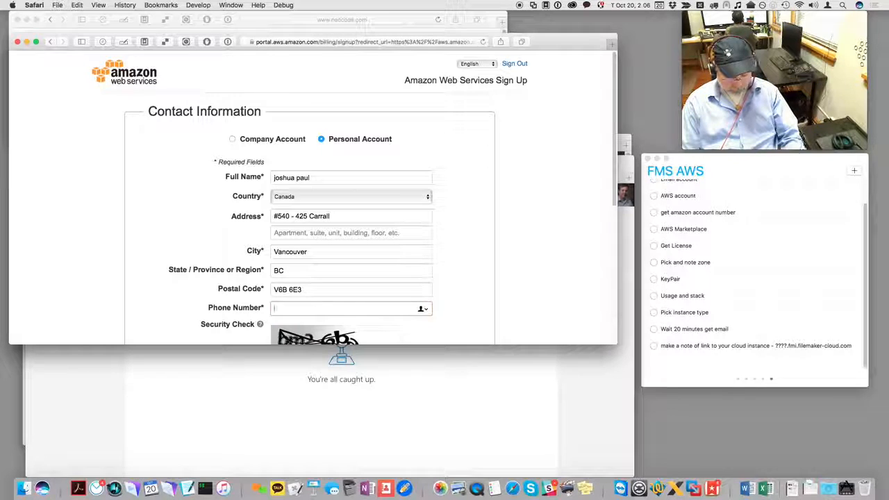
pyautogui.write('1')
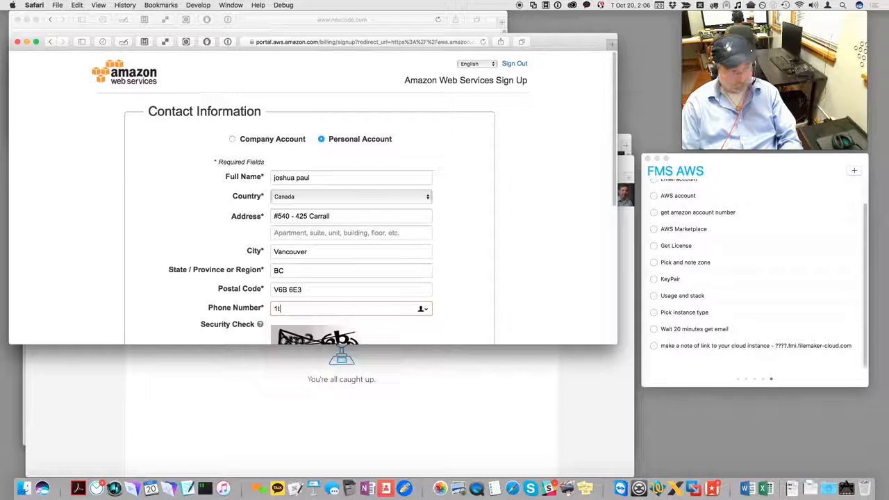
pyautogui.press('BackSpace')
pyautogui.write('1y')
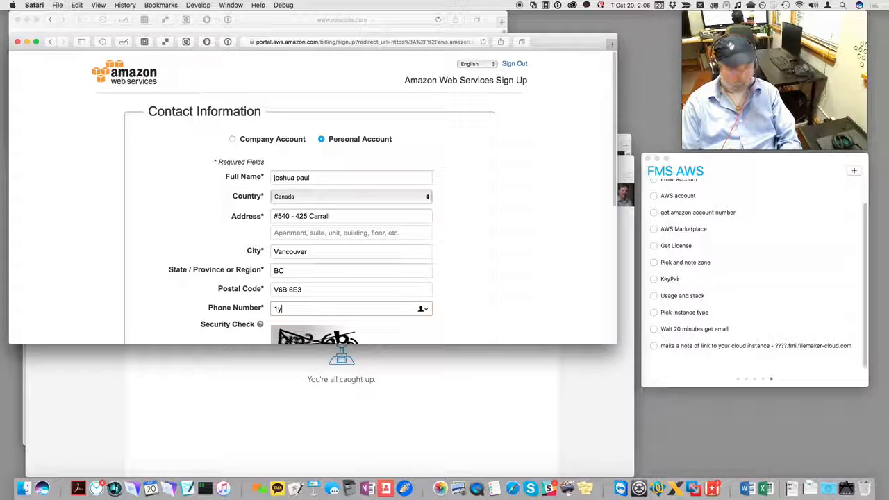
pyautogui.press('BackSpace')
pyautogui.write('toll')
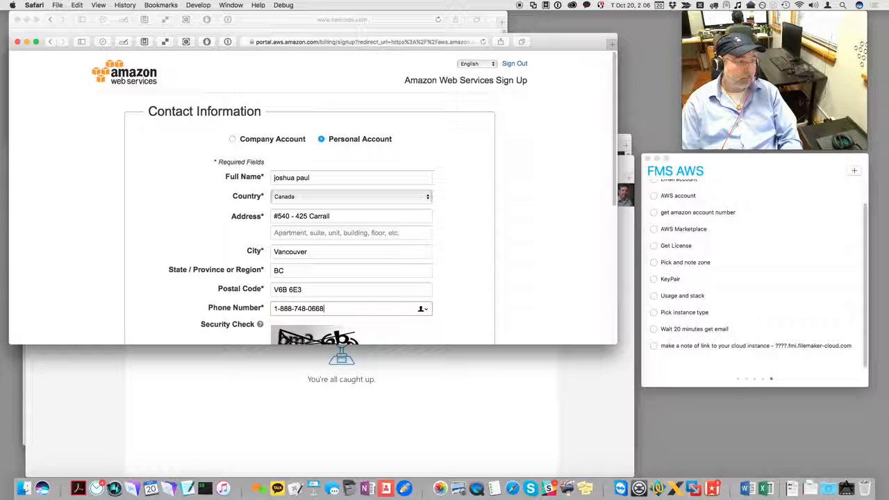
# - Answer the security check, accept the AWS Customer Agreement, and submit with Create Account and Continue
pyautogui.scroll(-5, 313, 209)
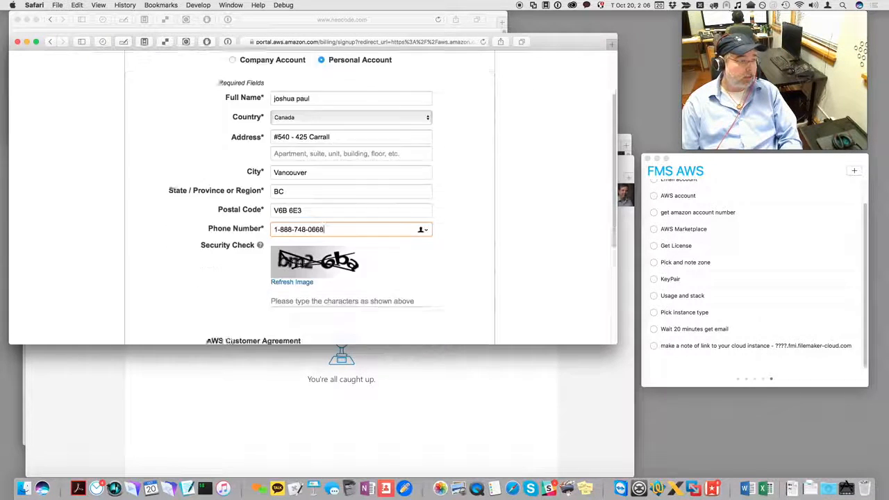
pyautogui.click(303, 205)
pyautogui.write('bm2 6ba')
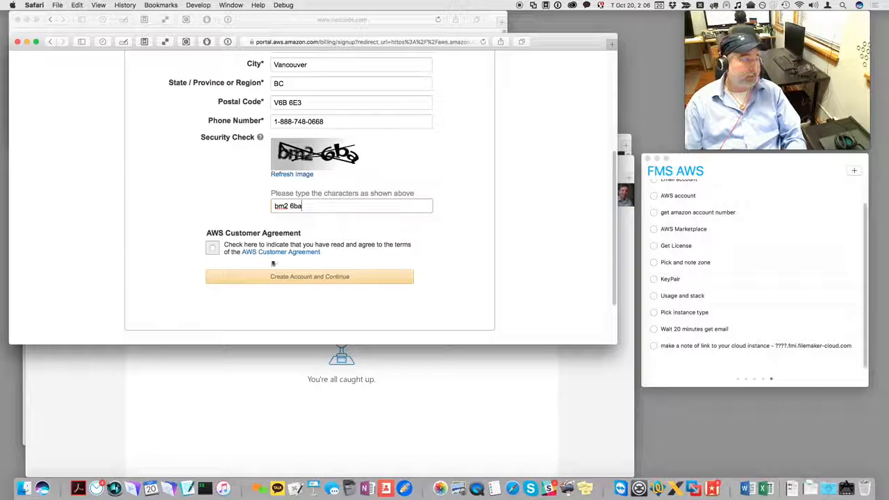
pyautogui.click(211, 249)
pyautogui.click(252, 276)
# - Retype the rejected security check twice and resubmit the contact form until accepted
pyautogui.scroll(-5, 250, 279)
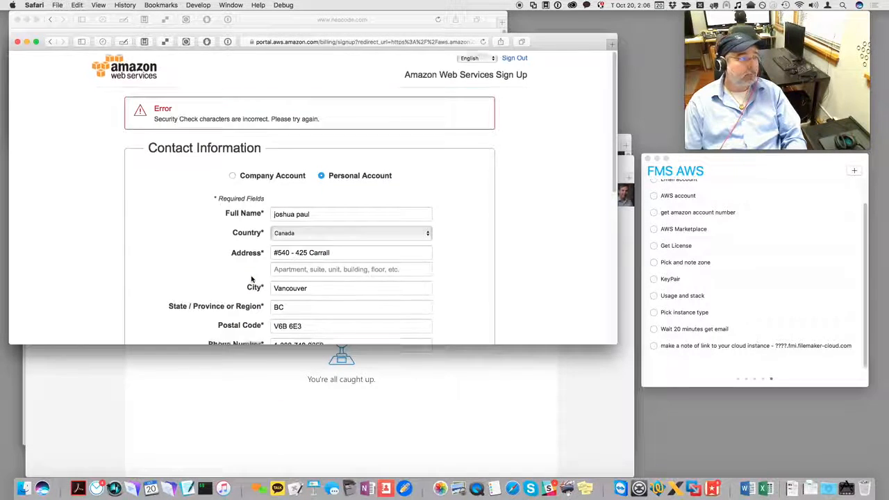
pyautogui.scroll(-2, 252, 280)
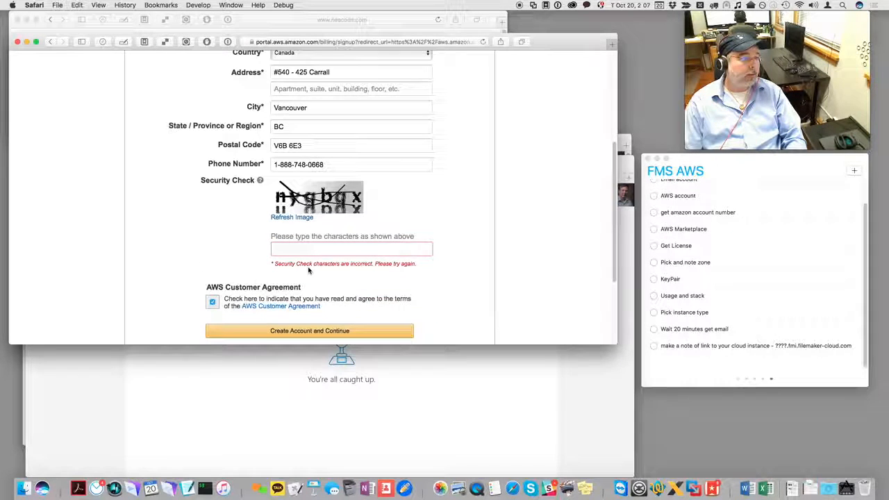
pyautogui.click(312, 250)
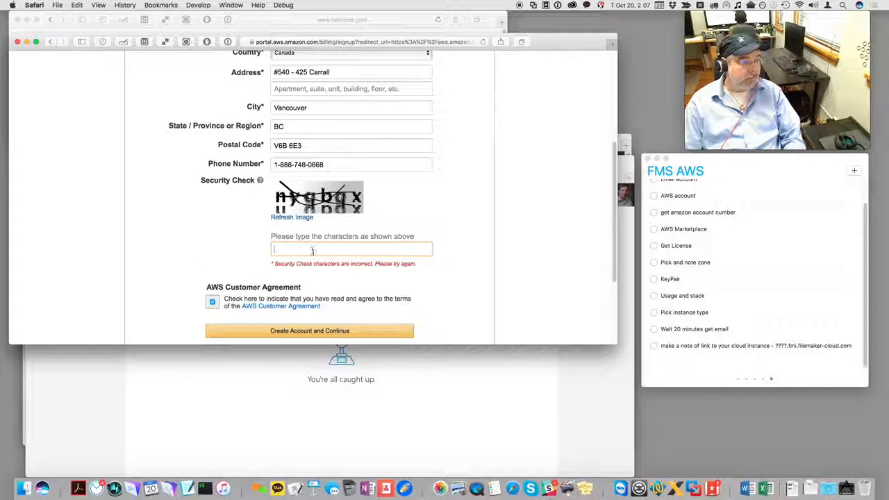
pyautogui.write('ny')
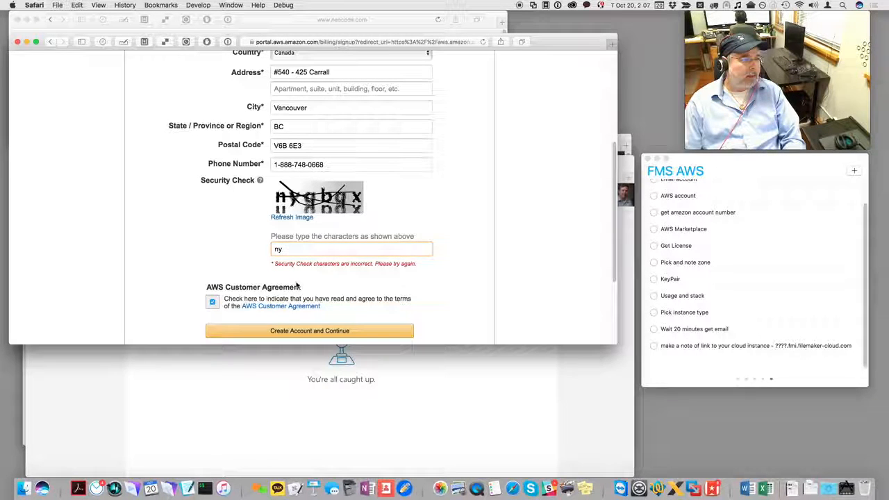
pyautogui.write('gbgx')
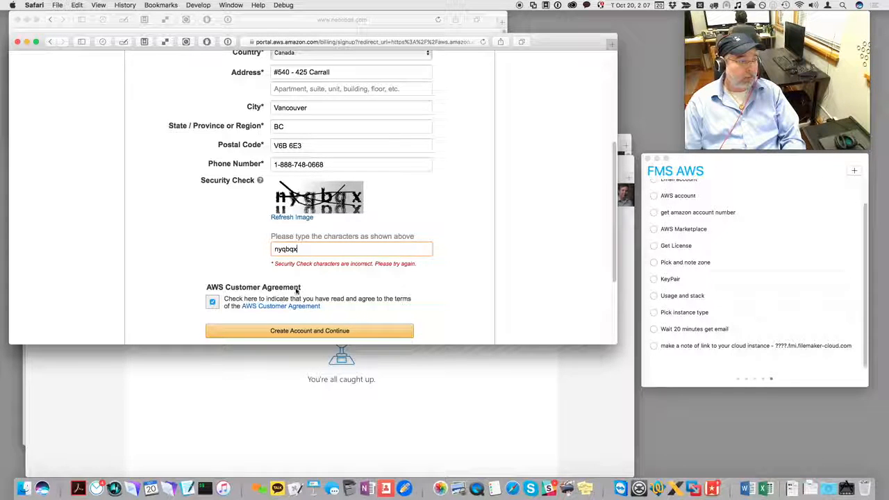
pyautogui.click(294, 331)
pyautogui.scroll(-5, 296, 305)
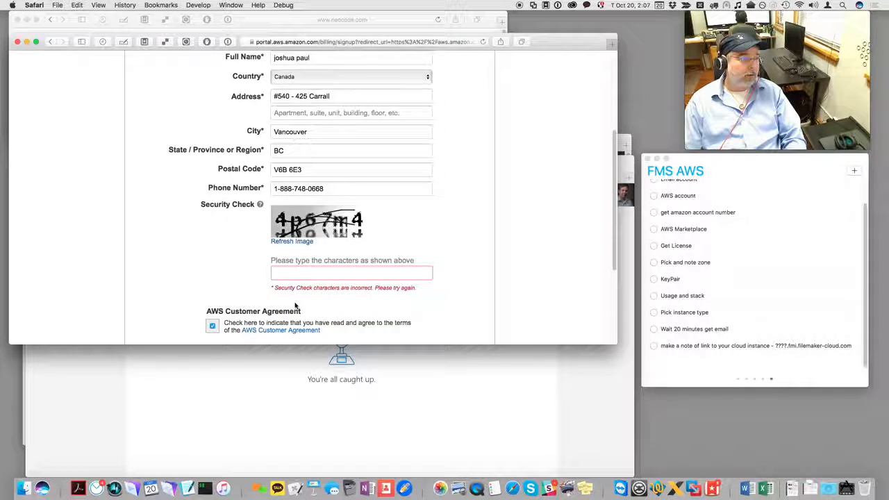
pyautogui.click(301, 274)
pyautogui.write('4p67m4')
pyautogui.scroll(-3, 298, 271)
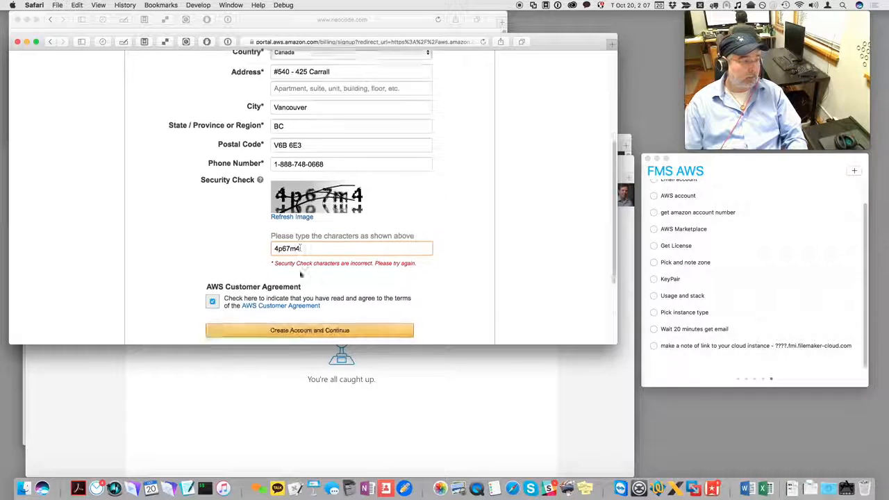
pyautogui.click(299, 273)
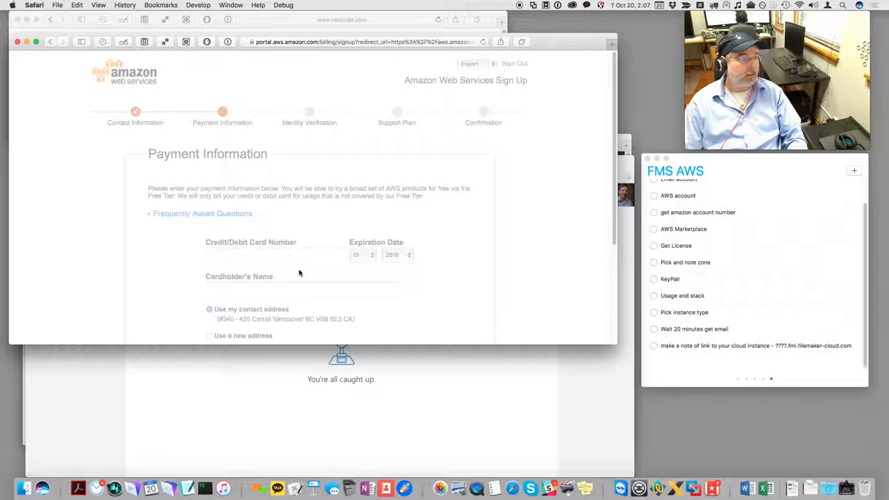
# - Fill the card details from a saved 1Password credit card and submit with Continue
pyautogui.scroll(-4, 480, 188)
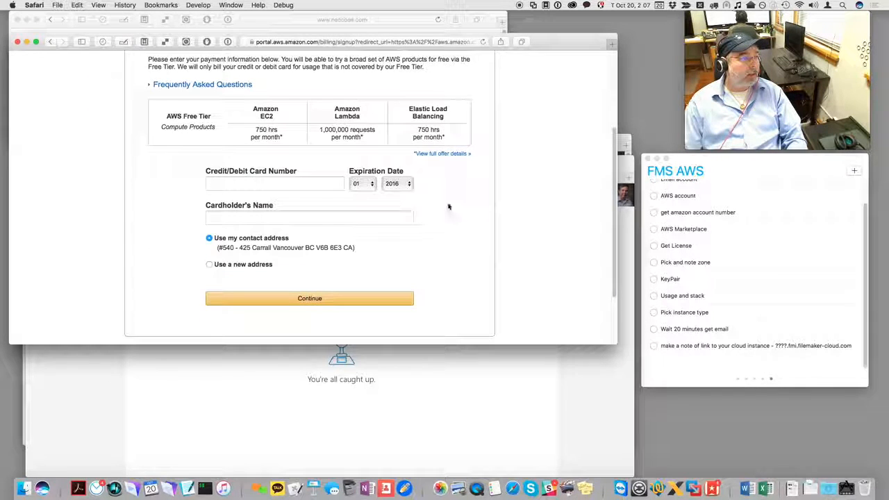
pyautogui.click(289, 187)
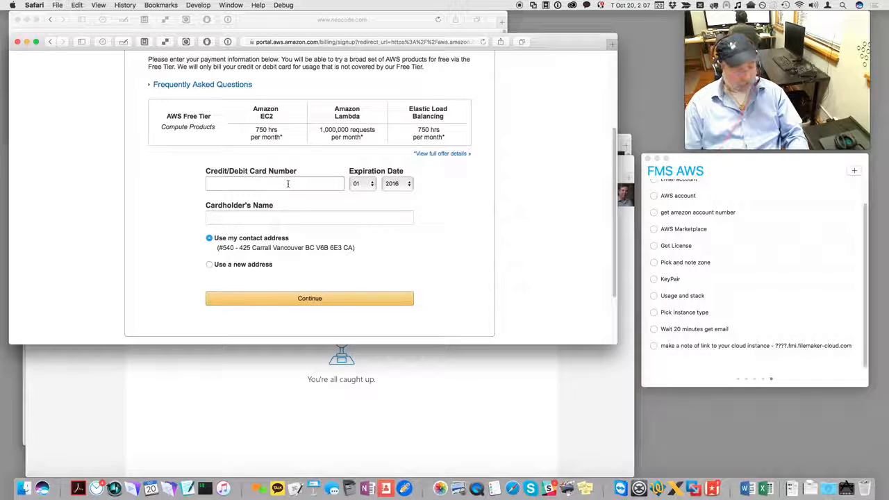
pyautogui.click(557, 6)
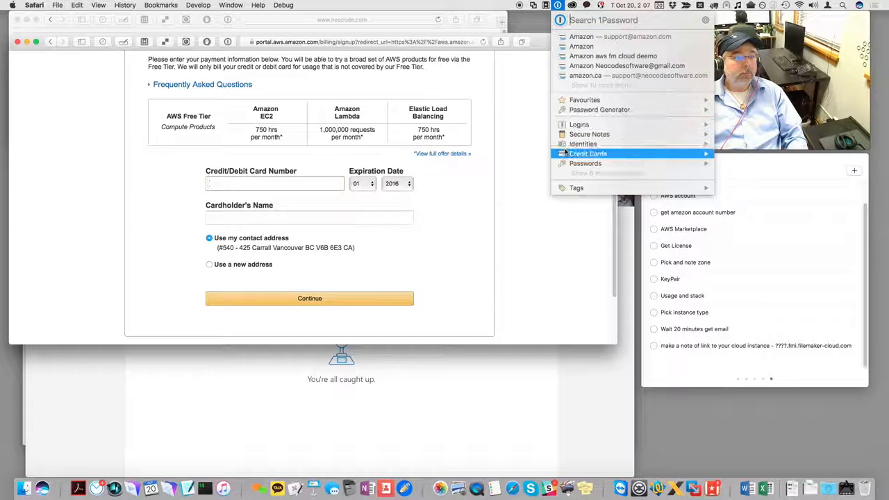
pyautogui.moveTo(566, 153)
pyautogui.click(758, 154)
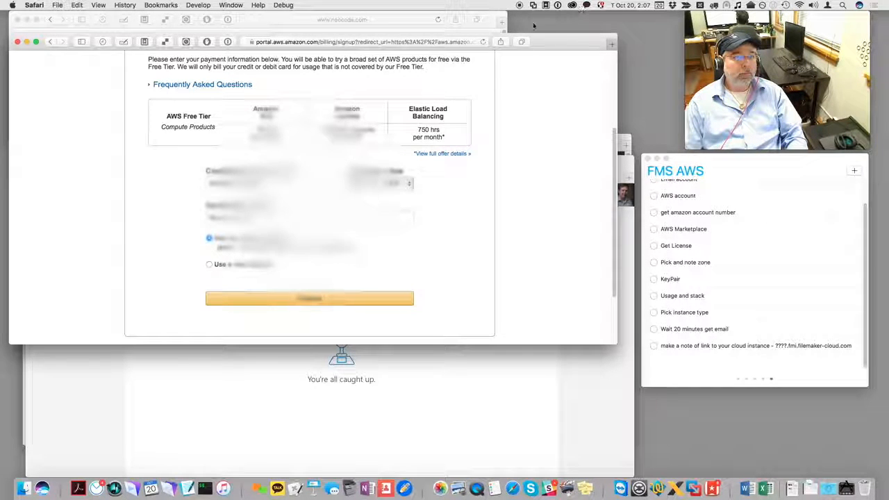
pyautogui.click(358, 301)
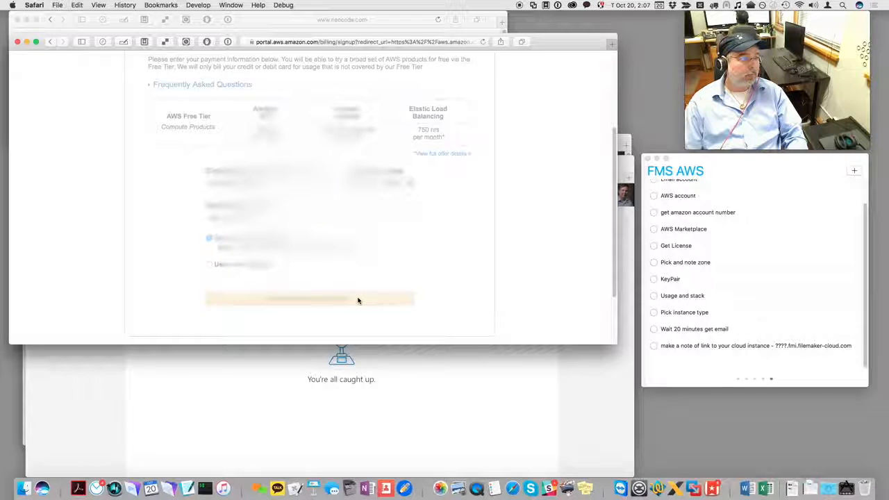
# - Answer the phone-verification security check and click Call Me Now to get the verification PIN
pyautogui.scroll(-2, 361, 285)
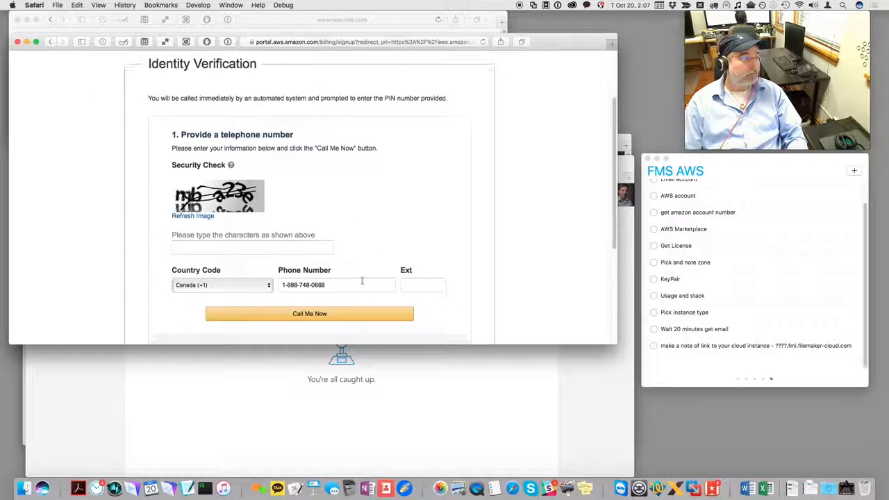
pyautogui.click(279, 248)
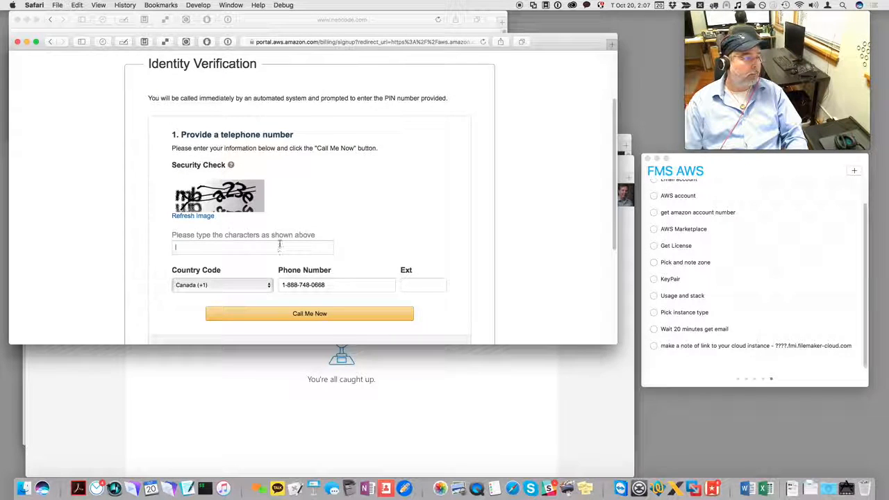
pyautogui.write('mbagp')
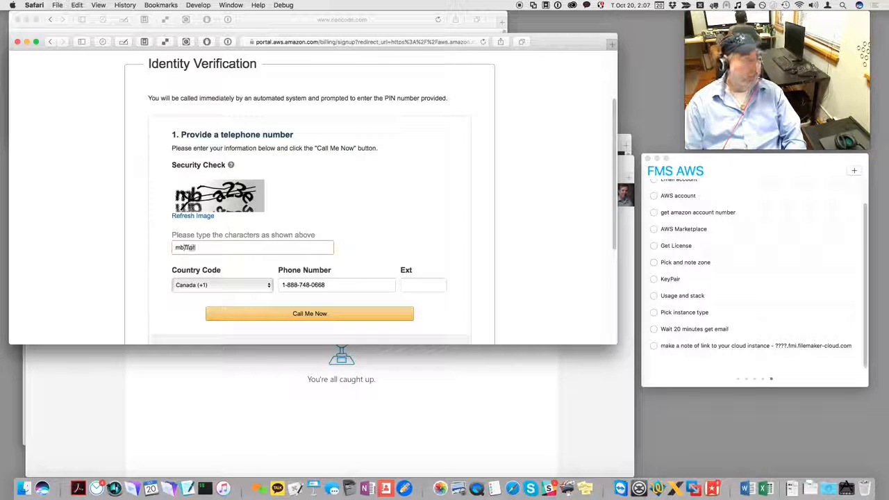
pyautogui.press('BackSpace')
pyautogui.press('BackSpace')
pyautogui.write('23e')
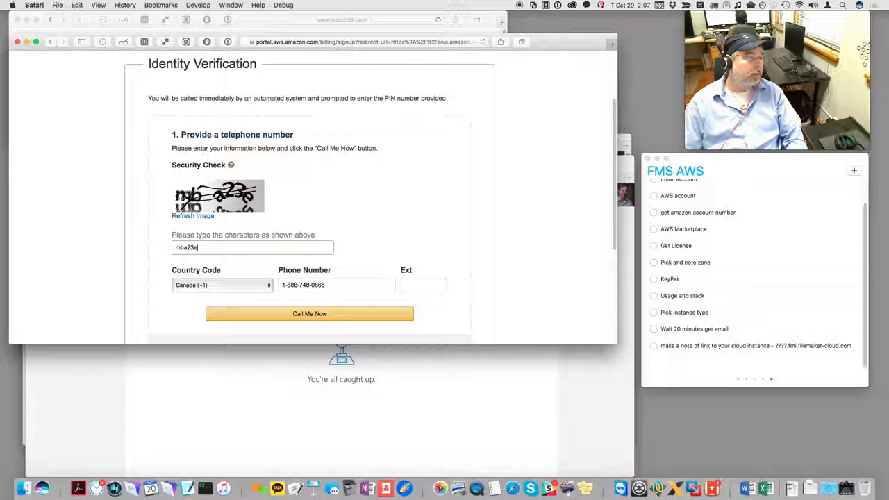
pyautogui.scroll(-1, 340, 243)
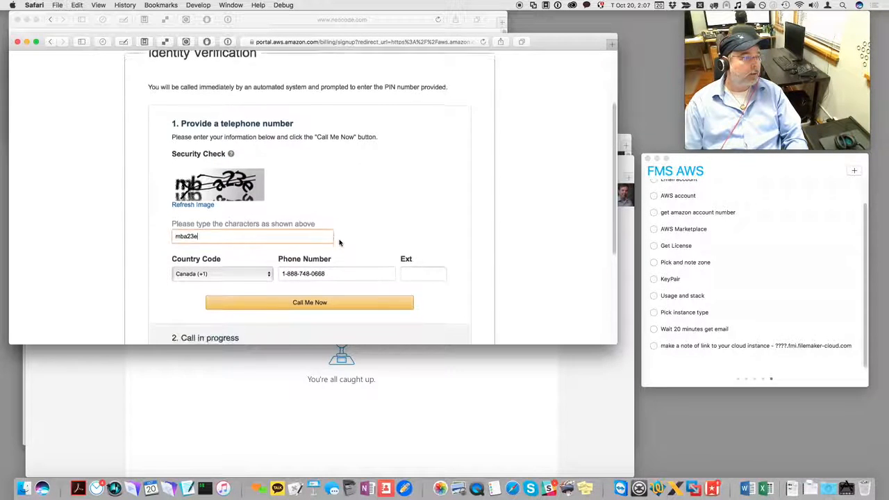
pyautogui.scroll(-2, 340, 243)
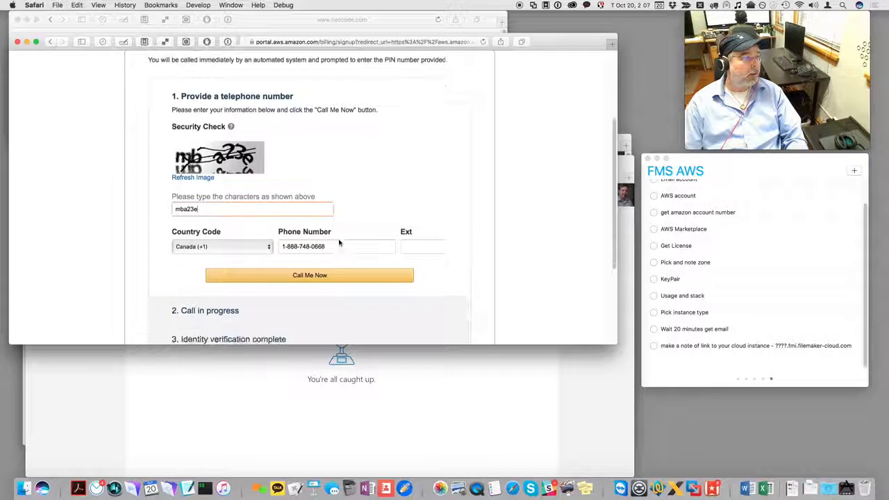
pyautogui.click(341, 279)
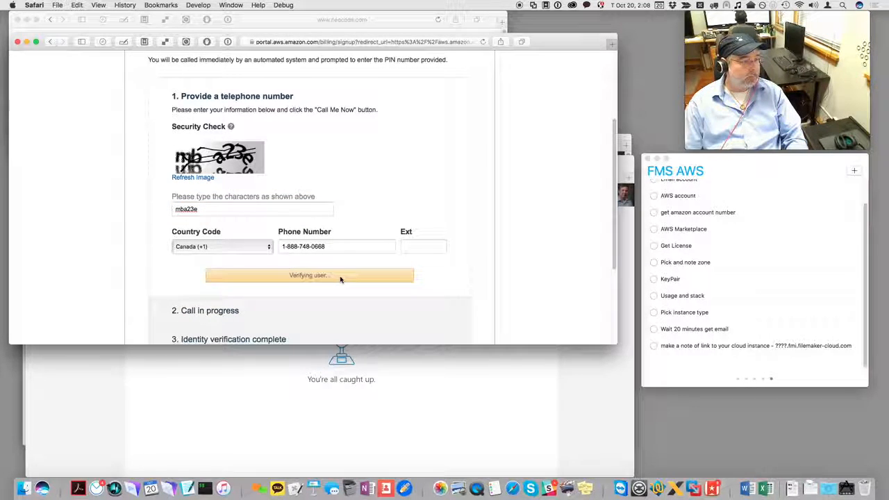
pyautogui.scroll(1, 341, 280)
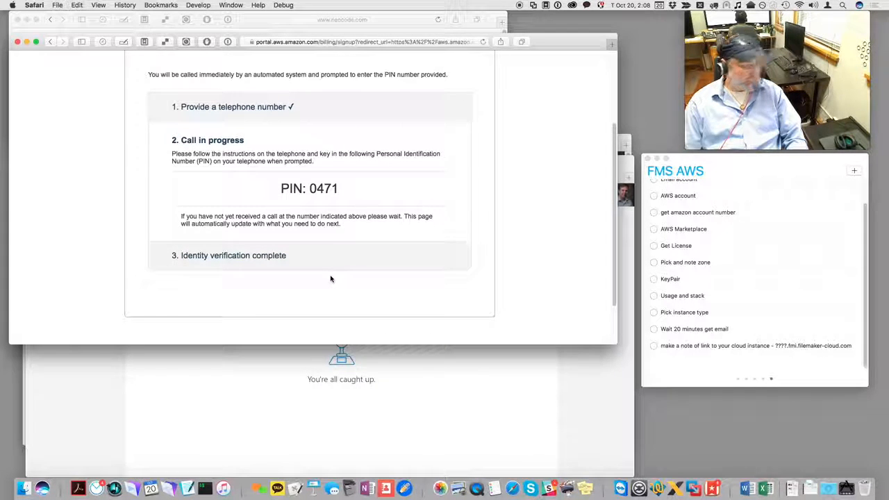
pyautogui.scroll(5, 327, 278)
pyautogui.scroll(-4, 316, 277)
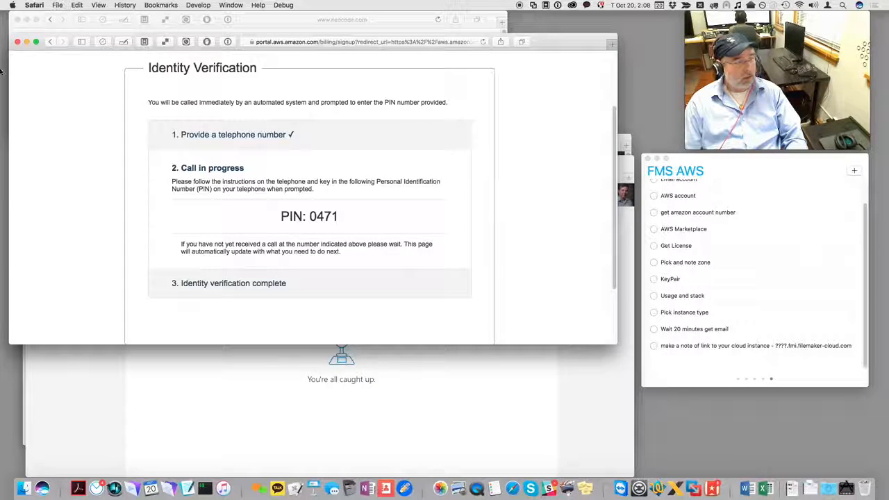
# - Go back to the telephone step and enter the new security check characters
pyautogui.click(49, 41)
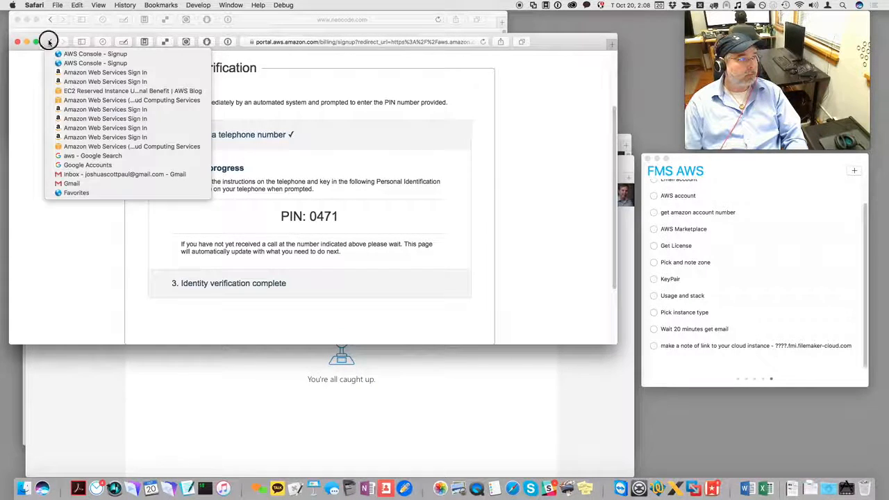
pyautogui.click(49, 42)
pyautogui.scroll(-3, 132, 161)
pyautogui.click(187, 236)
pyautogui.click(185, 242)
pyautogui.write('d4')
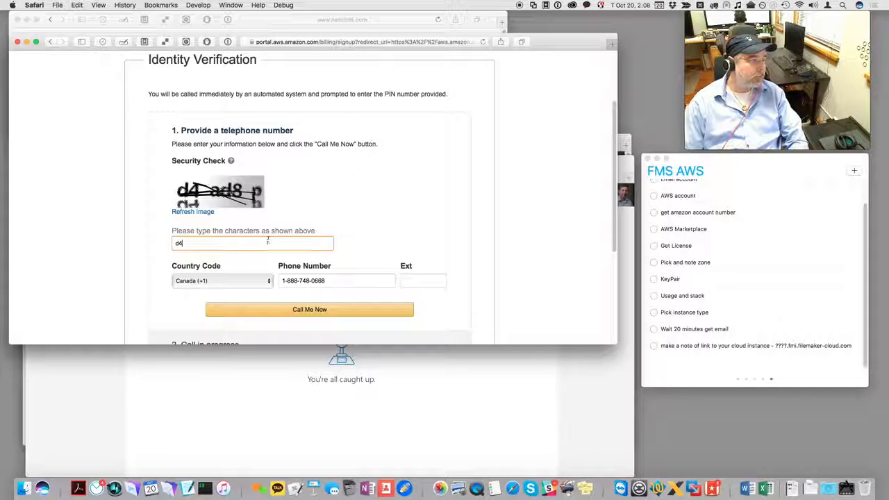
pyautogui.write('ad')
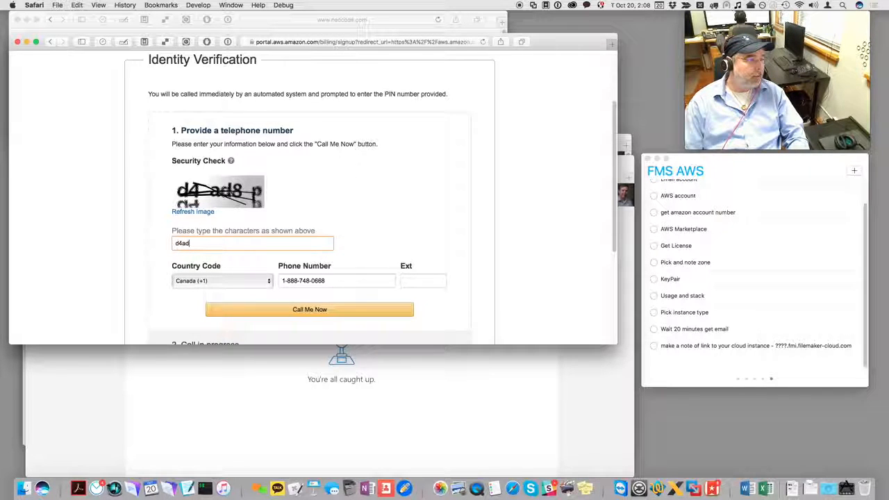
pyautogui.write('8p')
# - Enter a different phone number and request another verification call
pyautogui.press('Tab')
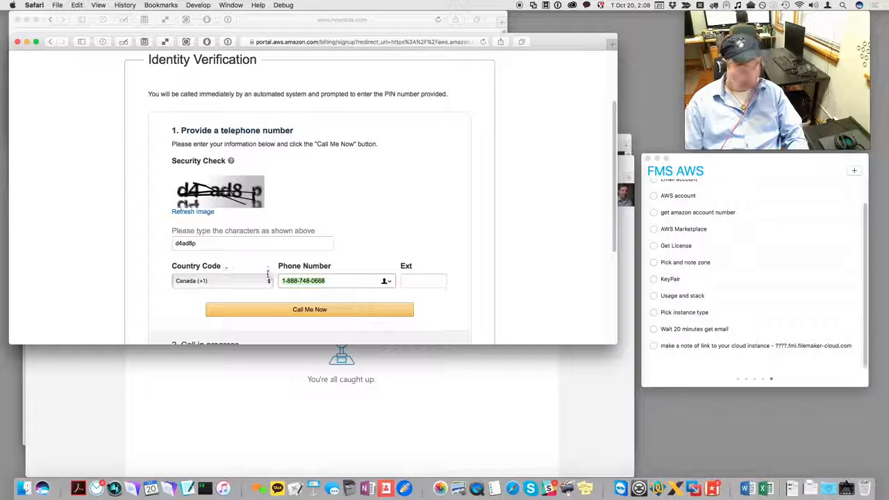
pyautogui.write('...')
pyautogui.click(286, 311)
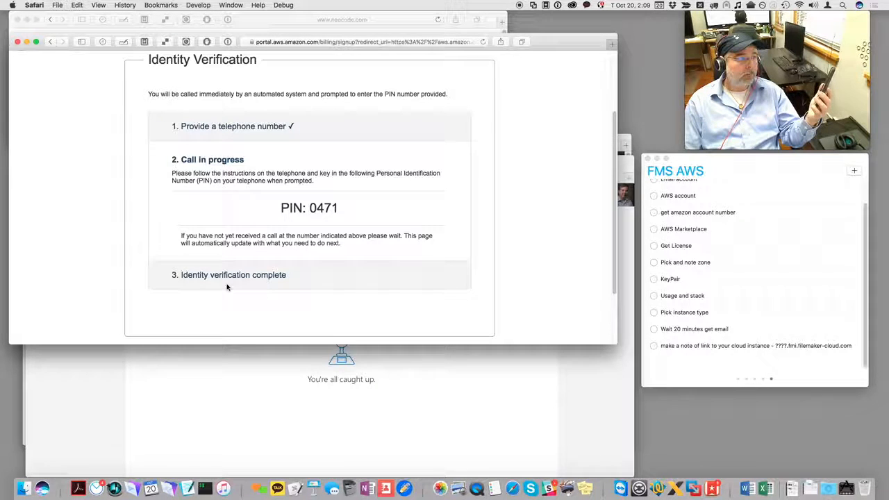
pyautogui.scroll(-3, 228, 287)
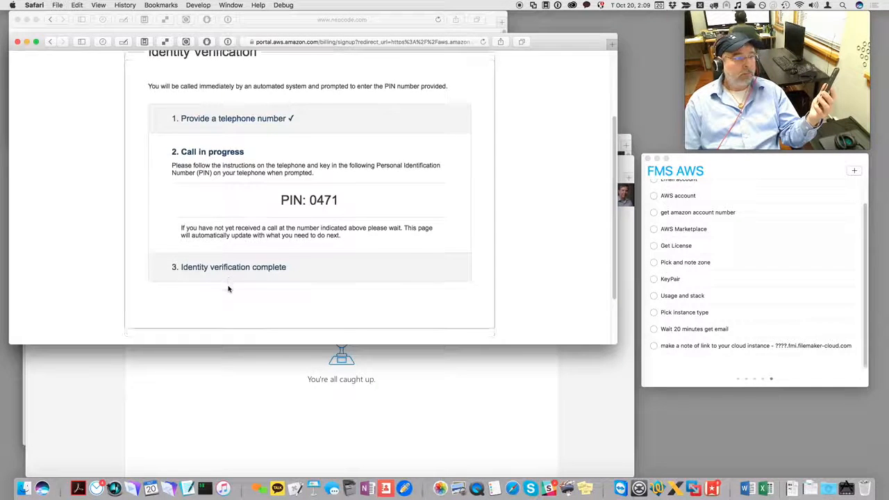
pyautogui.scroll(5, 228, 289)
pyautogui.scroll(-3, 228, 291)
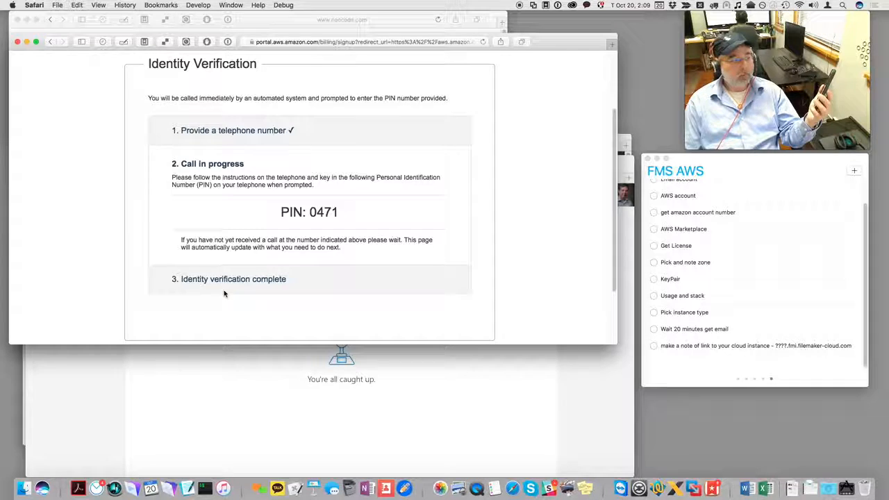
pyautogui.scroll(3, 224, 293)
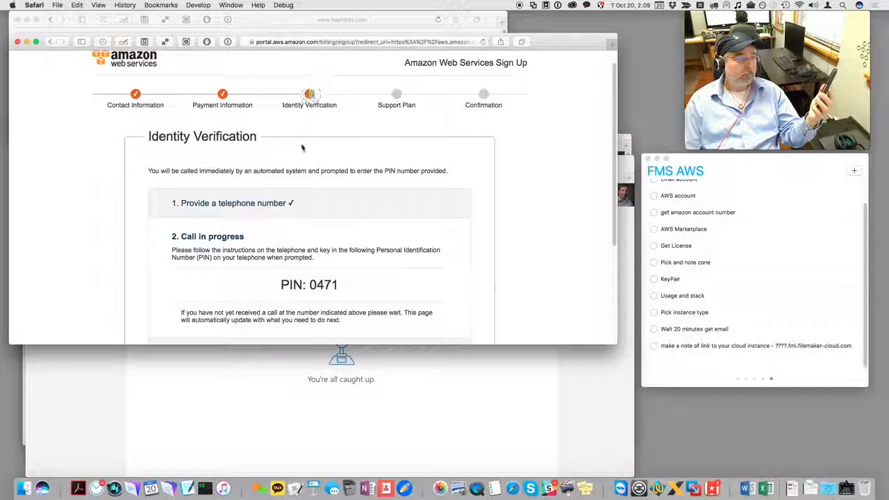
pyautogui.scroll(-3, 304, 136)
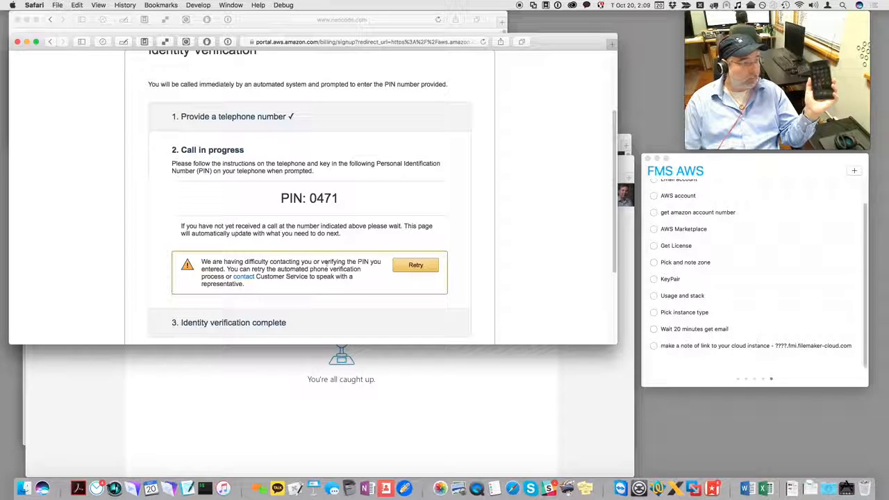
# - Retry verification with a new security check and a US phone number, then request the call
pyautogui.click(415, 264)
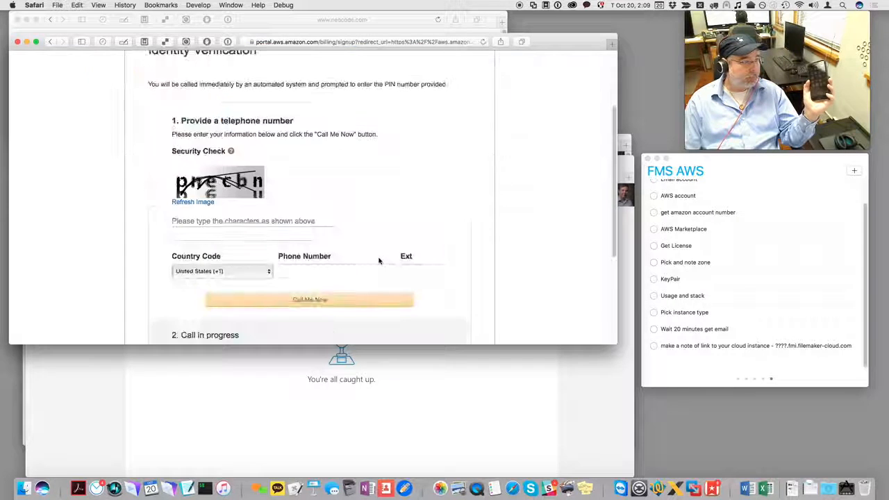
pyautogui.click(224, 149)
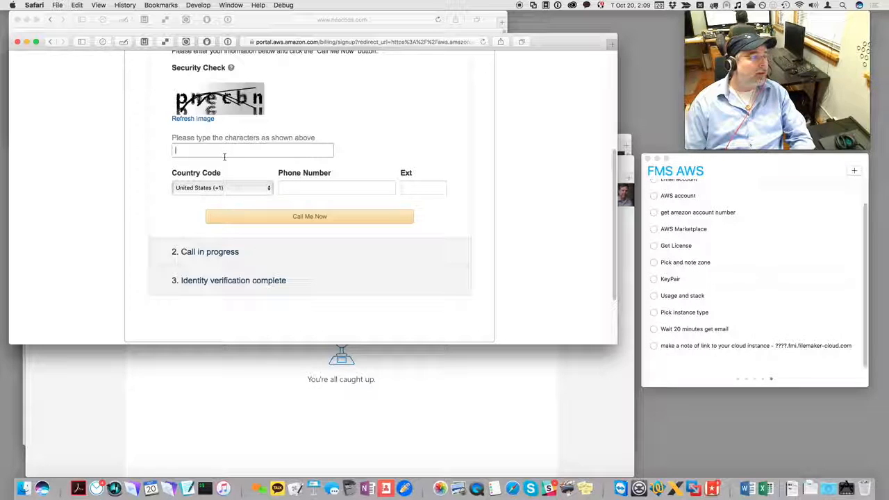
pyautogui.write('pn')
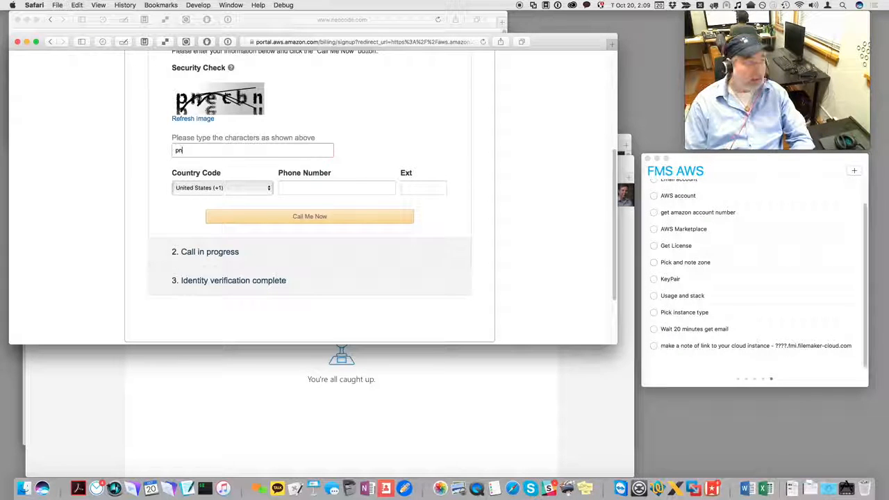
pyautogui.write('ecbn')
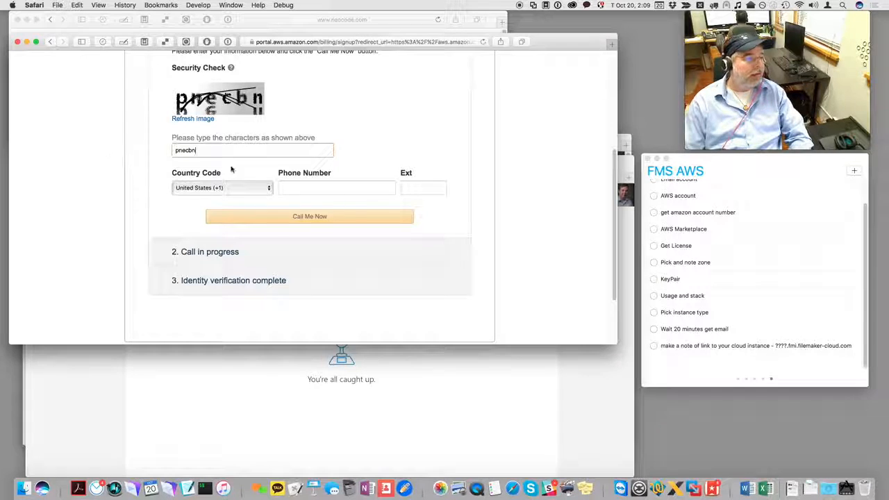
pyautogui.click(328, 191)
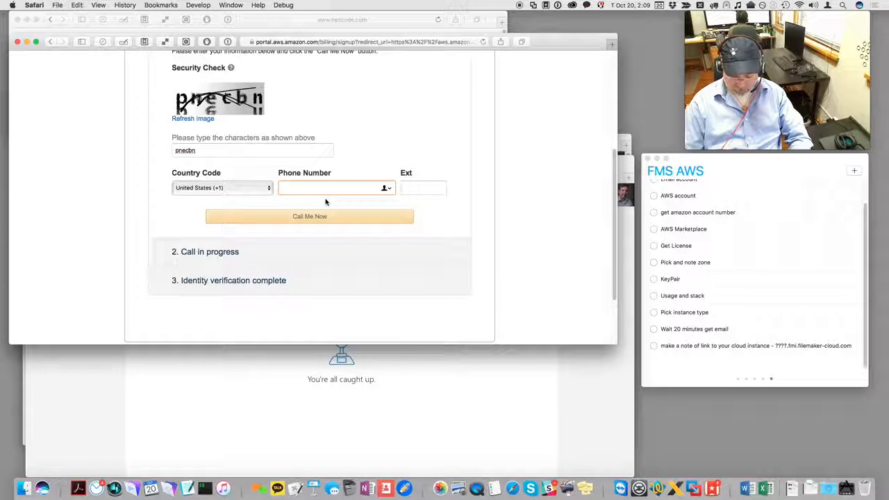
pyautogui.write('604')
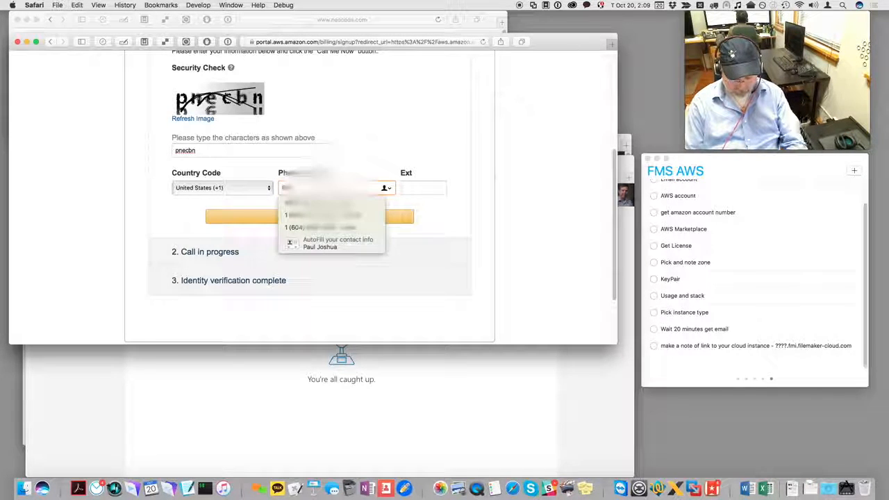
pyautogui.write('???????')
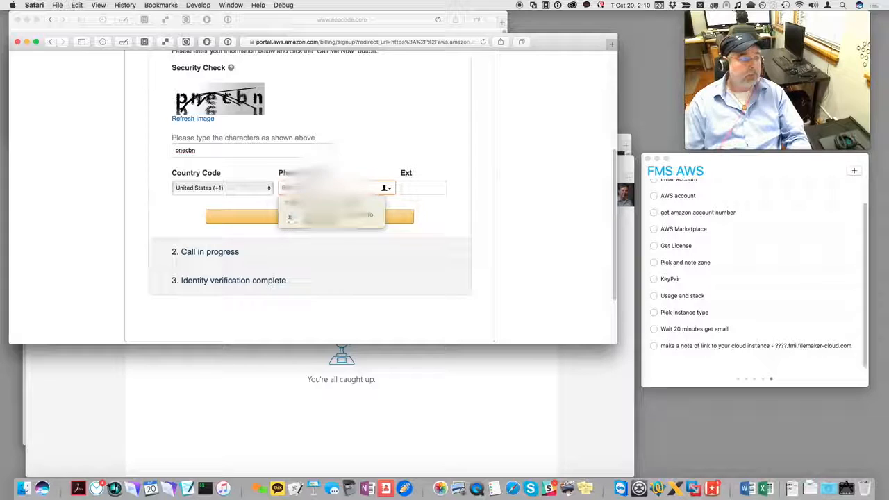
pyautogui.click(310, 217)
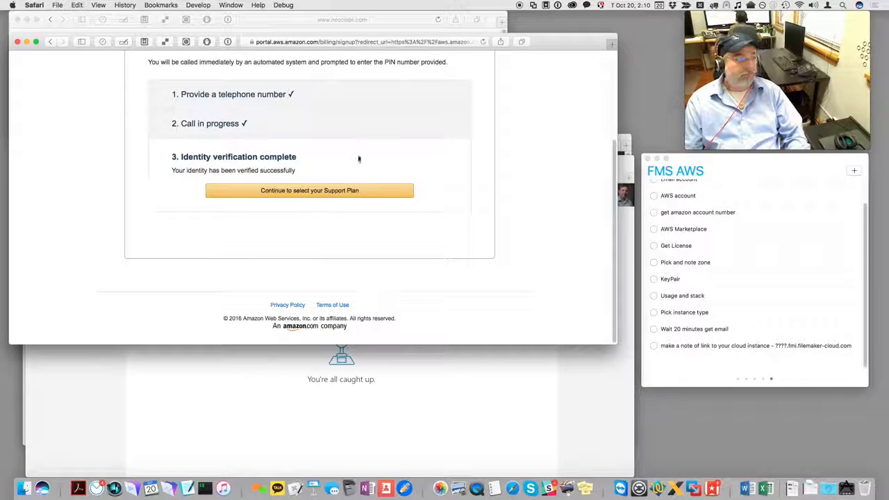
# - Continue to the Support Plan page and review the Basic, Developer, Business and Enterprise options
pyautogui.click(340, 194)
pyautogui.scroll(-10, 236, 264)
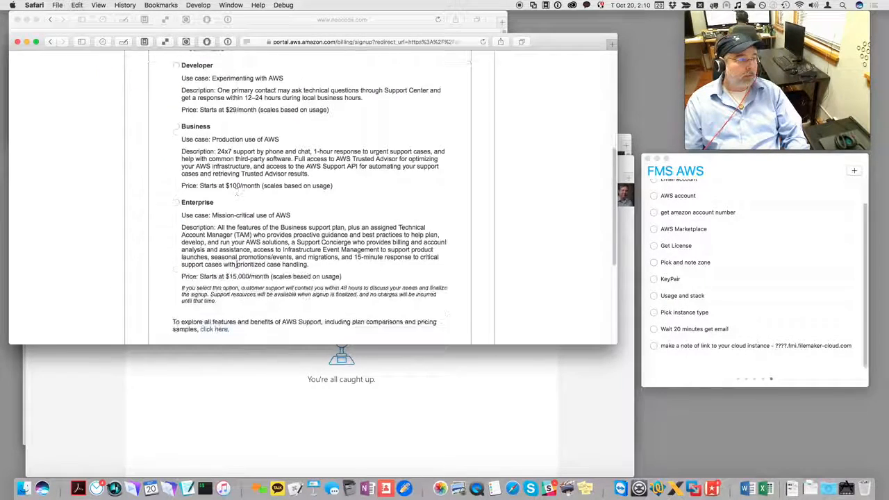
pyautogui.scroll(8, 308, 172)
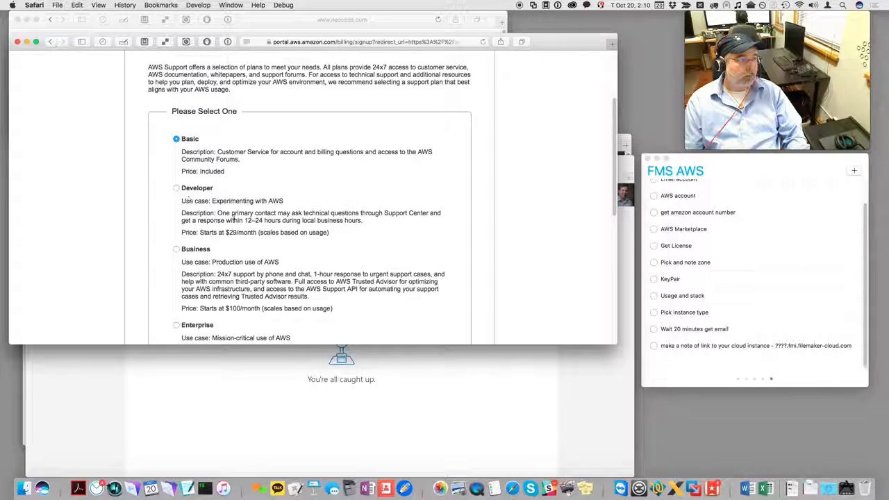
pyautogui.scroll(-8, 232, 220)
# - Confirm the Basic support plan to reach the Welcome page, then tick off the Email account and AWS account reminders
pyautogui.click(237, 218)
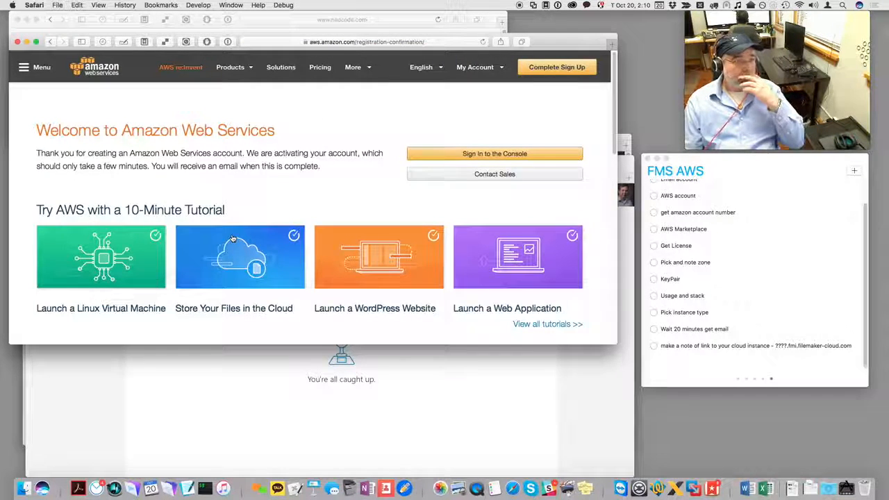
pyautogui.scroll(2, 679, 270)
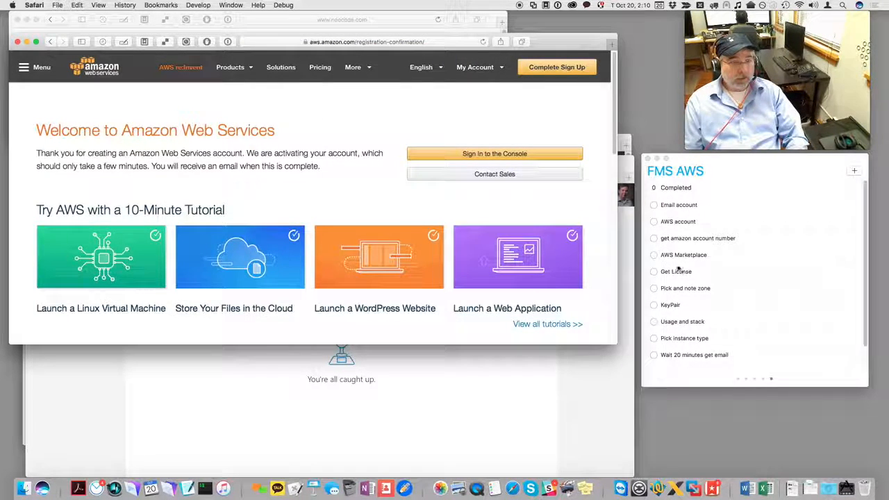
pyautogui.click(654, 205)
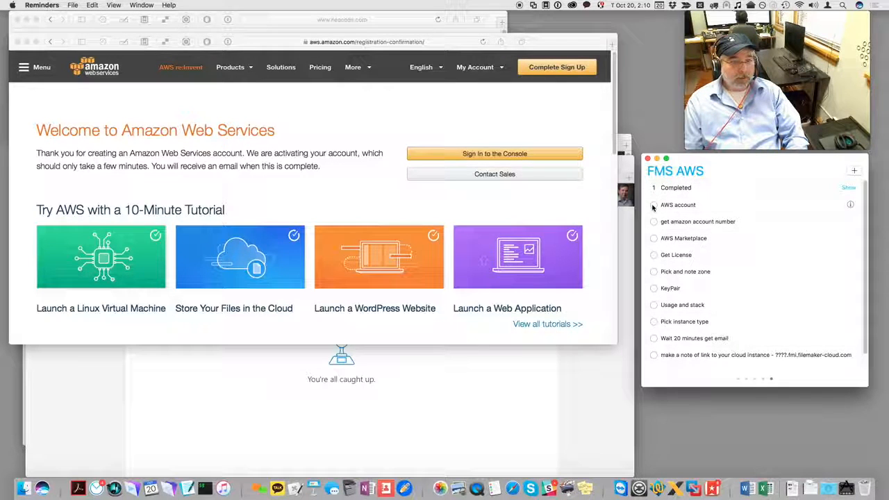
pyautogui.click(654, 205)
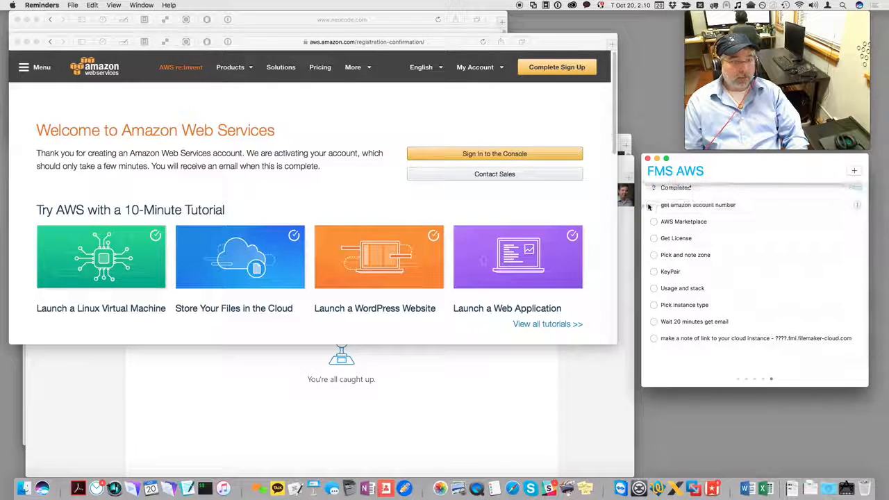
pyautogui.click(494, 152)
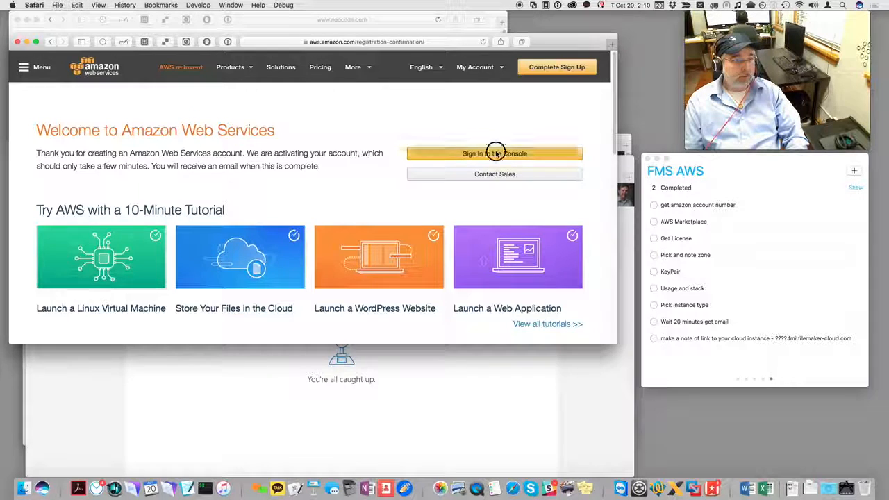
# - Go to the console sign-in page and clear the prefilled email address
pyautogui.click(496, 154)
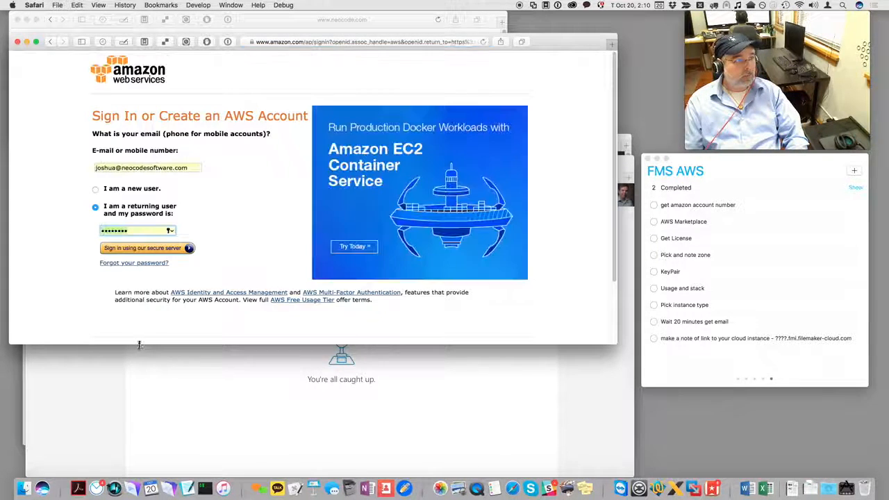
pyautogui.click(186, 167)
pyautogui.moveTo(187, 169); pyautogui.dragTo(70, 164)
pyautogui.press('BackSpace')
pyautogui.press('Tab')
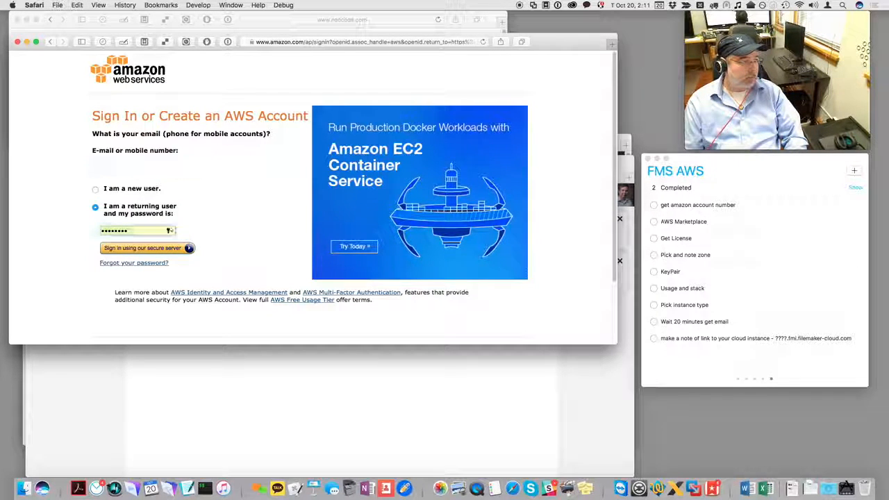
pyautogui.click(168, 168)
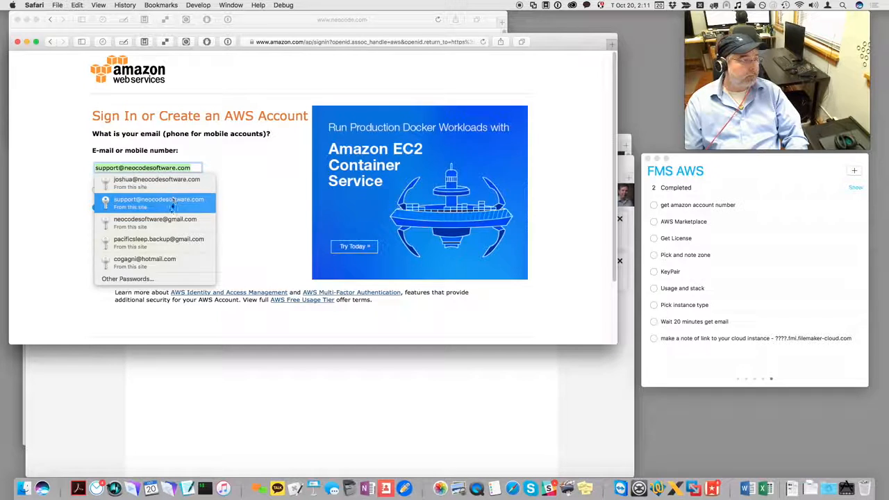
# - Sign in with Safari's saved AWS login to reach the Oregon console home
pyautogui.click(132, 279)
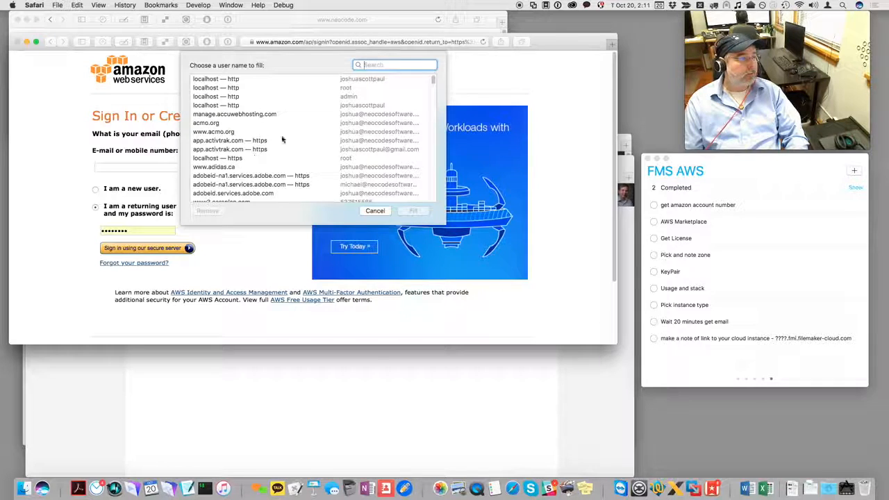
pyautogui.click(369, 212)
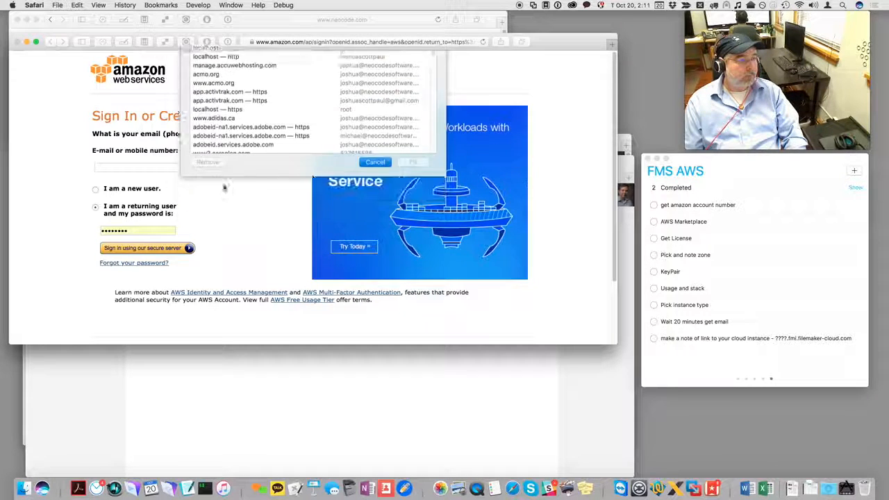
pyautogui.write('c')
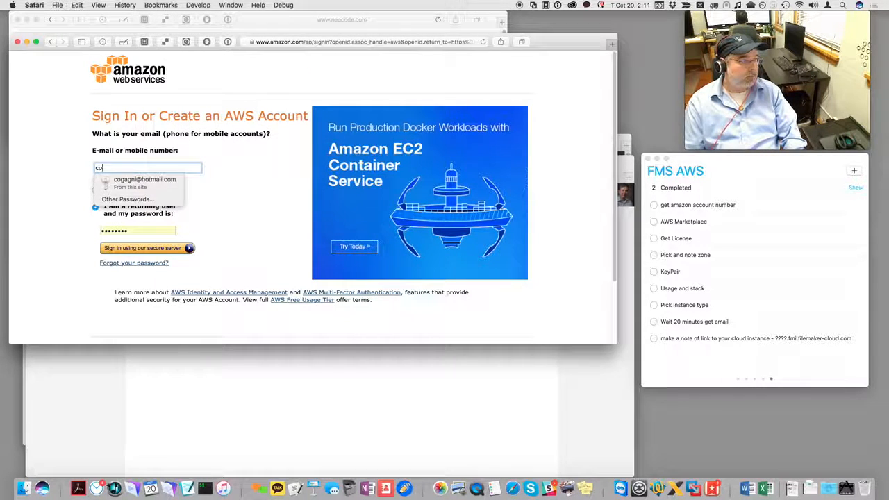
pyautogui.write('otmail.com')
pyautogui.click(146, 181)
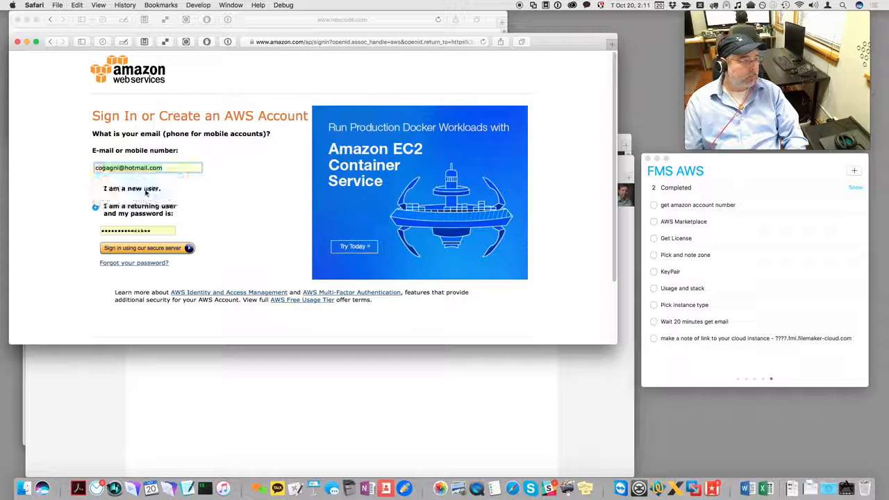
pyautogui.click(136, 249)
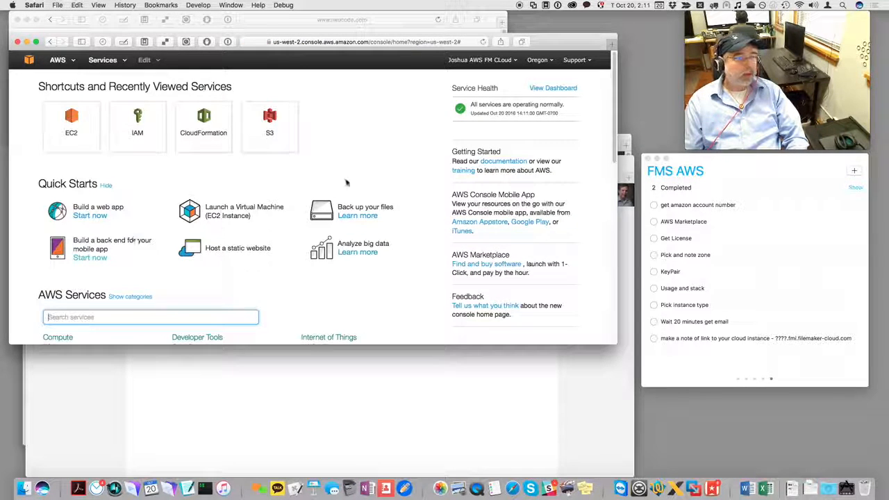
# - Open the Account Settings page via My Account and copy the Account Id
pyautogui.click(490, 60)
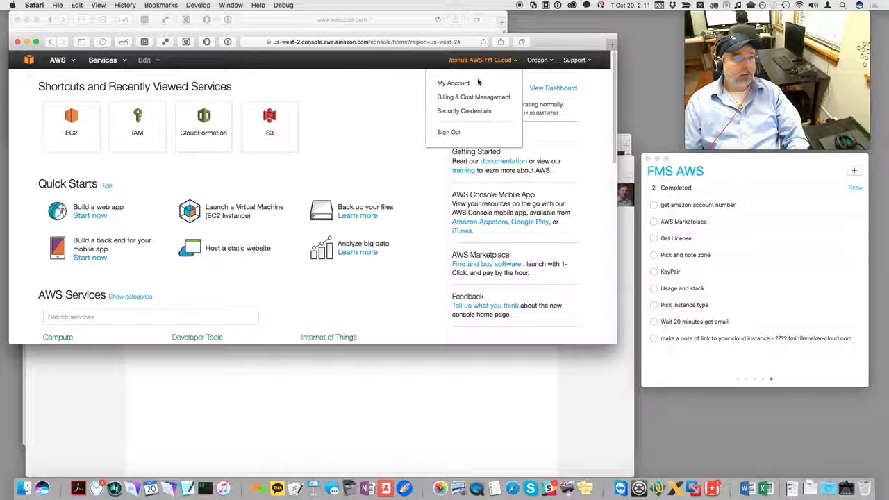
pyautogui.click(455, 84)
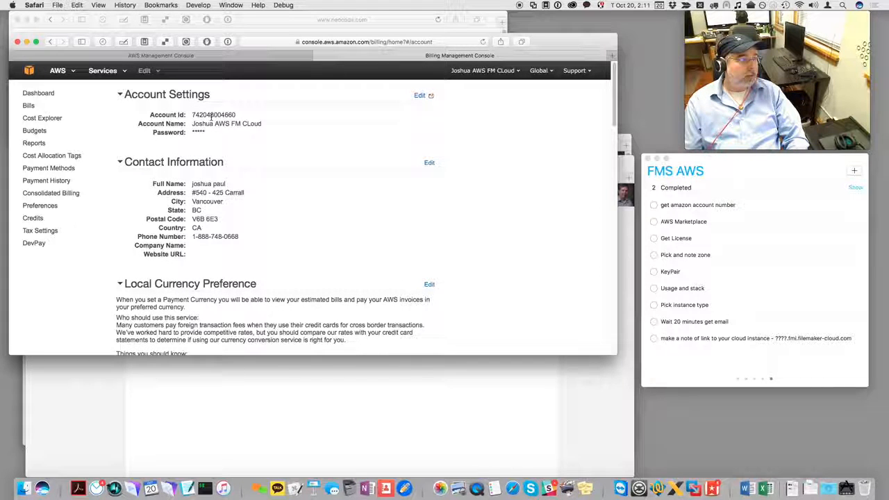
pyautogui.doubleClick(211, 115)
pyautogui.press('super+c')
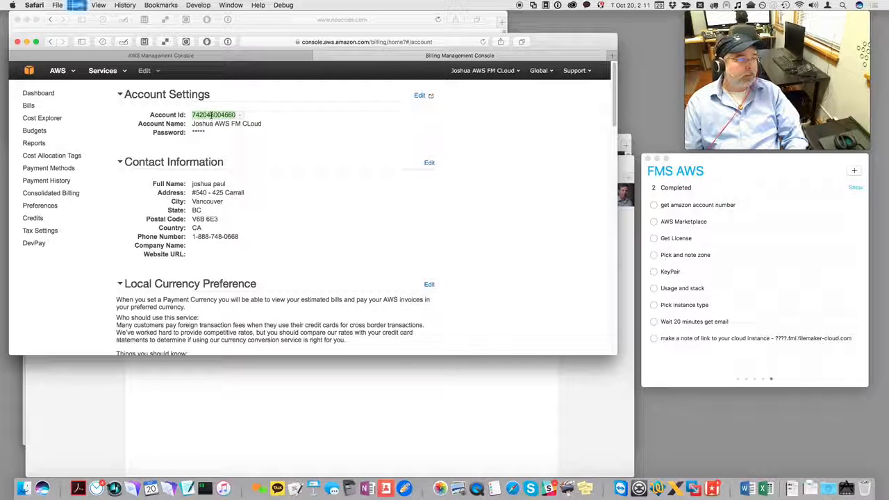
# - Paste the Account Id into the 'get amazon account number' reminder's details
pyautogui.click(763, 205)
pyautogui.click(858, 205)
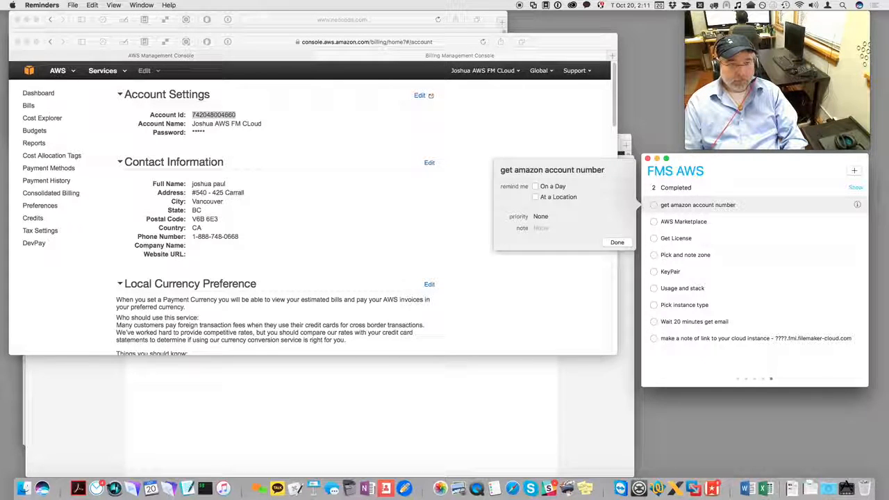
pyautogui.press('super+v')
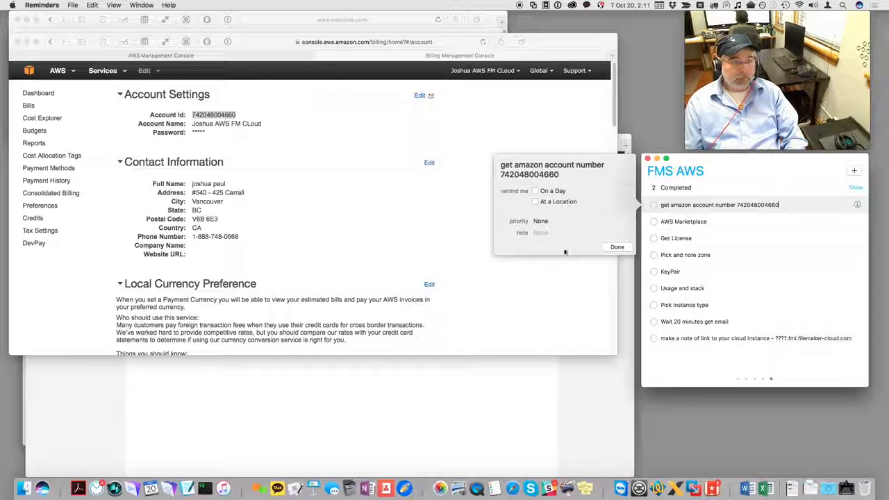
pyautogui.click(617, 247)
pyautogui.click(585, 250)
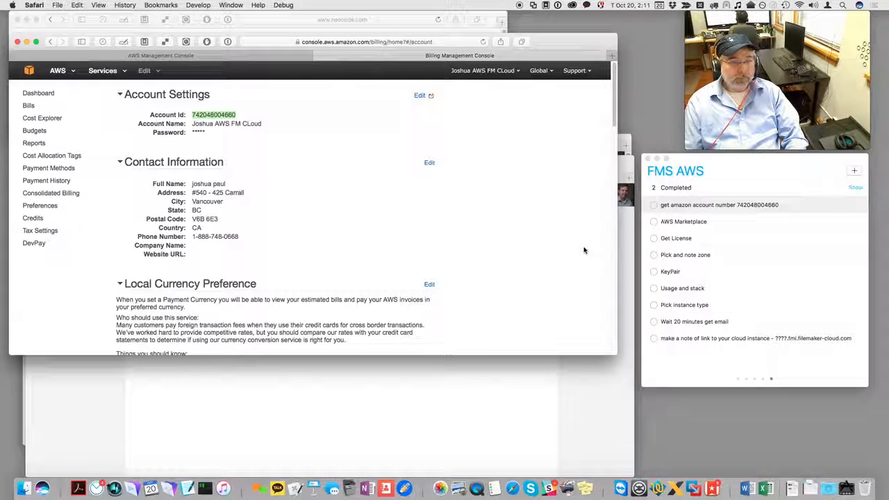
pyautogui.click(738, 220)
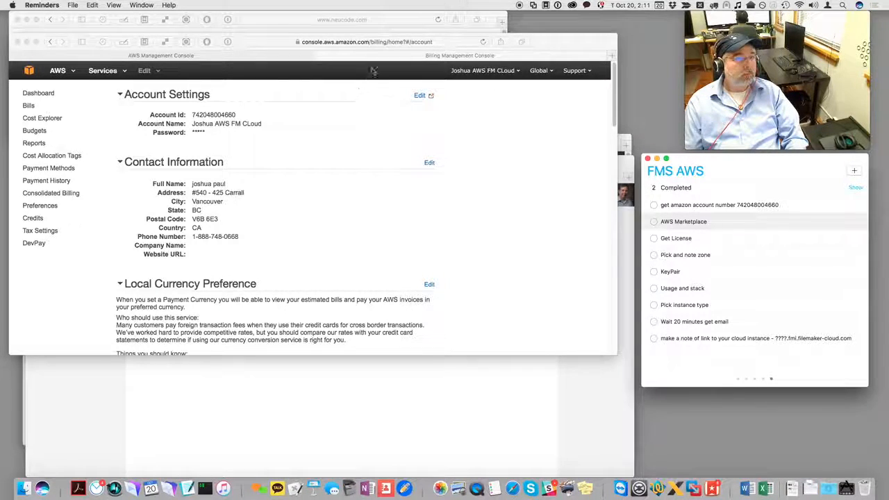
# - Load aws.amazon.com and open the AWS Marketplace link in a new tab
pyautogui.scroll(-5, 357, 95)
pyautogui.scroll(5, 357, 95)
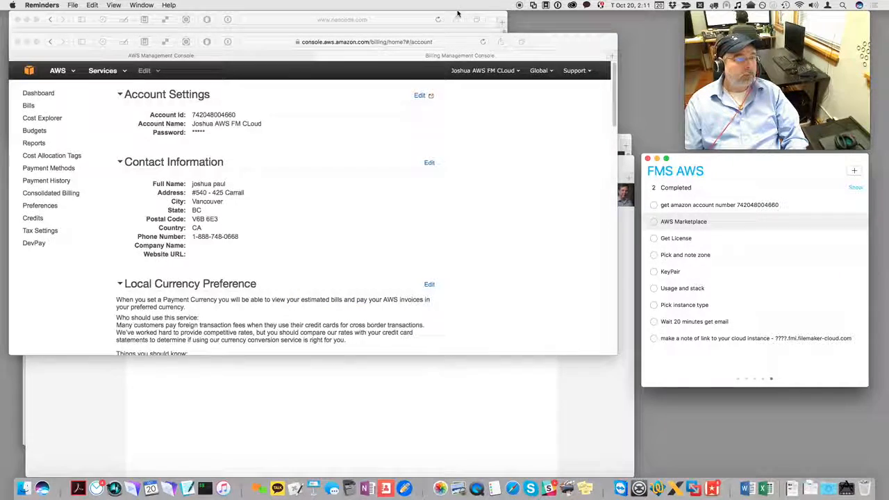
pyautogui.click(417, 43)
pyautogui.write('aws.amazon.com')
pyautogui.press('Return')
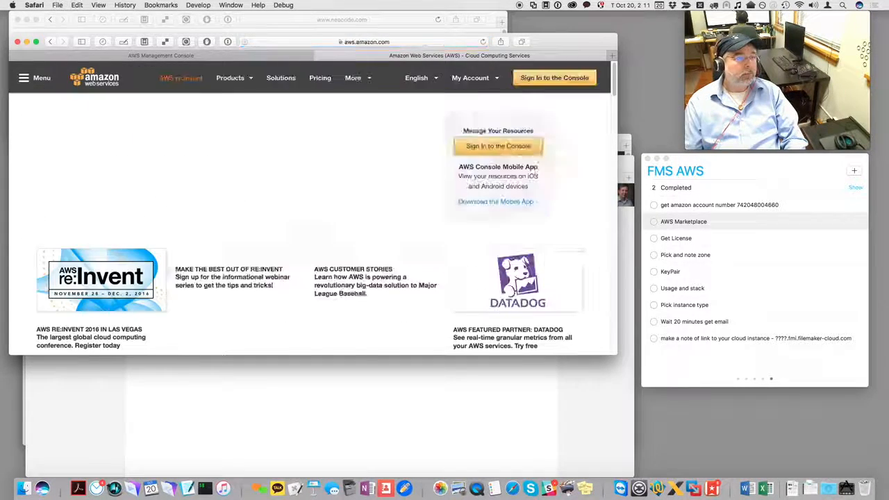
pyautogui.scroll(-15, 373, 218)
pyautogui.scroll(-12, 374, 218)
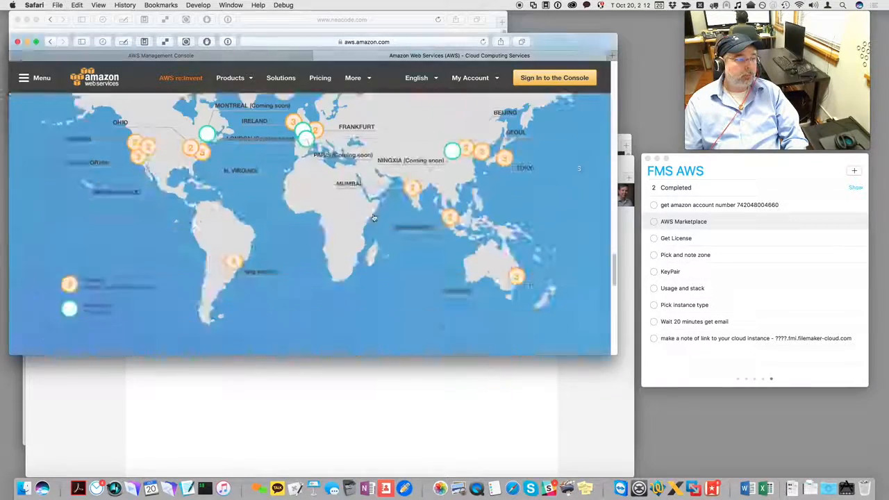
pyautogui.scroll(-8, 374, 218)
pyautogui.click(381, 127)
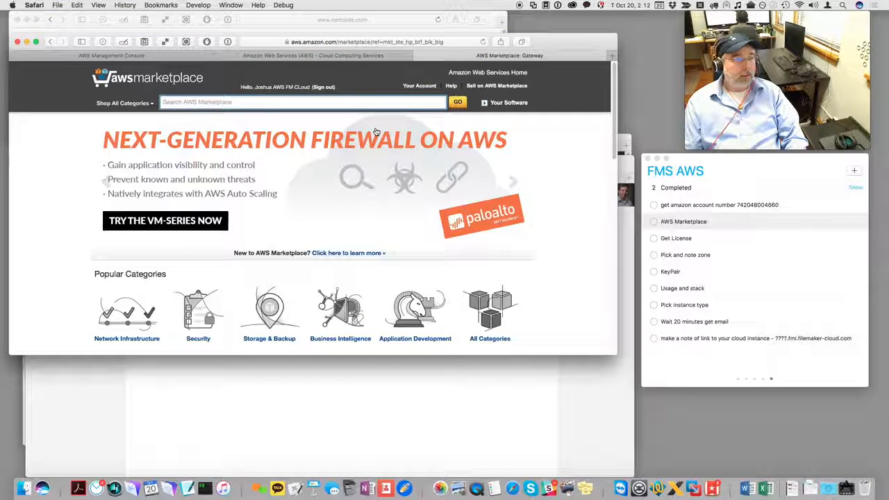
# - Search Marketplace for 'filemaker' and open the FileMaker Cloud (5 users) listing
pyautogui.click(344, 102)
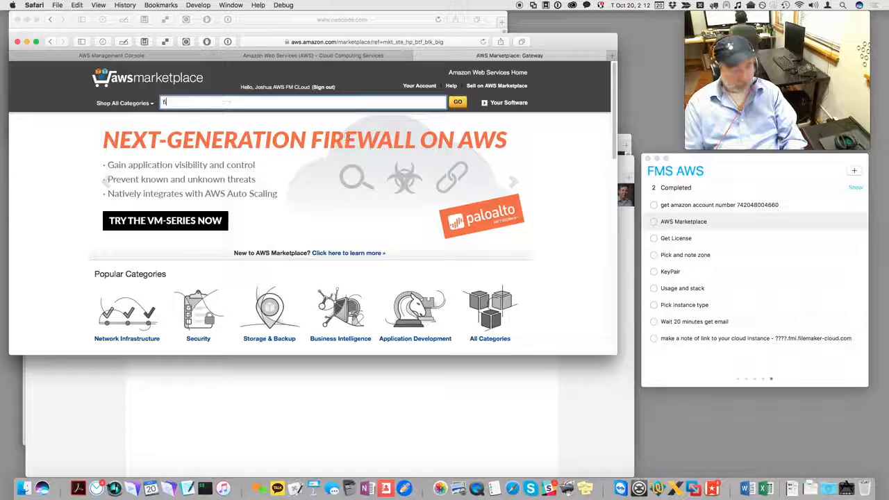
pyautogui.write('filemaker')
pyautogui.press('Return')
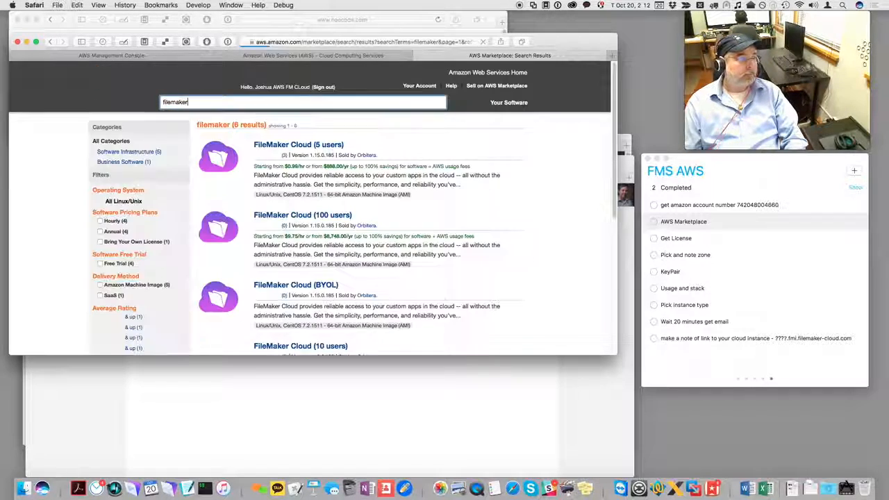
pyautogui.scroll(-2, 275, 194)
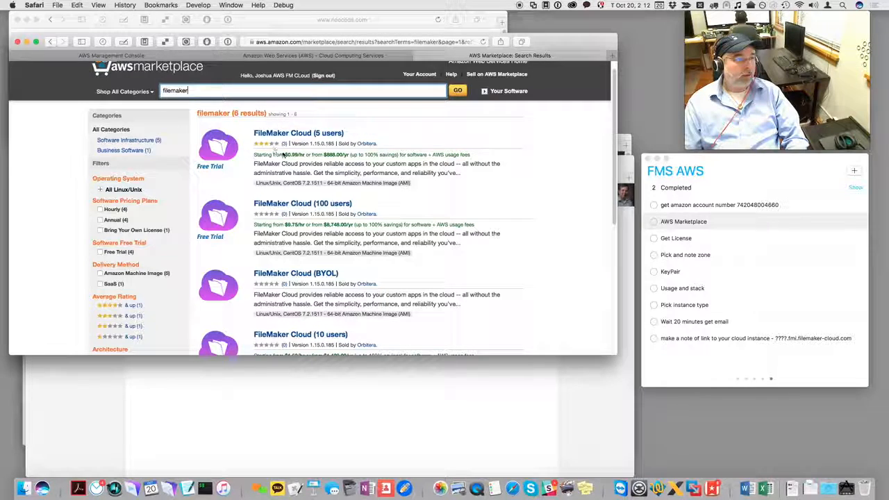
pyautogui.click(213, 148)
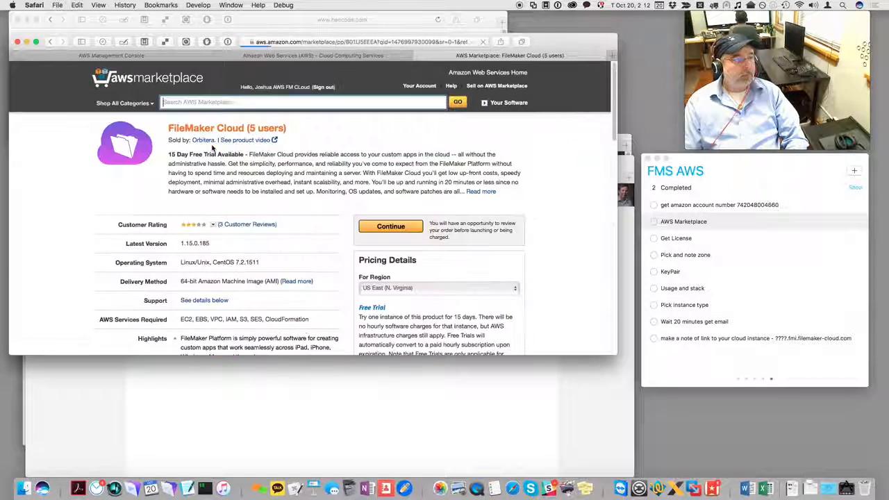
# - Set the listing's region to US West (Oregon) and continue to the launch page
pyautogui.scroll(-2, 468, 204)
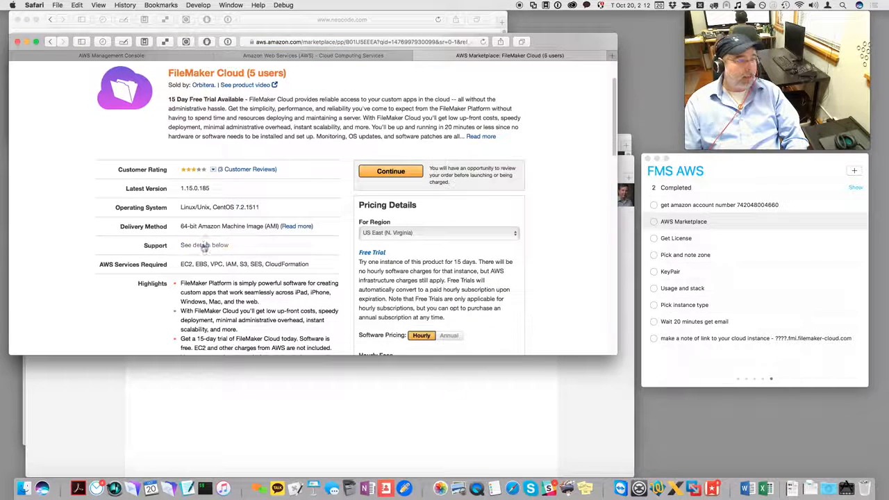
pyautogui.click(426, 234)
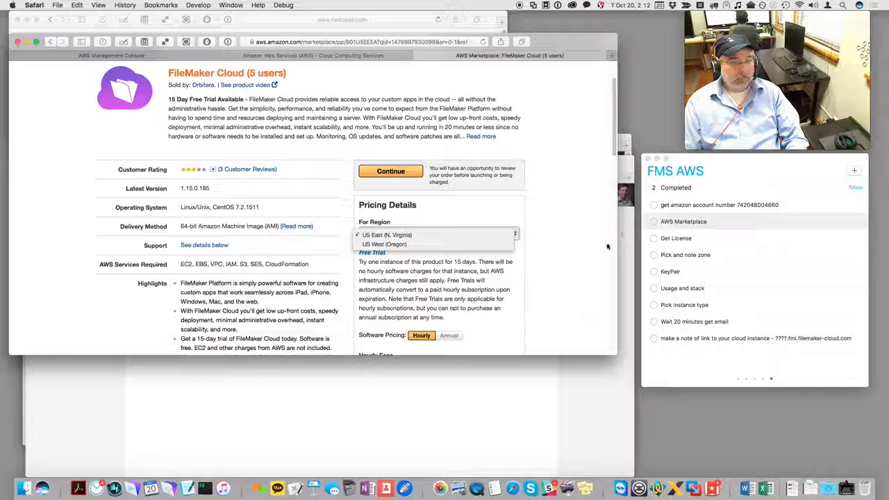
pyautogui.click(506, 218)
pyautogui.click(456, 232)
pyautogui.click(452, 244)
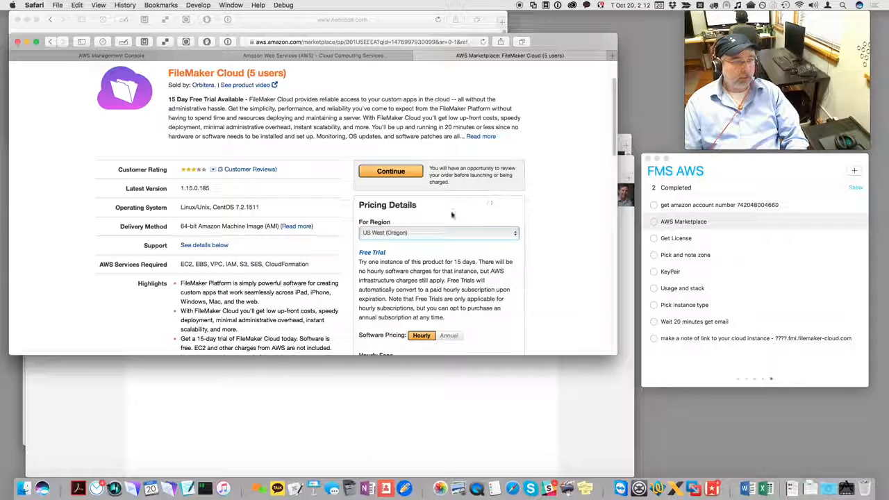
pyautogui.scroll(-3, 452, 215)
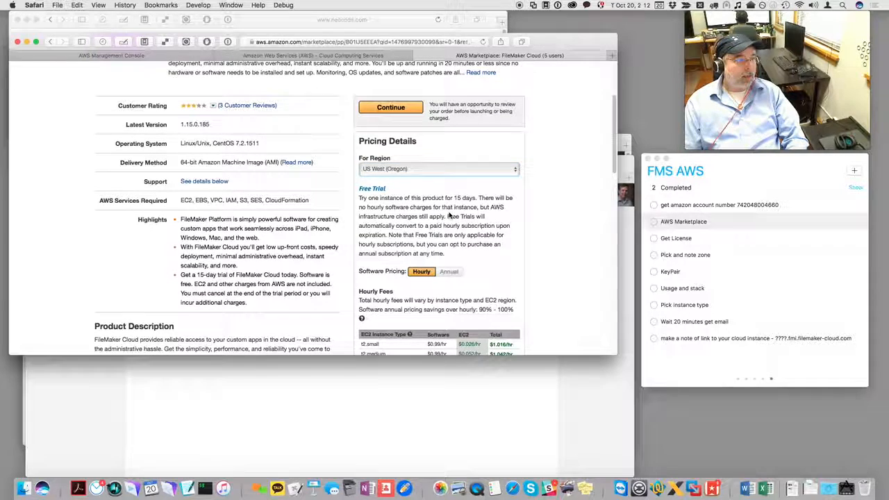
pyautogui.click(437, 173)
pyautogui.click(433, 171)
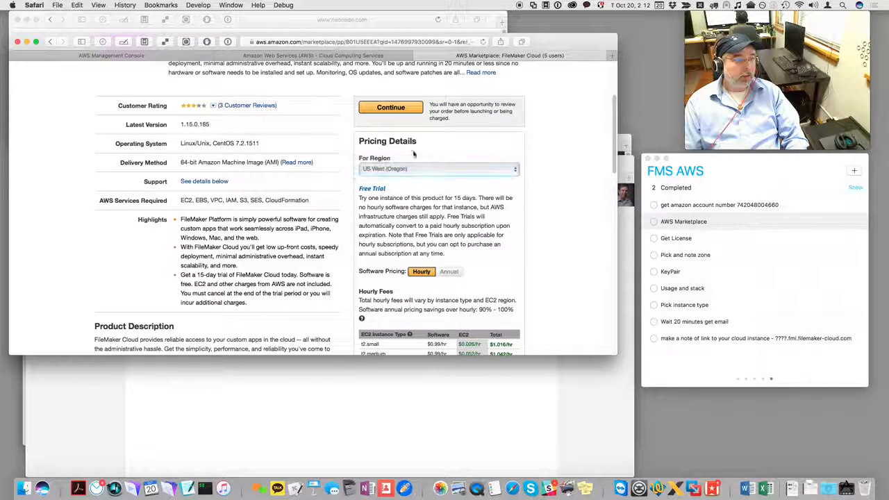
pyautogui.click(399, 111)
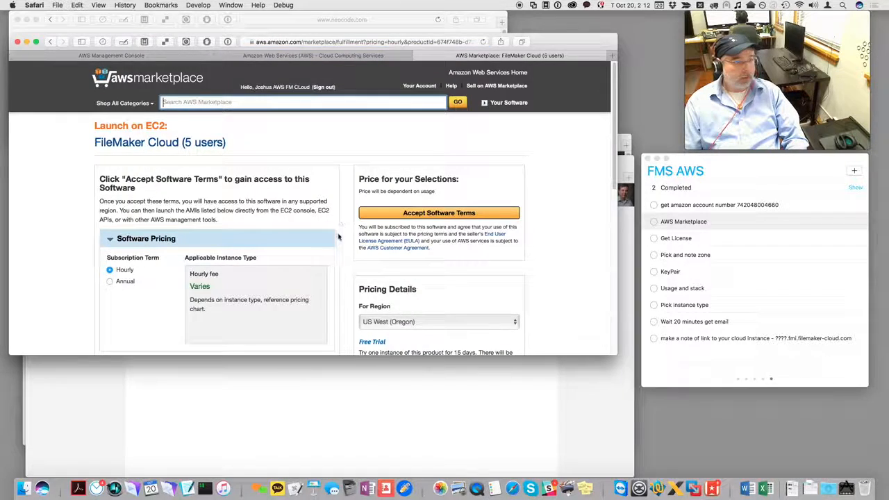
# - Keep version 1.15.0.185 and US West (Oregon), then accept the software terms to subscribe
pyautogui.scroll(-3, 339, 239)
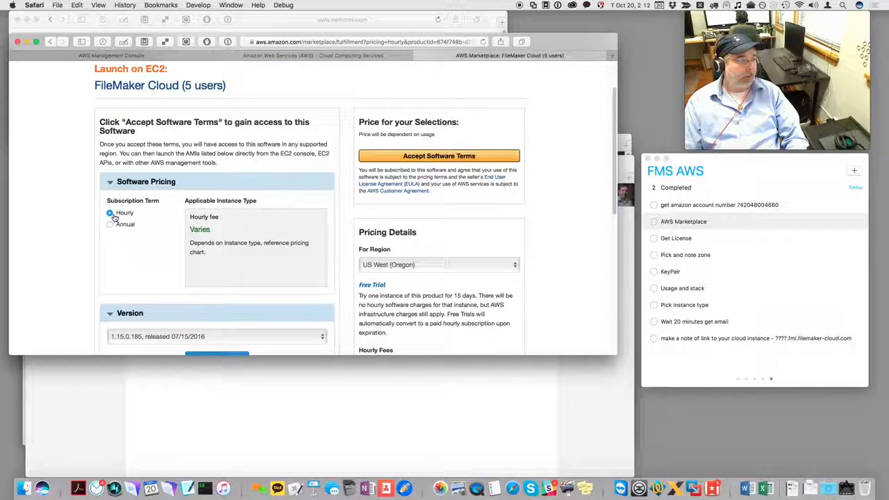
pyautogui.scroll(-4, 132, 243)
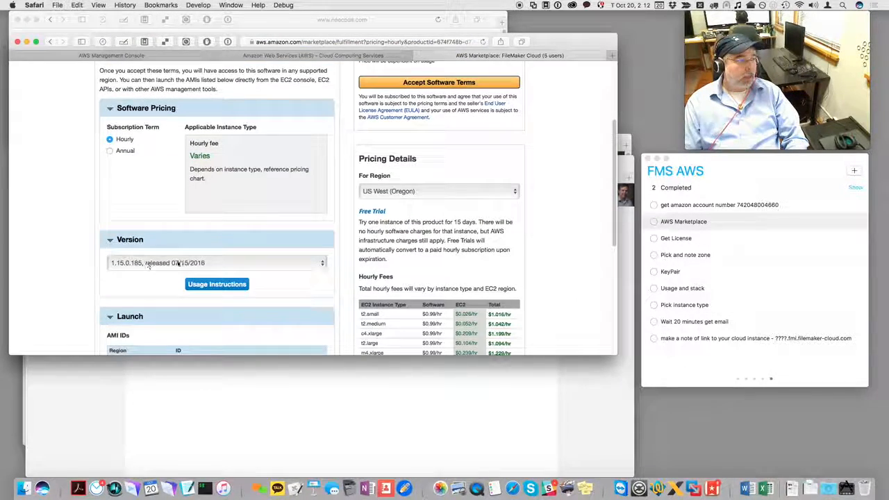
pyautogui.scroll(-1, 148, 266)
pyautogui.click(188, 249)
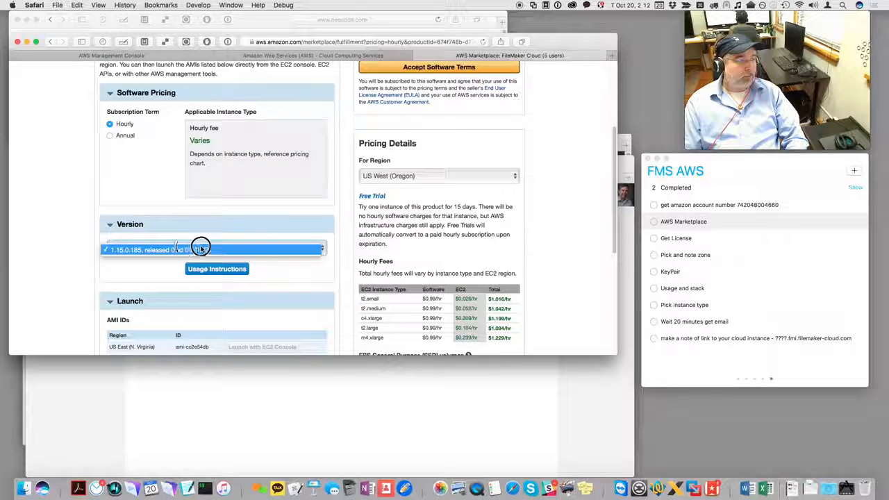
pyautogui.click(402, 247)
pyautogui.click(425, 176)
pyautogui.click(425, 176)
pyautogui.scroll(7, 423, 188)
pyautogui.click(422, 199)
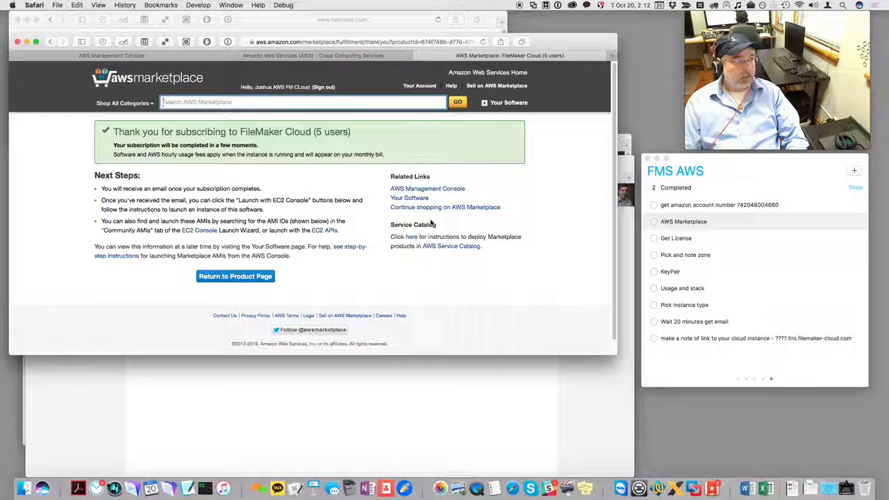
# - View the pending subscription and check off the Get License and AWS Marketplace reminders
pyautogui.click(501, 104)
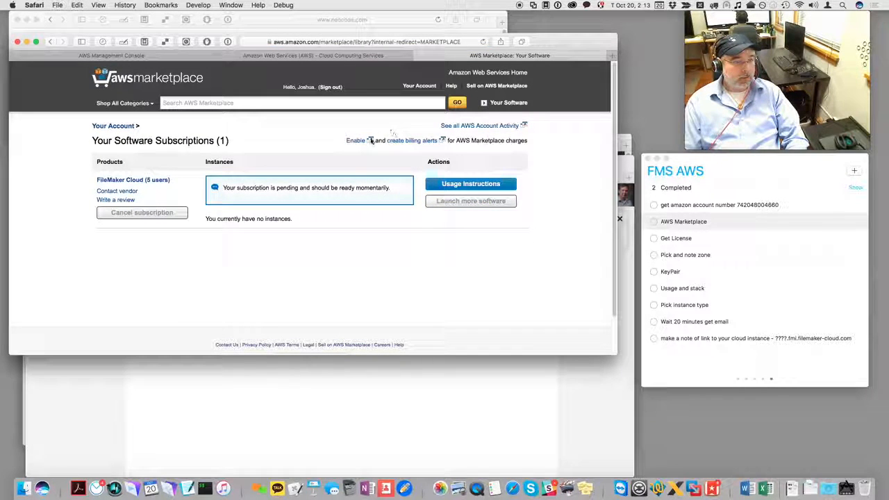
pyautogui.click(653, 239)
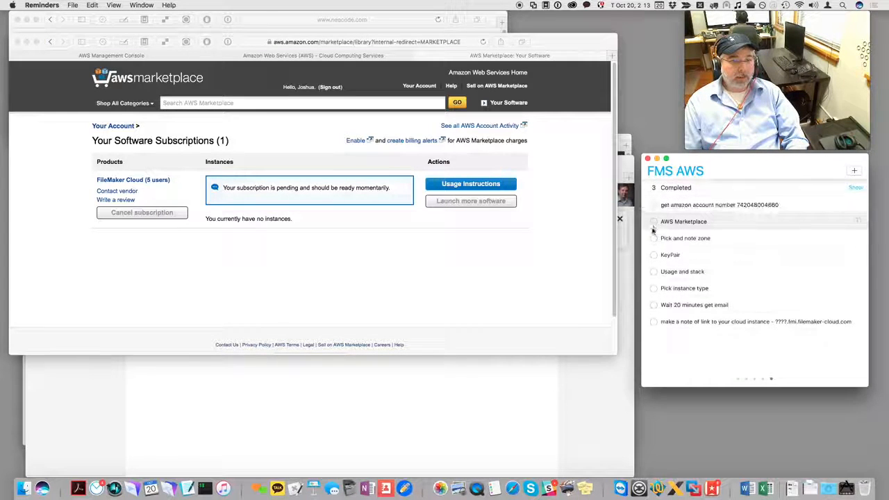
pyautogui.click(654, 223)
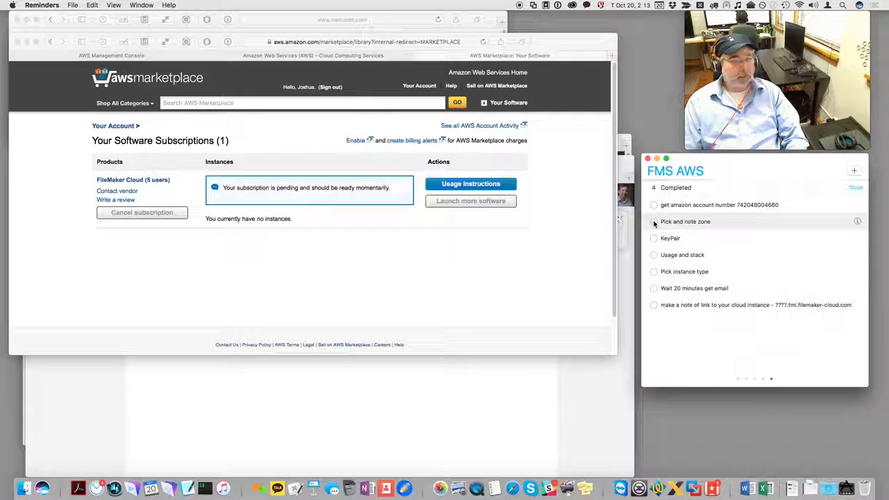
# - Note 'US West Oregon' in the Pick and note zone reminder, then show FileMaker Cloud usage instructions
pyautogui.click(730, 221)
pyautogui.write('U')
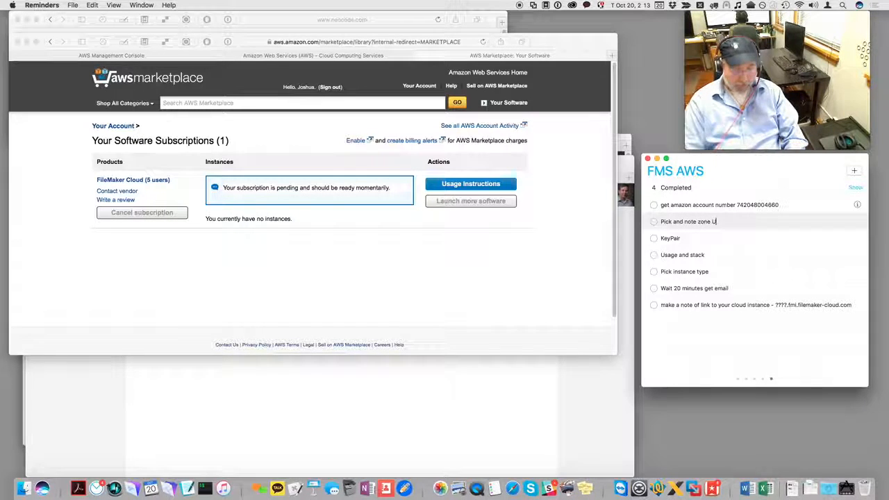
pyautogui.write('S West Oregon')
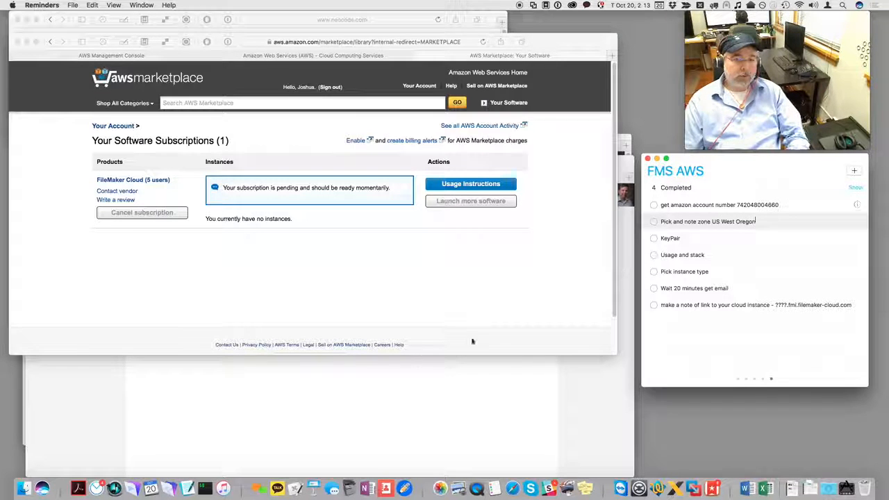
pyautogui.click(377, 288)
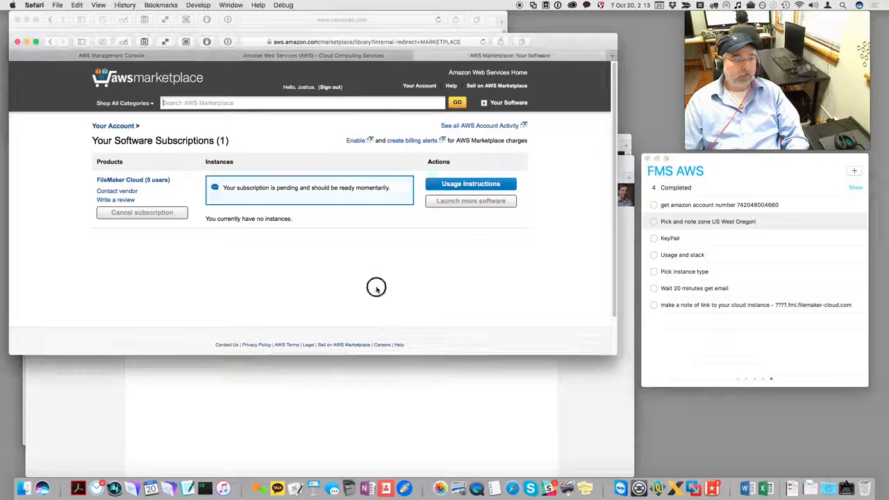
pyautogui.click(463, 186)
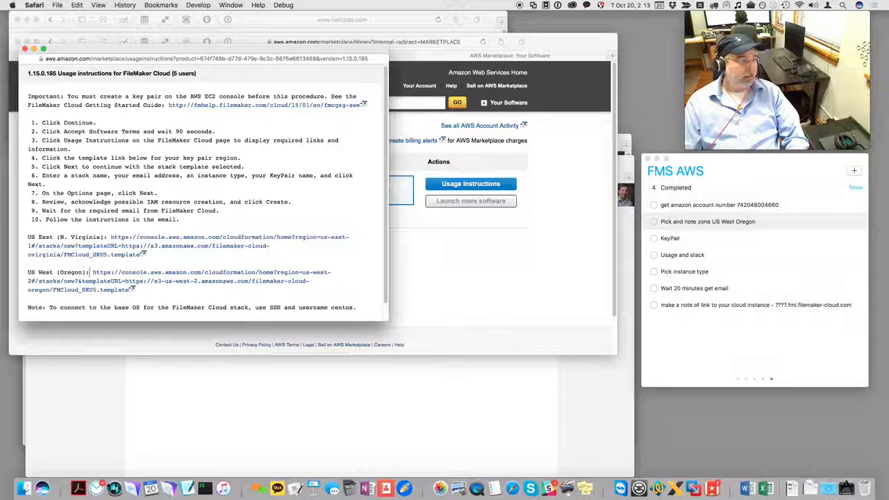
# - Open the US West (Oregon) stack template and close the usage instructions and Marketplace pages
pyautogui.click(91, 287)
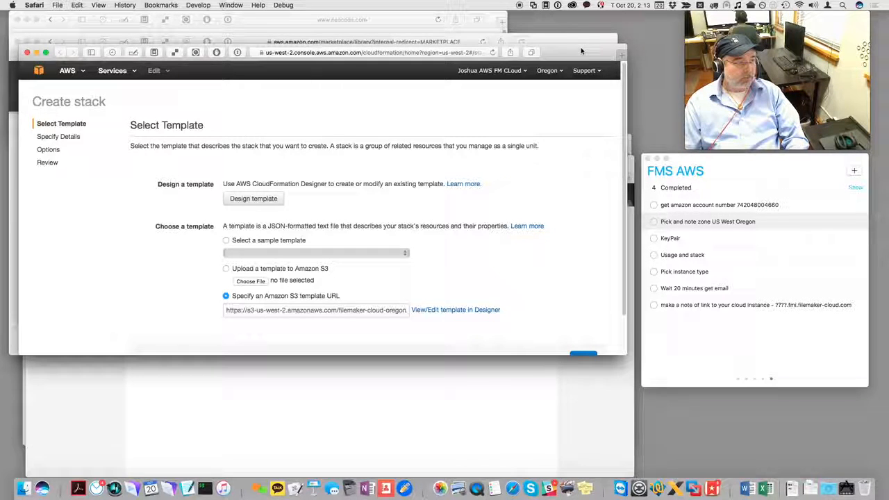
pyautogui.moveTo(581, 49); pyautogui.dragTo(578, 156)
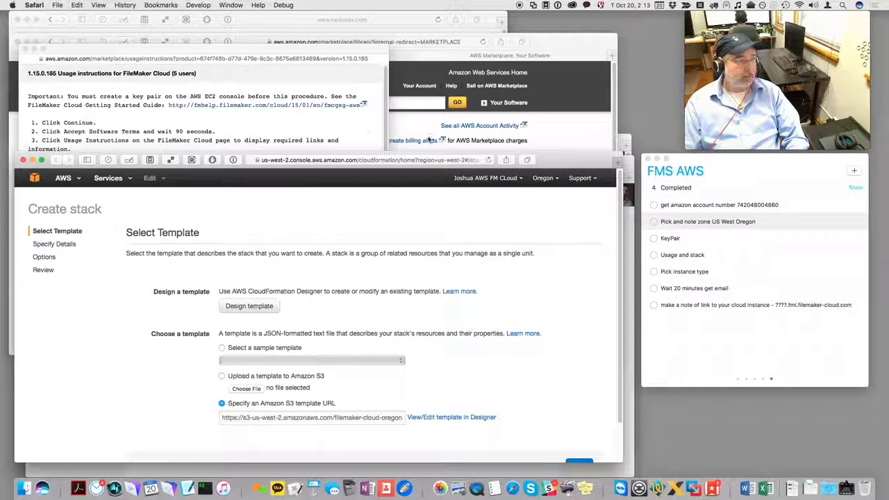
pyautogui.click(366, 131)
pyautogui.press('cmd+w')
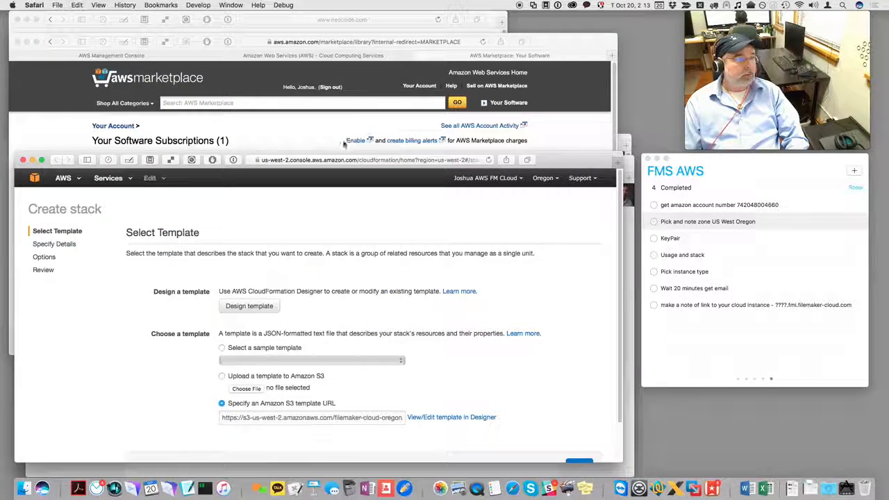
pyautogui.click(315, 142)
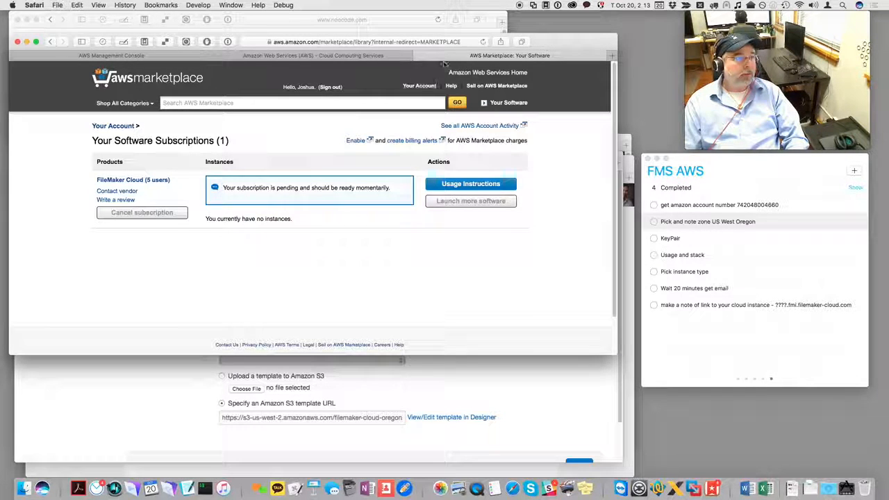
pyautogui.click(419, 56)
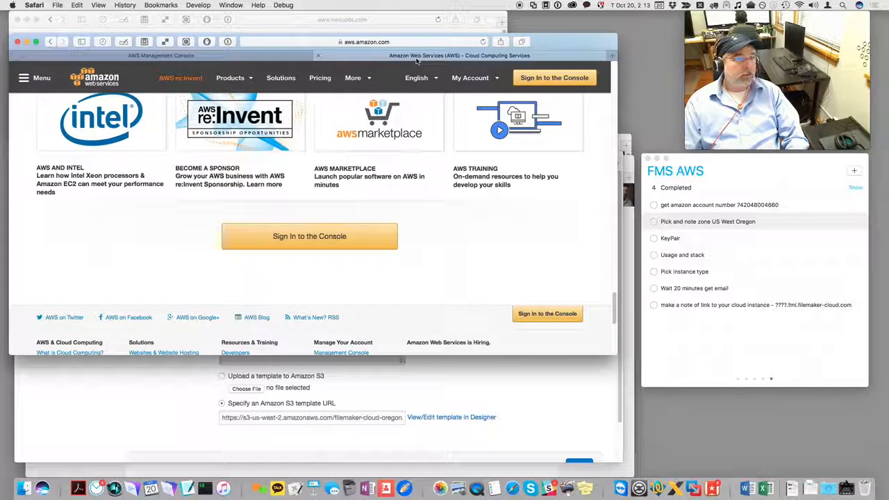
pyautogui.press('super+w')
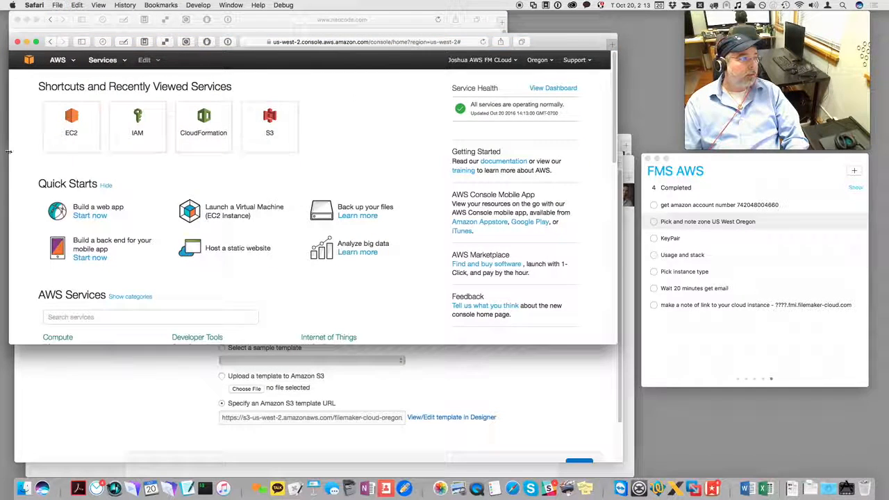
# - Go to the EC2 dashboard's Key Pairs page
pyautogui.click(66, 133)
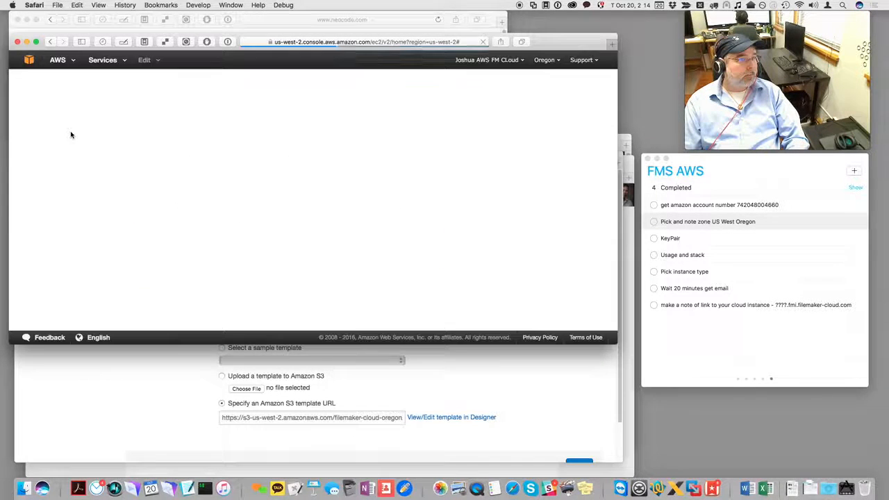
pyautogui.scroll(-3, 40, 177)
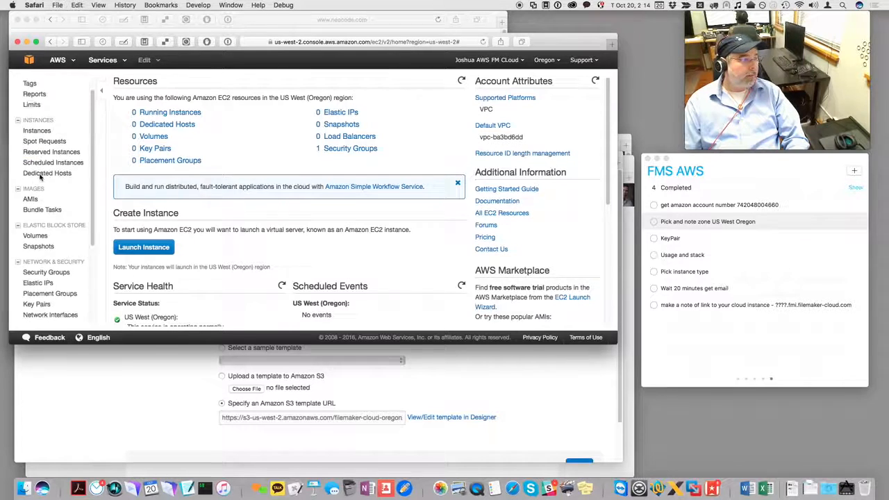
pyautogui.scroll(-2, 39, 177)
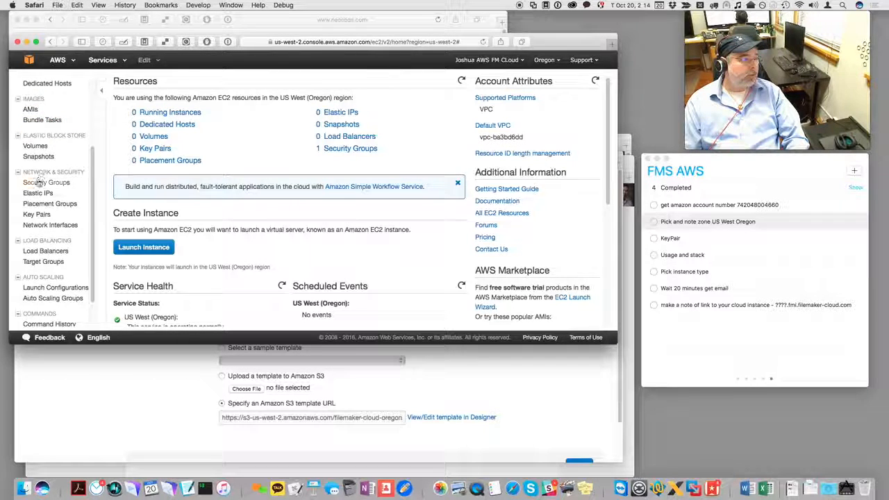
pyautogui.click(39, 215)
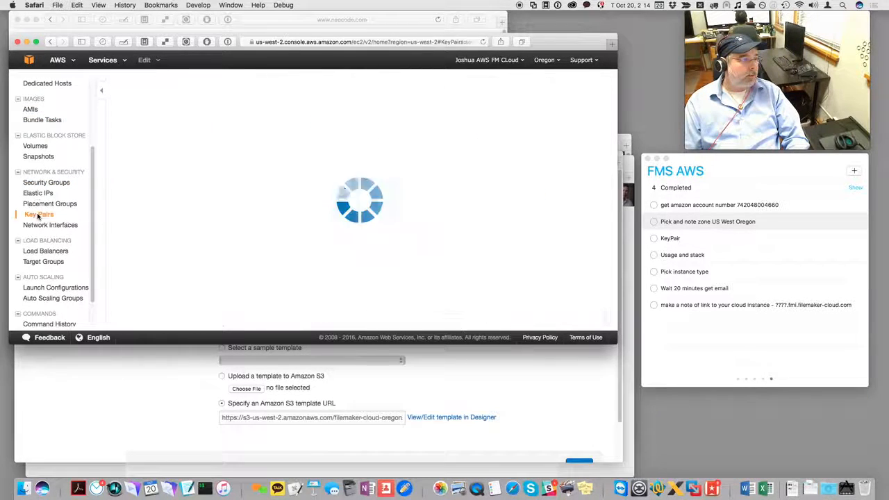
# - Create an EC2 key pair named 'US West Oregon'
pyautogui.click(143, 87)
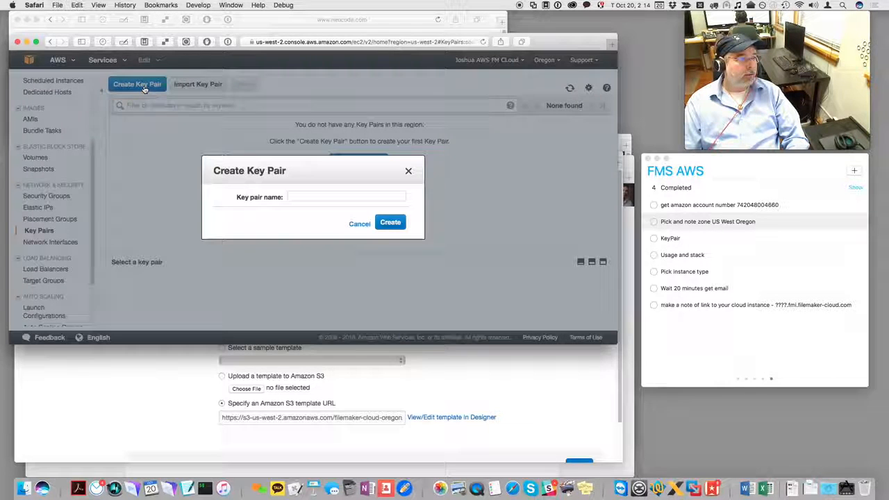
pyautogui.click(293, 198)
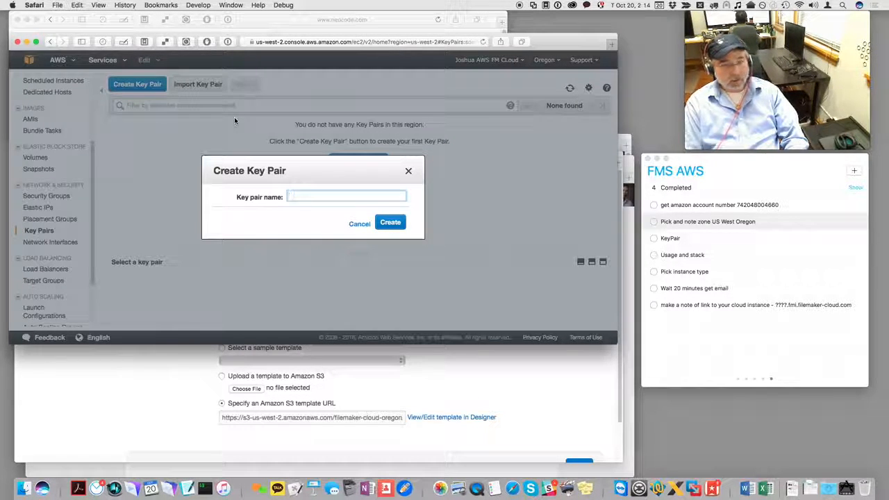
pyautogui.write('US West Or')
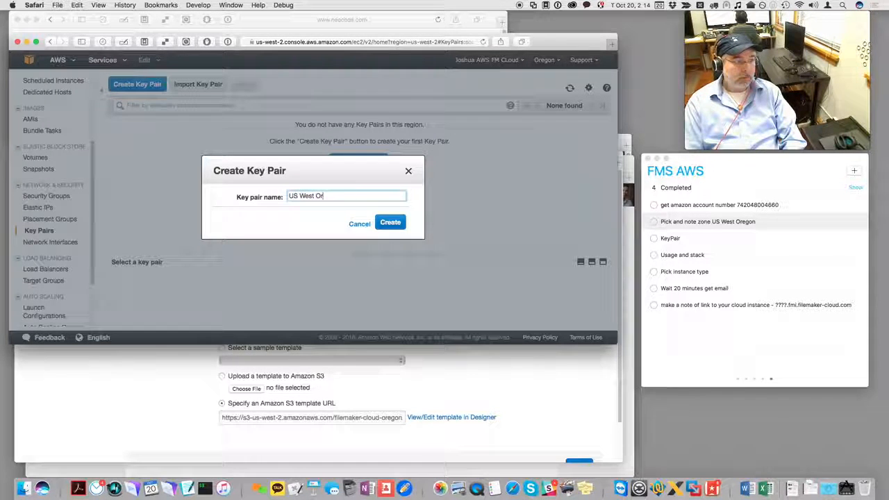
pyautogui.write('egon')
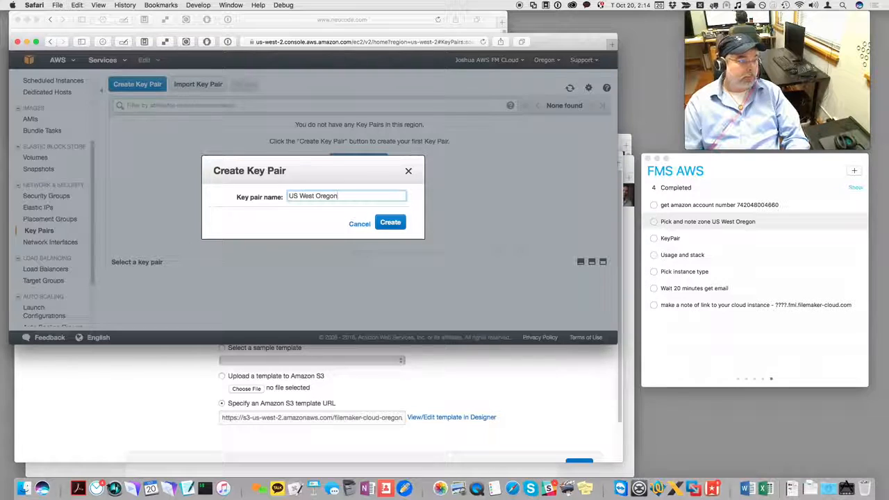
pyautogui.click(391, 222)
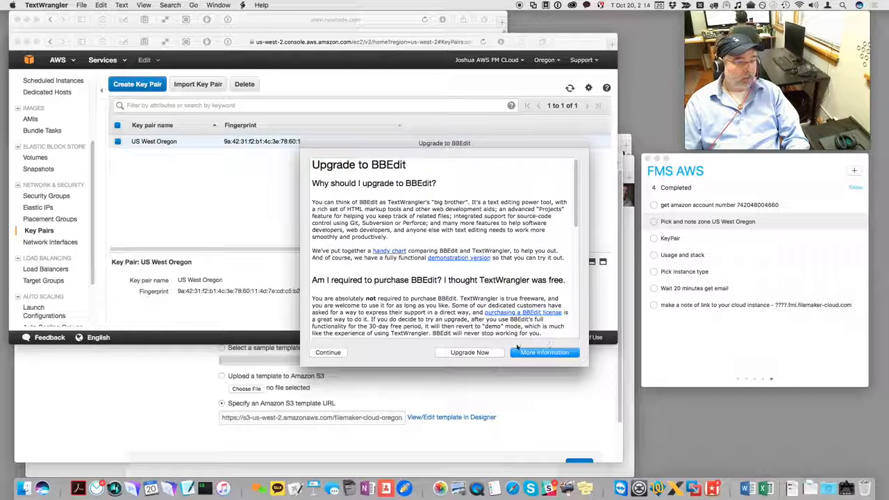
# - Dismiss the upgrade offer and copy the RSA private key into a new reminder
pyautogui.click(328, 353)
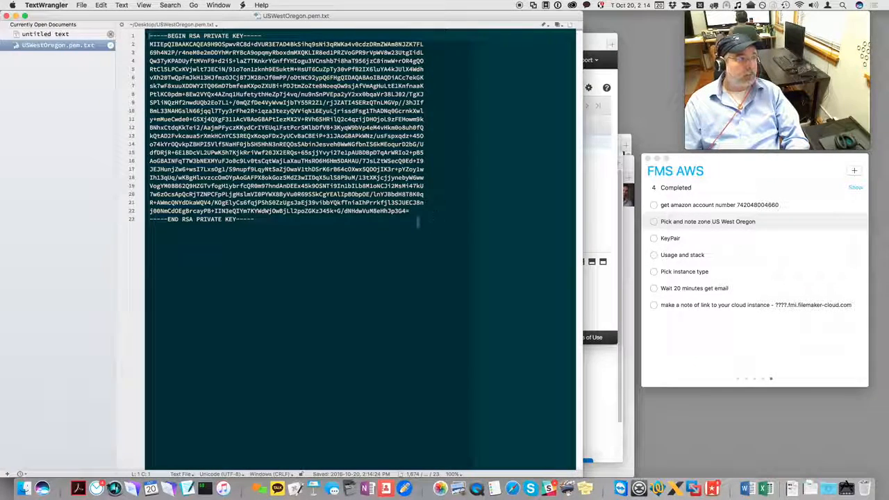
pyautogui.moveTo(302, 220); pyautogui.dragTo(129, 28)
pyautogui.press('super+c')
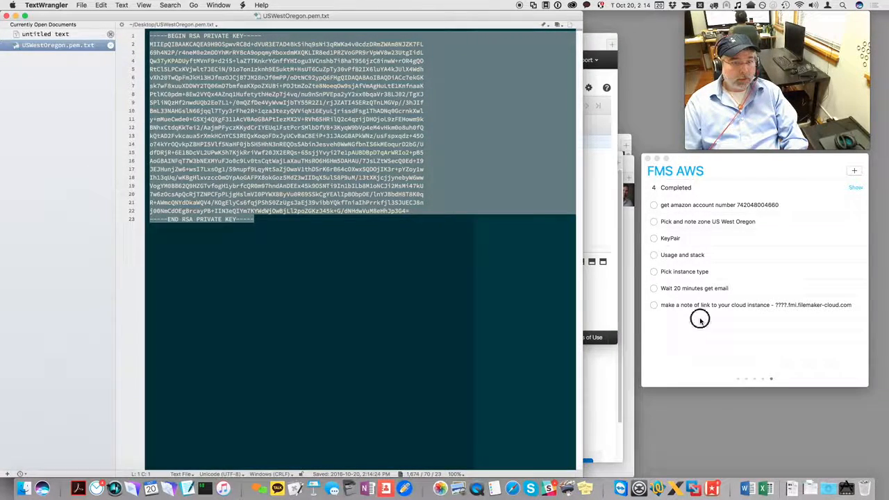
pyautogui.click(700, 321)
pyautogui.press('super+v')
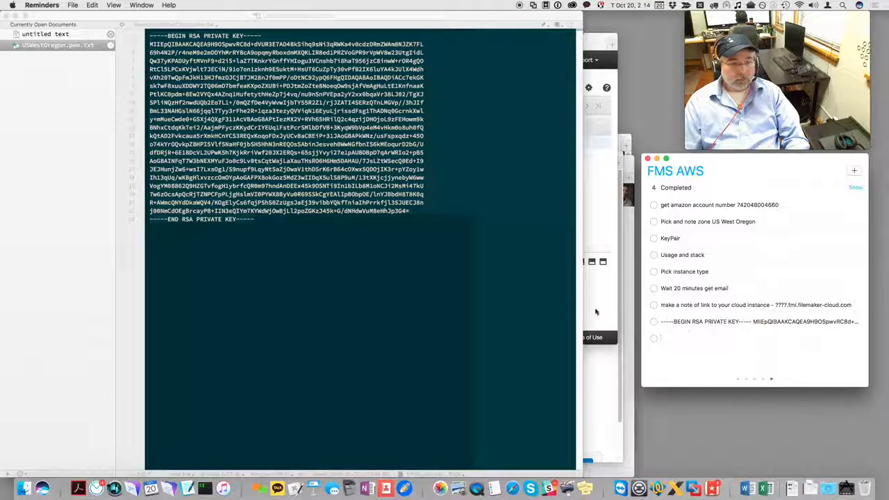
# - Close the key file and discard the untitled TextWrangler document
pyautogui.click(406, 341)
pyautogui.press('super+w')
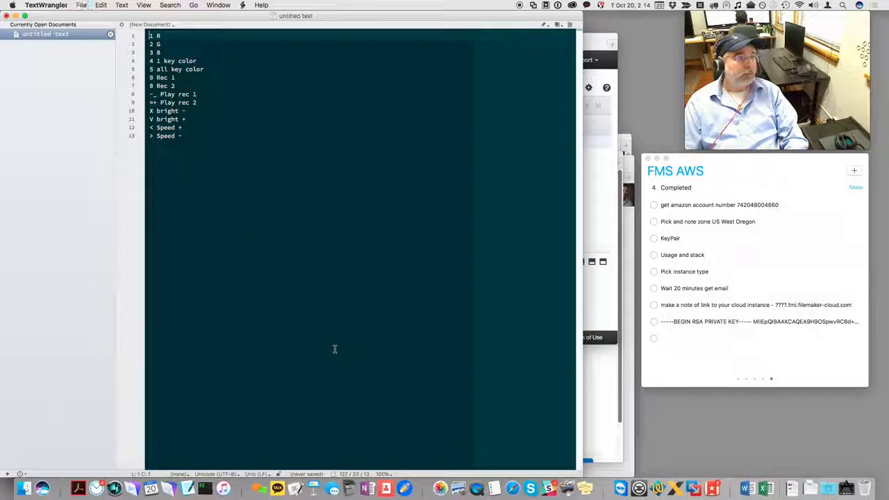
pyautogui.press('super+w')
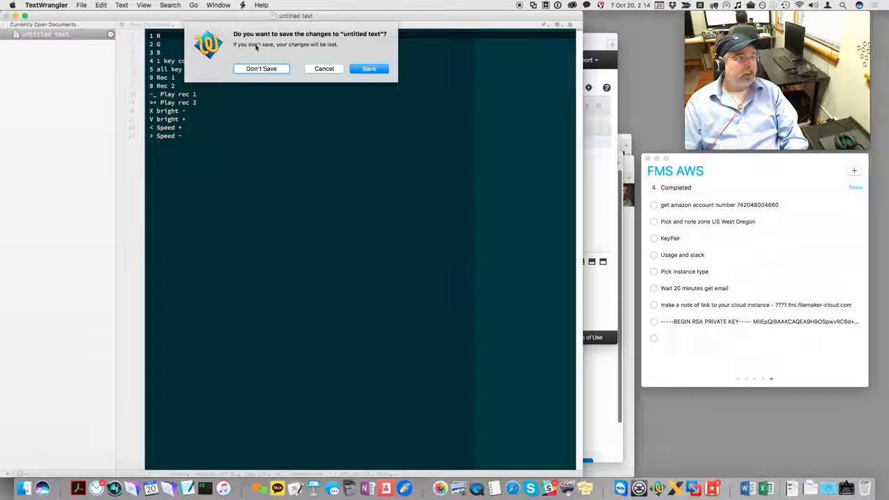
pyautogui.click(255, 68)
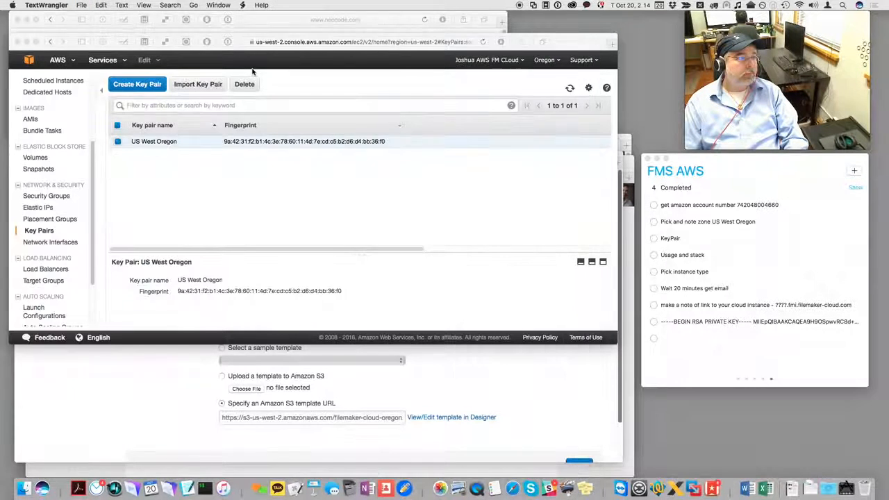
# - Confirm USWestOregon.pem.txt is on the Desktop and check off the KeyPair reminder
pyautogui.press('super+Tab')
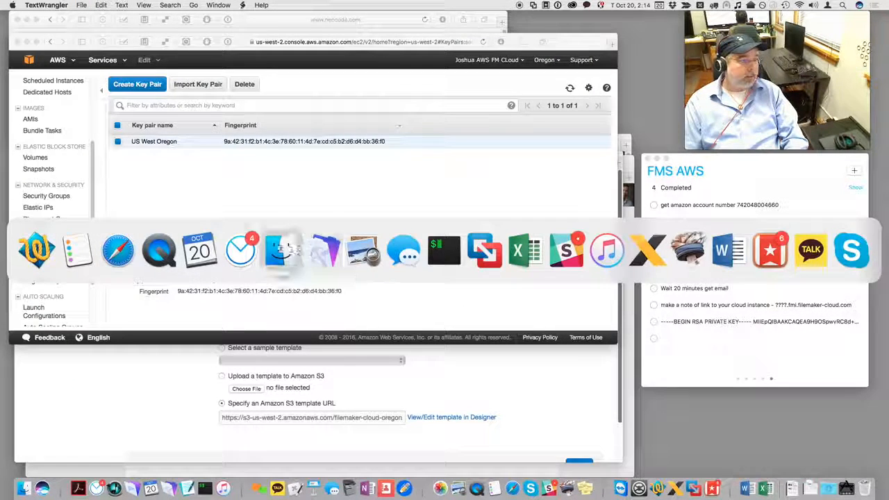
pyautogui.press('super+n')
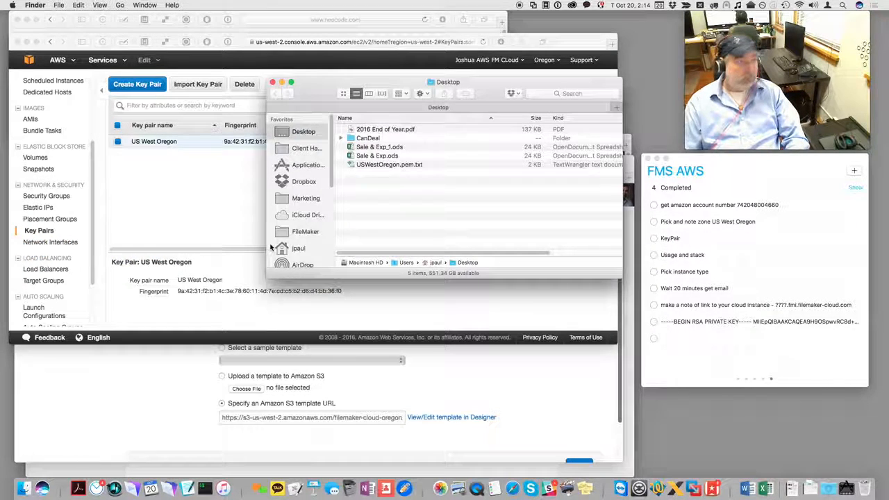
pyautogui.click(378, 165)
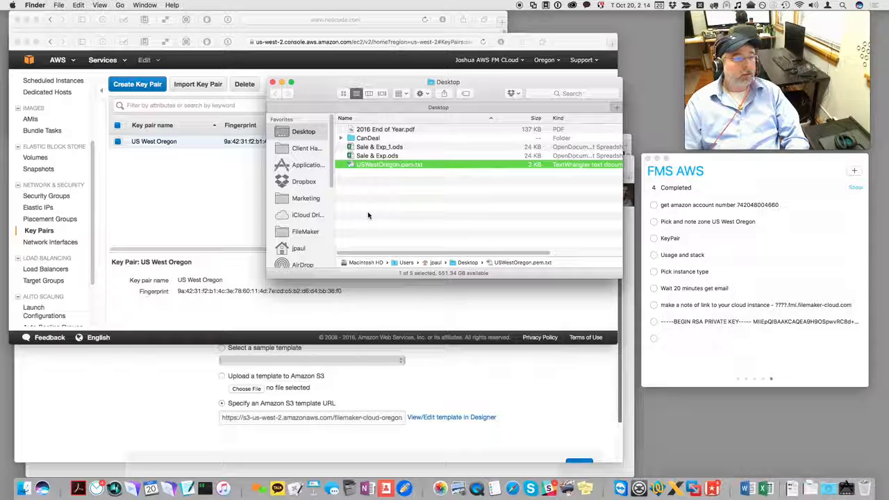
pyautogui.press('super+w')
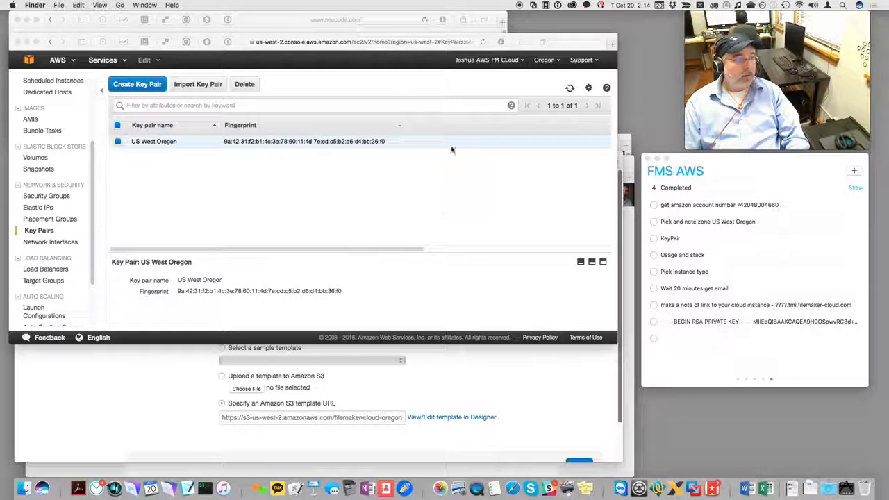
pyautogui.click(459, 91)
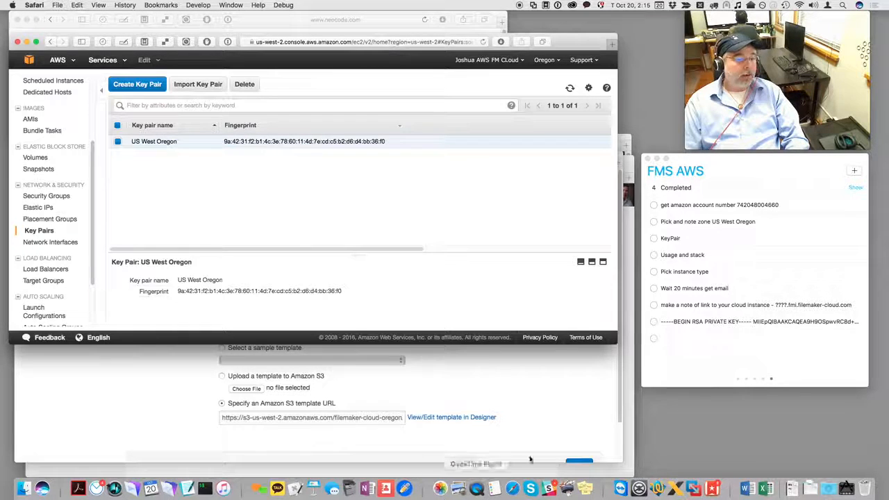
pyautogui.click(558, 421)
pyautogui.click(653, 239)
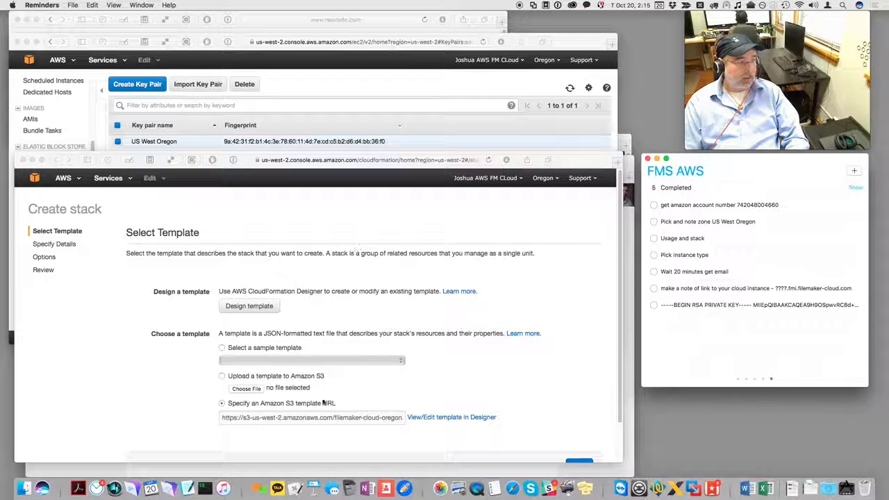
# - Move past the template step, name the stack FileMakerCloud and enter the owner's e-mail address
pyautogui.click(393, 356)
pyautogui.scroll(-2, 394, 356)
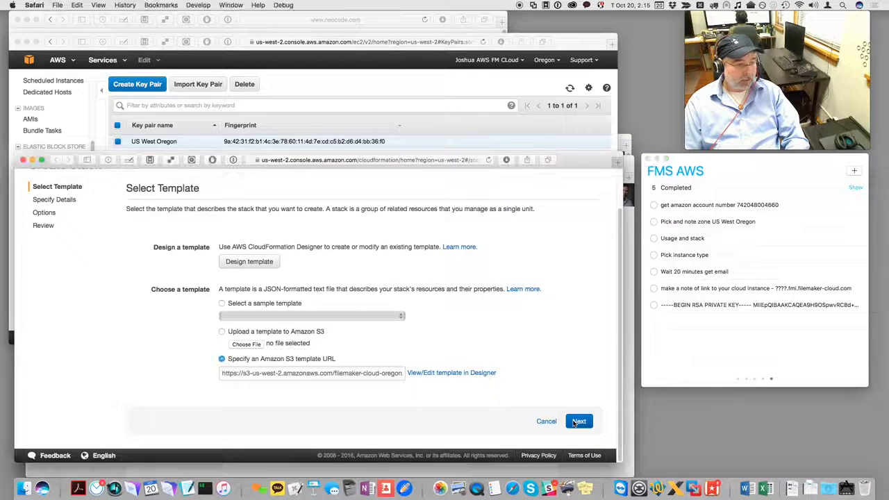
pyautogui.click(577, 425)
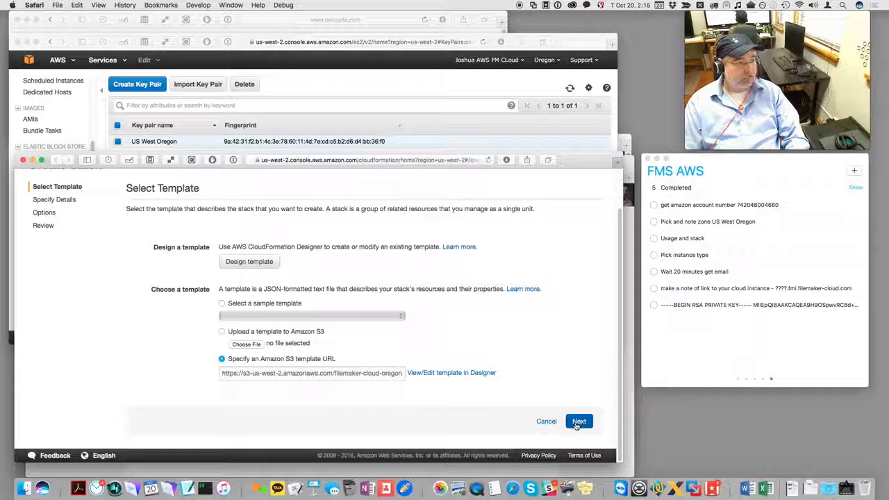
pyautogui.click(578, 421)
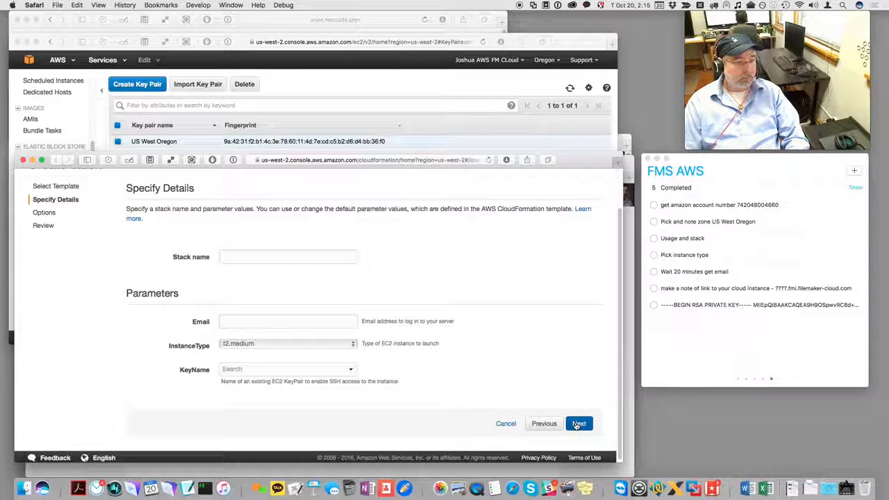
pyautogui.click(303, 258)
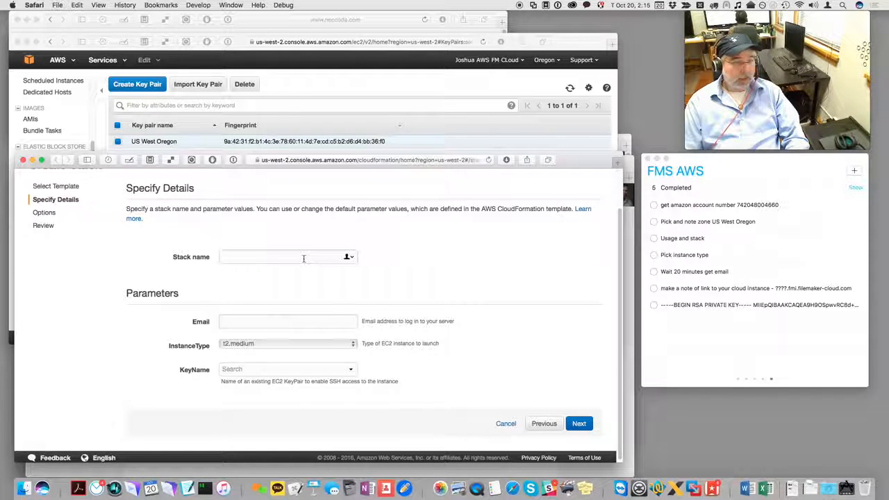
pyautogui.write('FileMake')
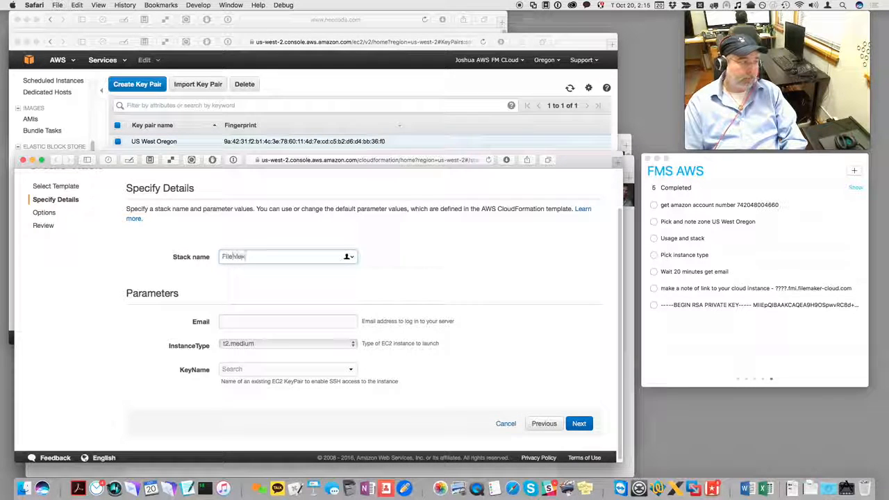
pyautogui.write('r Cloud')
pyautogui.press('BackSpace')
pyautogui.press('BackSpace')
pyautogui.press('BackSpace')
pyautogui.press('BackSpace')
pyautogui.press('BackSpace')
pyautogui.press('BackSpace')
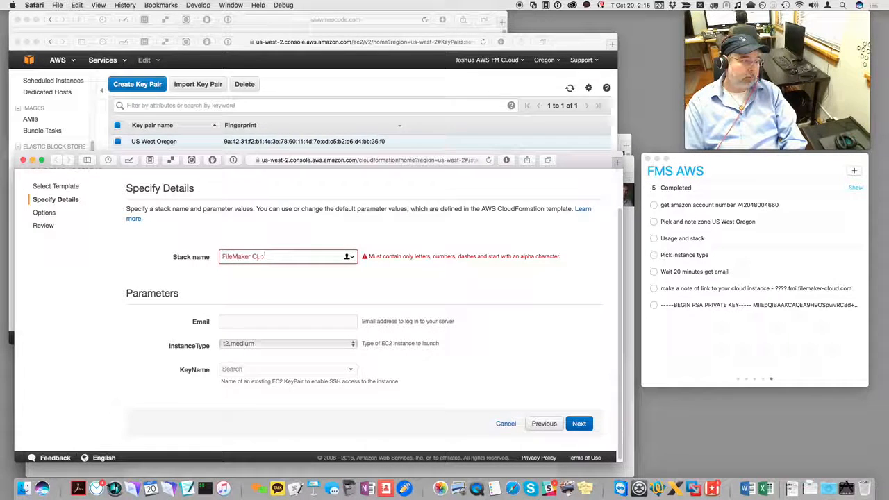
pyautogui.write('Cloud')
pyautogui.press('Tab')
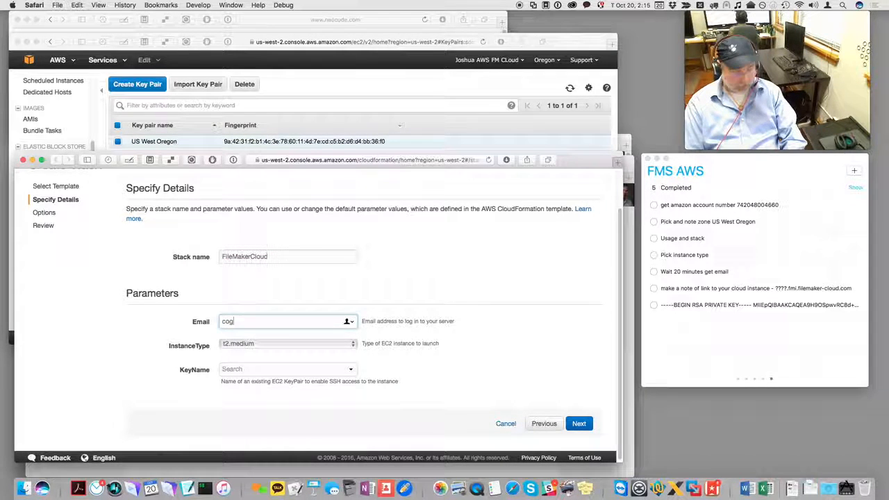
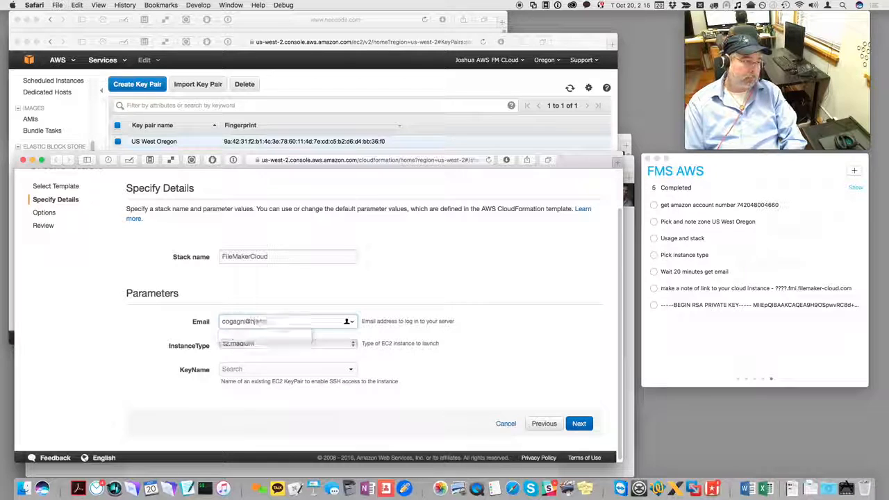
pyautogui.press('Tab')
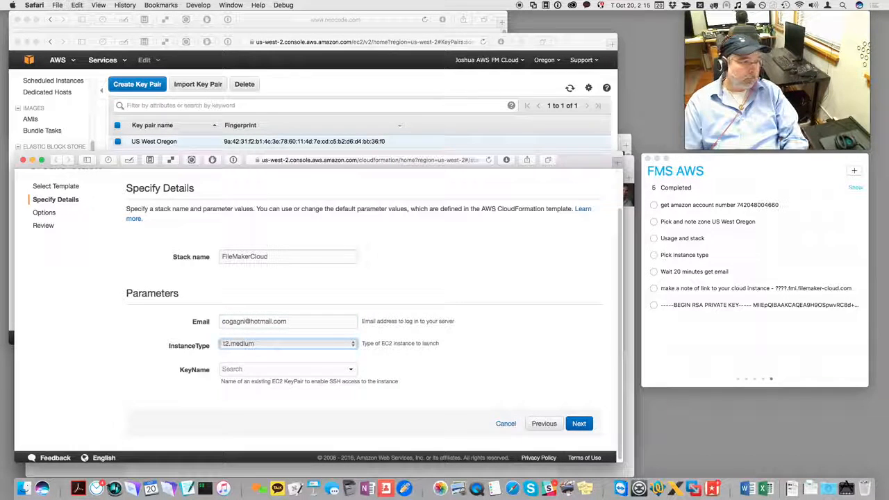
# - Choose the t2.small instance type and the US West Oregon key pair
pyautogui.click(295, 343)
pyautogui.click(296, 336)
pyautogui.click(278, 367)
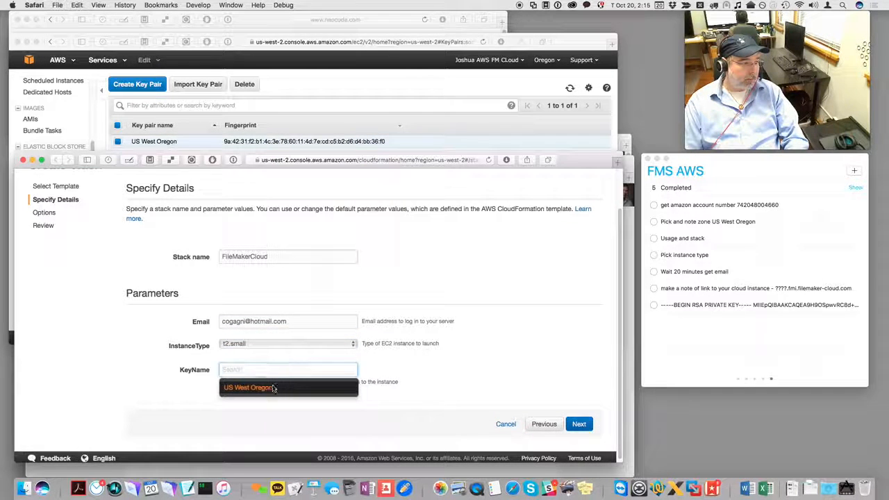
pyautogui.click(272, 386)
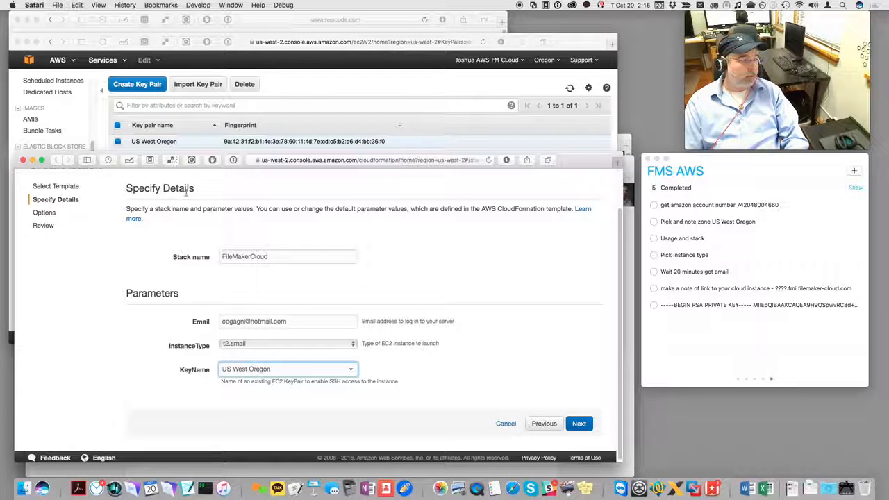
pyautogui.click(514, 393)
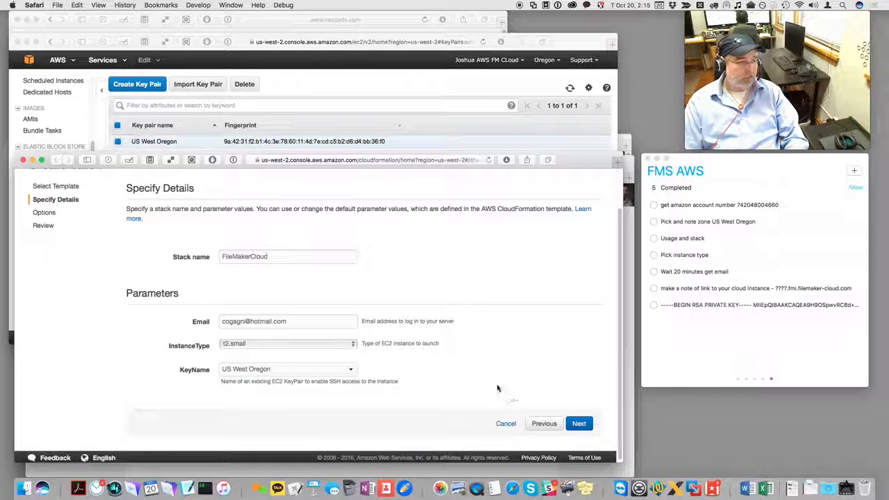
pyautogui.tripleClick(395, 380)
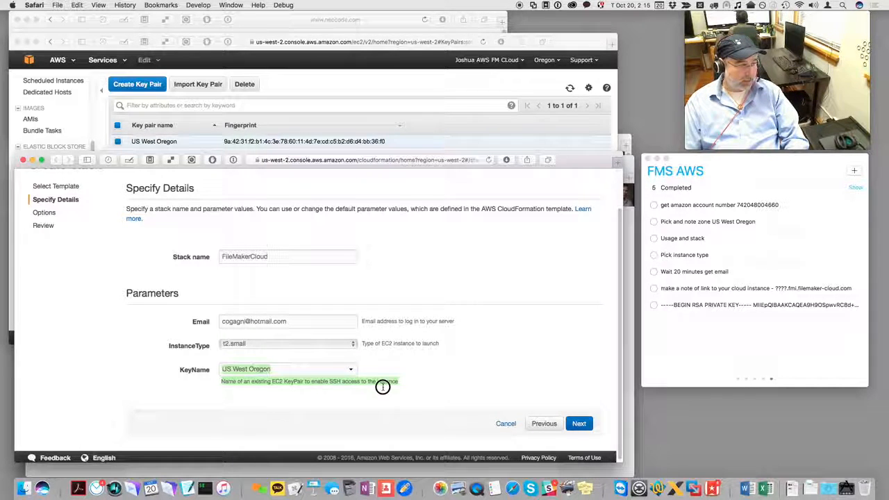
pyautogui.click(435, 432)
# - Skip the stack options, acknowledge IAM resource creation, and create the FileMakerCloud stack
pyautogui.click(577, 423)
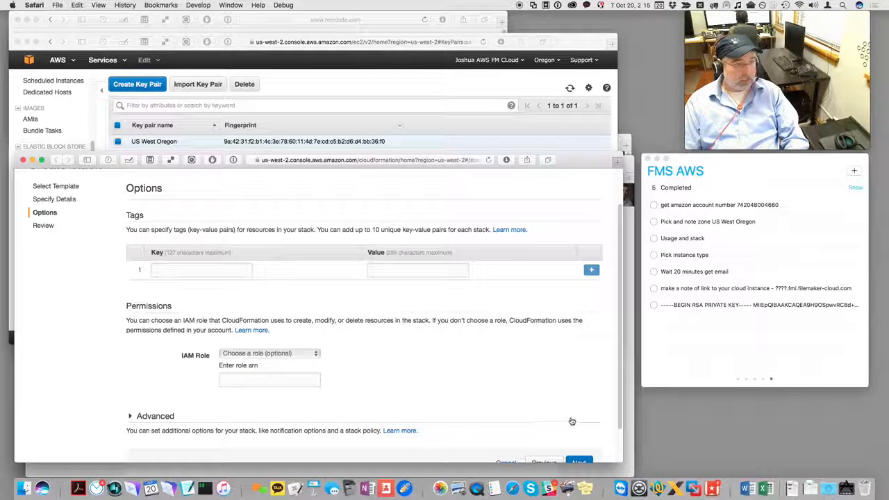
pyautogui.scroll(-2, 558, 416)
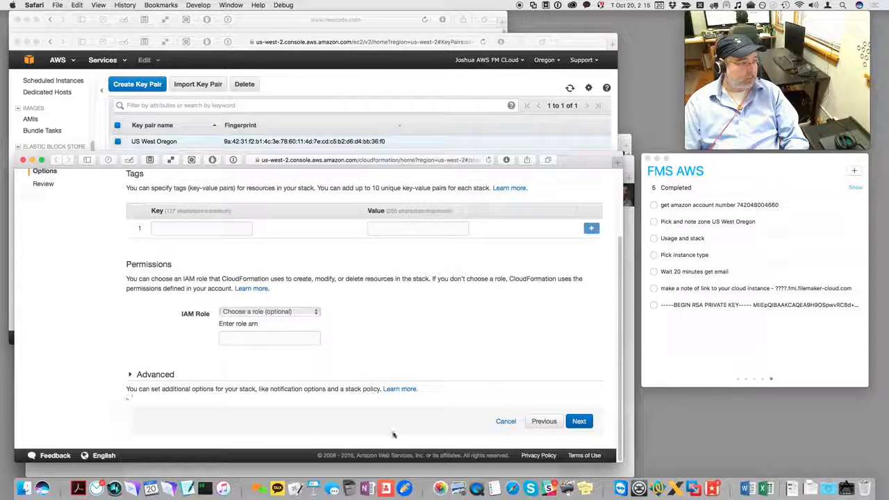
pyautogui.click(578, 422)
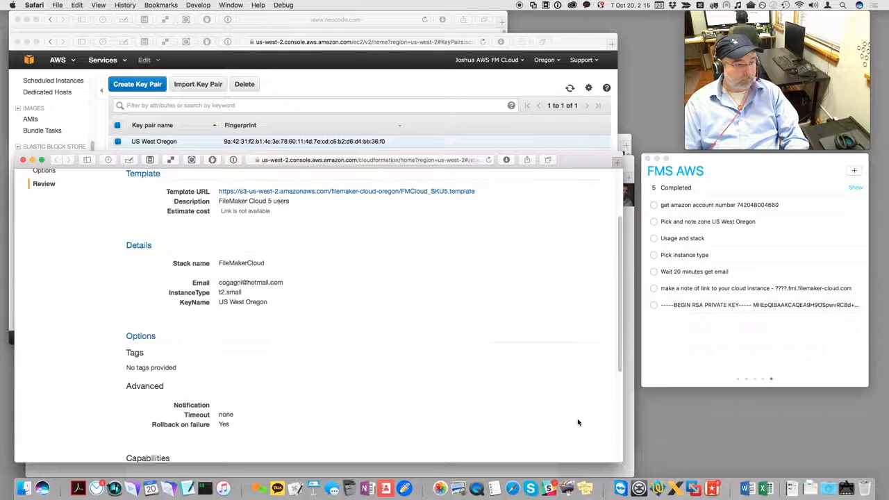
pyautogui.scroll(-5, 476, 369)
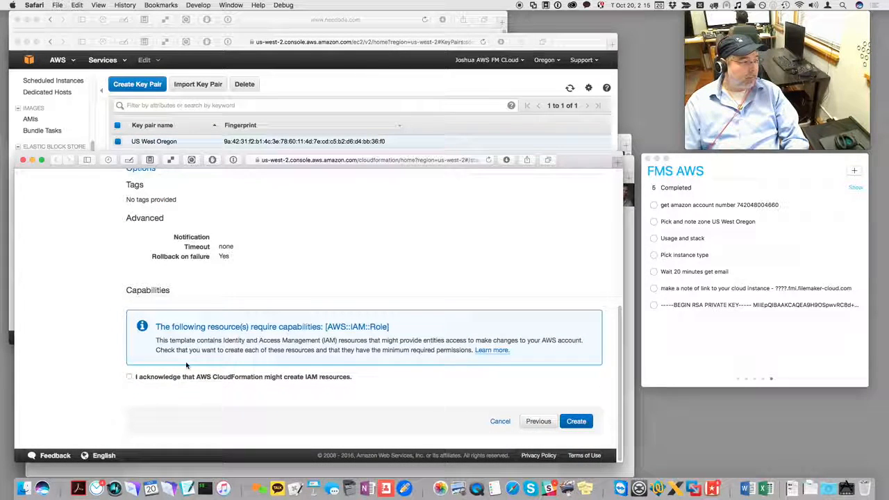
pyautogui.click(129, 378)
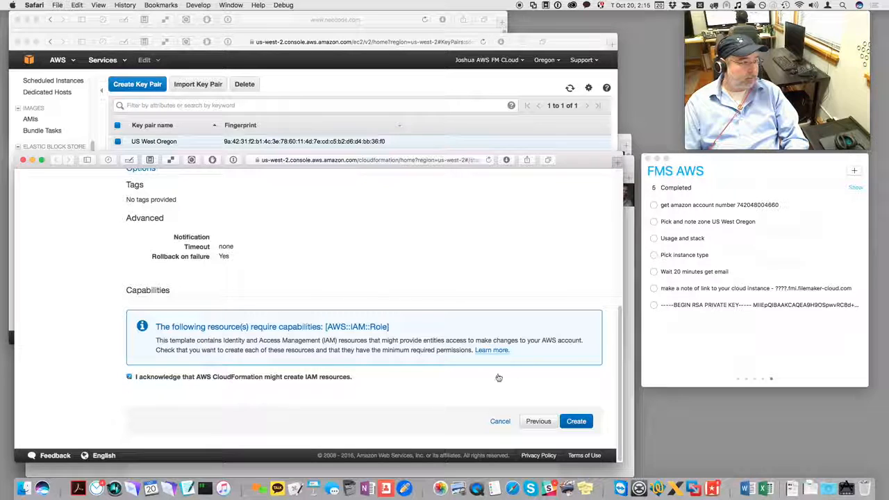
pyautogui.click(577, 419)
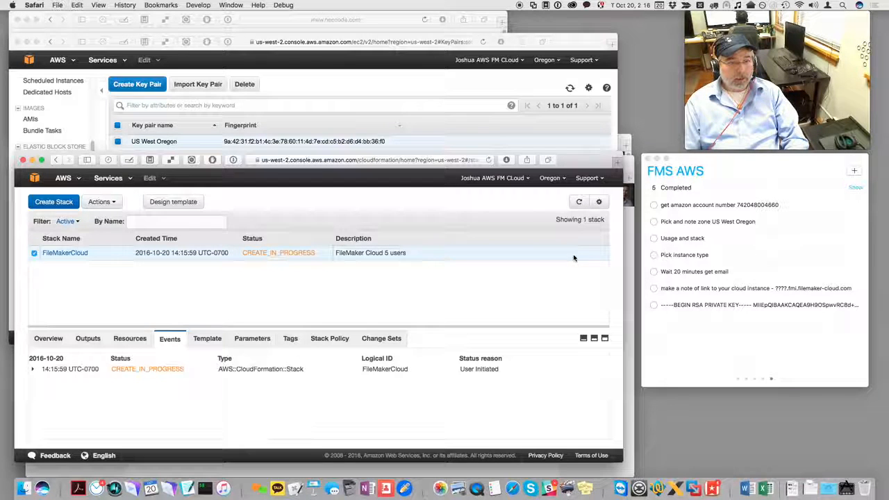
# - Check off the 'Pick and note zone US West Oregon' reminder
pyautogui.click(654, 221)
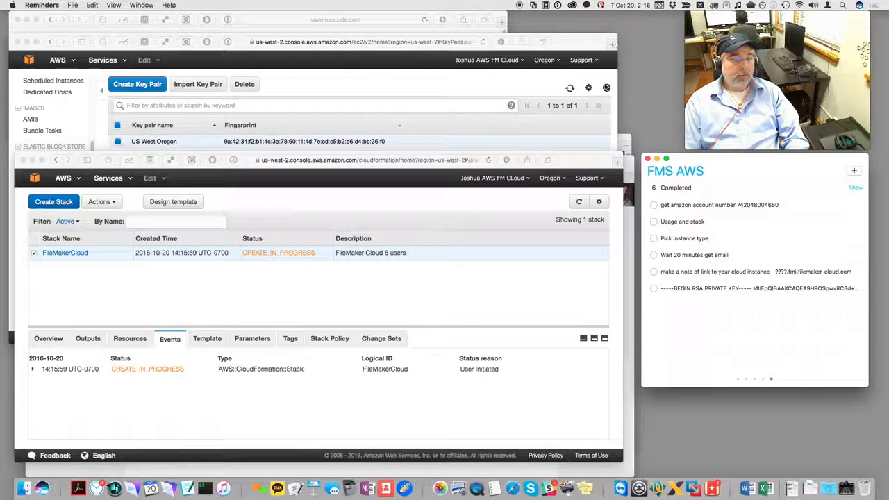
# - Check off the 'Pick instance type' and 'Usage and stack' reminders, then switch to Outlook Mail
pyautogui.click(654, 238)
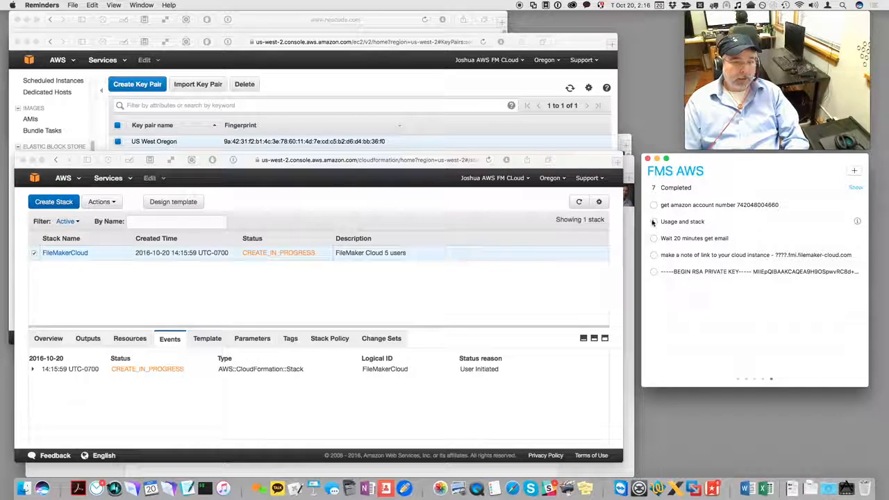
pyautogui.click(654, 221)
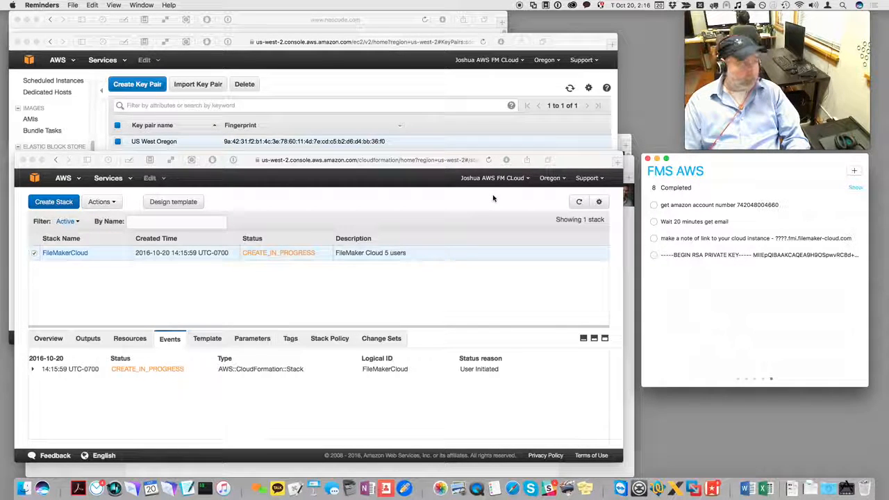
pyautogui.click(628, 276)
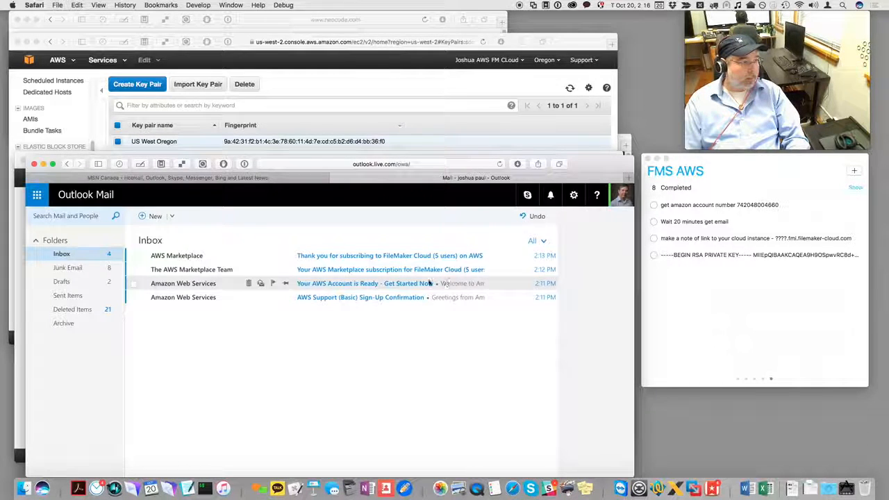
# - Read the AWS Support (Basic) Sign-Up Confirmation email and return to the Inbox
pyautogui.click(398, 299)
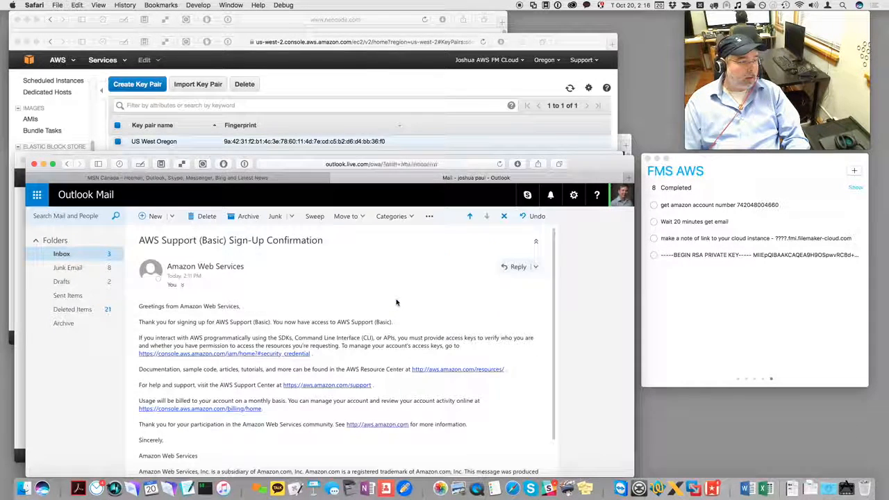
pyautogui.scroll(-2, 398, 302)
pyautogui.scroll(2, 396, 298)
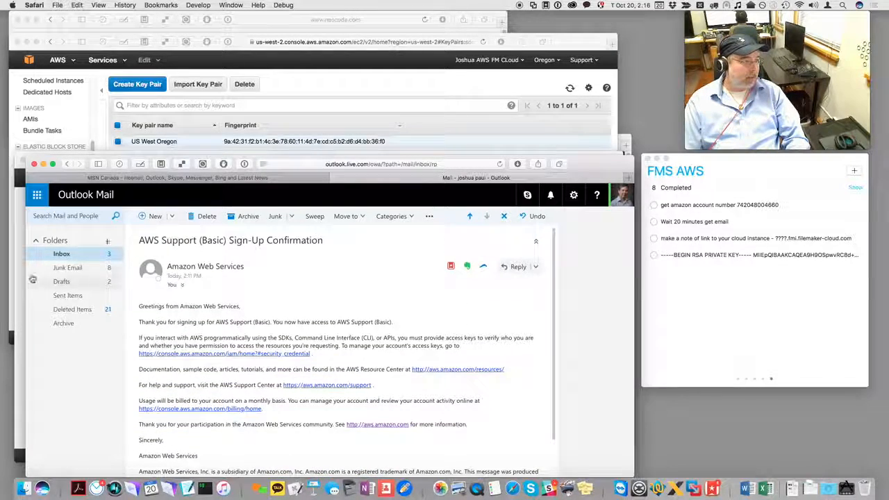
pyautogui.click(69, 255)
# - Read through the 'Your AWS Account is Ready' email and return to the Inbox
pyautogui.click(182, 283)
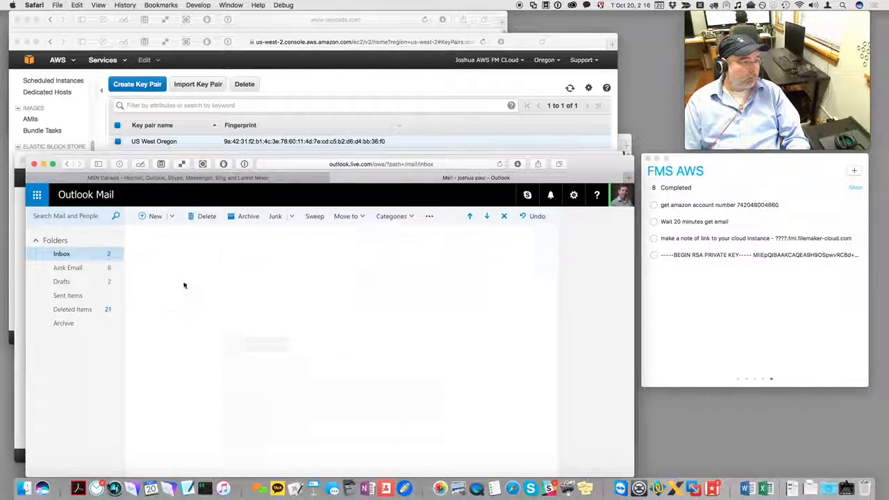
pyautogui.scroll(-5, 281, 335)
pyautogui.scroll(3, 281, 335)
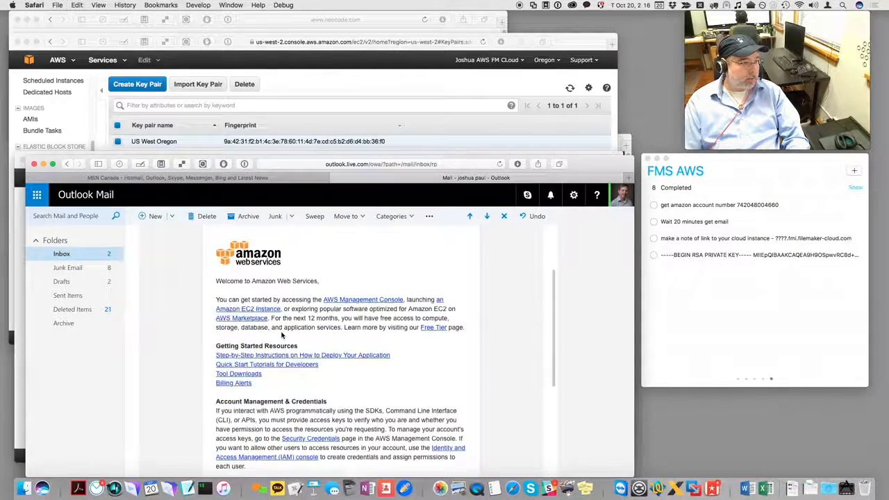
pyautogui.scroll(-2, 281, 333)
pyautogui.scroll(-3, 281, 332)
pyautogui.scroll(5, 280, 332)
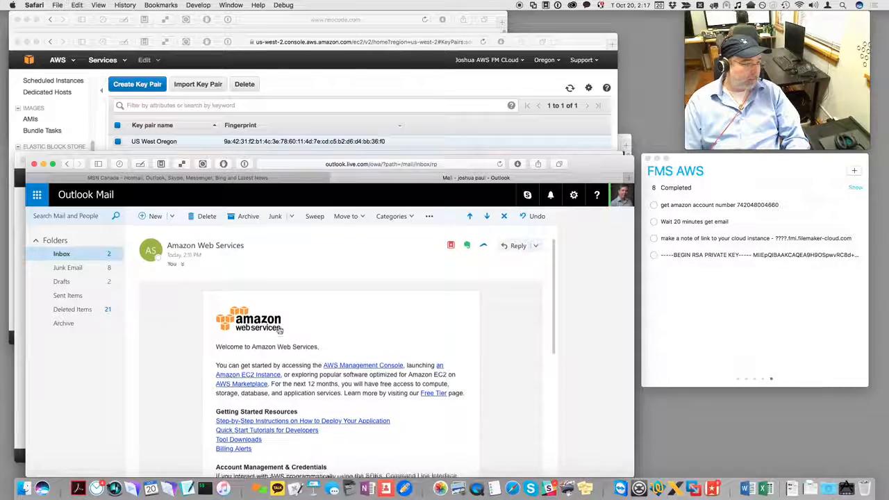
pyautogui.scroll(-3, 281, 332)
pyautogui.click(86, 258)
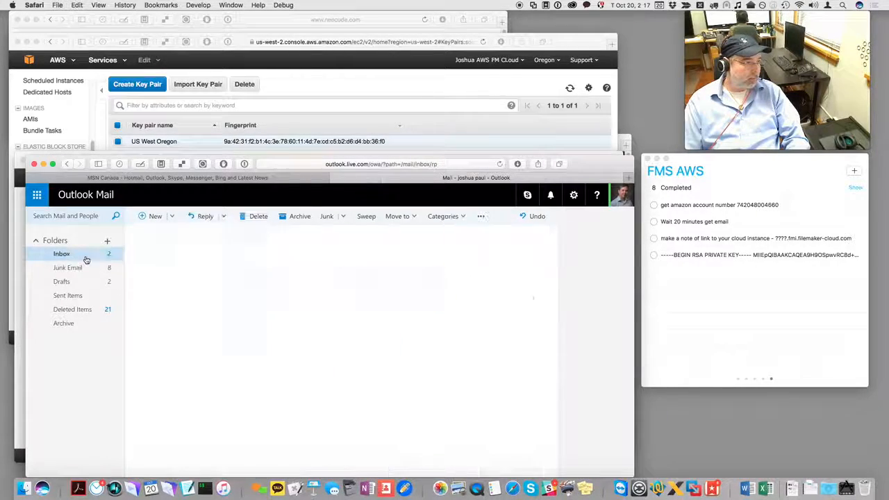
# - Read the AWS Marketplace subscription email and return to the Inbox list
pyautogui.click(386, 274)
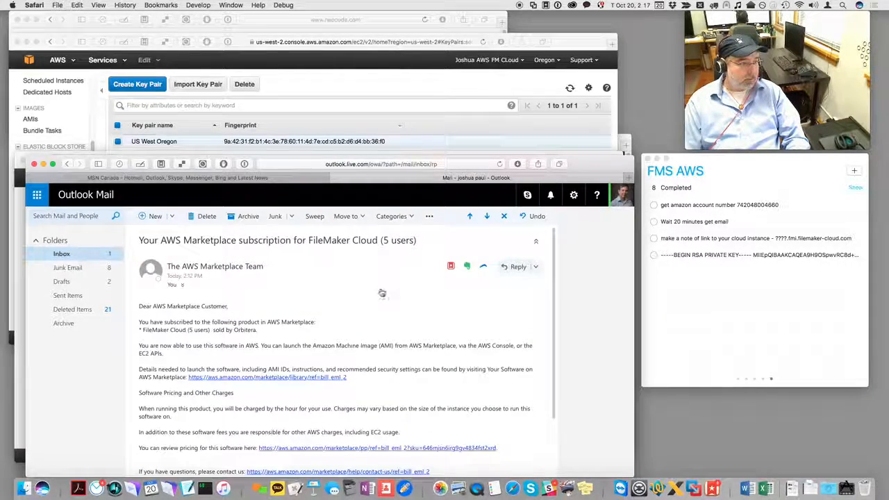
pyautogui.scroll(-2, 358, 346)
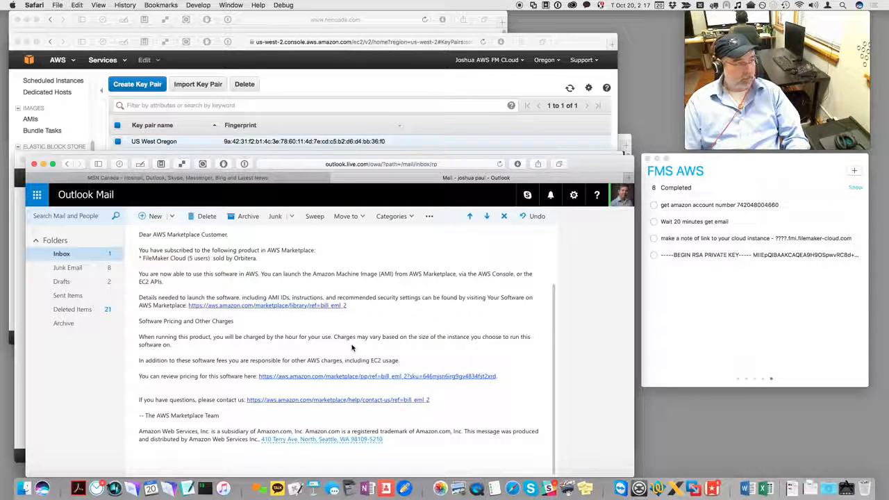
pyautogui.scroll(3, 352, 347)
pyautogui.scroll(-3, 349, 349)
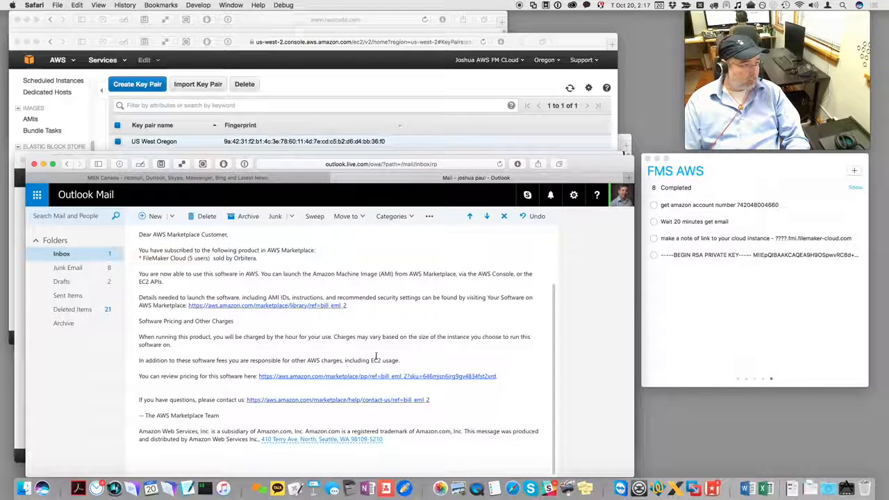
pyautogui.scroll(3, 342, 369)
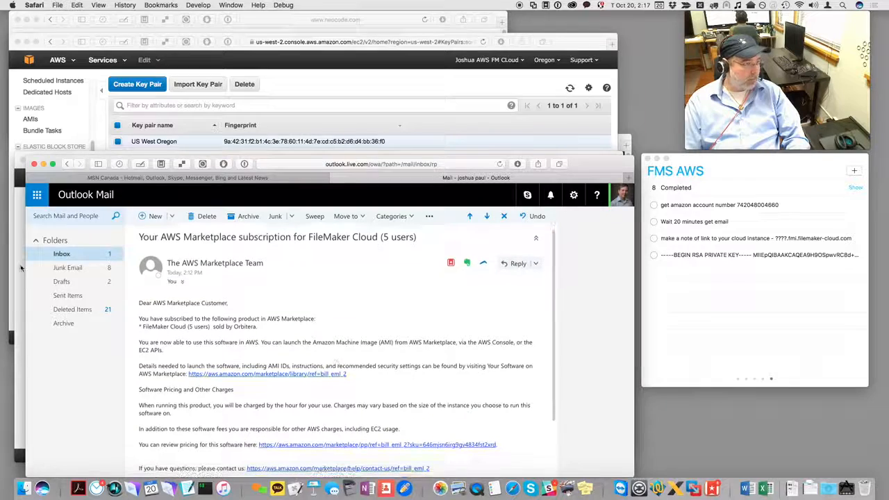
pyautogui.click(57, 257)
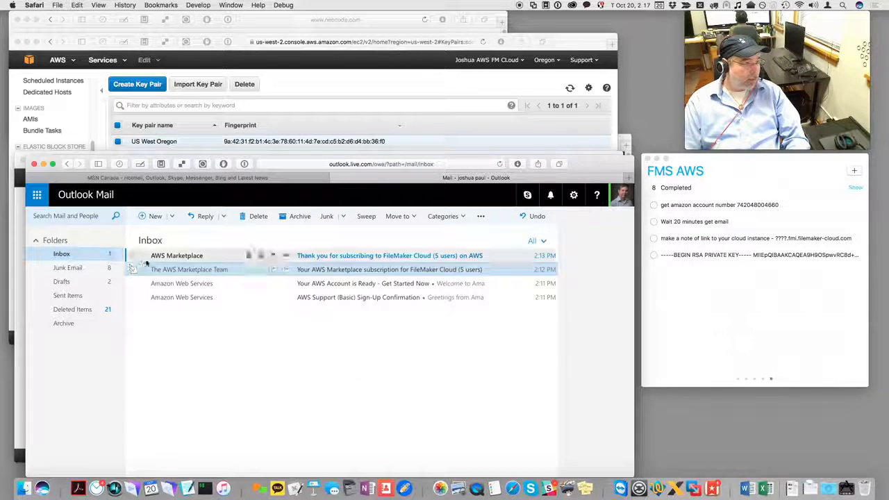
# - Reopen the Marketplace thank-you email, then select and archive all four AWS Inbox conversations
pyautogui.click(167, 256)
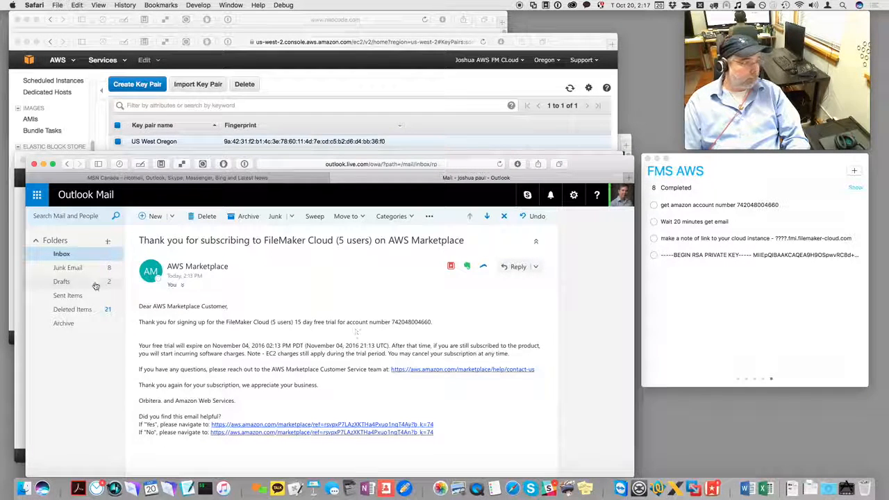
pyautogui.click(87, 260)
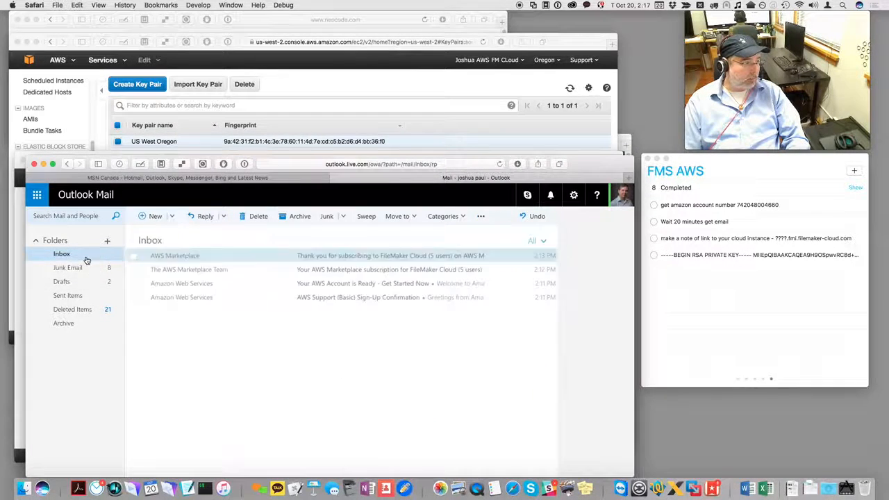
pyautogui.click(132, 241)
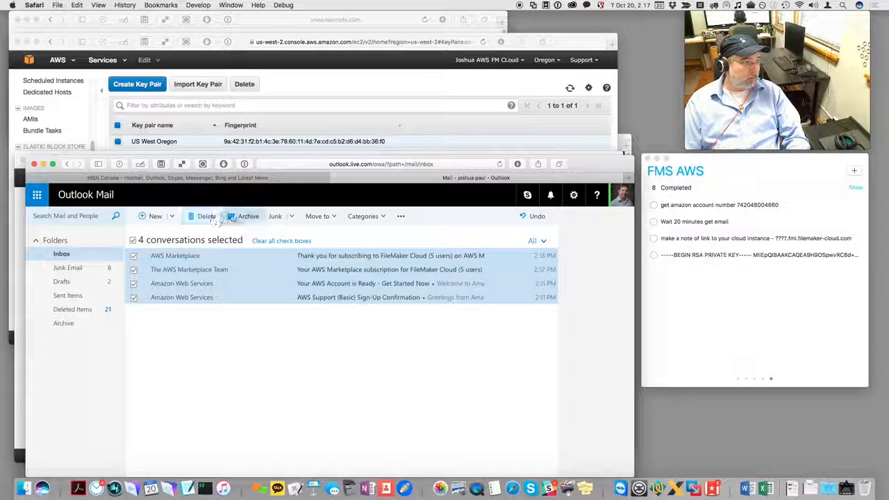
pyautogui.click(241, 216)
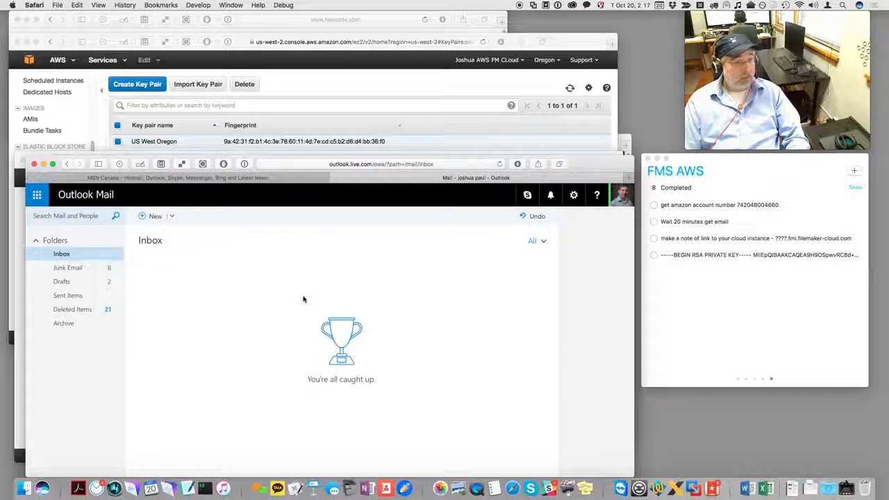
pyautogui.click(437, 82)
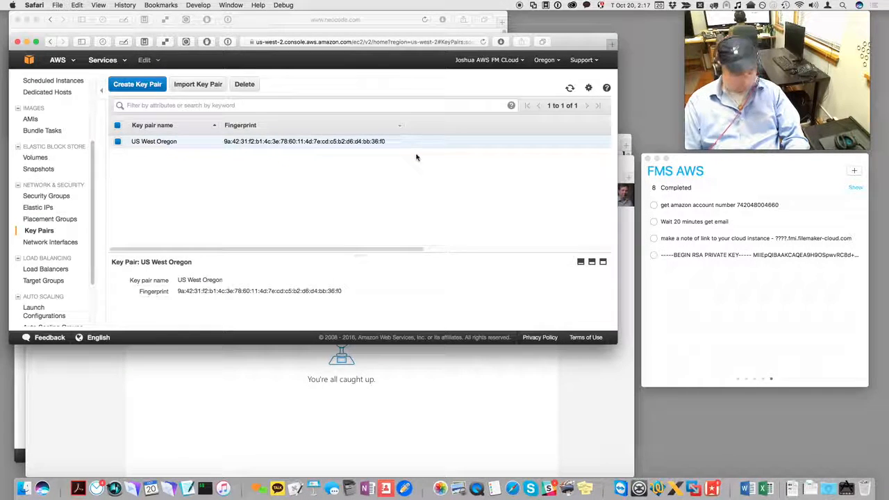
# - Close the FileMaker product window and refresh the FileMakerCloud stack until it shows CREATE_COMPLETE
pyautogui.press('super+grave')
pyautogui.press('super+grave')
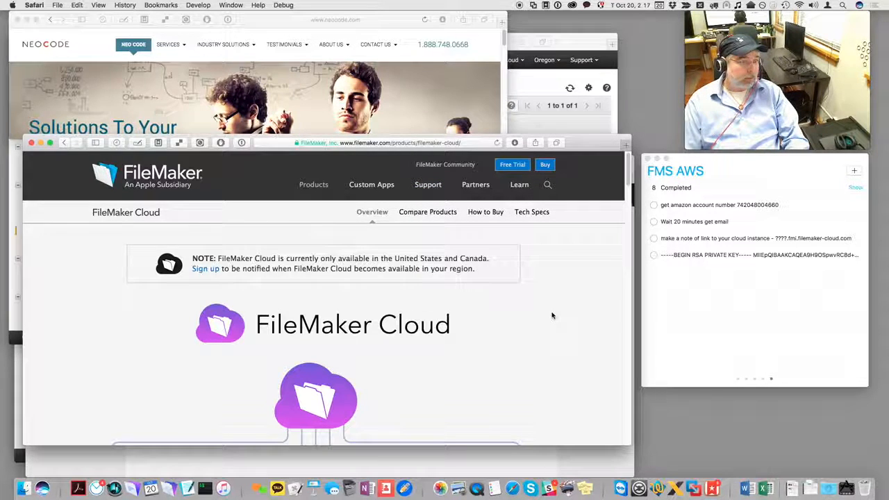
pyautogui.press('super+w')
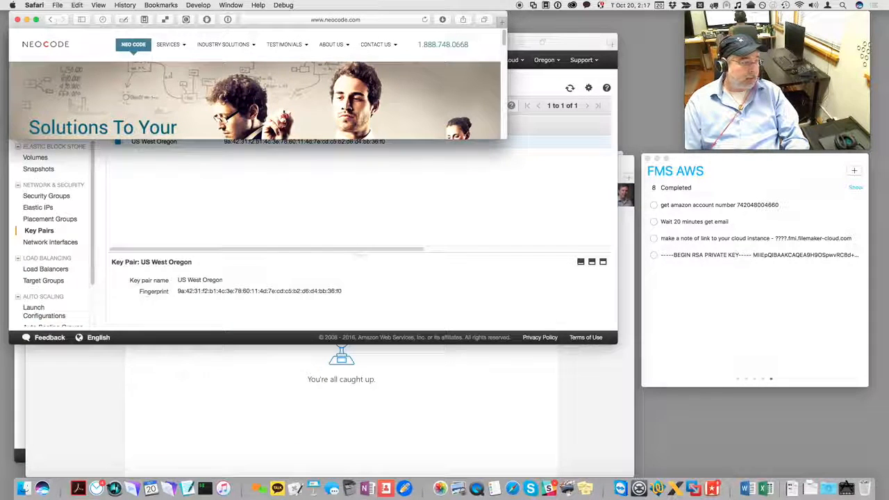
pyautogui.click(528, 408)
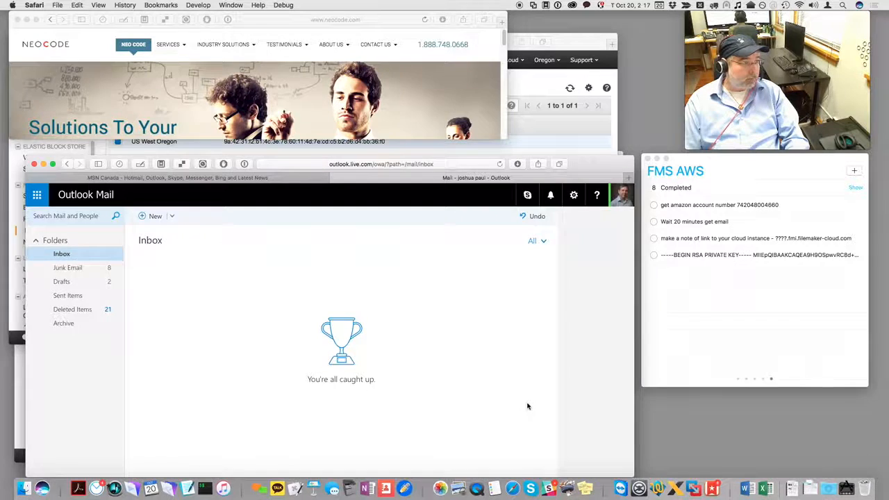
pyautogui.press('super+w')
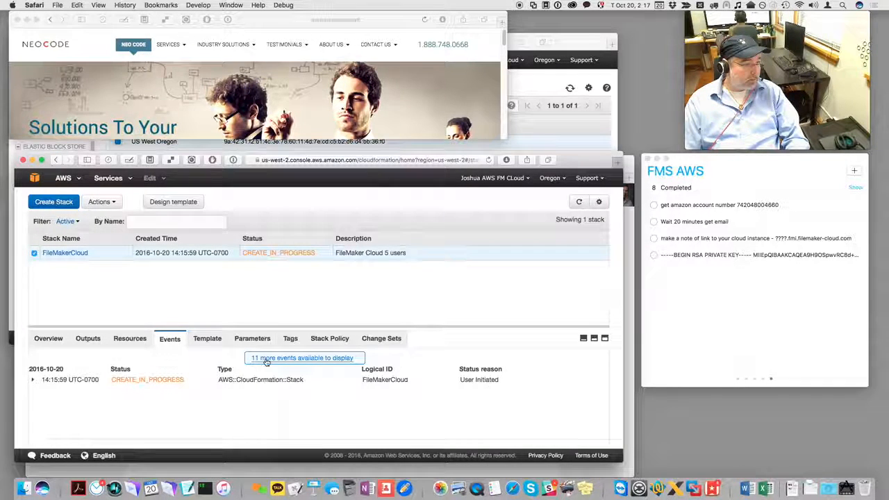
pyautogui.click(579, 201)
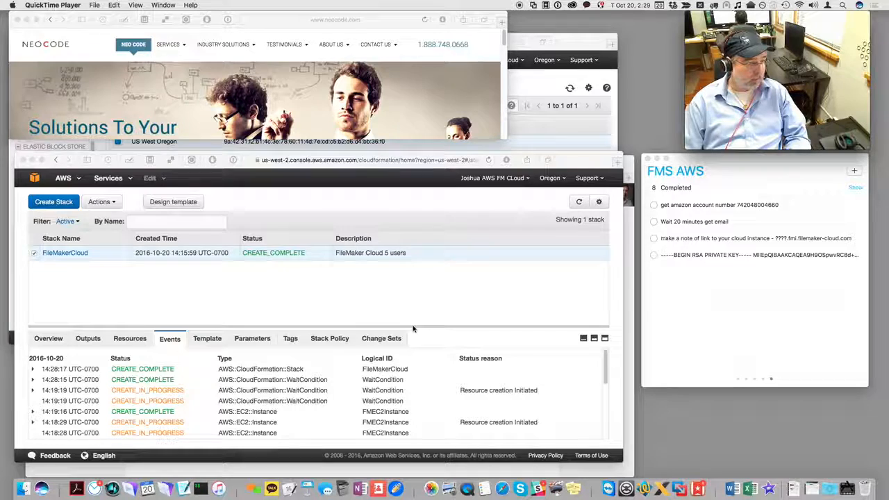
# - Select the FileMakerCloud stack, point out its CREATE_COMPLETE status, and switch back to Outlook Mail
pyautogui.scroll(-1, 413, 358)
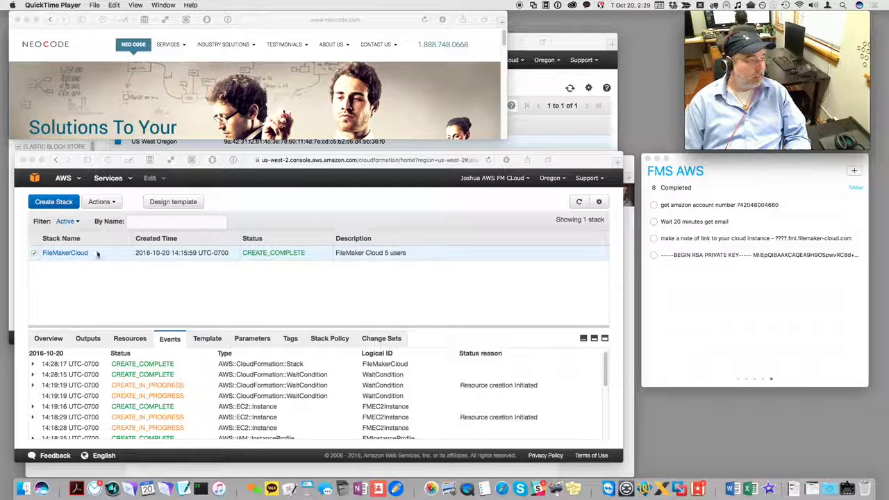
pyautogui.click(65, 259)
pyautogui.moveTo(309, 255); pyautogui.dragTo(252, 252)
pyautogui.click(249, 303)
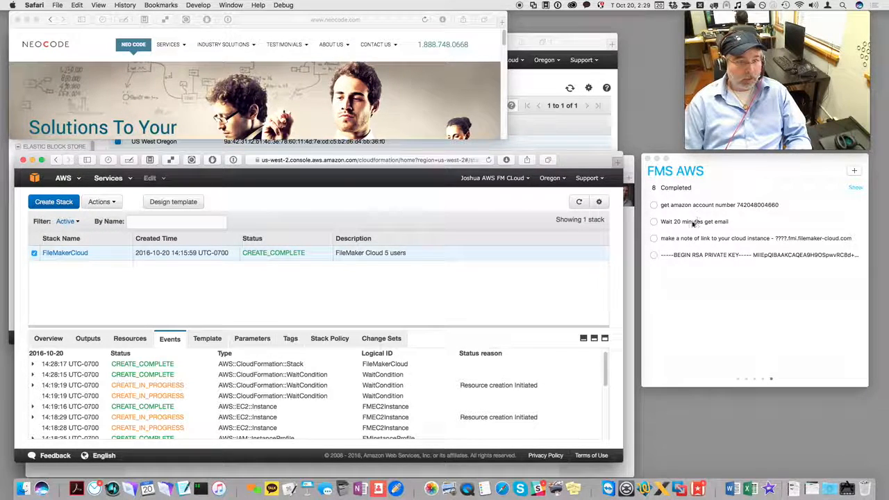
pyautogui.click(631, 322)
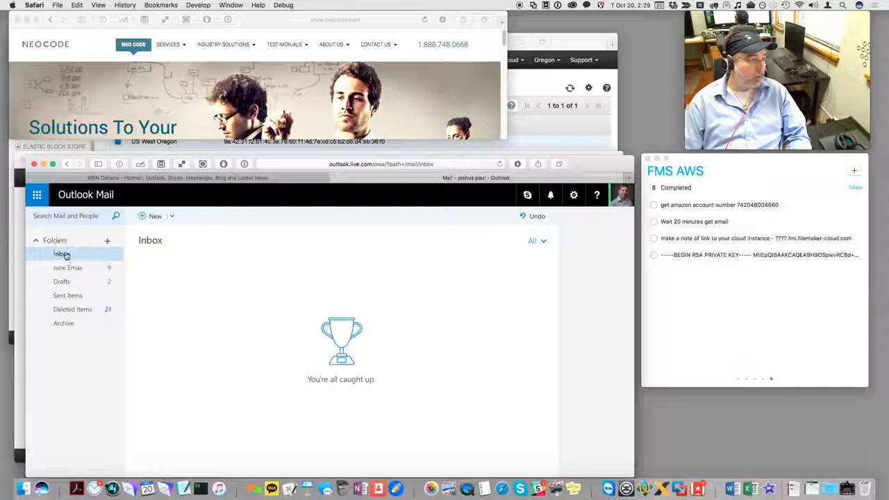
# - Reload Outlook and read the Welcome to FileMaker Cloud email's setup steps in Junk Email
pyautogui.click(499, 164)
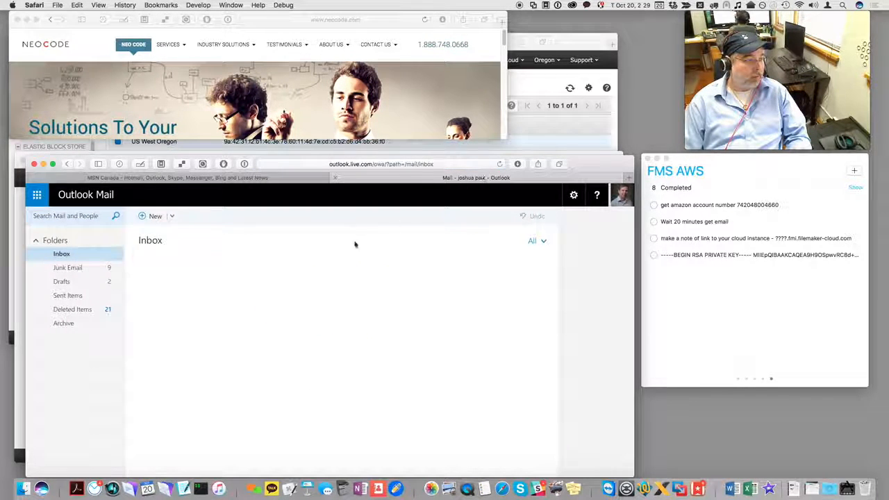
pyautogui.click(90, 271)
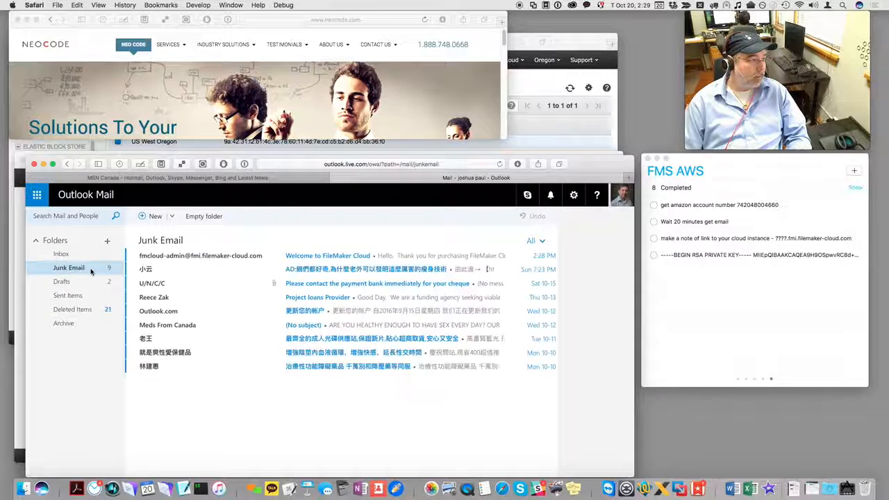
pyautogui.click(209, 258)
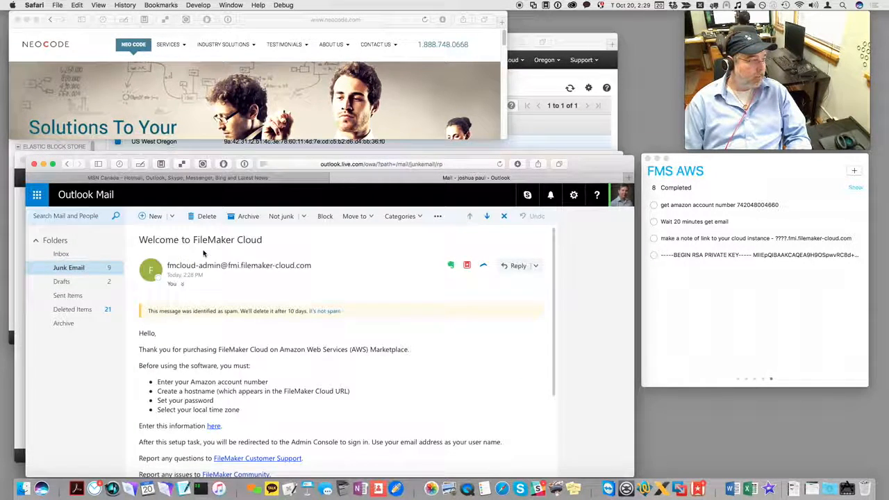
pyautogui.scroll(-1, 437, 383)
pyautogui.scroll(1, 437, 383)
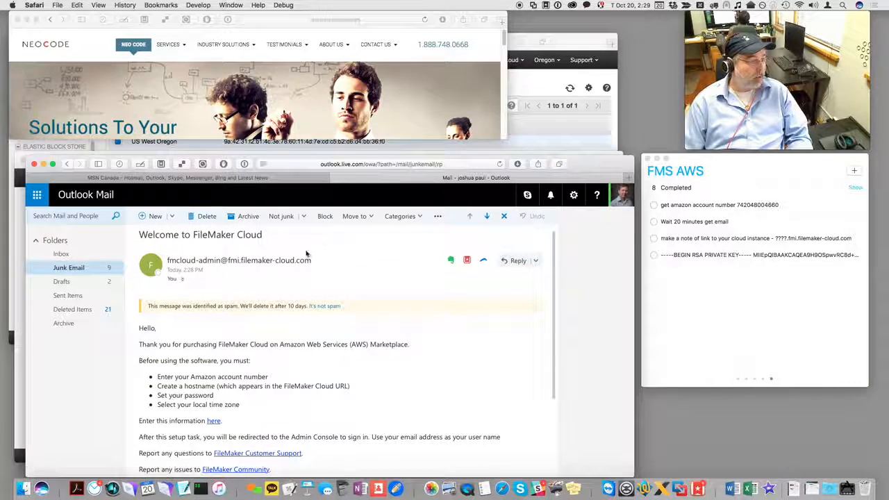
pyautogui.scroll(-4, 278, 305)
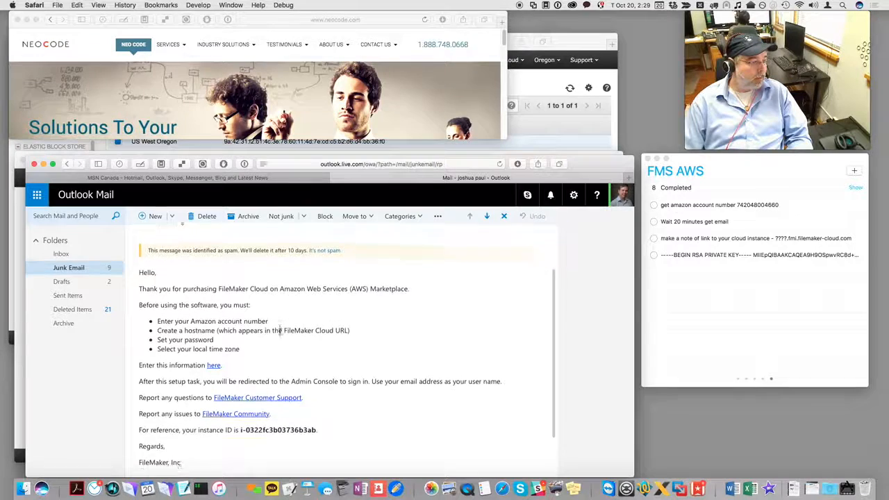
pyautogui.scroll(-4, 281, 330)
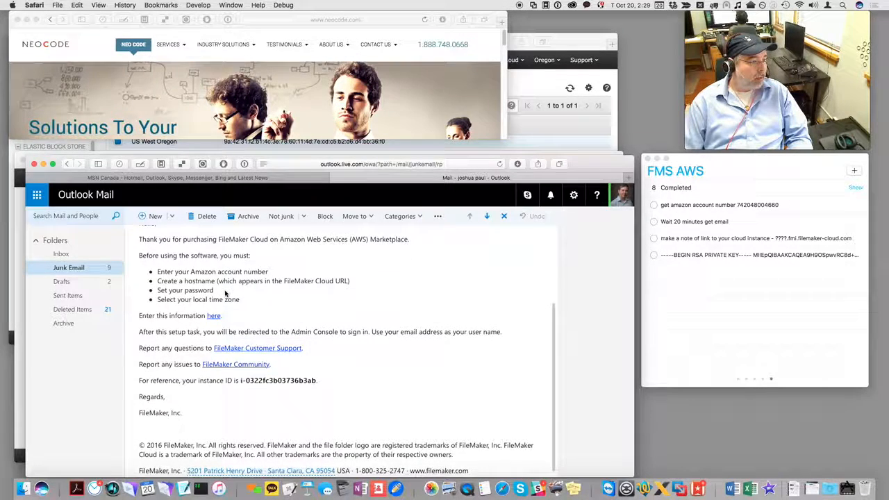
pyautogui.scroll(1, 225, 294)
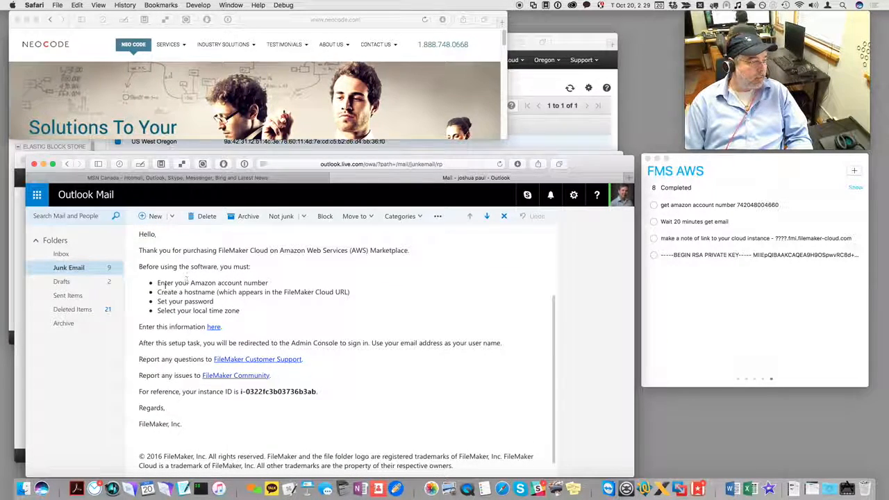
pyautogui.tripleClick(280, 282)
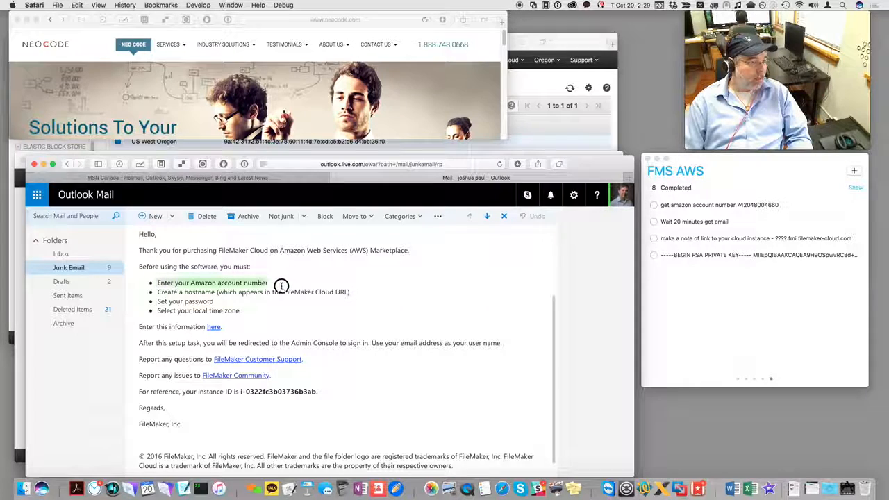
pyautogui.moveTo(360, 290); pyautogui.dragTo(123, 299)
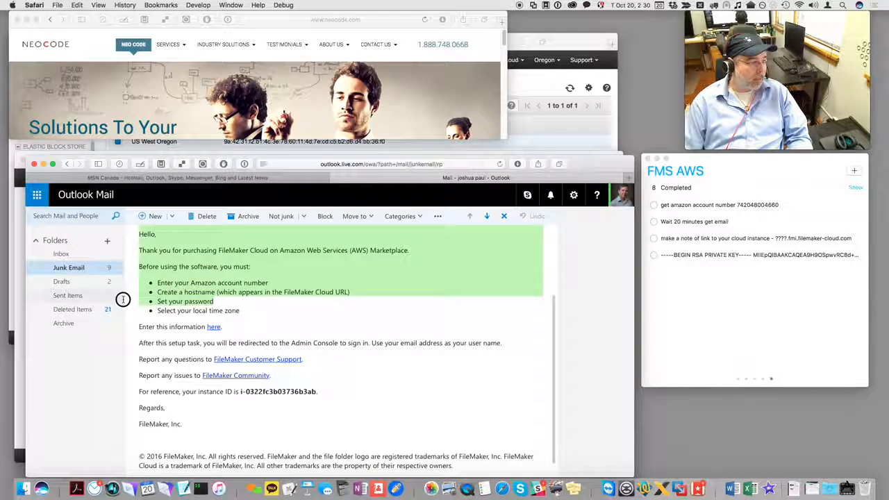
pyautogui.click(206, 324)
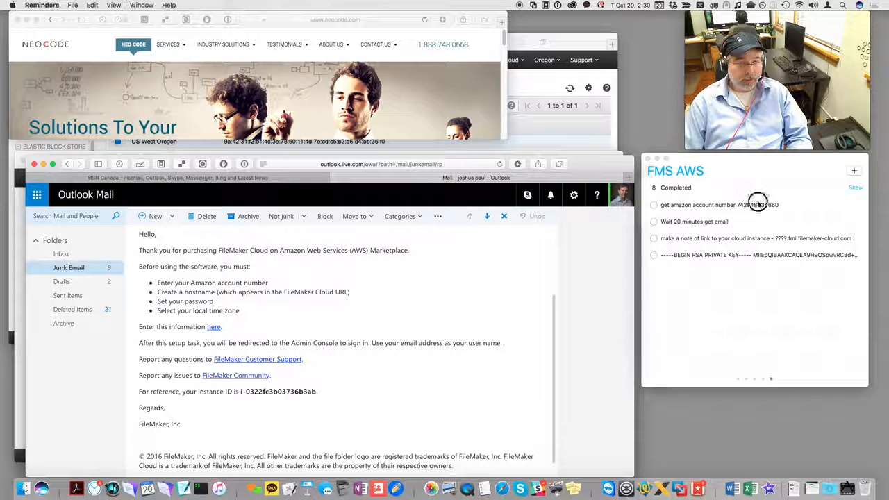
# - Copy the Amazon account number from the reminder and follow the email's setup link
pyautogui.doubleClick(756, 205)
pyautogui.press('super+c')
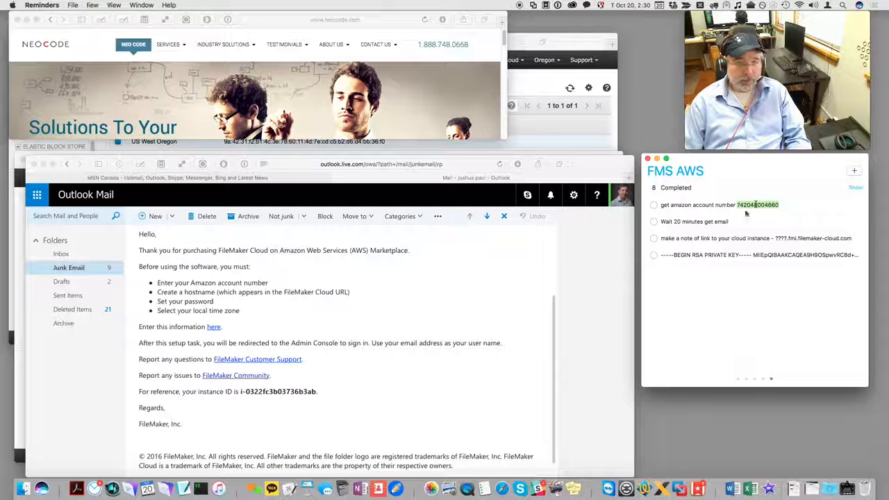
pyautogui.click(199, 336)
pyautogui.click(214, 327)
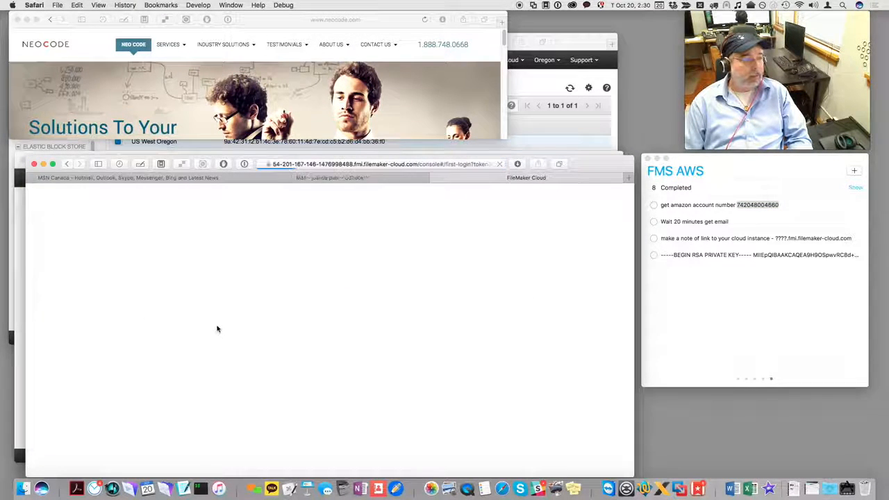
# - Paste the copied Amazon account number into the Amazon Account Number field
pyautogui.scroll(-2, 376, 330)
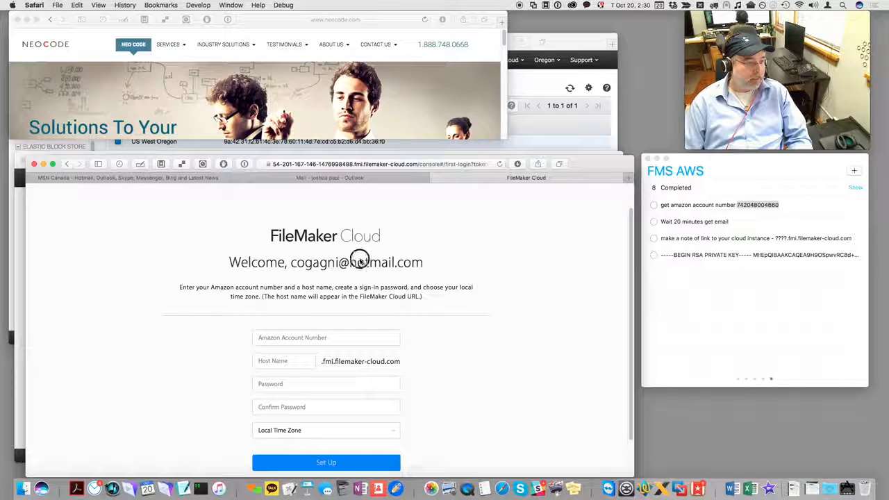
pyautogui.click(321, 340)
pyautogui.press('super+v')
# - Enter host name FileMakerCloudCloud and accept Safari's suggested password for both password fields
pyautogui.click(308, 360)
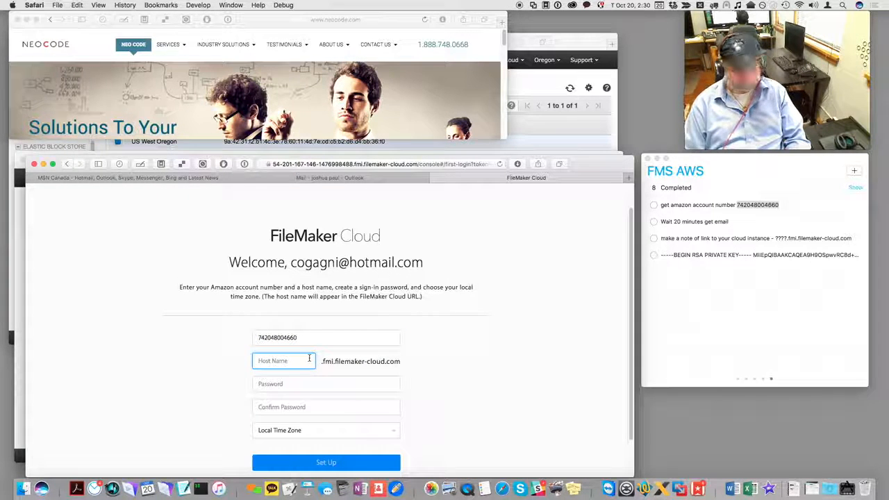
pyautogui.write('Fil')
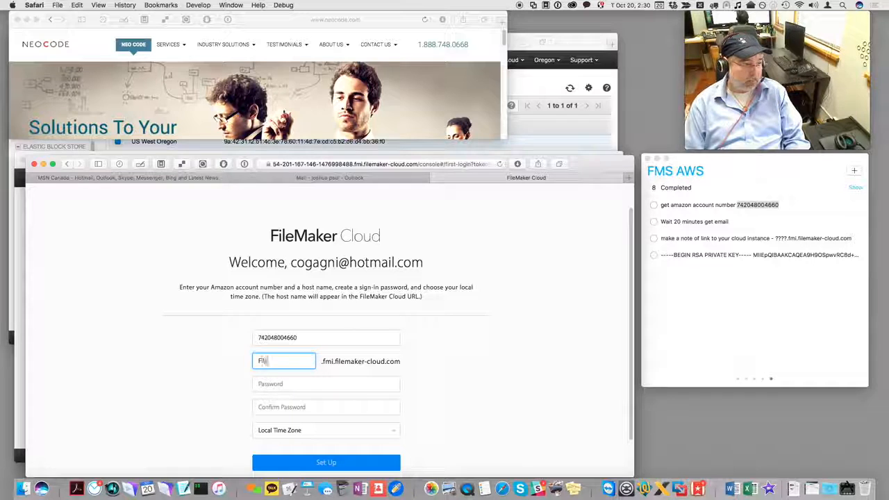
pyautogui.write('eMake')
pyautogui.press('BackSpace')
pyautogui.press('BackSpace')
pyautogui.press('BackSpace')
pyautogui.write('kerCl')
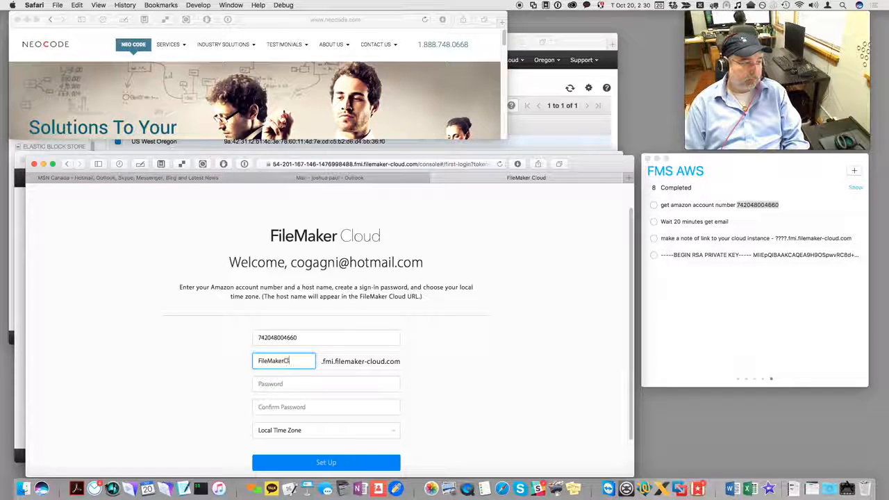
pyautogui.write('oudCloudCloud')
pyautogui.press('Tab')
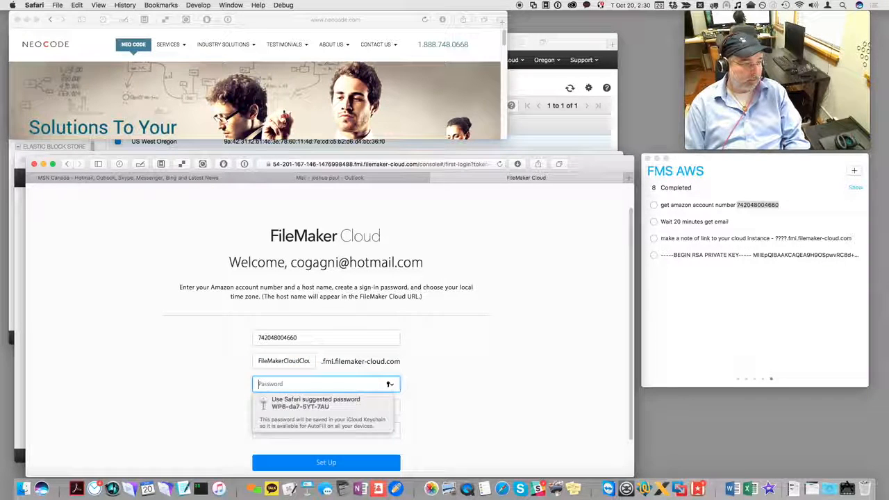
pyautogui.click(294, 410)
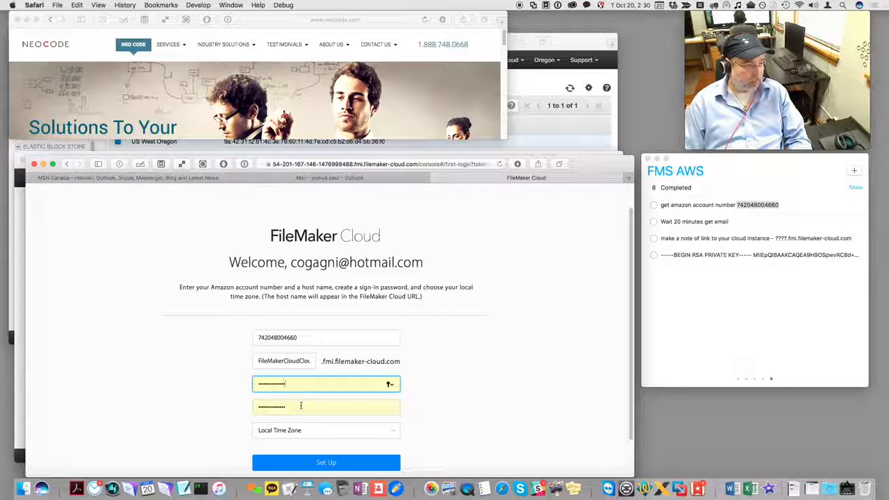
pyautogui.click(307, 431)
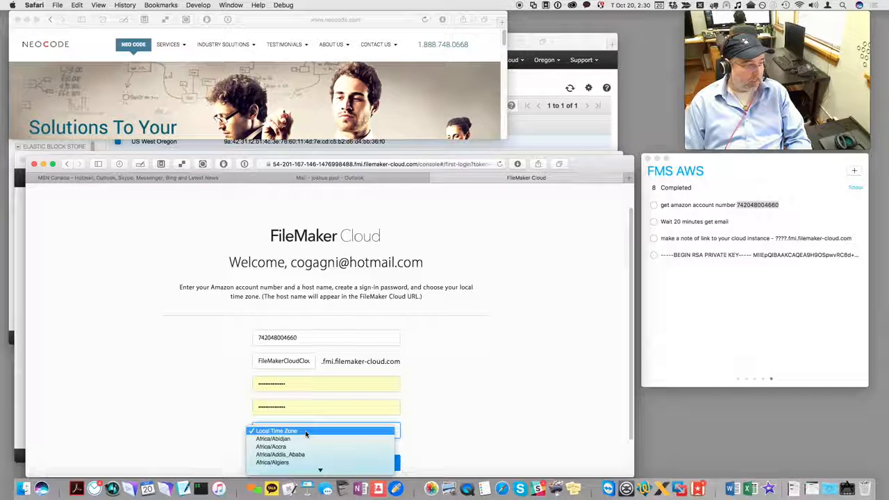
# - Set the time zone to US/Pacific, submit the setup form, and save the login in 1Password
pyautogui.click(540, 401)
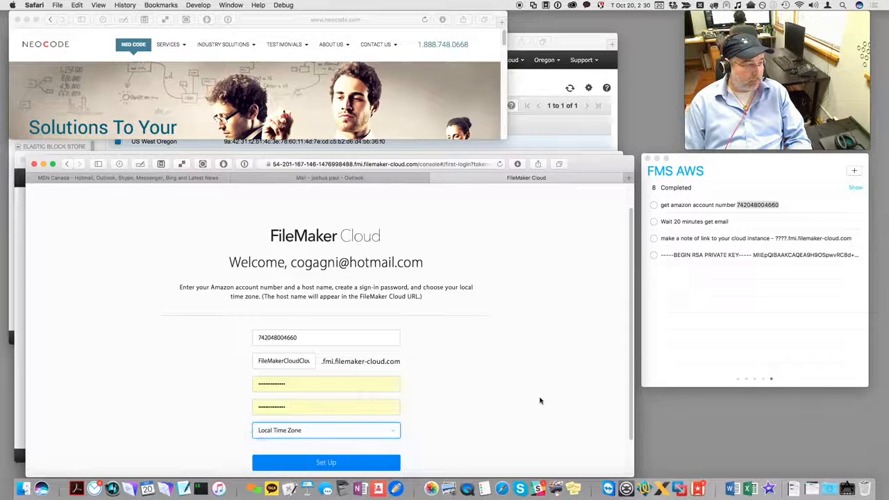
pyautogui.click(344, 431)
pyautogui.write('pa')
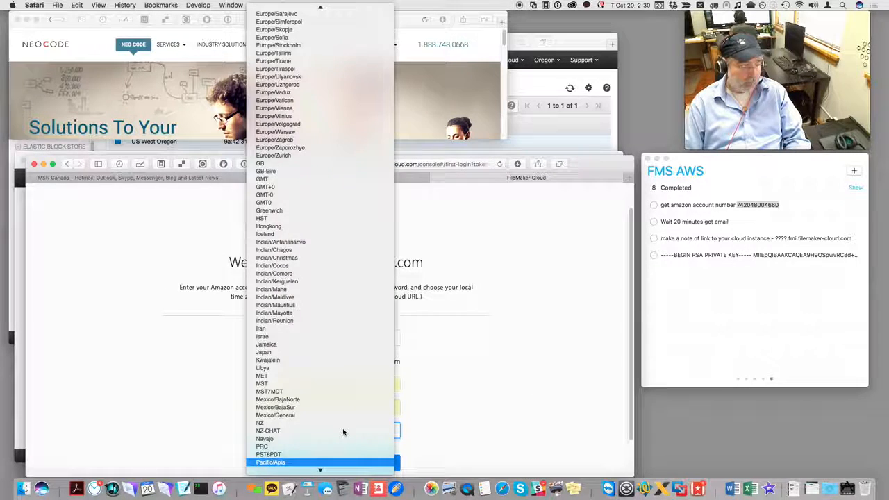
pyautogui.press('Down')
pyautogui.press('Down')
pyautogui.press('Down')
pyautogui.press('Down')
pyautogui.press('Down')
pyautogui.press('Down')
pyautogui.press('Down')
pyautogui.press('Down')
pyautogui.press('Down')
pyautogui.press('Down')
pyautogui.press('Down')
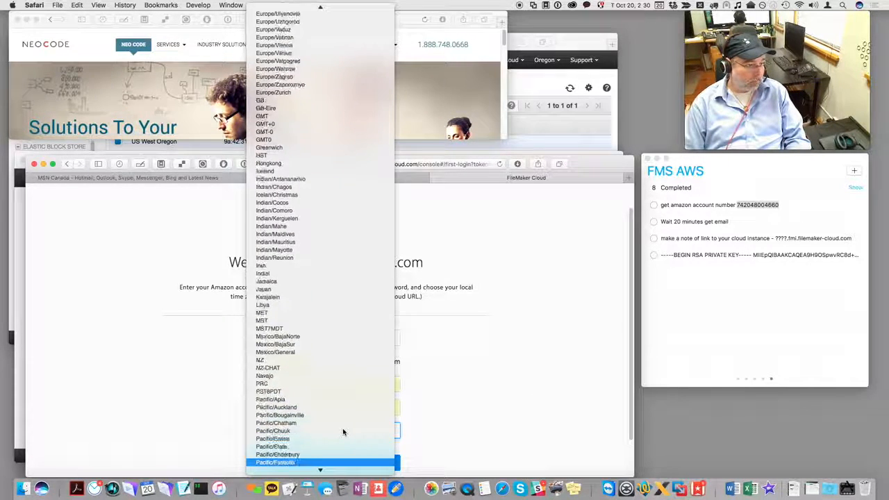
pyautogui.press('Down')
pyautogui.press('Down')
pyautogui.press('Down')
pyautogui.press('Down')
pyautogui.press('Down')
pyautogui.press('Down')
pyautogui.press('Down')
pyautogui.press('Down')
pyautogui.press('Down')
pyautogui.press('Down')
pyautogui.press('Down')
pyautogui.press('Down')
pyautogui.press('Down')
pyautogui.press('Down')
pyautogui.press('Down')
pyautogui.press('Down')
pyautogui.press('Down')
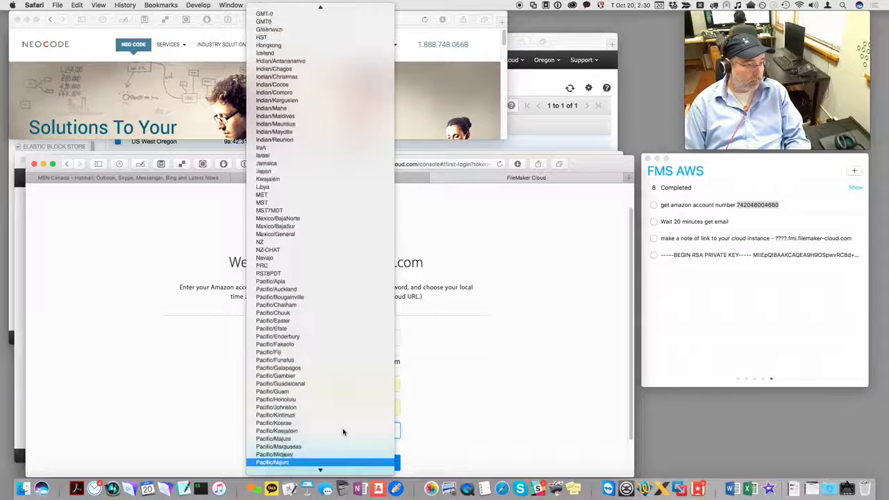
pyautogui.press('Down')
pyautogui.press('Down')
pyautogui.press('Down')
pyautogui.press('Down')
pyautogui.press('Down')
pyautogui.press('Down')
pyautogui.press('Down')
pyautogui.press('Down')
pyautogui.press('Down')
pyautogui.press('Down')
pyautogui.press('Down')
pyautogui.press('Down')
pyautogui.press('Down')
pyautogui.press('Down')
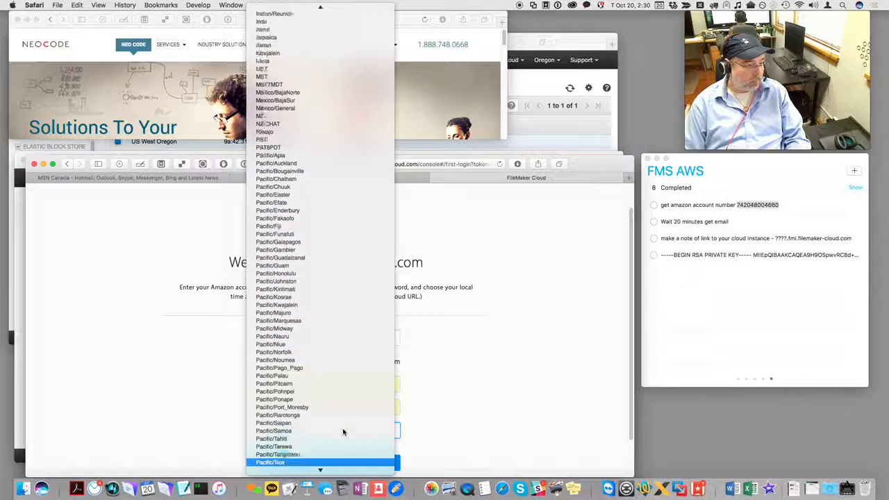
pyautogui.press('Down')
pyautogui.press('Down')
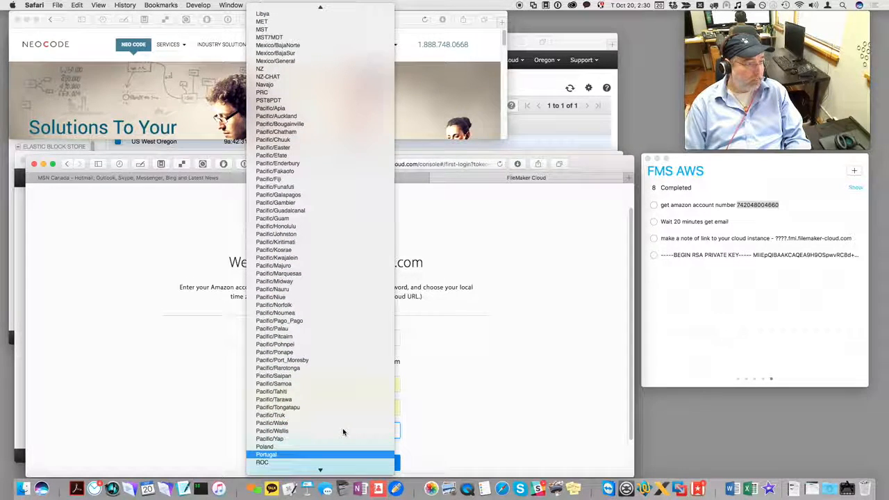
pyautogui.press('Down')
pyautogui.press('Down')
pyautogui.press('Down')
pyautogui.press('Down')
pyautogui.press('Down')
pyautogui.press('Down')
pyautogui.press('Down')
pyautogui.press('Down')
pyautogui.press('Down')
pyautogui.press('Down')
pyautogui.press('Down')
pyautogui.press('Down')
pyautogui.press('Down')
pyautogui.press('Down')
pyautogui.press('Down')
pyautogui.press('Down')
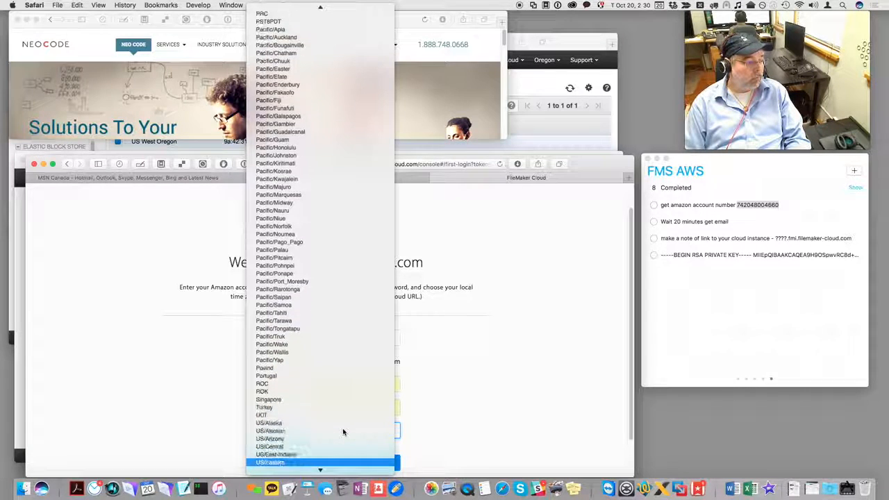
pyautogui.press('Down')
pyautogui.press('Down')
pyautogui.press('Down')
pyautogui.press('Down')
pyautogui.press('Down')
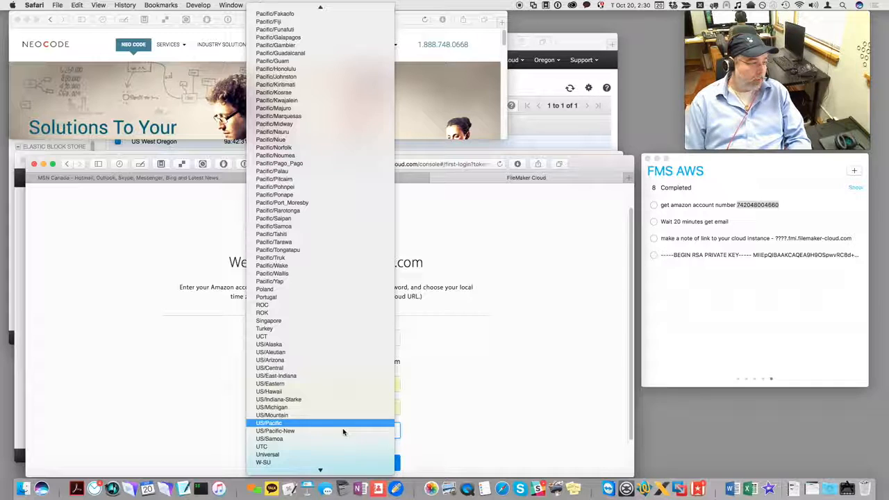
pyautogui.click(308, 423)
pyautogui.click(328, 464)
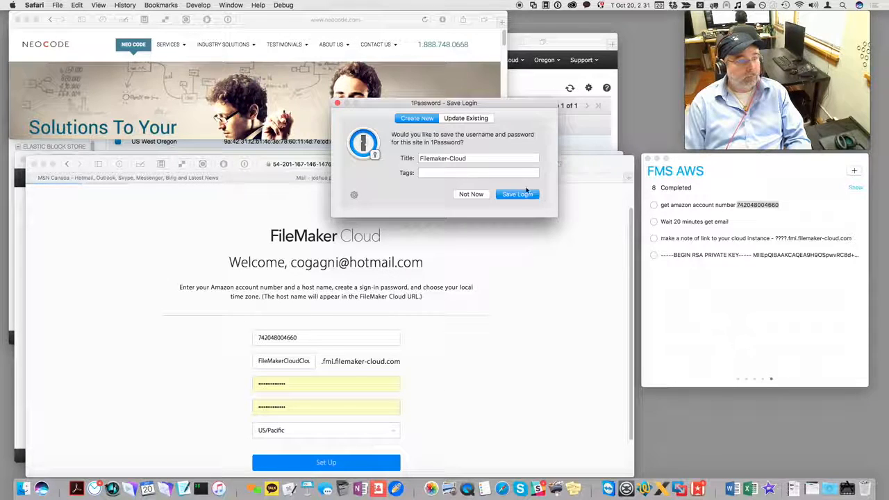
pyautogui.click(518, 194)
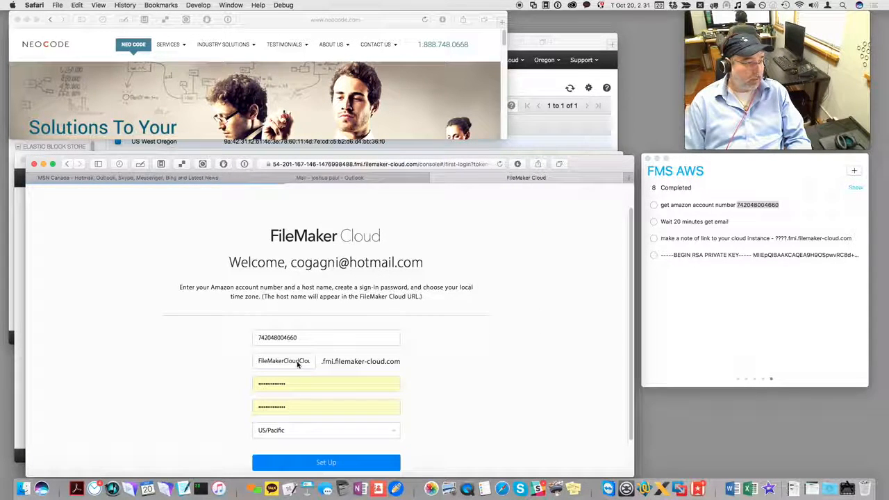
# - Replace the question-mark placeholder in the instance link reminder with 'filemakercloudcloudcloud'
pyautogui.click(780, 231)
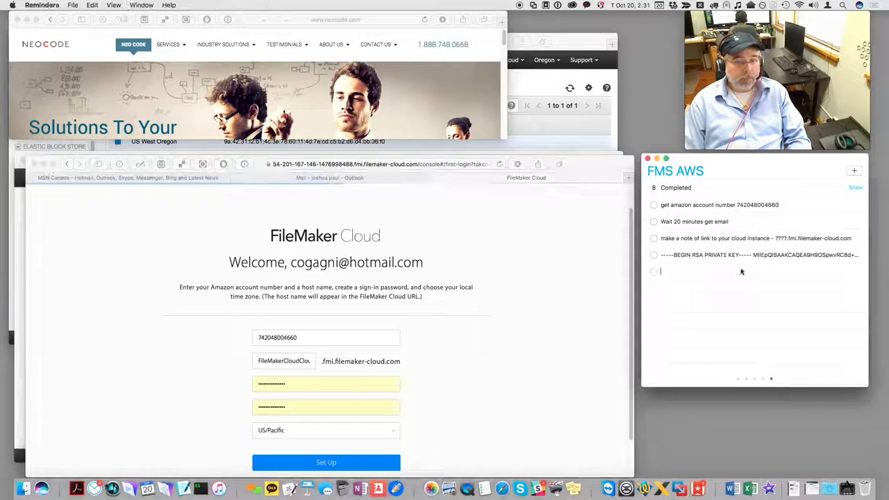
pyautogui.click(788, 240)
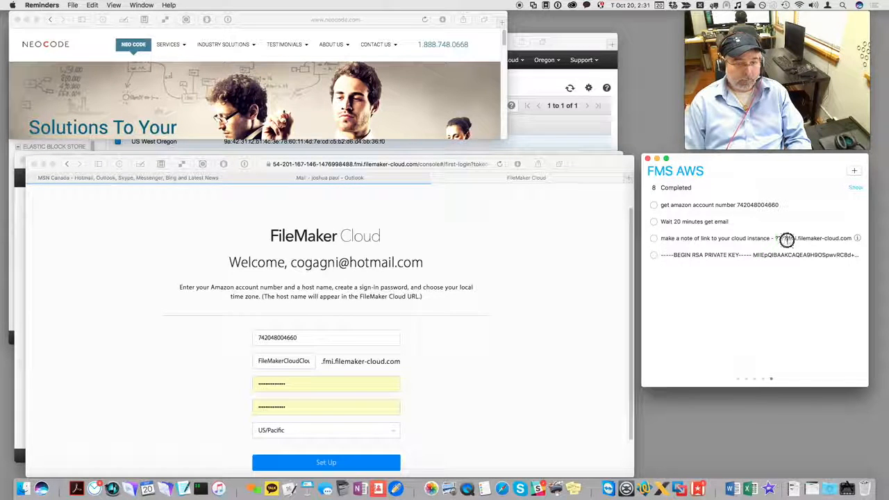
pyautogui.press('BackSpace')
pyautogui.press('BackSpace')
pyautogui.press('BackSpace')
pyautogui.press('BackSpace')
pyautogui.write('filemakercloudcloudcloud')
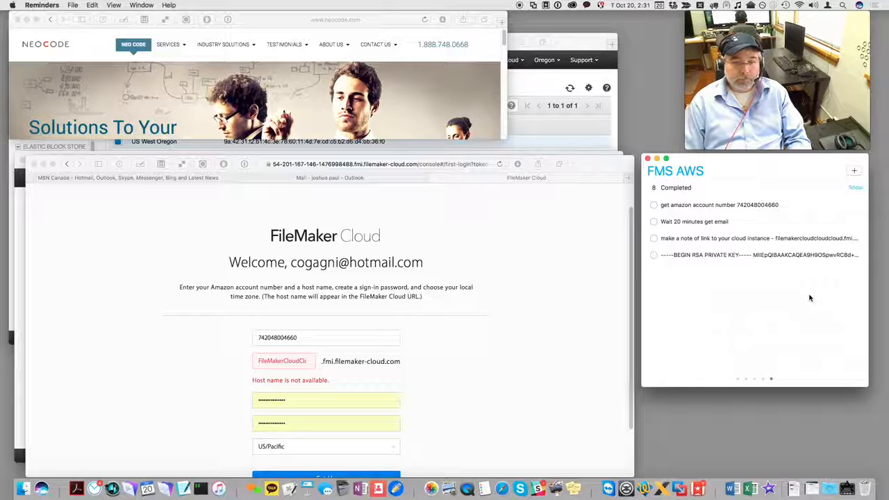
# - Change the host name to FileMakerCloud3 with US/Pacific time zone, and trim the reminder's old host name
pyautogui.doubleClick(295, 361)
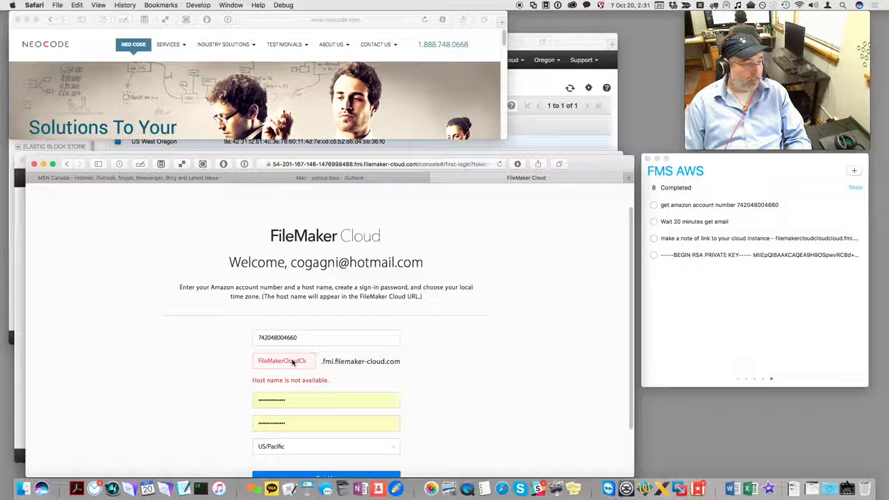
pyautogui.press('Right')
pyautogui.press('BackSpace')
pyautogui.press('BackSpace')
pyautogui.press('BackSpace')
pyautogui.press('BackSpace')
pyautogui.press('BackSpace')
pyautogui.press('BackSpace')
pyautogui.press('BackSpace')
pyautogui.press('BackSpace')
pyautogui.press('BackSpace')
pyautogui.press('BackSpace')
pyautogui.write('3')
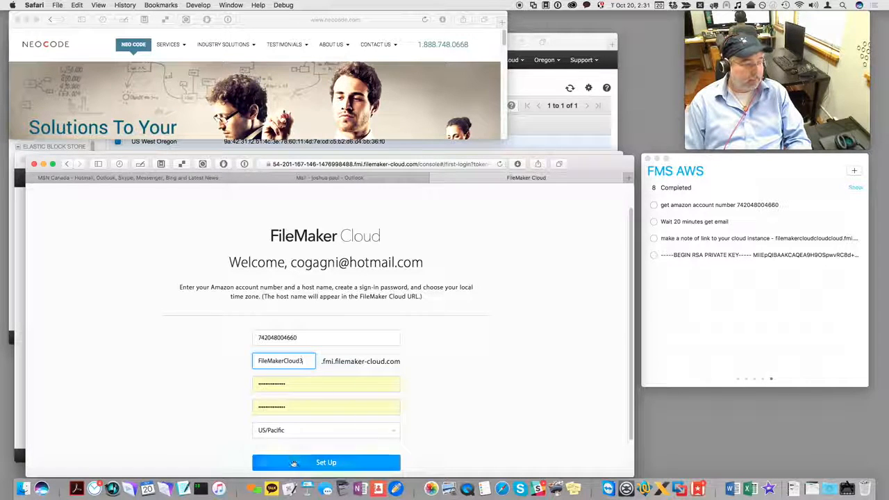
pyautogui.click(308, 430)
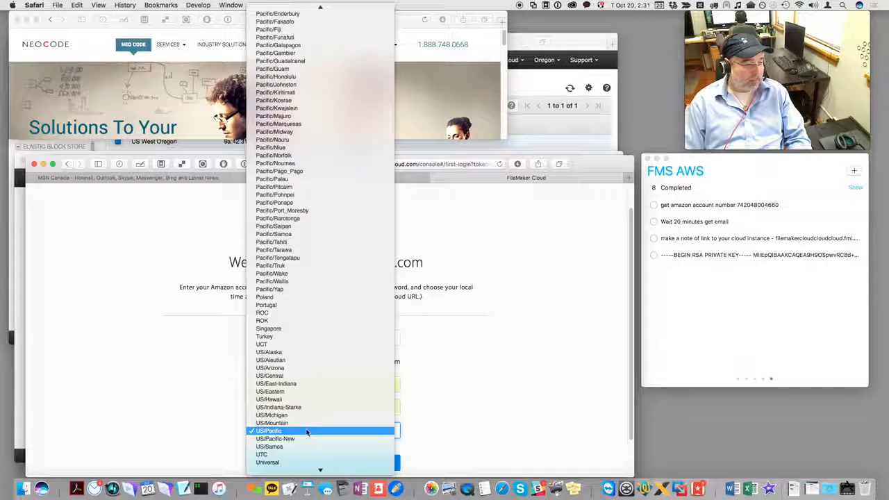
pyautogui.scroll(-2, 306, 432)
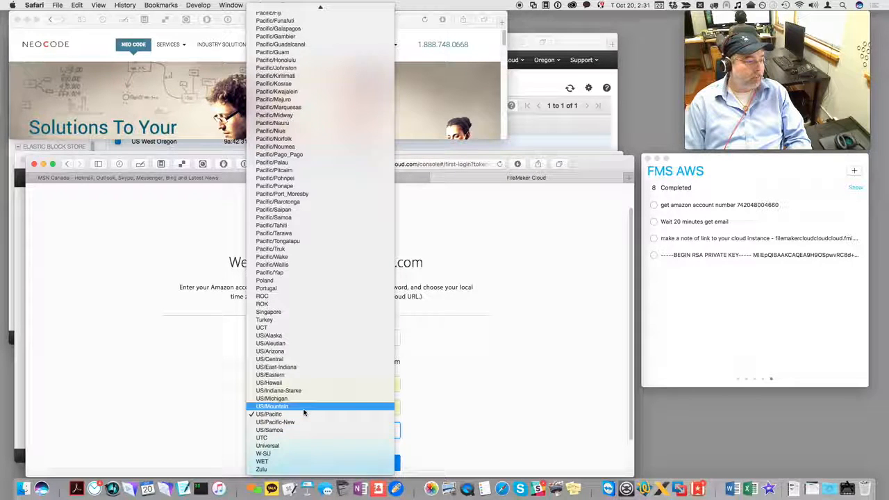
pyautogui.click(302, 413)
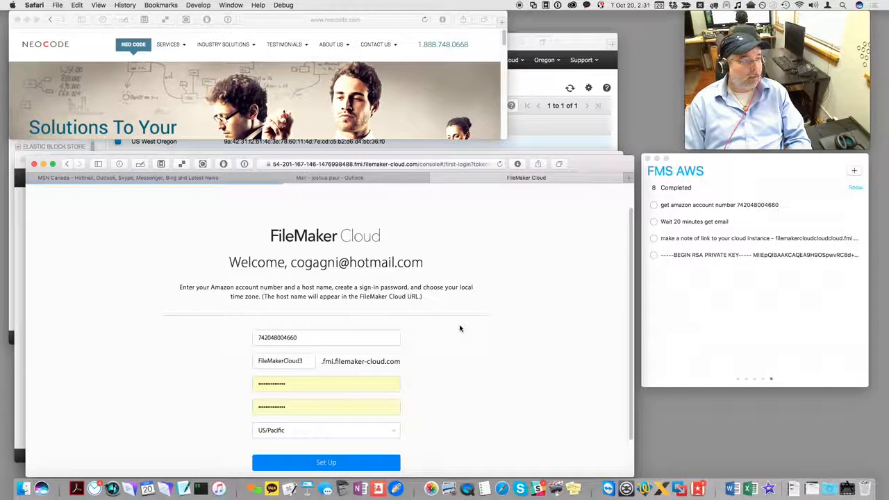
pyautogui.click(834, 237)
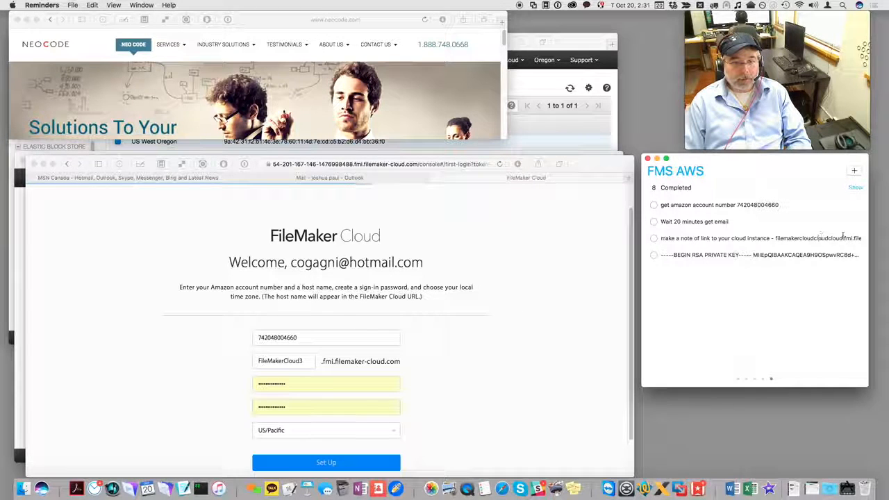
pyautogui.press('BackSpace')
pyautogui.press('BackSpace')
pyautogui.press('BackSpace')
pyautogui.press('BackSpace')
pyautogui.press('BackSpace')
pyautogui.press('BackSpace')
pyautogui.press('BackSpace')
pyautogui.press('BackSpace')
pyautogui.press('BackSpace')
pyautogui.press('BackSpace')
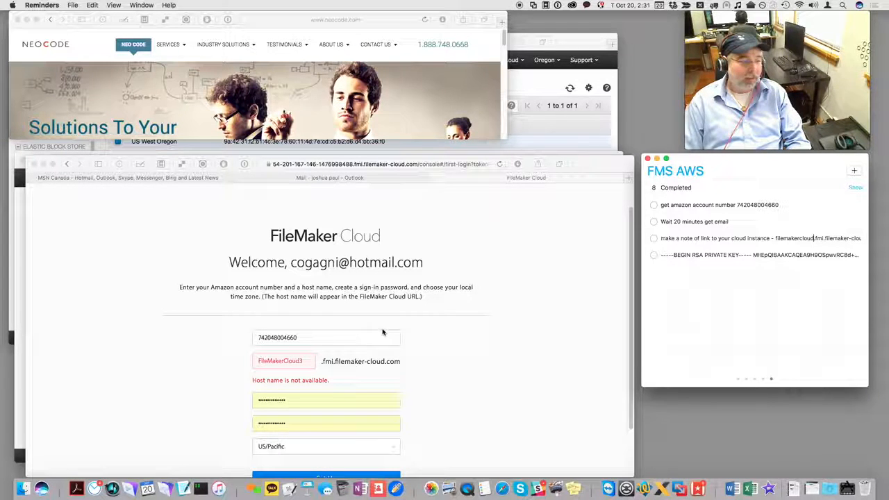
# - Paste the Amazon account number over the host name and resubmit the setup form
pyautogui.click(304, 361)
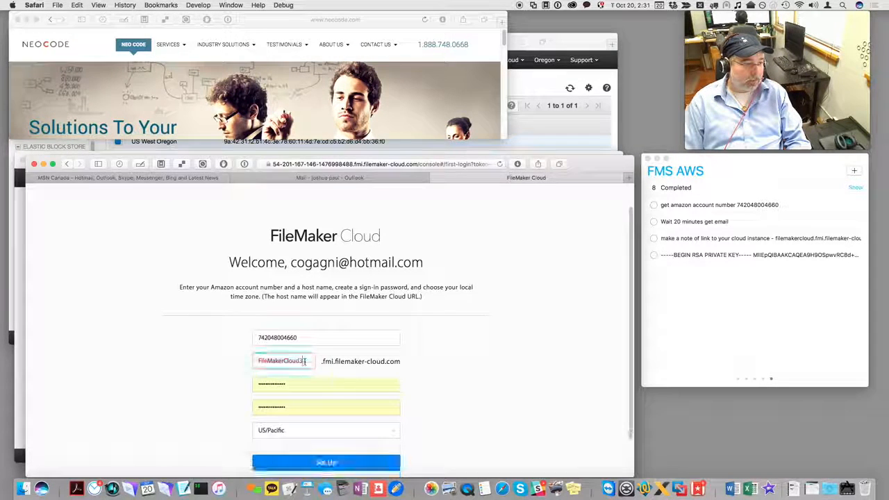
pyautogui.doubleClick(346, 337)
pyautogui.press('super+c')
pyautogui.click(315, 359)
pyautogui.doubleClick(312, 361)
pyautogui.press('super+v')
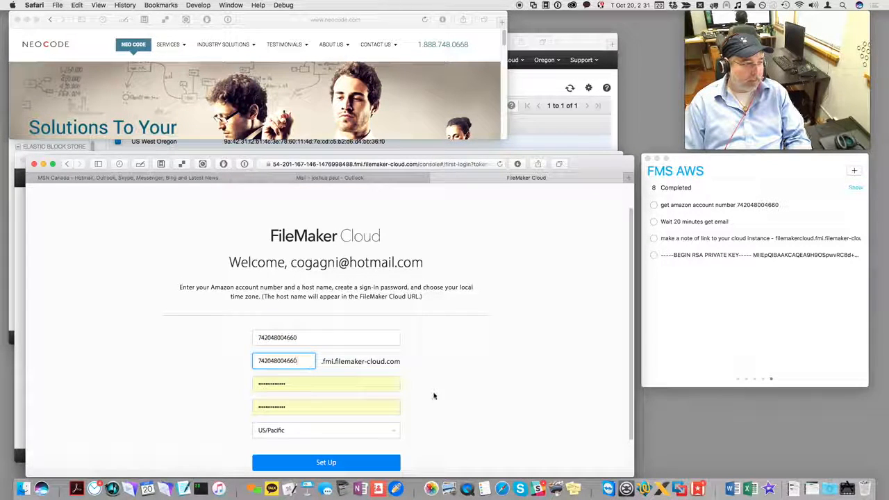
pyautogui.click(303, 462)
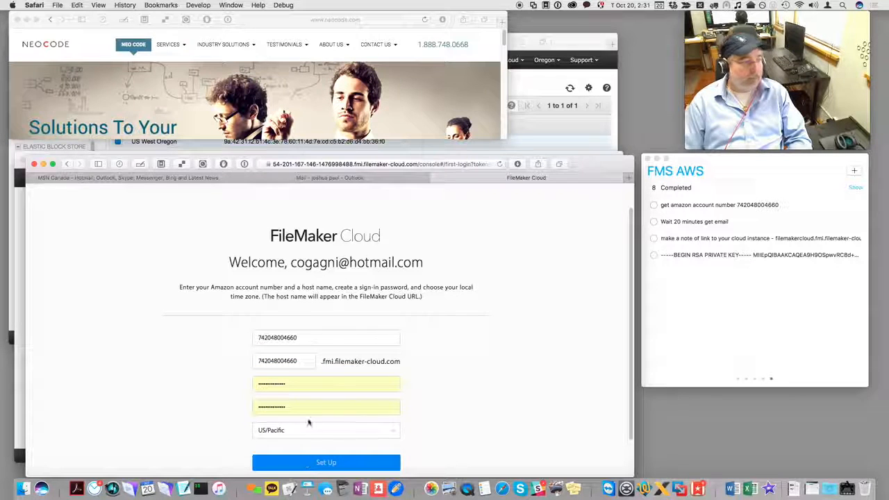
# - Update the instance link reminder to use the account number as the host name
pyautogui.click(811, 238)
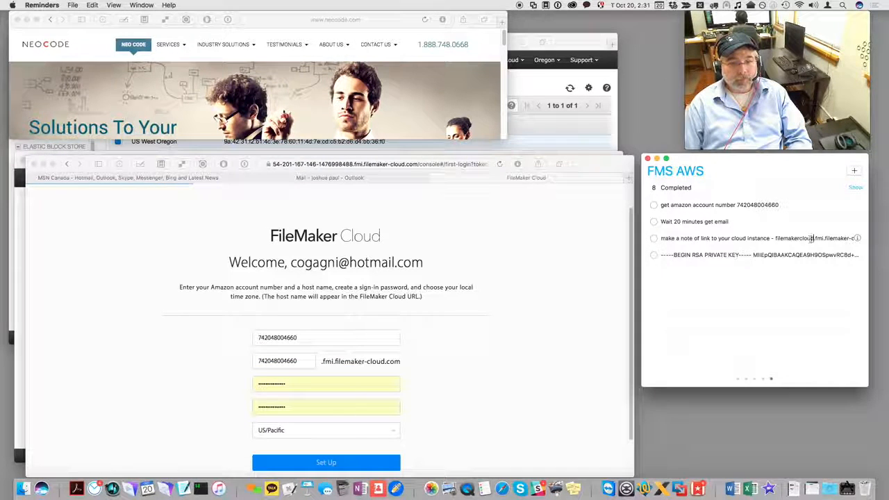
pyautogui.press('BackSpace')
pyautogui.press('BackSpace')
pyautogui.press('BackSpace')
pyautogui.press('BackSpace')
pyautogui.press('BackSpace')
pyautogui.press('BackSpace')
pyautogui.press('BackSpace')
pyautogui.press('BackSpace')
pyautogui.press('BackSpace')
pyautogui.press('BackSpace')
pyautogui.press('BackSpace')
pyautogui.press('BackSpace')
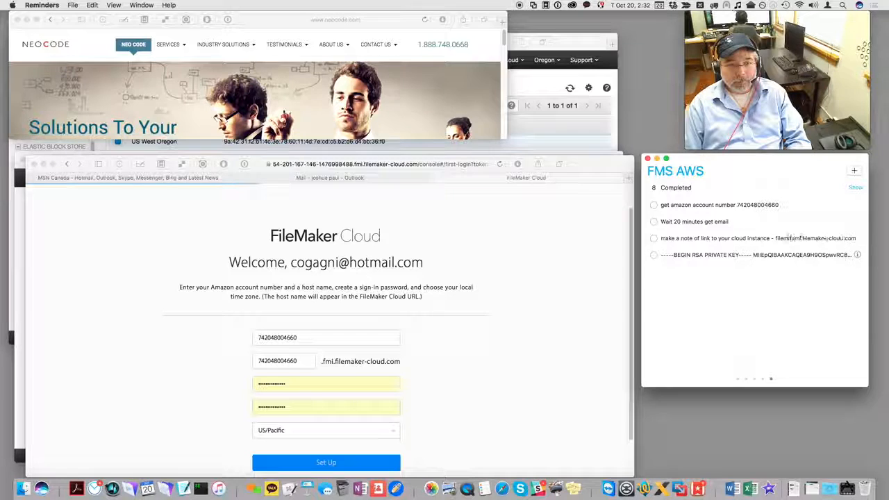
pyautogui.write('f.')
pyautogui.press('super+v')
pyautogui.write('.')
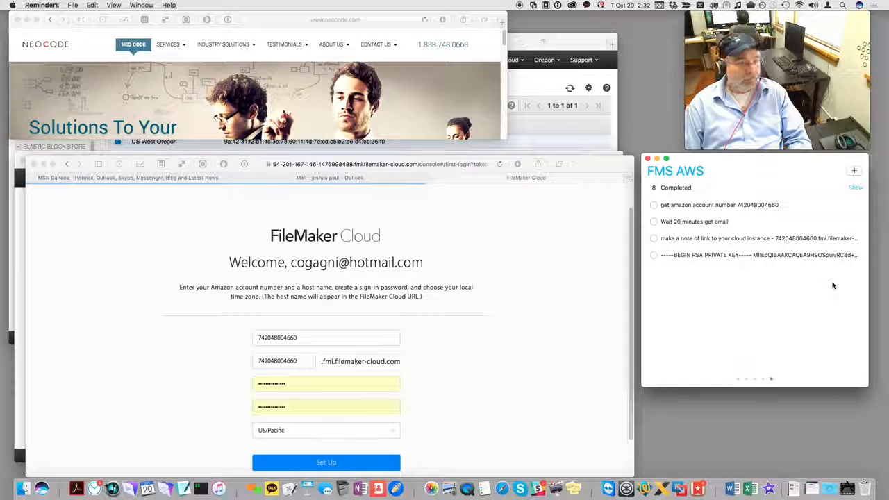
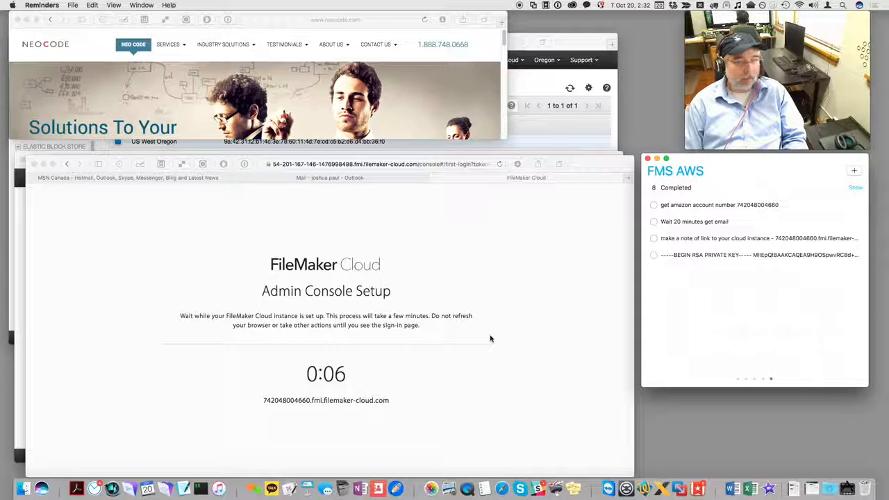
# - Copy the cloud instance link from the reminder shown with the FileMaker Cloud welcome email
pyautogui.click(410, 180)
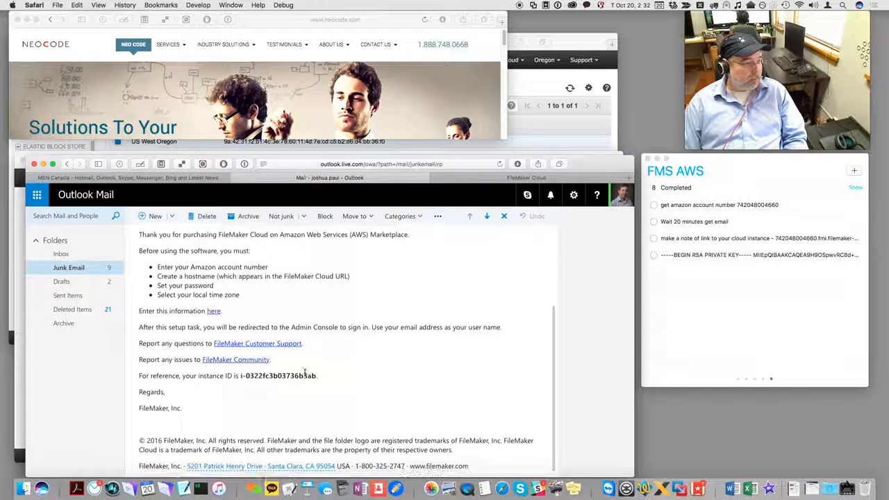
pyautogui.scroll(2, 304, 374)
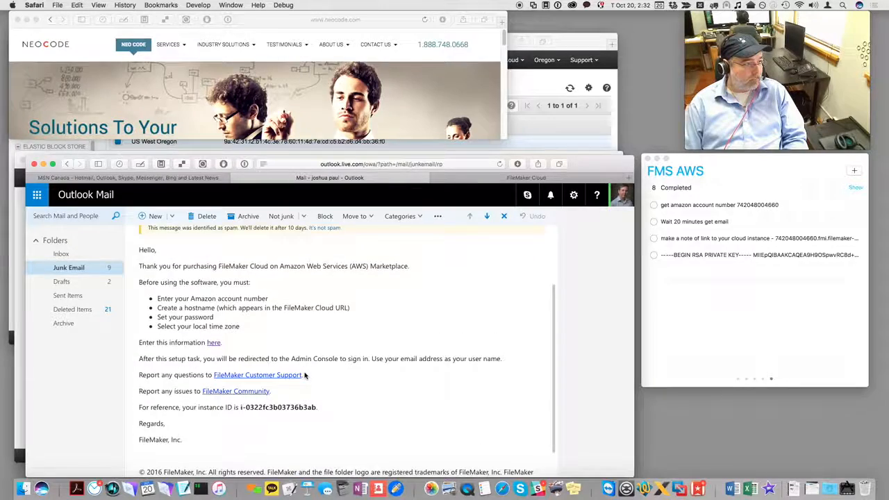
pyautogui.scroll(4, 304, 375)
pyautogui.scroll(-5, 305, 375)
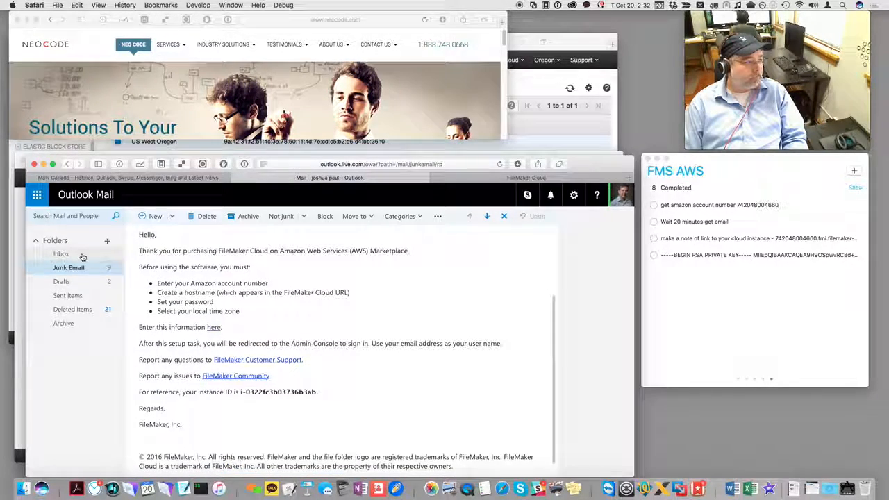
pyautogui.scroll(-1, 336, 392)
pyautogui.scroll(5, 335, 393)
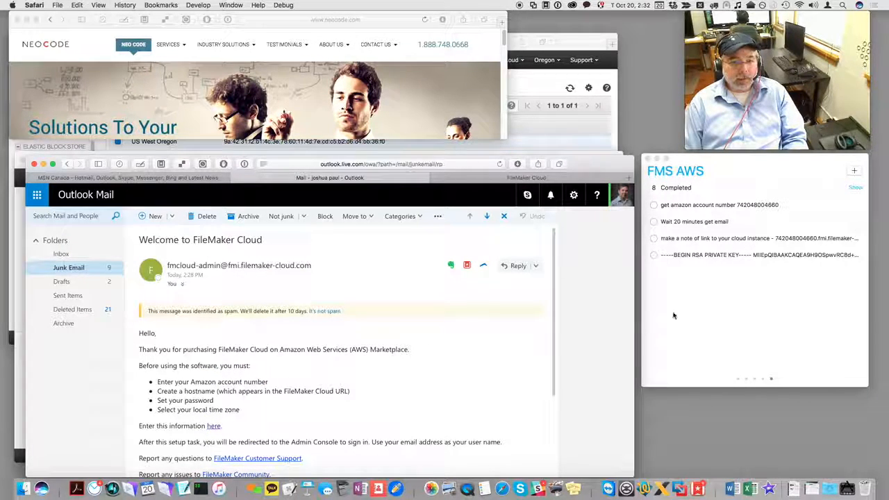
pyautogui.click(776, 239)
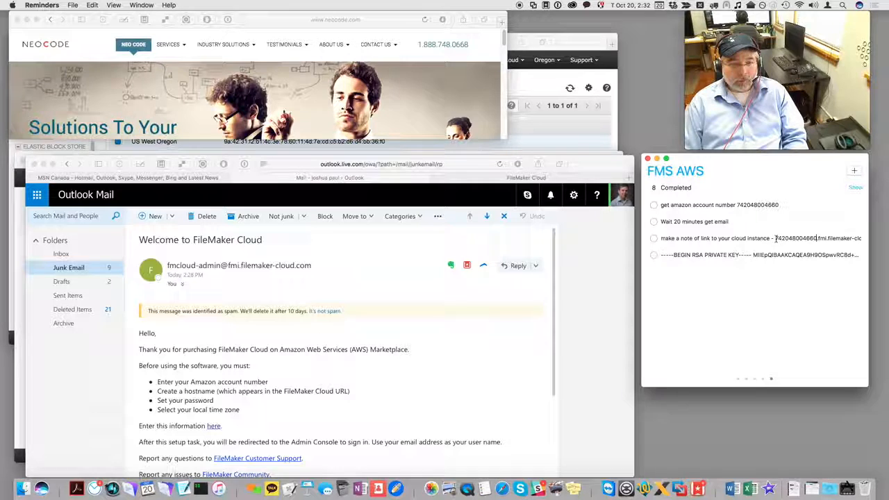
pyautogui.moveTo(776, 238); pyautogui.dragTo(886, 243)
pyautogui.press('super+c')
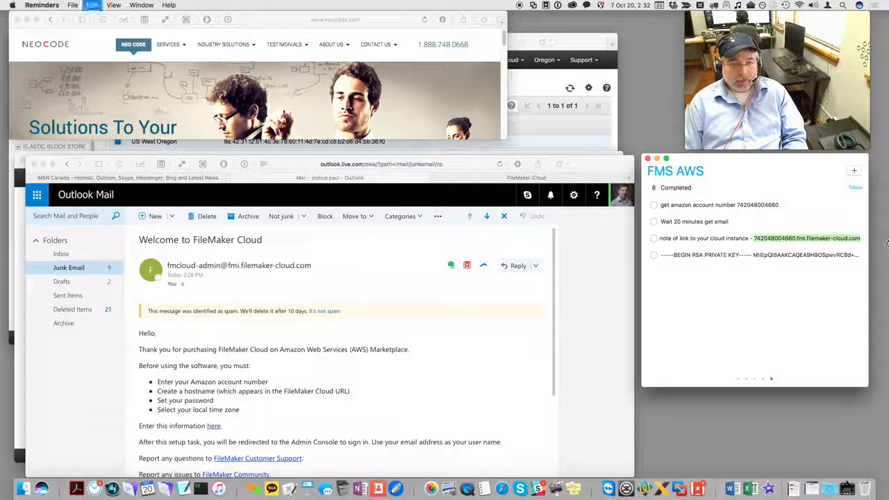
pyautogui.click(446, 178)
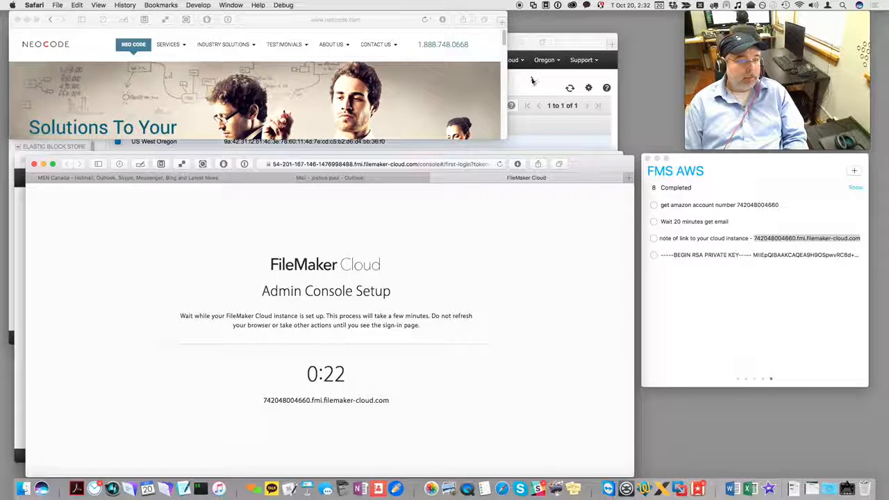
# - From the EC2 Dashboard, open the running FileMakerCloud t2.small instance's details
pyautogui.click(532, 139)
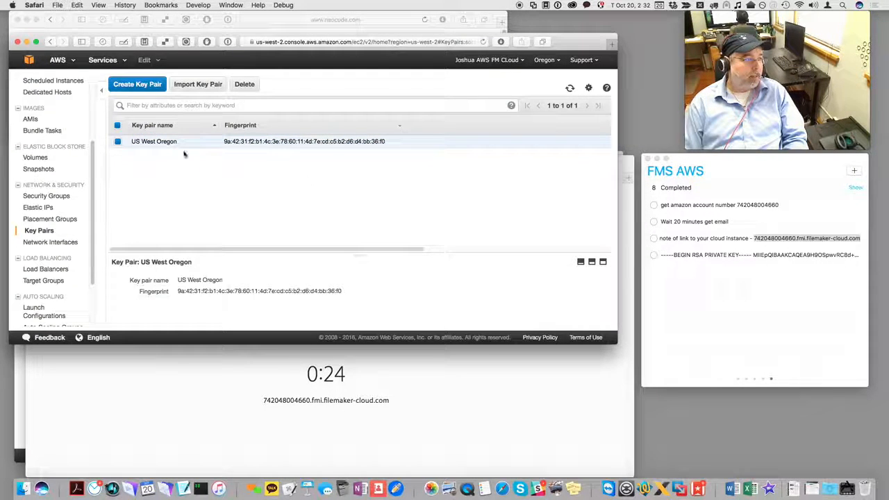
pyautogui.scroll(1, 14, 208)
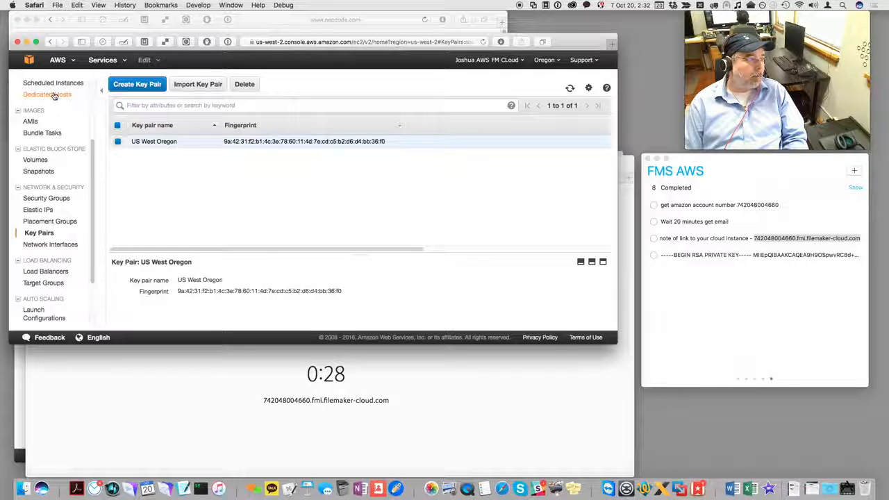
pyautogui.click(48, 95)
pyautogui.scroll(5, 53, 103)
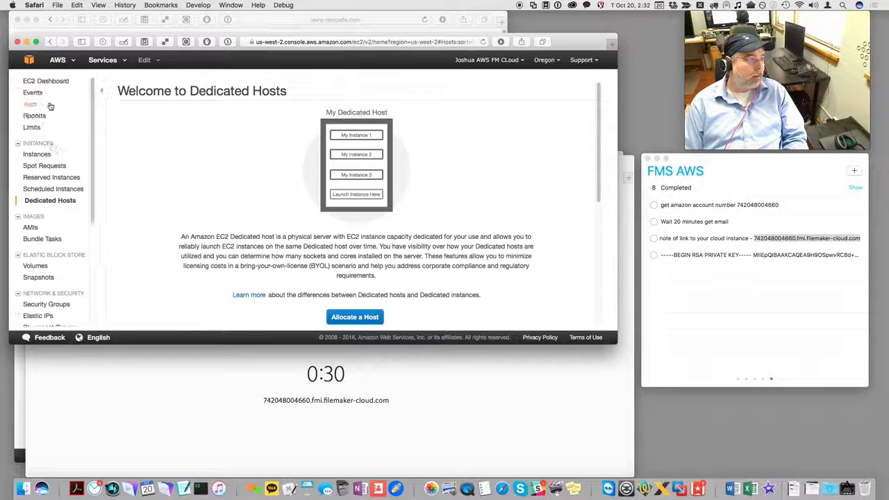
pyautogui.click(43, 82)
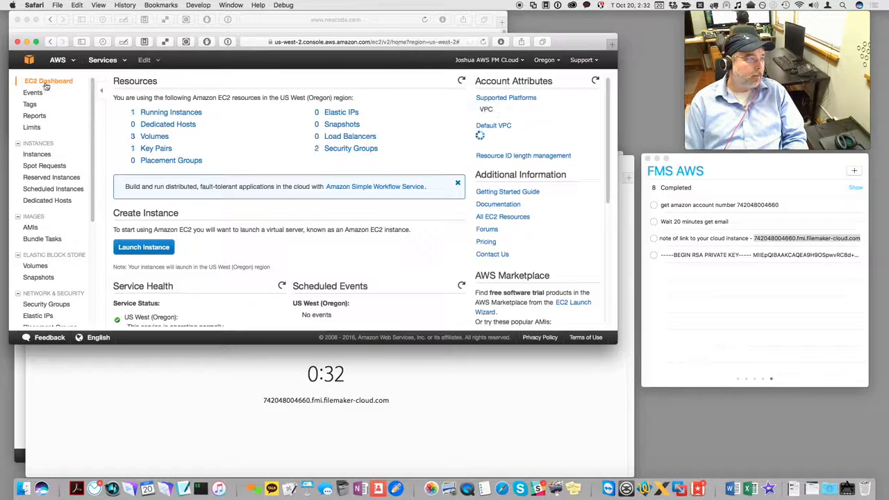
pyautogui.click(149, 114)
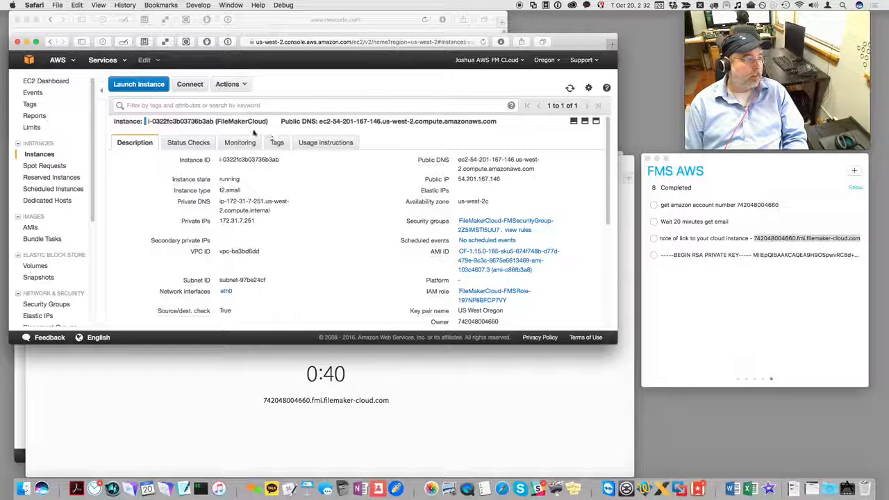
pyautogui.scroll(-2, 341, 227)
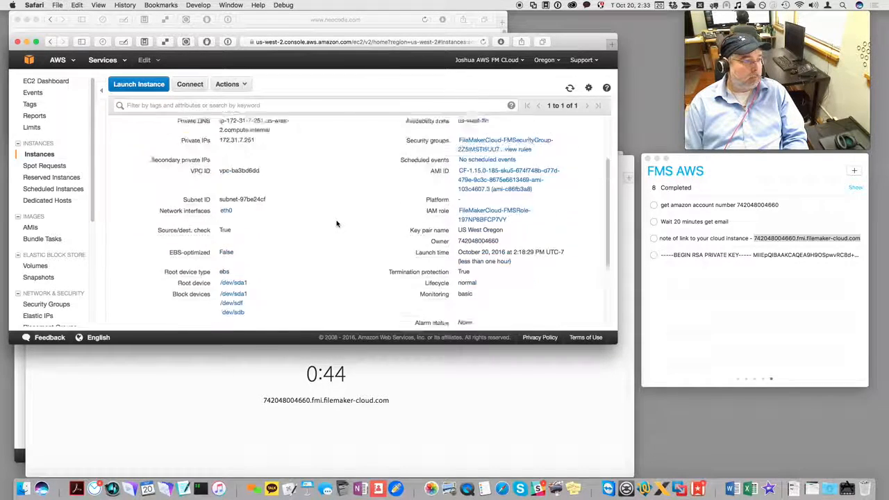
pyautogui.scroll(2, 333, 220)
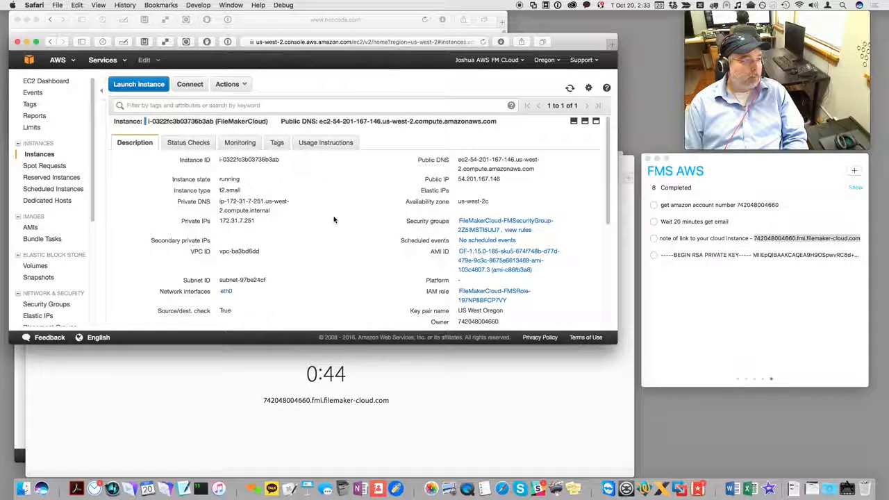
# - Choose the Java SSH client and enter the Desktop path to the USWestOregon.pem.txt key file
pyautogui.click(178, 84)
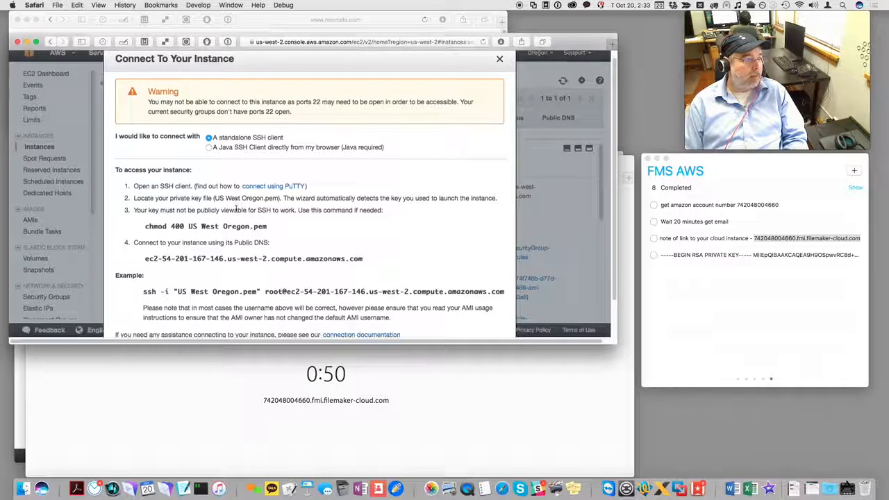
pyautogui.scroll(-2, 236, 208)
pyautogui.scroll(2, 237, 214)
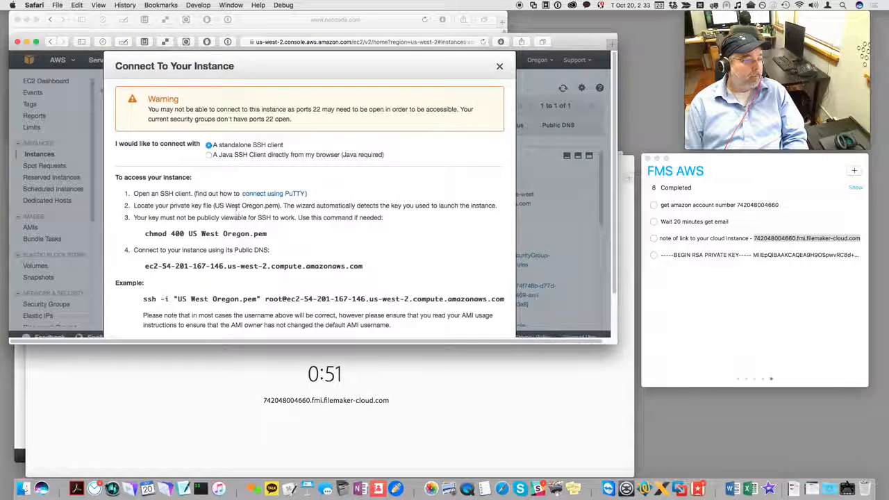
pyautogui.click(212, 151)
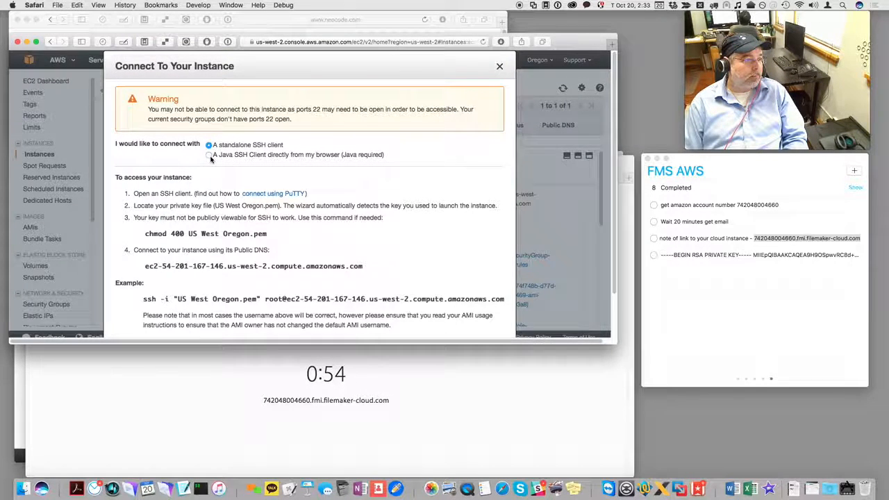
pyautogui.click(231, 251)
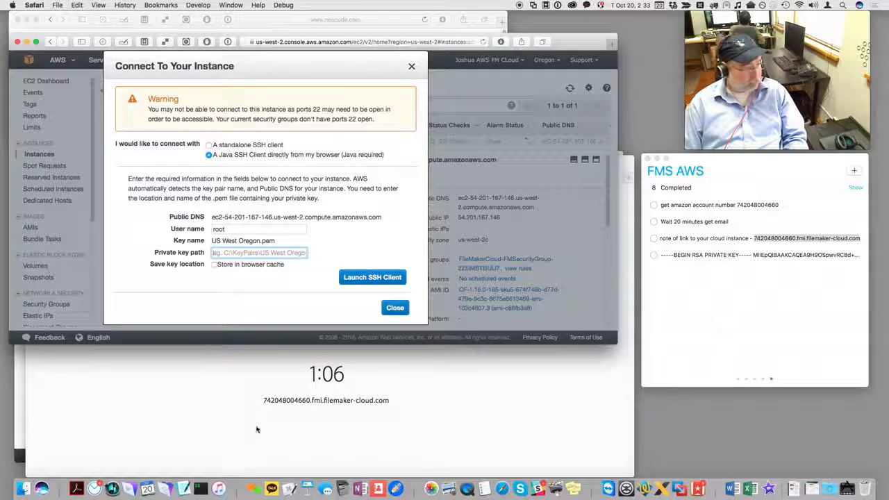
pyautogui.click(23, 489)
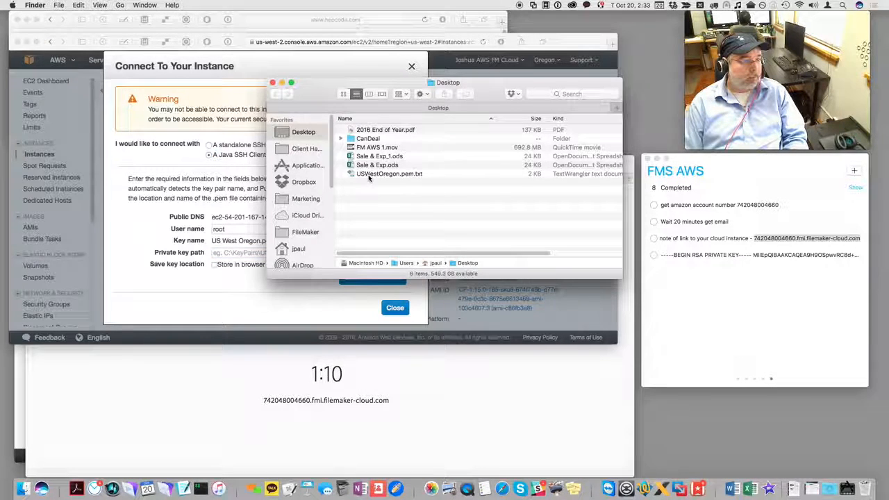
pyautogui.click(369, 177)
pyautogui.click(379, 175)
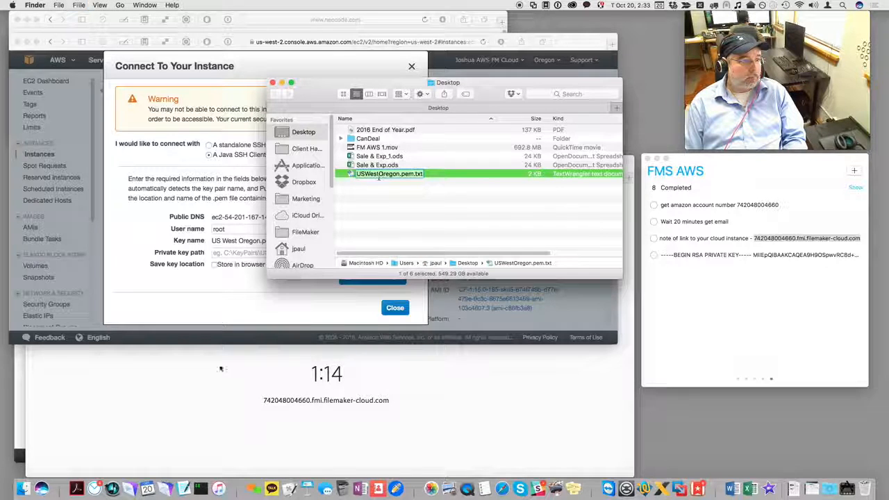
pyautogui.click(235, 254)
pyautogui.write('\\Users')
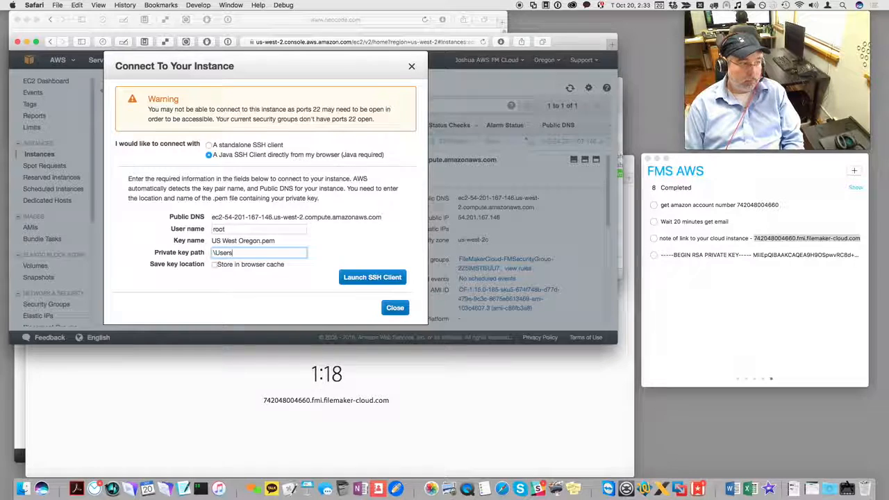
pyautogui.write('\\paul')
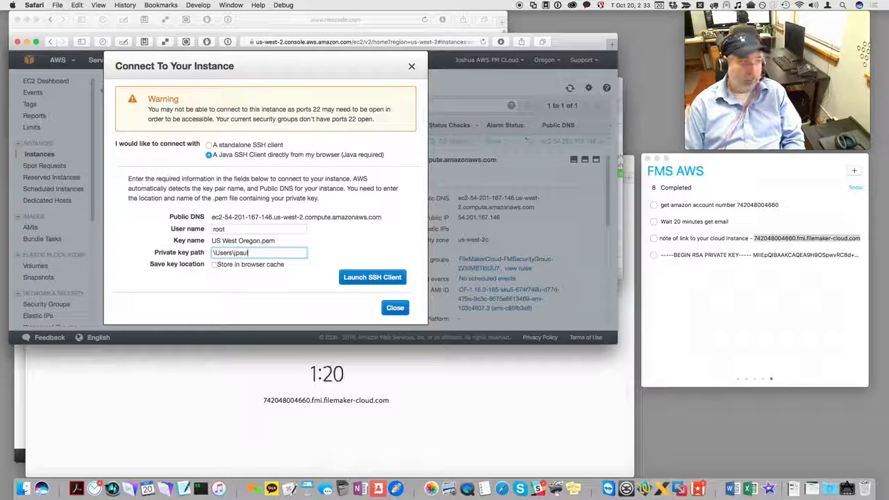
pyautogui.write('\\desk')
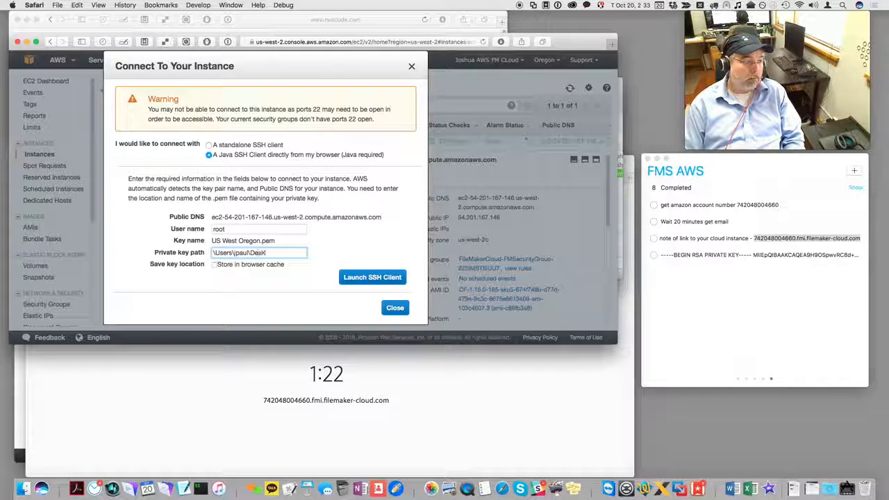
pyautogui.write('top\\')
pyautogui.press('super+v')
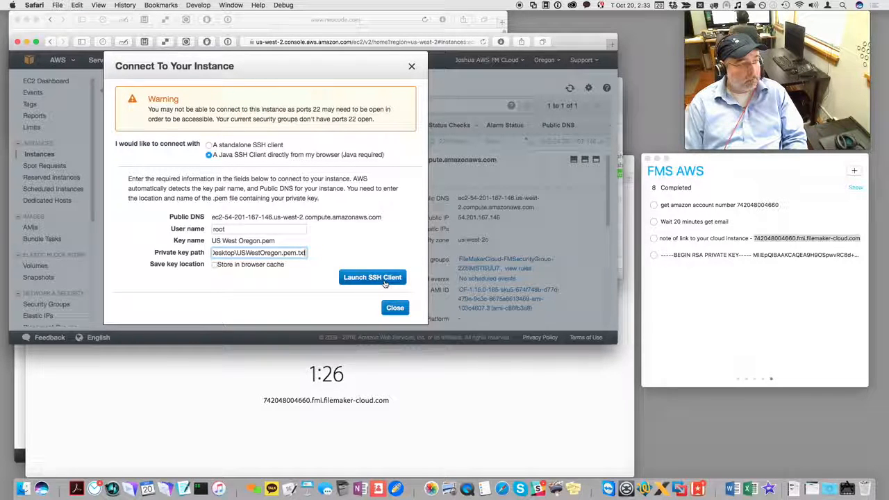
# - Save the key location and launch the SSH client, then switch to standalone SSH client instructions
pyautogui.click(275, 266)
pyautogui.click(359, 278)
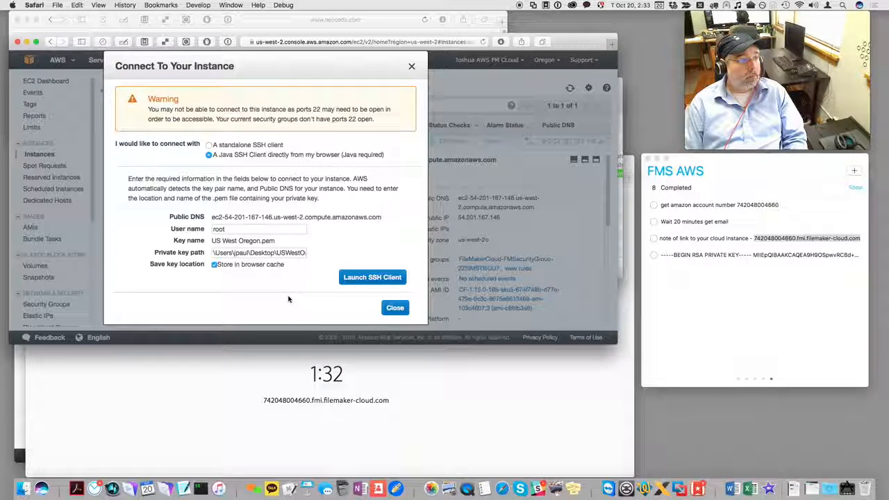
pyautogui.click(374, 282)
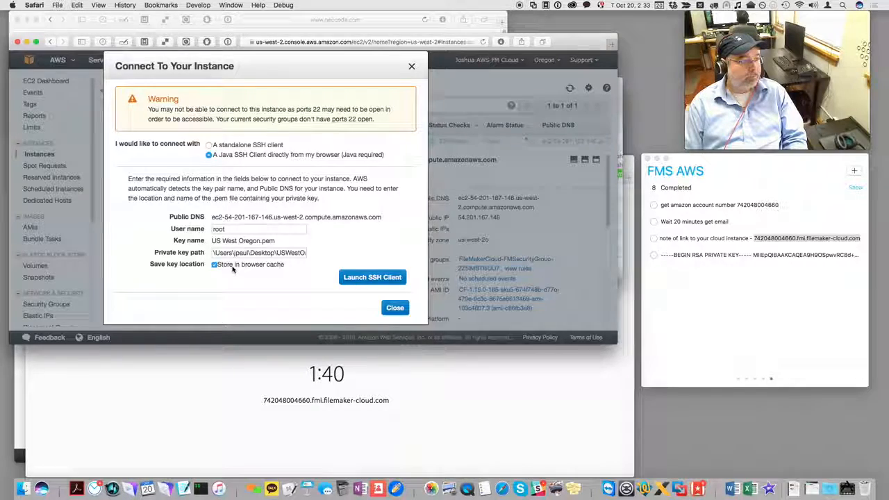
pyautogui.click(229, 145)
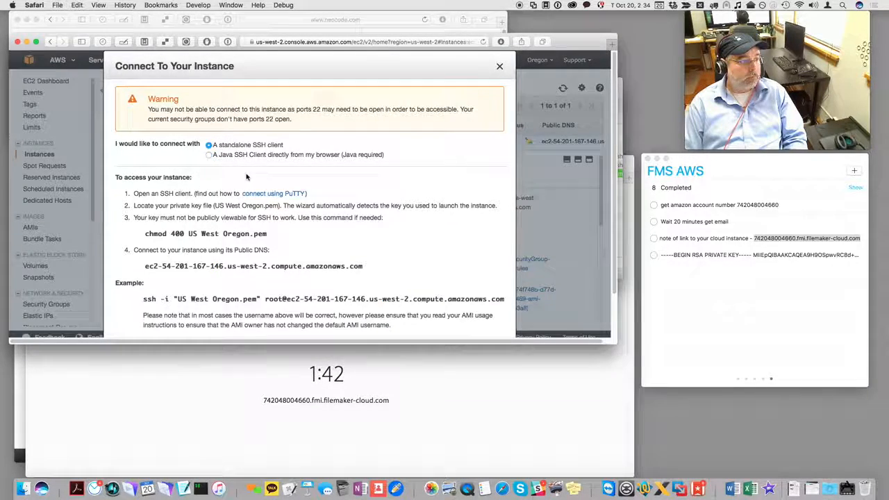
# - In the Desktop folder, run chmod 400 on USWestOregon.pem.txt
pyautogui.scroll(-3, 250, 188)
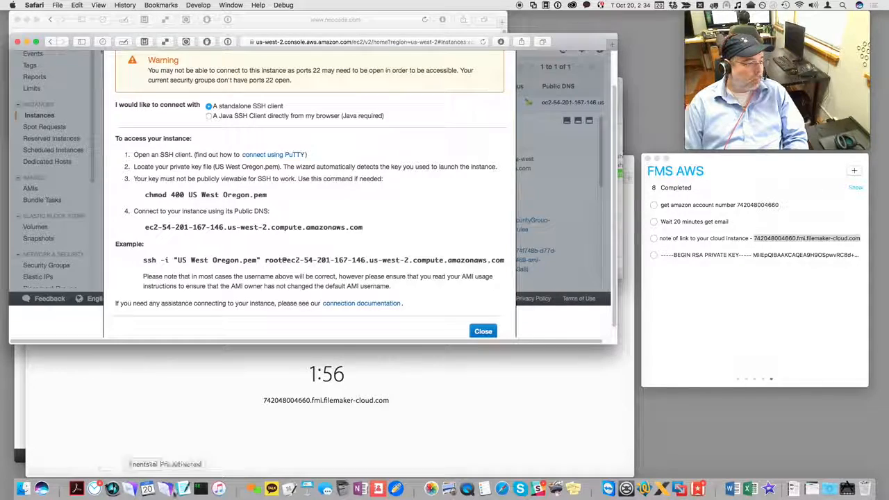
pyautogui.click(201, 489)
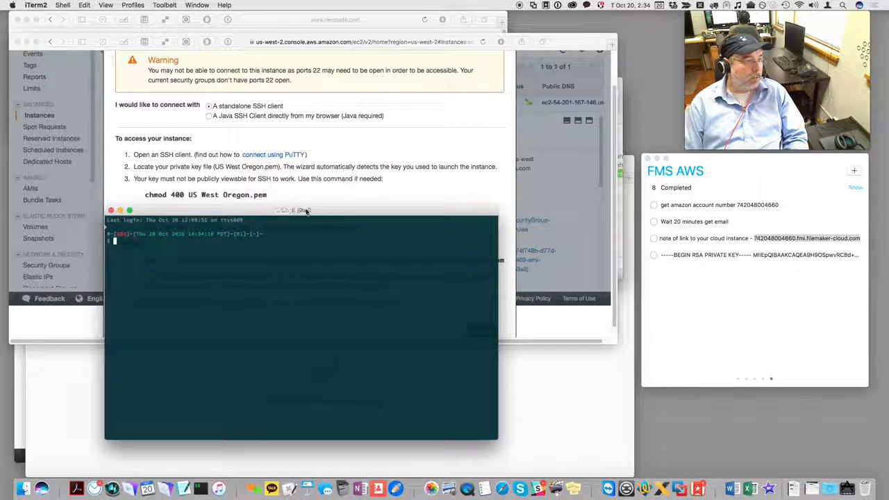
pyautogui.moveTo(307, 210); pyautogui.dragTo(569, 130)
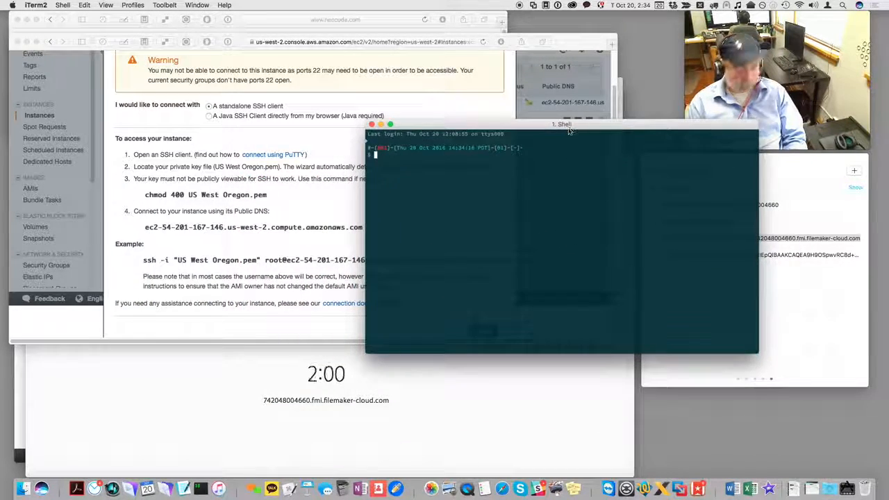
pyautogui.write('cd Desktop/')
pyautogui.press('Return')
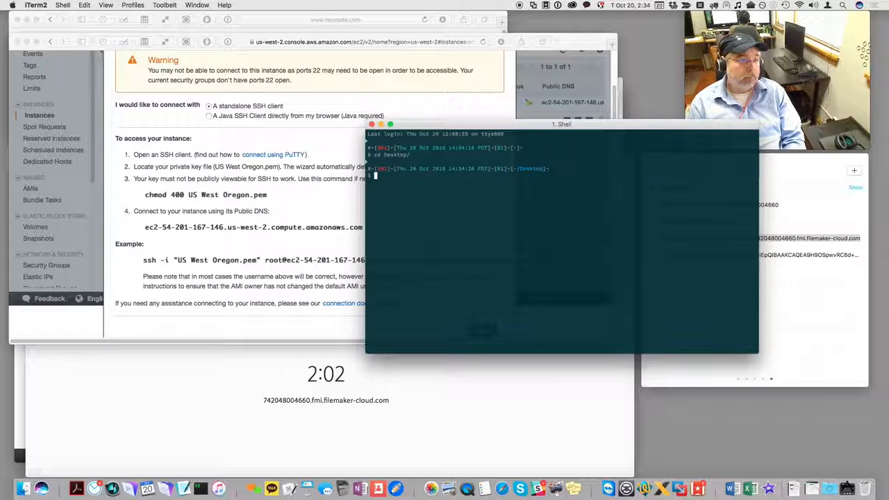
pyautogui.write('chmod')
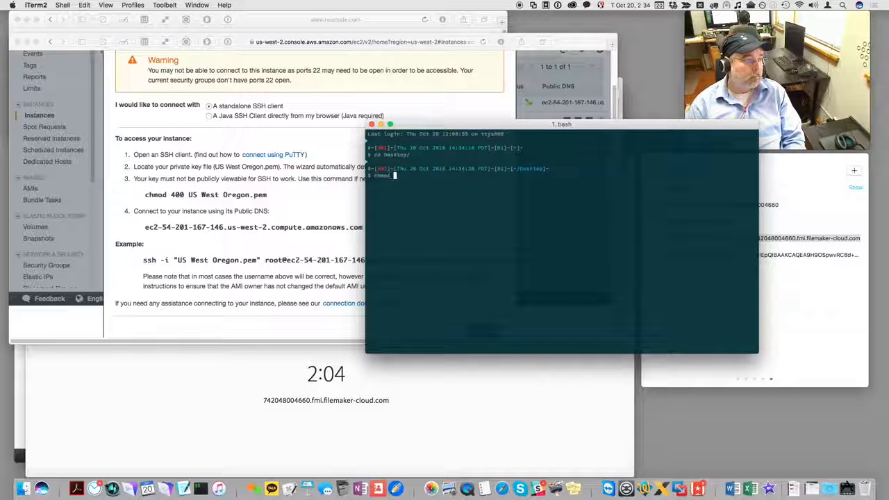
pyautogui.write(' 400 USWestOregon.pem.txt')
pyautogui.press('Return')
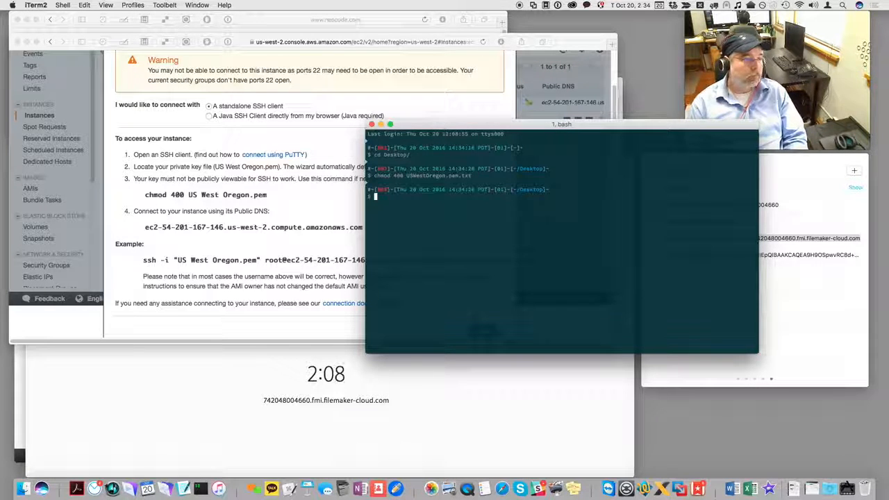
# - Start an ssh -i command in the terminal using the USWestOregon.pem.txt key file
pyautogui.click(246, 232)
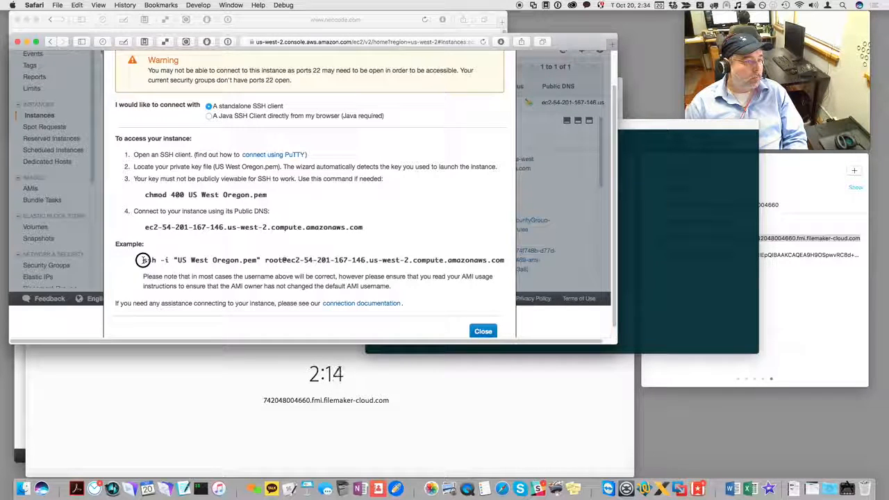
pyautogui.moveTo(143, 260); pyautogui.dragTo(170, 260)
pyautogui.press('super+c')
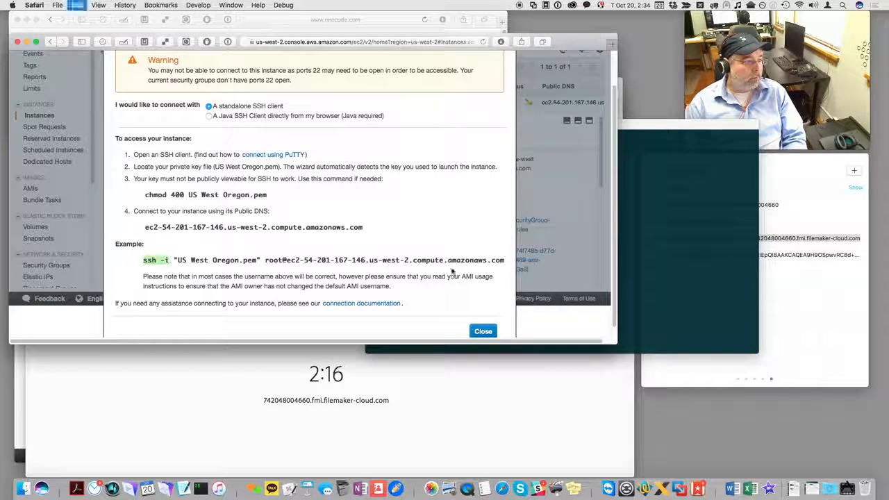
pyautogui.click(659, 262)
pyautogui.press('super+v')
pyautogui.write('"')
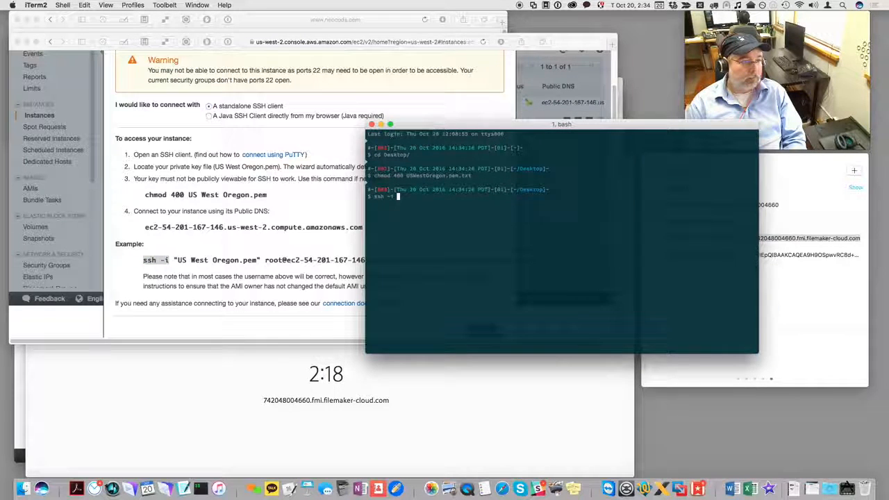
pyautogui.press('BackSpace')
pyautogui.write('US')
pyautogui.press('Tab')
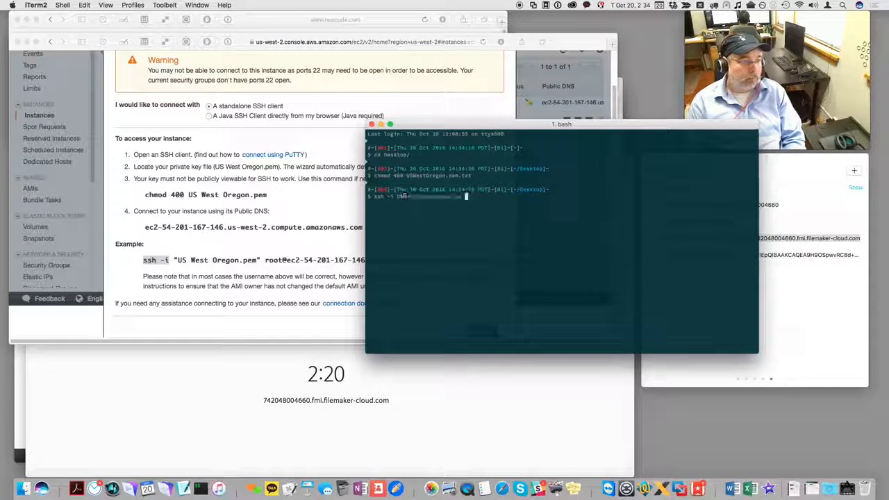
# - Append the instance's root@ hostname from the AWS instructions and run the ssh command
pyautogui.click(286, 259)
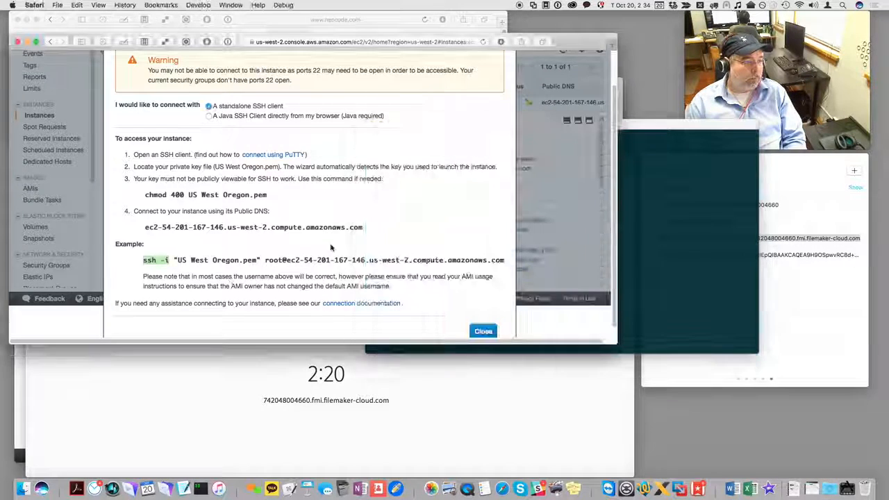
pyautogui.moveTo(265, 260)
pyautogui.mouseDown()
pyautogui.moveTo(516, 250)
pyautogui.moveTo(488, 260)
pyautogui.moveTo(502, 257)
pyautogui.mouseUp()
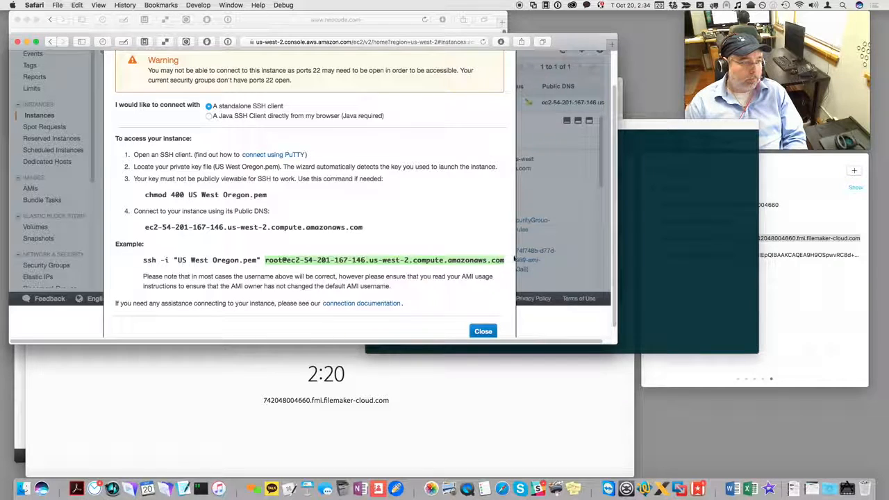
pyautogui.click(711, 252)
pyautogui.press('super+v')
pyautogui.press('Return')
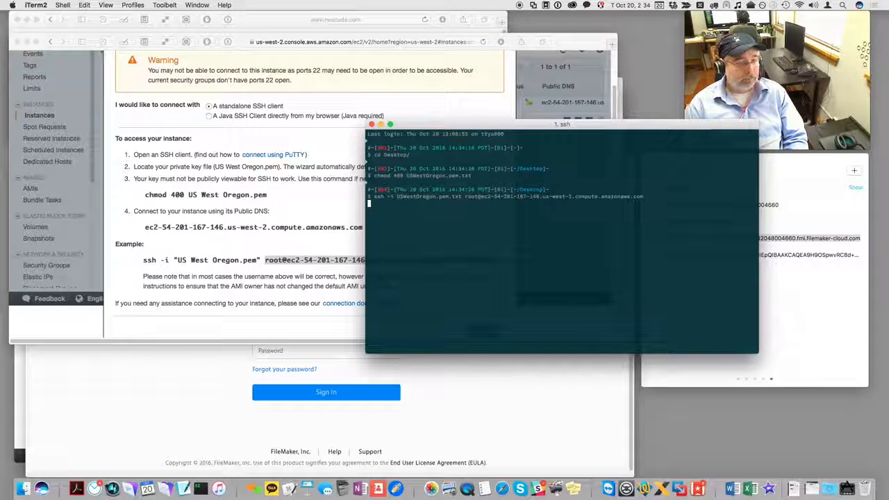
# - Enter the admin e-mail address with the autofilled password and submit the Admin Console sign-in
pyautogui.click(563, 407)
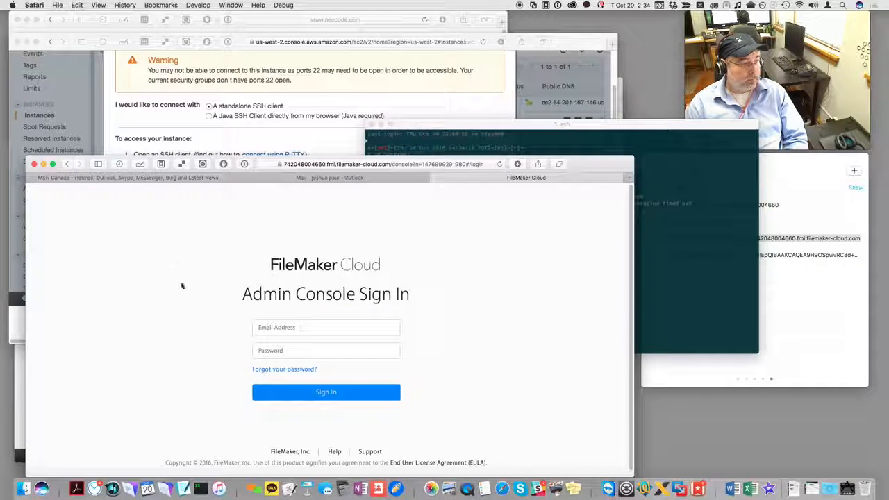
pyautogui.click(271, 321)
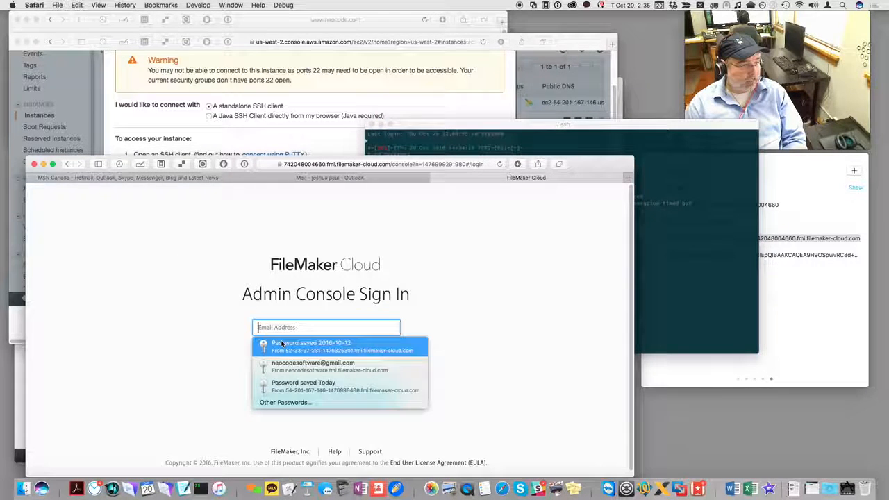
pyautogui.click(282, 344)
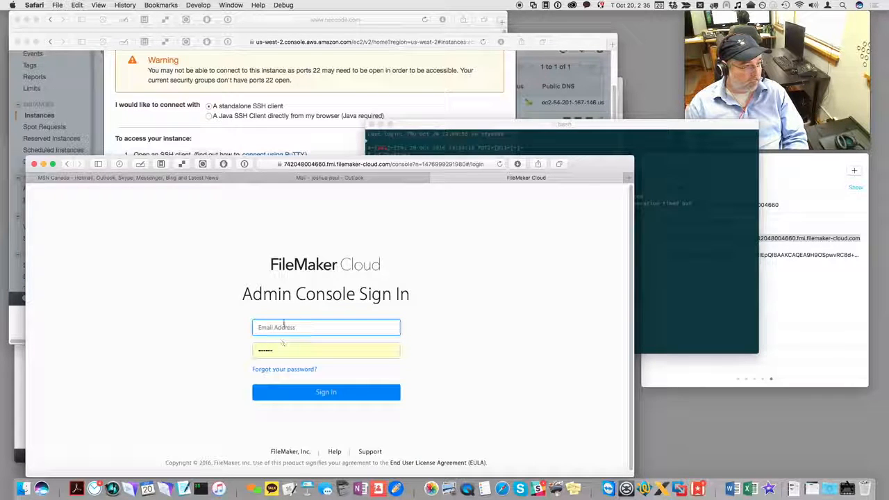
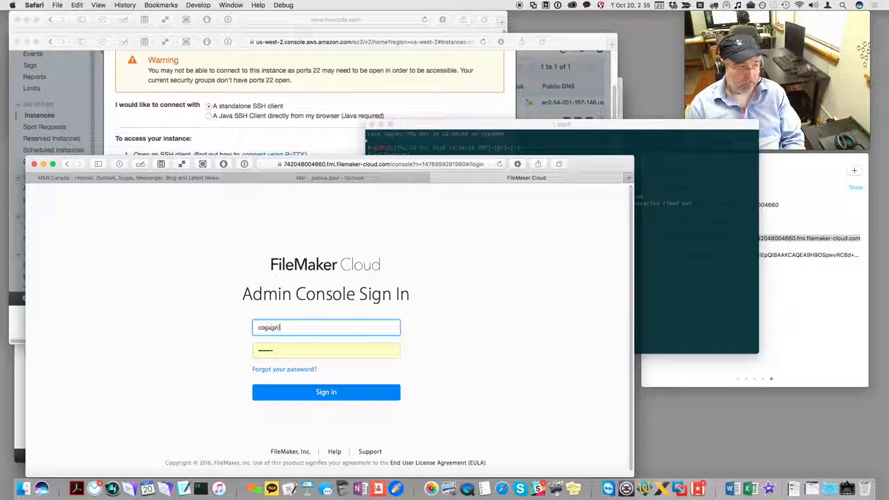
pyautogui.click(303, 392)
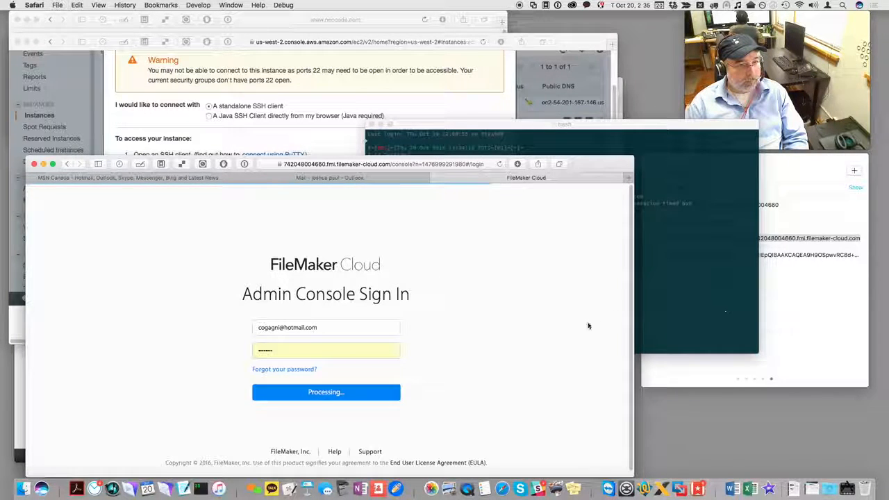
# - Recall the ssh command in the terminal, then replace the password with the one saved today
pyautogui.click(730, 326)
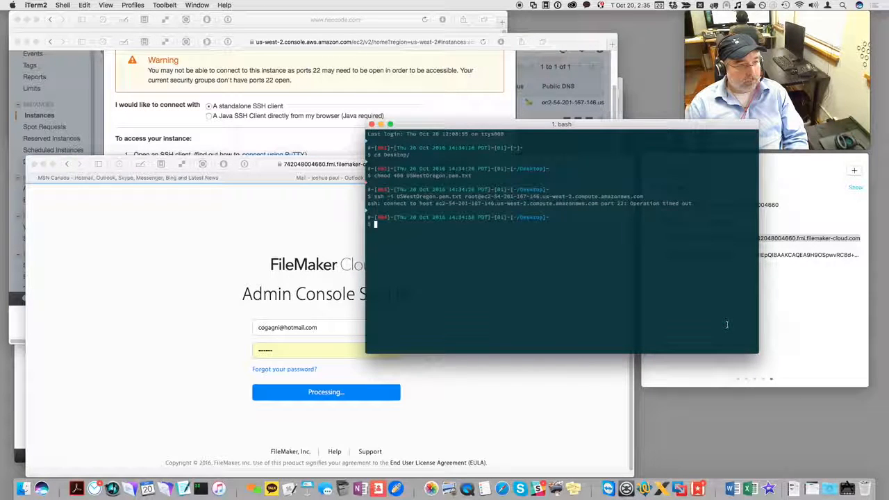
pyautogui.press('Up')
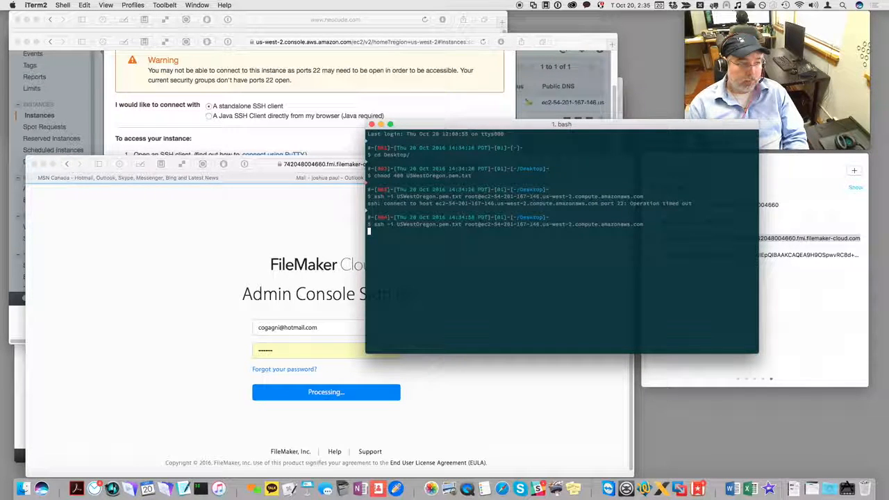
pyautogui.click(504, 415)
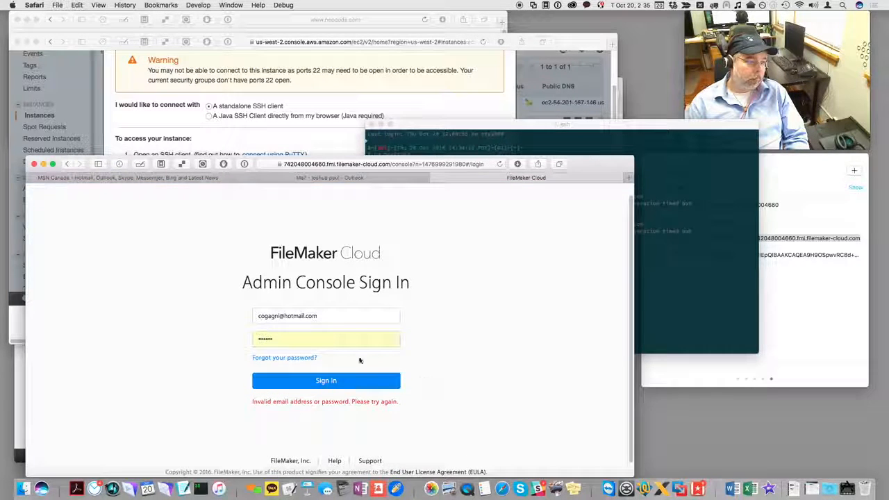
pyautogui.click(352, 335)
pyautogui.press('BackSpace')
pyautogui.press('BackSpace')
pyautogui.press('BackSpace')
pyautogui.press('BackSpace')
pyautogui.press('BackSpace')
pyautogui.press('BackSpace')
pyautogui.press('BackSpace')
pyautogui.press('BackSpace')
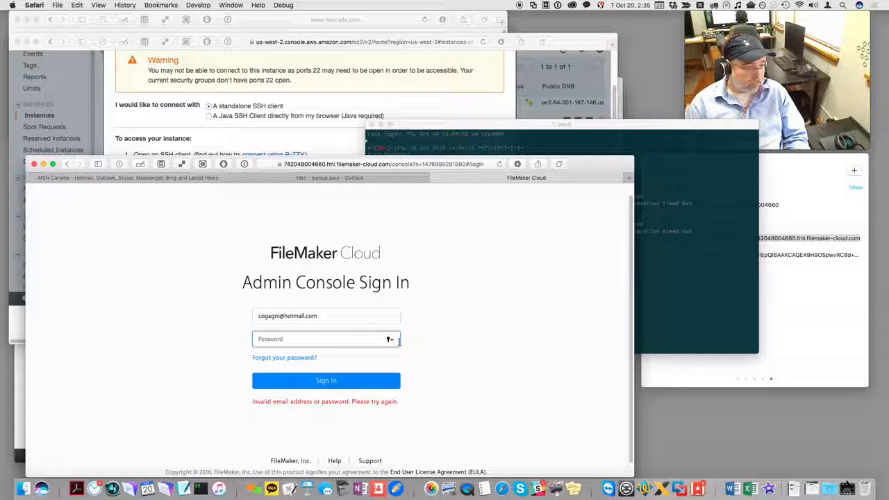
pyautogui.click(389, 340)
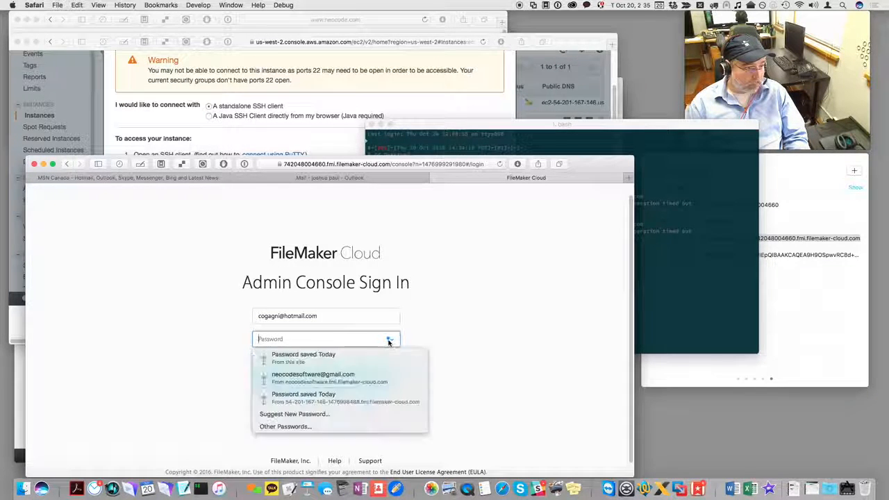
pyautogui.click(367, 357)
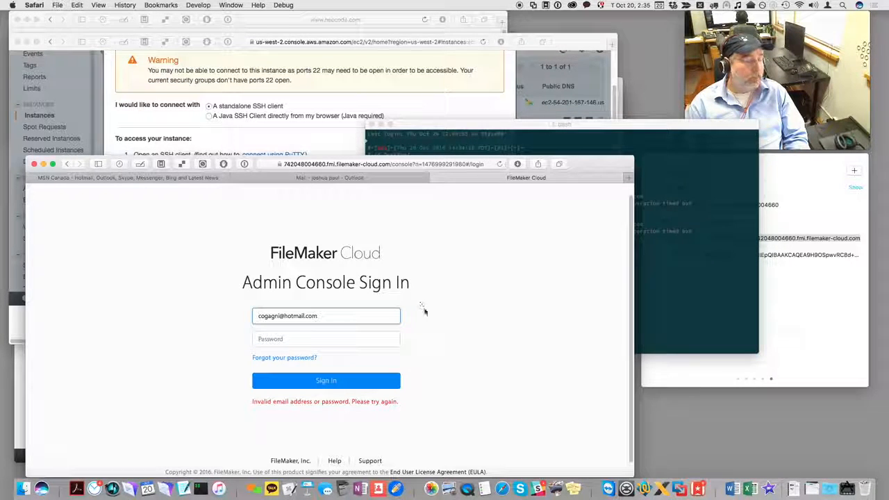
# - Fill the sign-in form with the second FileMaker-Cloud login from the password manager
pyautogui.click(556, 5)
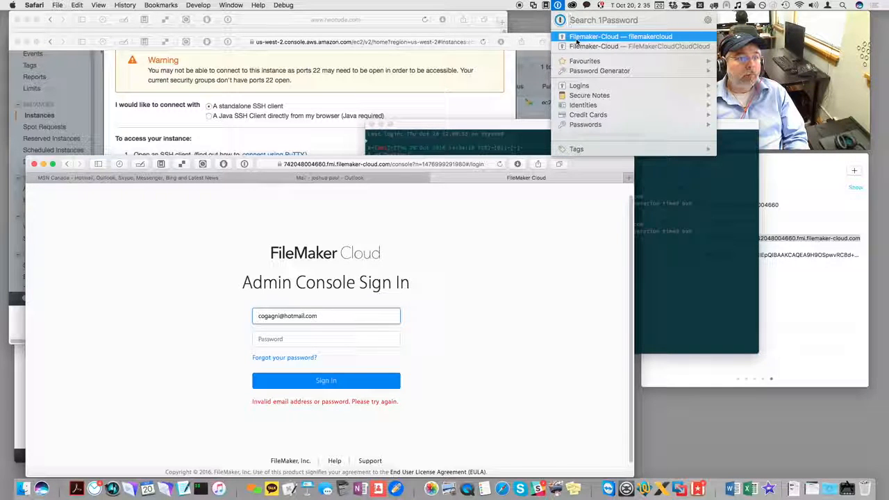
pyautogui.moveTo(576, 41)
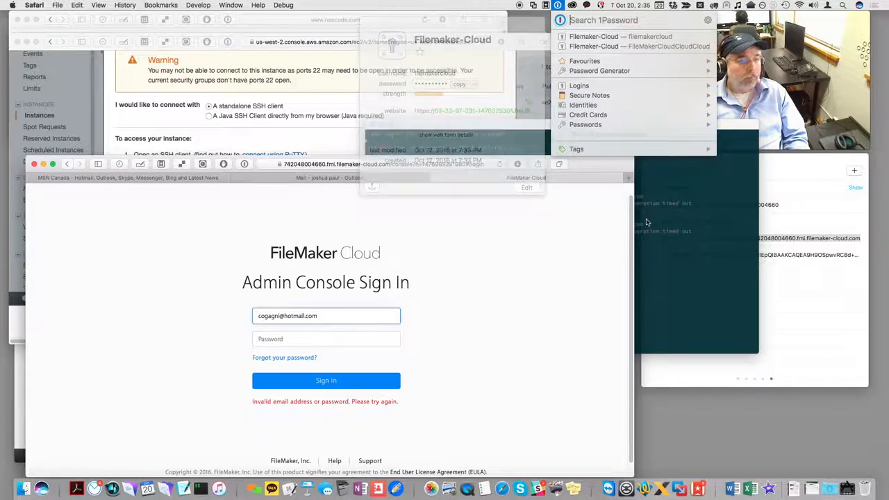
pyautogui.click(692, 268)
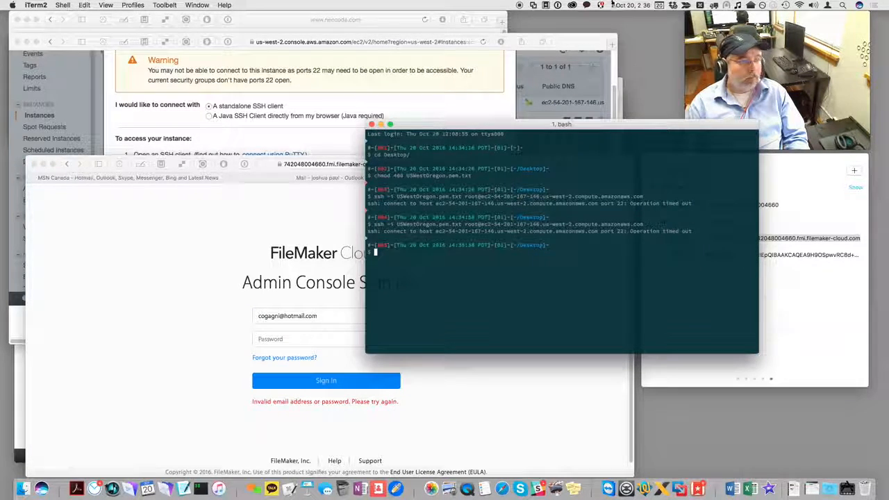
pyautogui.click(490, 411)
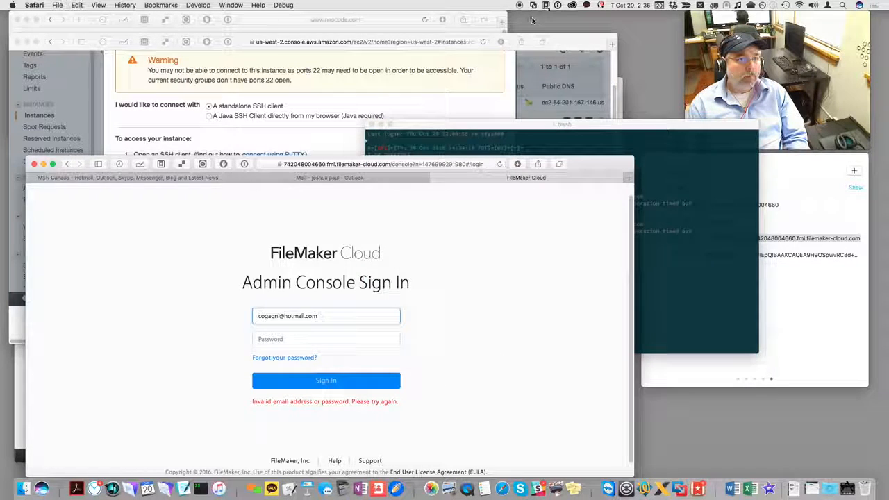
pyautogui.click(558, 5)
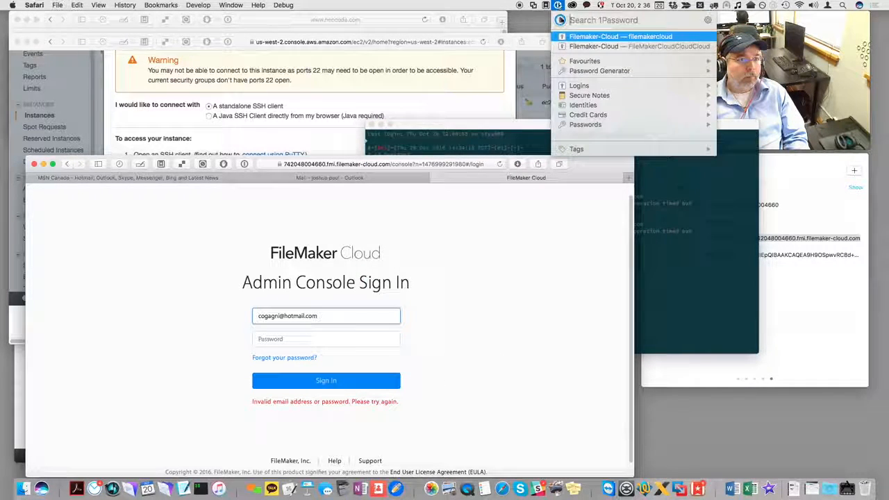
pyautogui.click(573, 48)
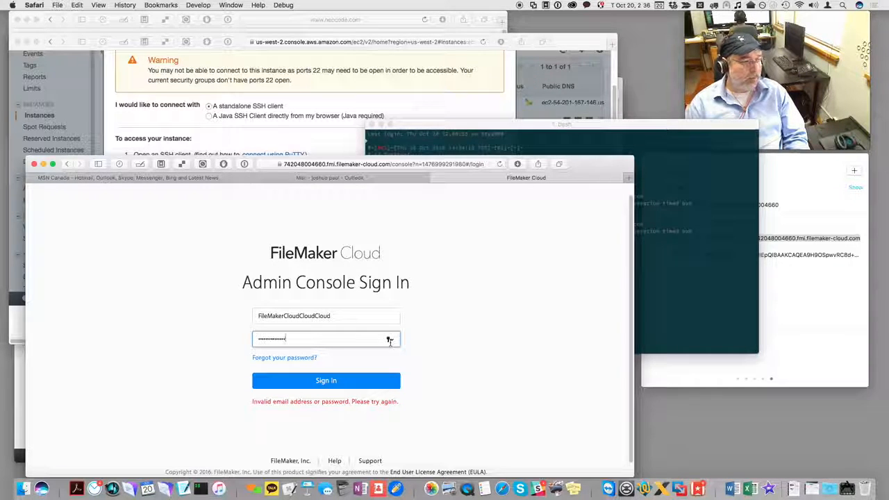
pyautogui.click(390, 338)
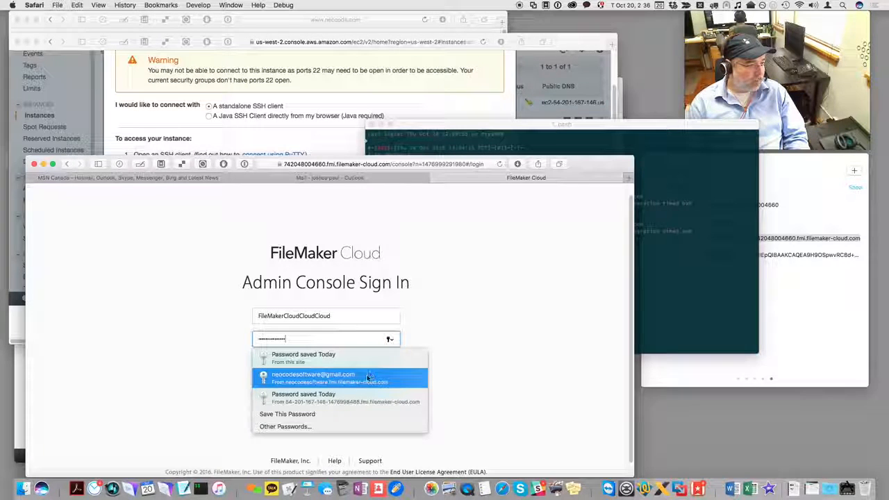
# - Fill in a saved filemaker- login, replace the username with the admin e-mail, and sign in
pyautogui.click(338, 426)
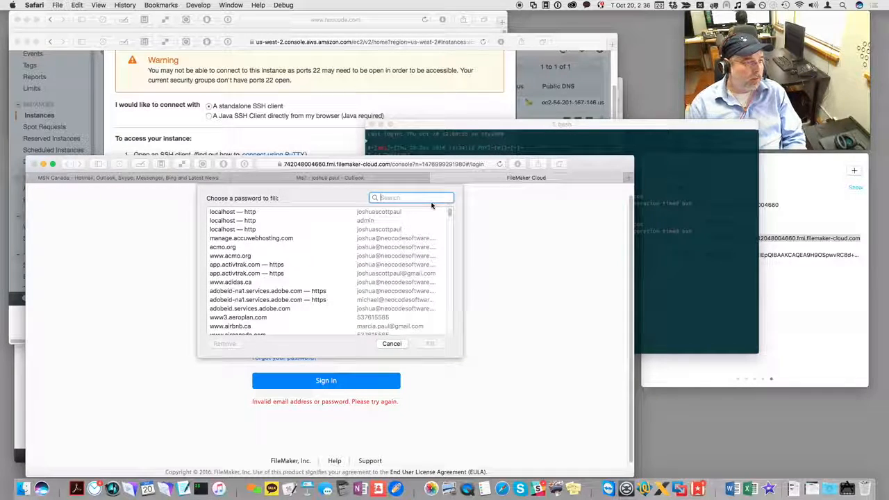
pyautogui.write('filema')
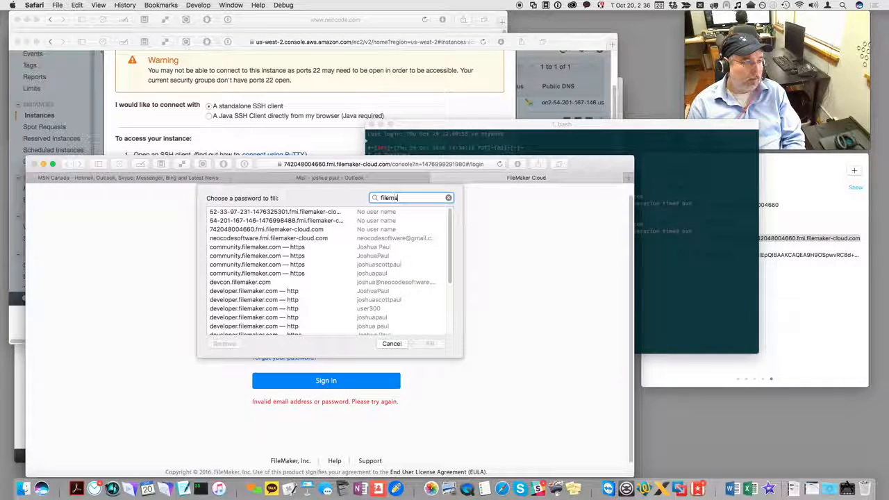
pyautogui.write('ker-')
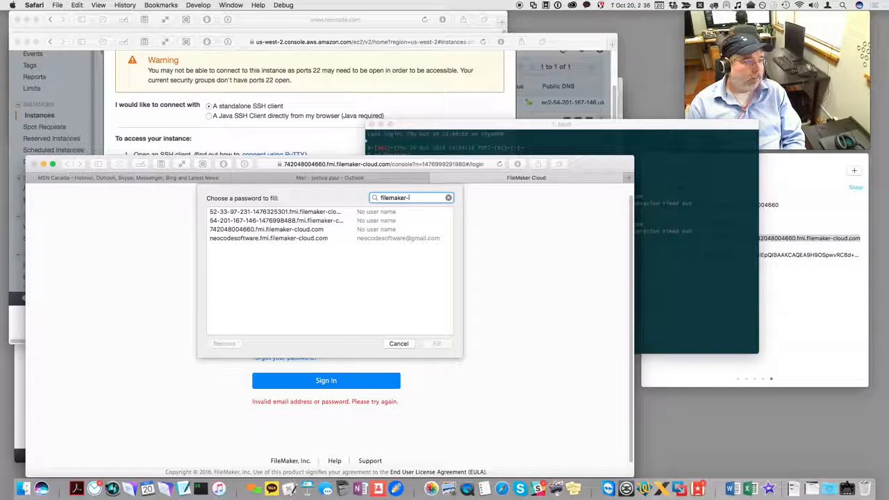
pyautogui.click(278, 220)
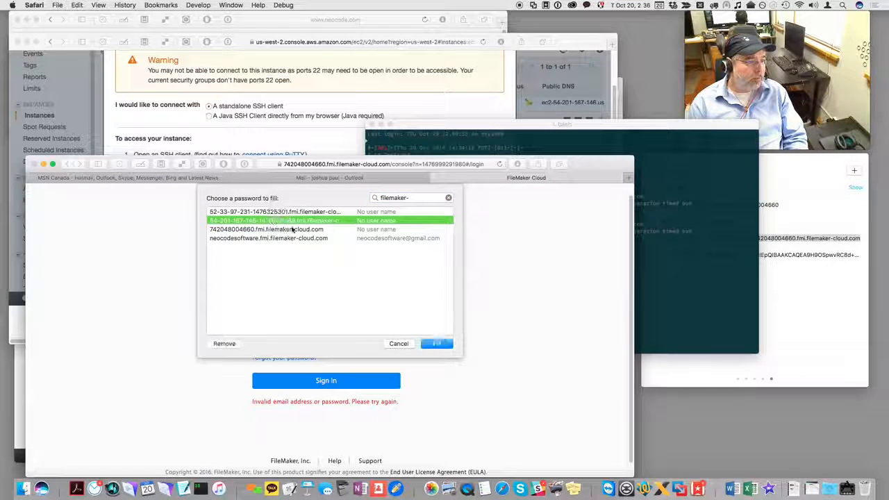
pyautogui.doubleClick(348, 222)
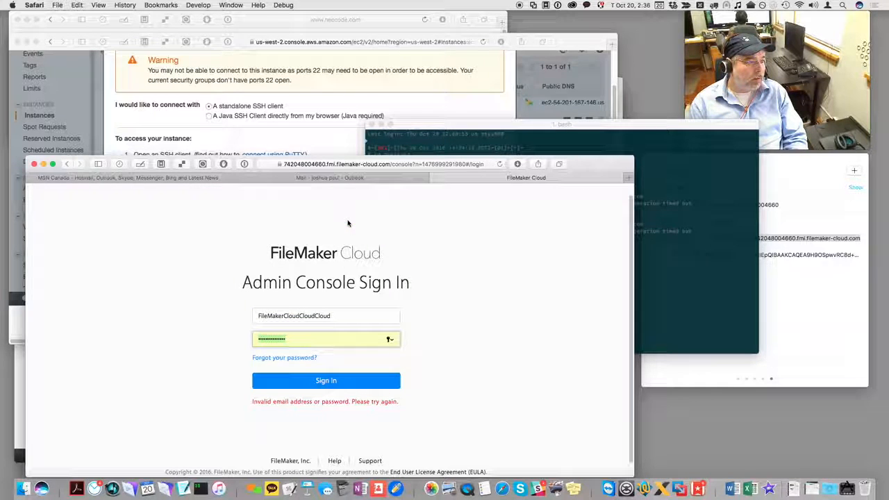
pyautogui.moveTo(363, 315); pyautogui.dragTo(264, 304)
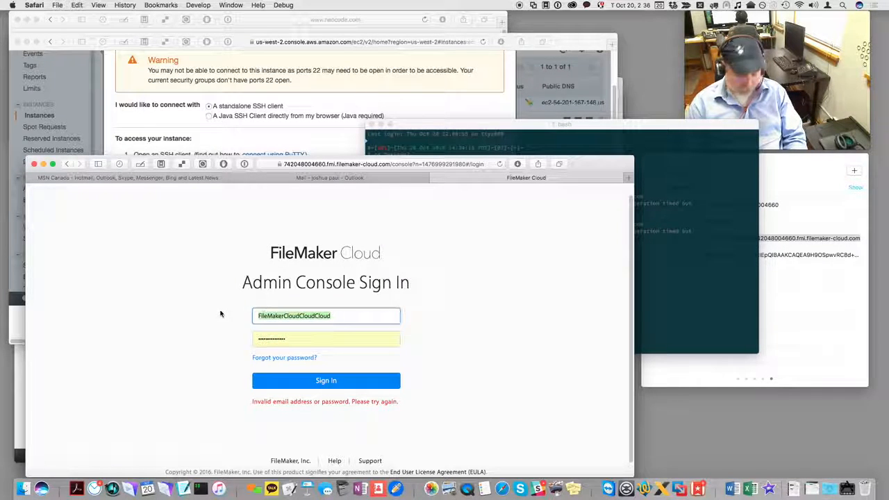
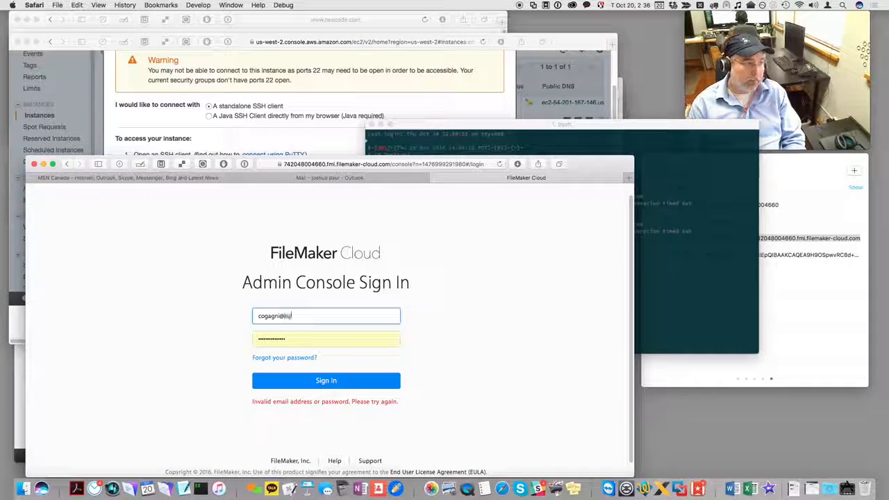
pyautogui.press('Return')
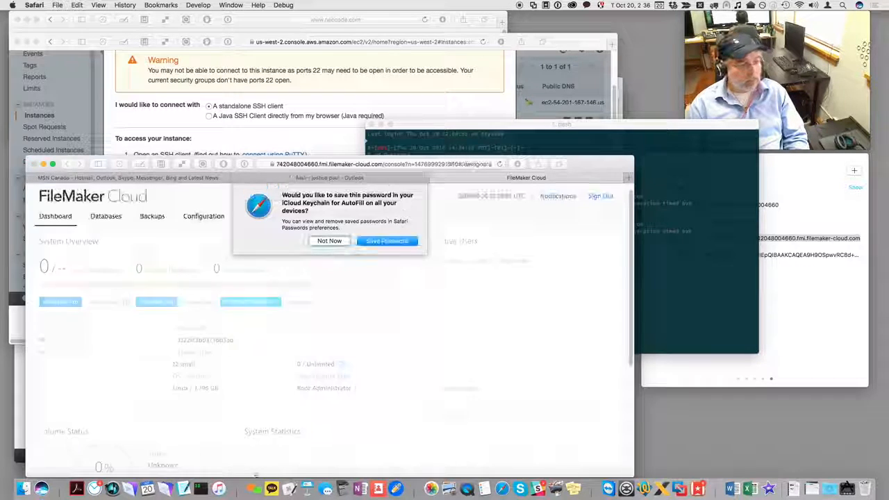
# - Save the password, enlarge the console window, and view Databases showing 0 databases
pyautogui.click(408, 240)
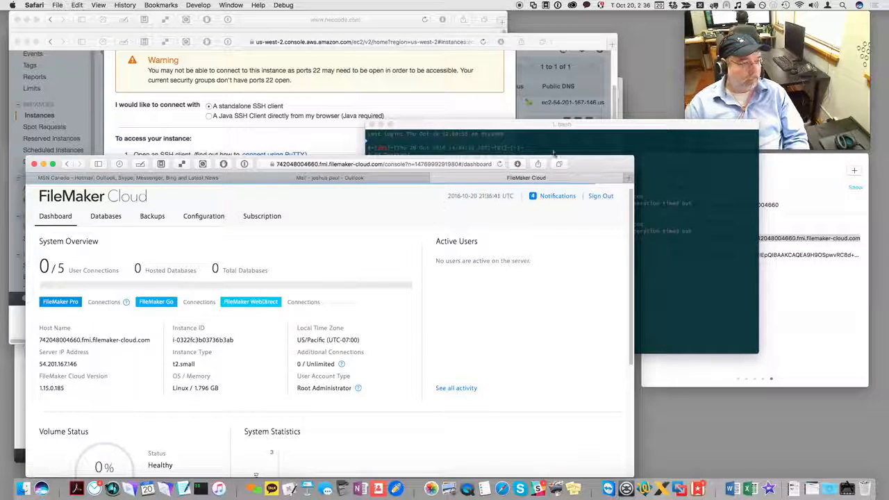
pyautogui.moveTo(575, 166); pyautogui.dragTo(594, 58)
pyautogui.moveTo(651, 369); pyautogui.dragTo(624, 475)
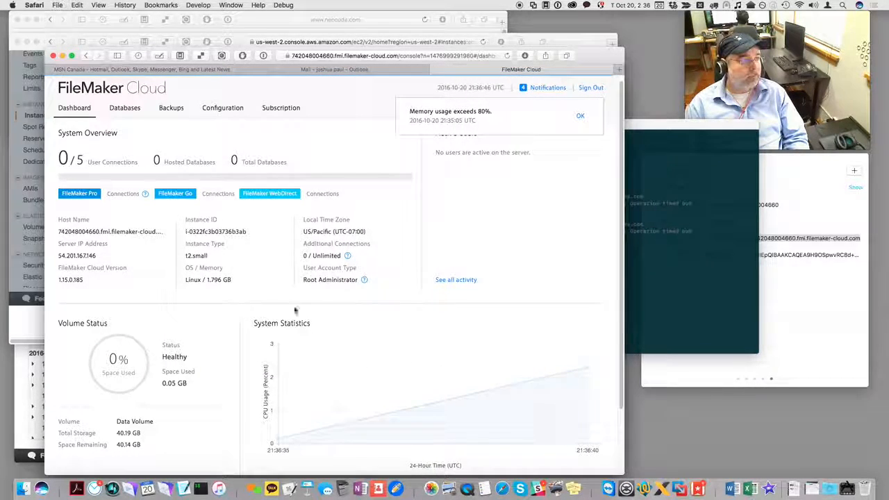
pyautogui.scroll(-4, 327, 358)
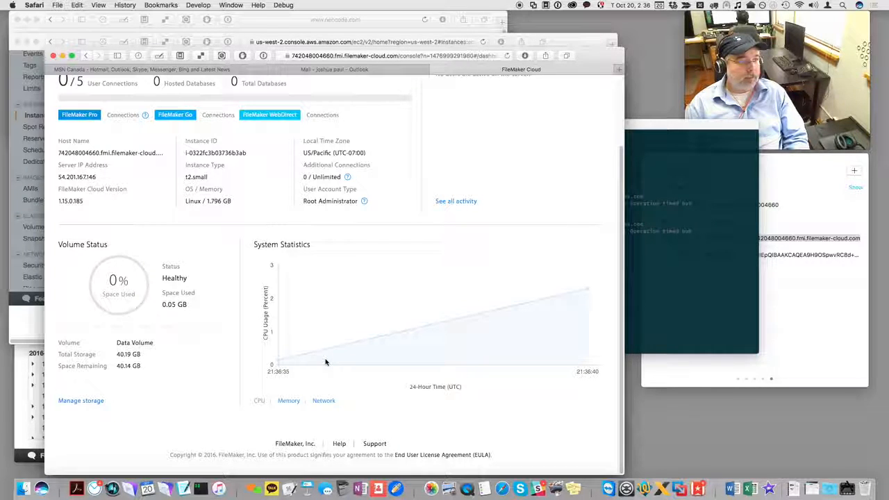
pyautogui.scroll(4, 326, 362)
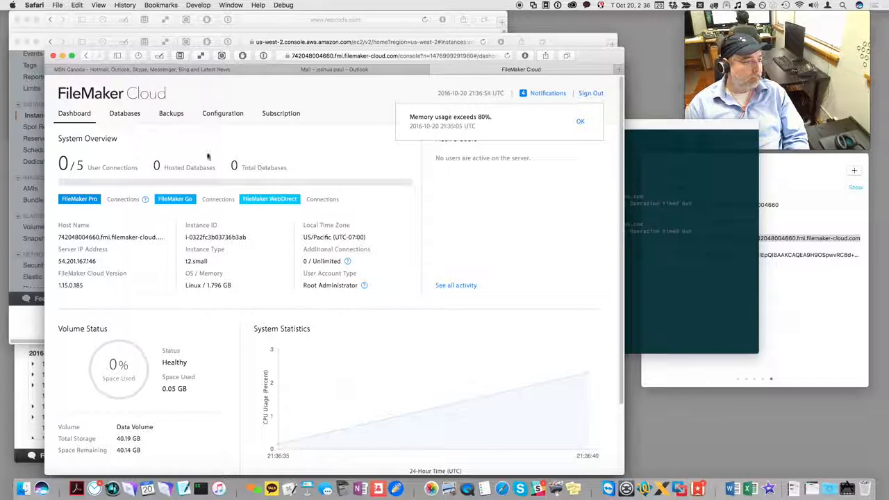
pyautogui.click(116, 111)
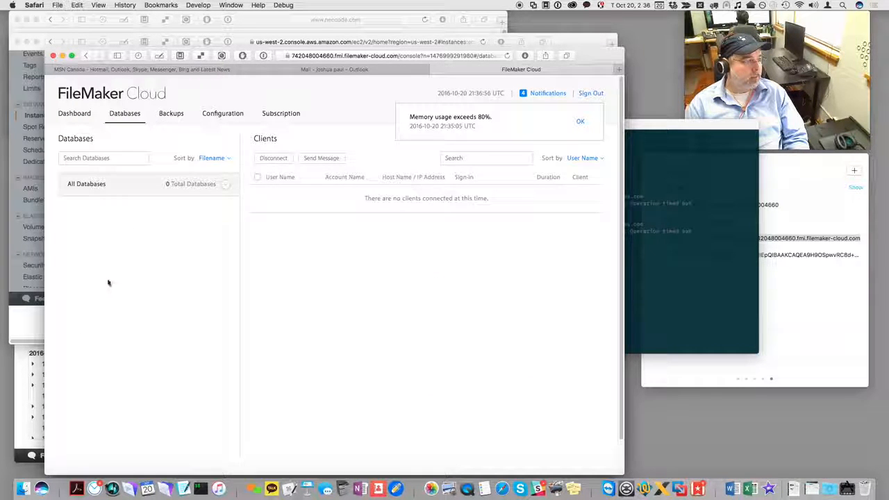
# - Review Backups, SSL Certificates, ODBC Sources, Password and Users, System Configuration, then Subscription
pyautogui.click(169, 116)
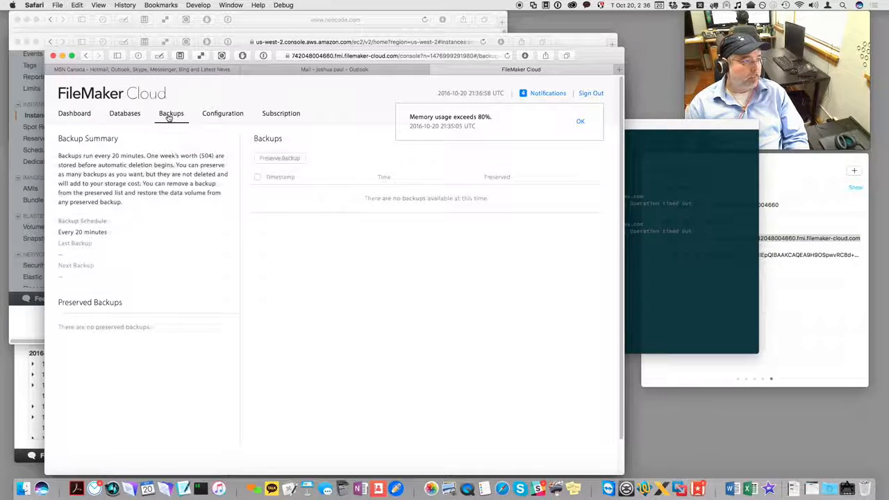
pyautogui.click(225, 115)
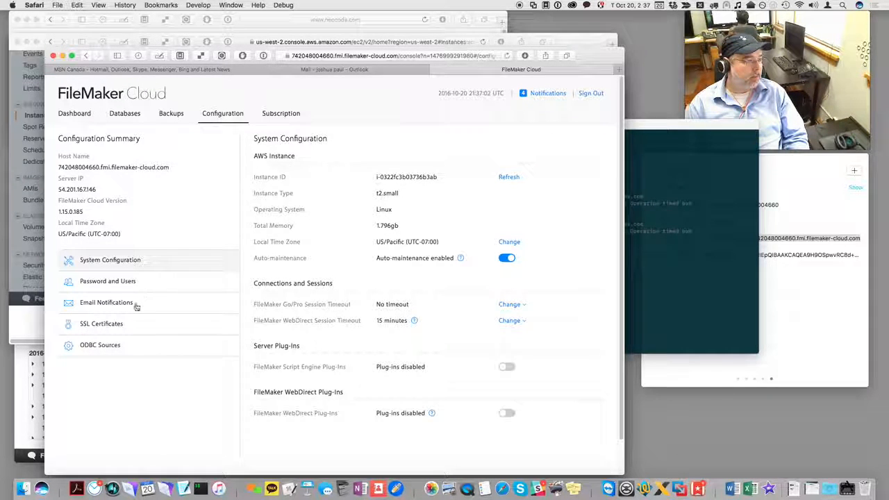
pyautogui.click(102, 326)
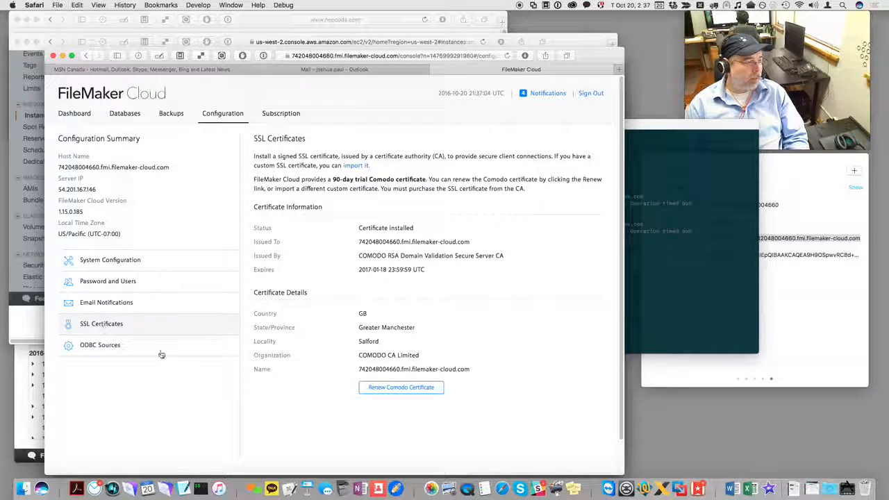
pyautogui.click(104, 345)
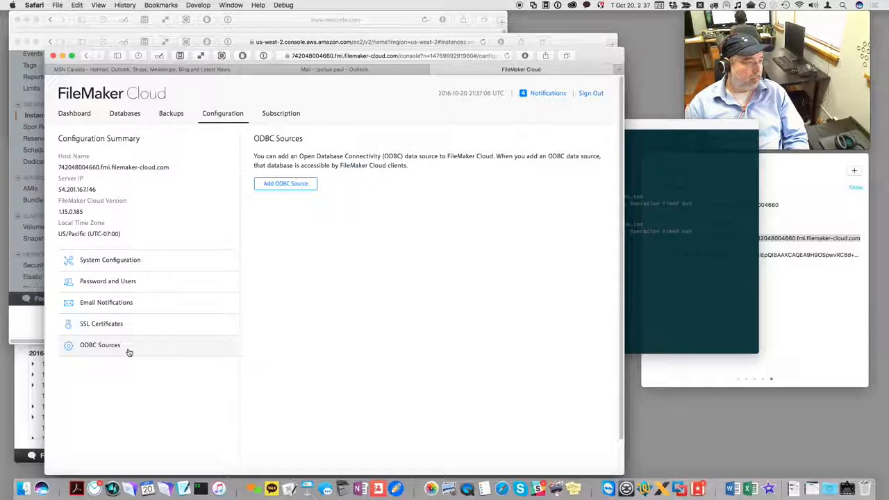
pyautogui.click(141, 290)
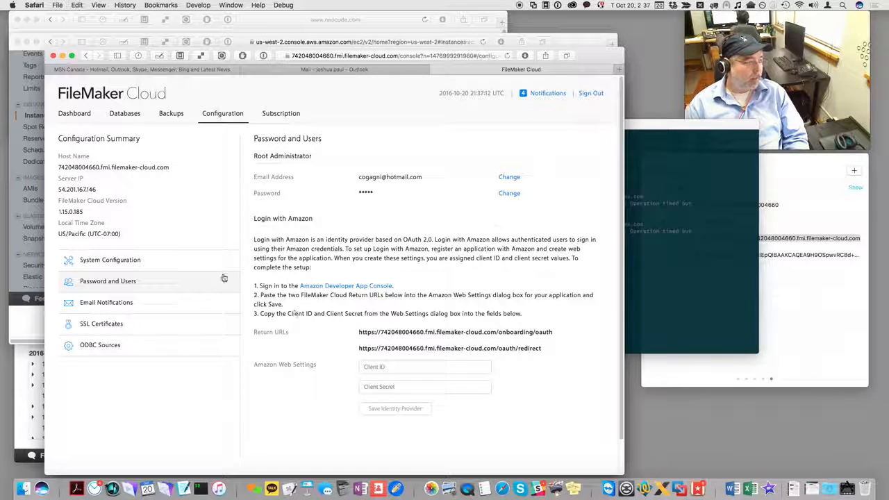
pyautogui.click(191, 261)
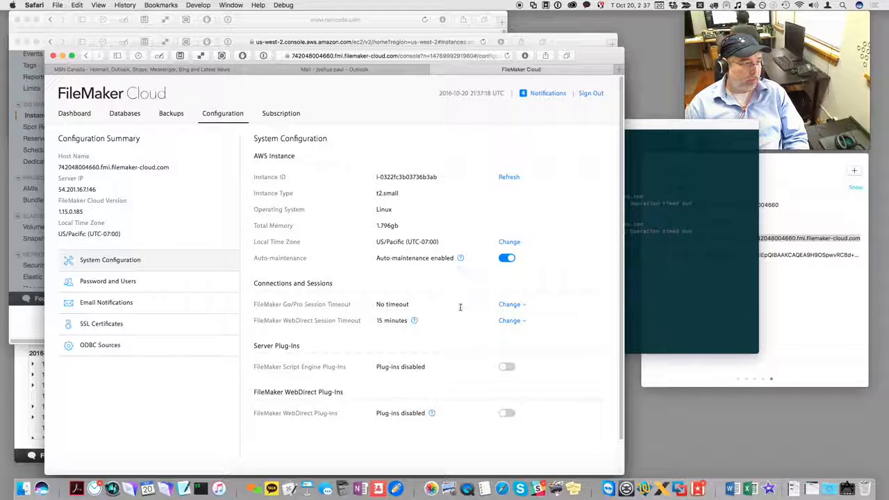
pyautogui.click(289, 114)
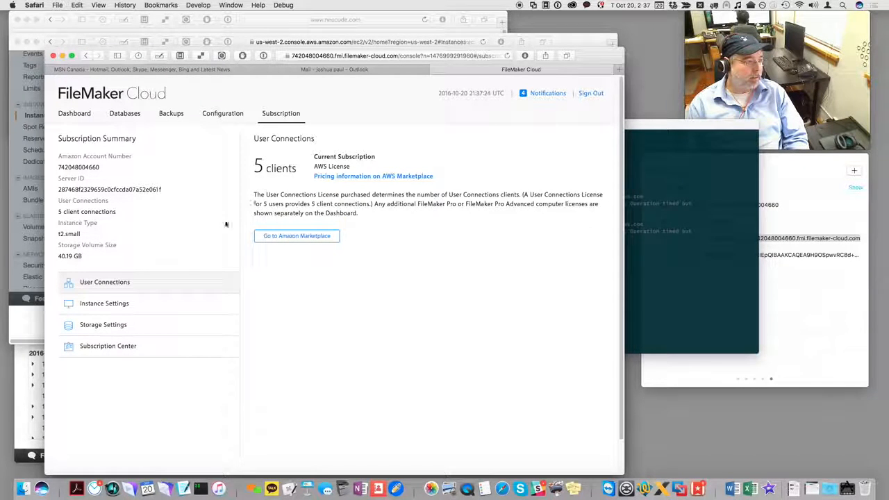
# - Check the Instance Settings and Storage Settings options, then return to the Dashboard
pyautogui.click(93, 303)
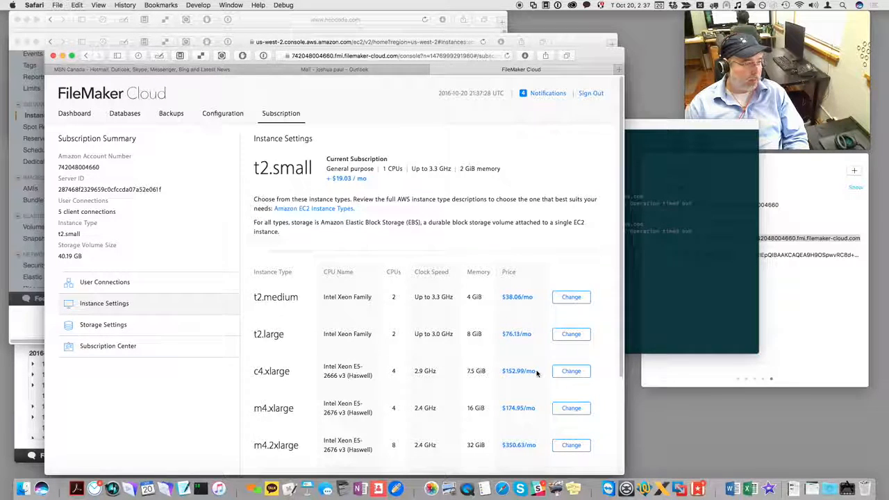
pyautogui.click(137, 325)
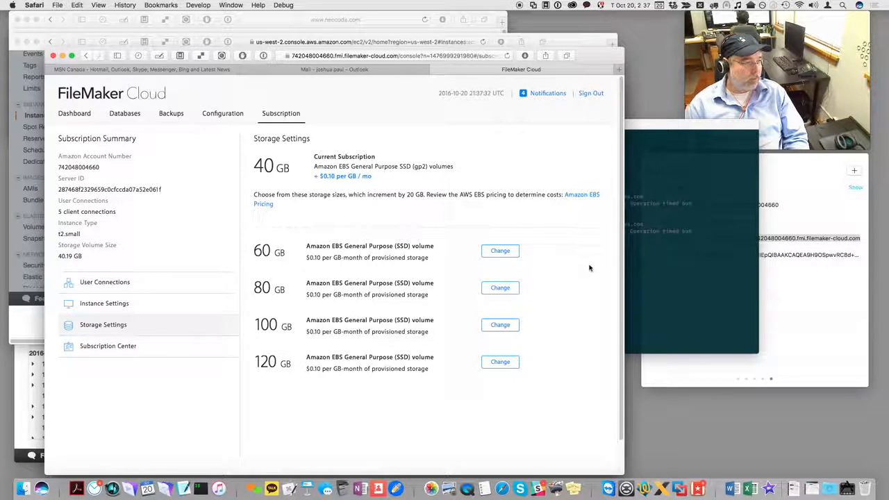
pyautogui.click(85, 114)
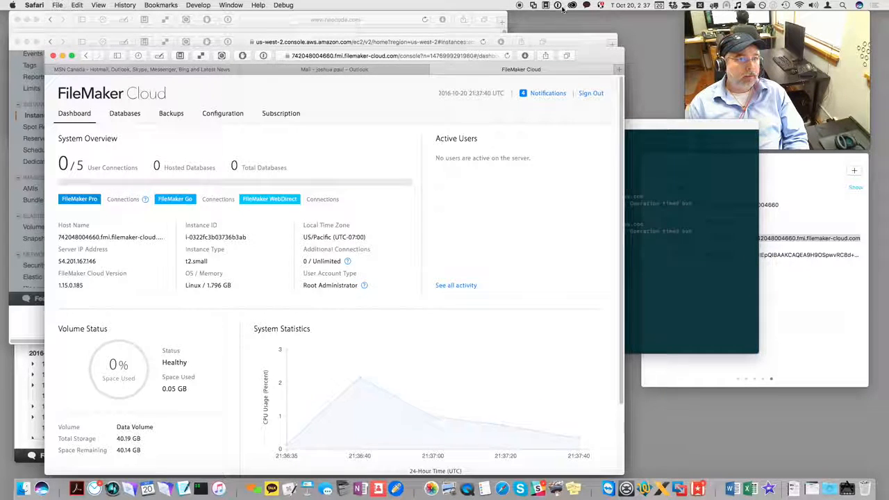
pyautogui.click(592, 93)
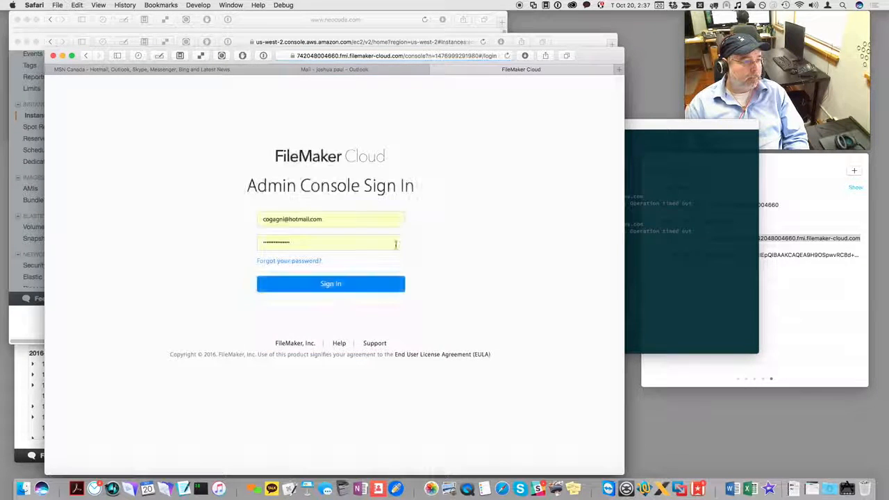
pyautogui.click(379, 243)
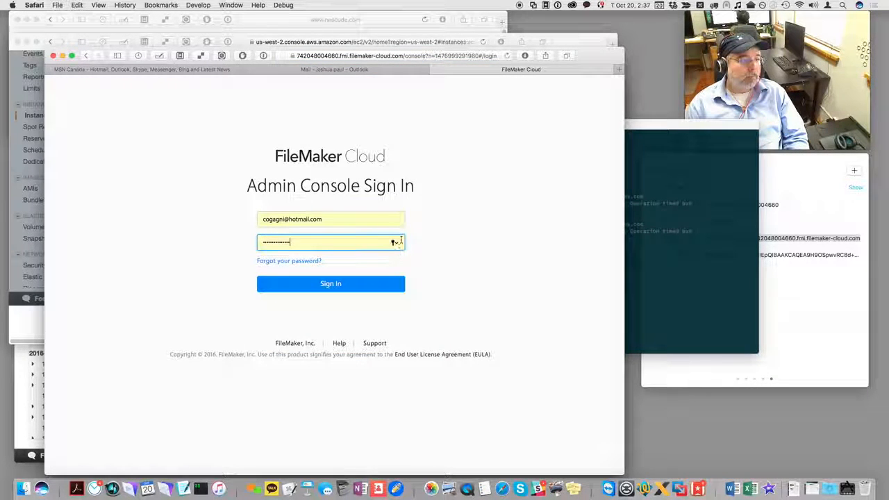
pyautogui.click(394, 243)
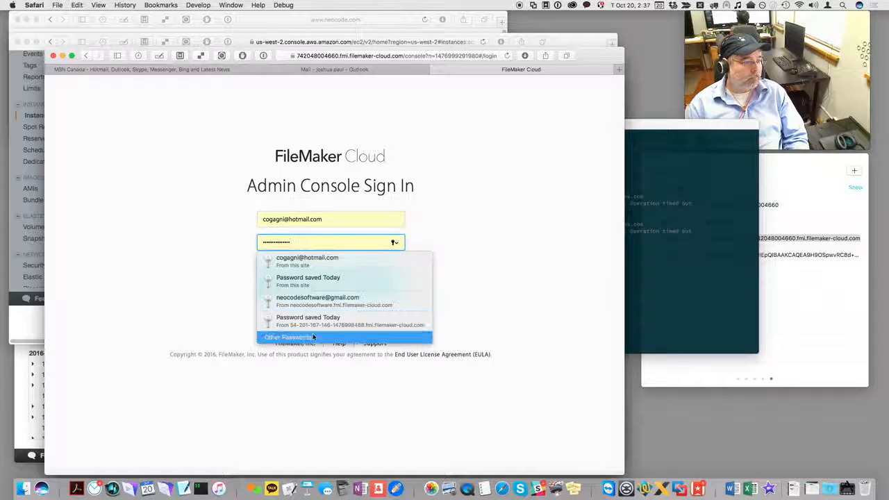
pyautogui.click(476, 253)
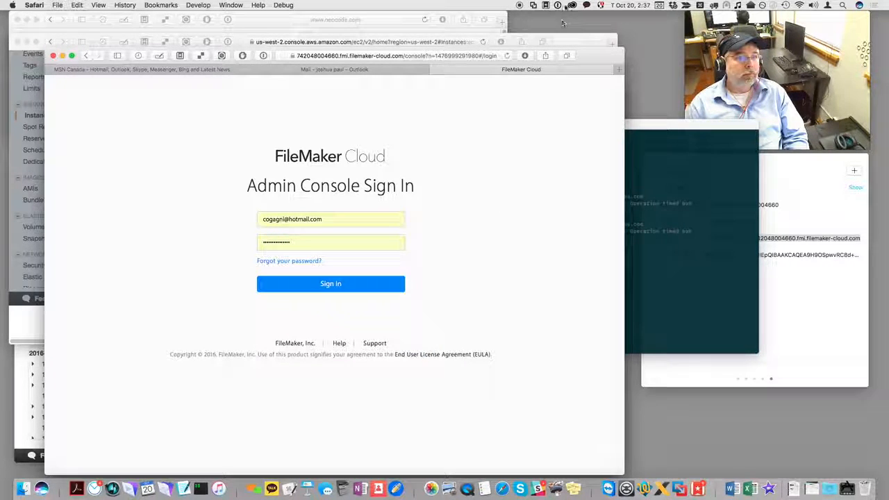
pyautogui.click(368, 286)
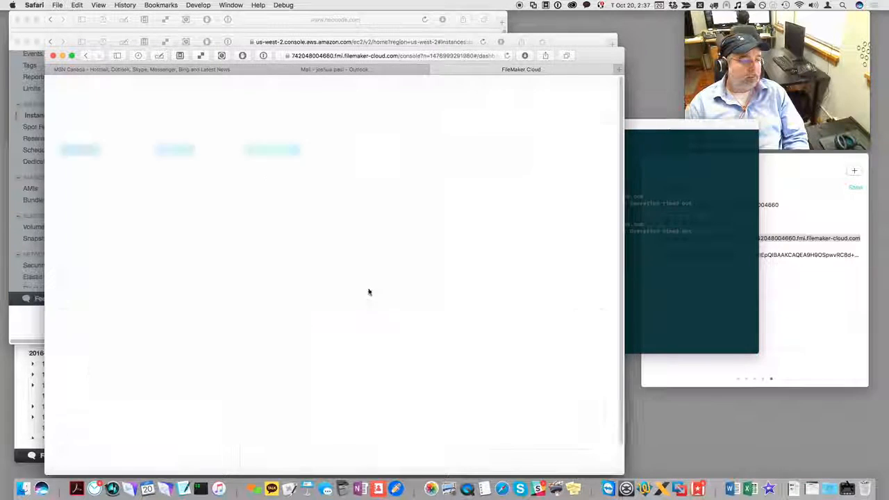
pyautogui.click(558, 5)
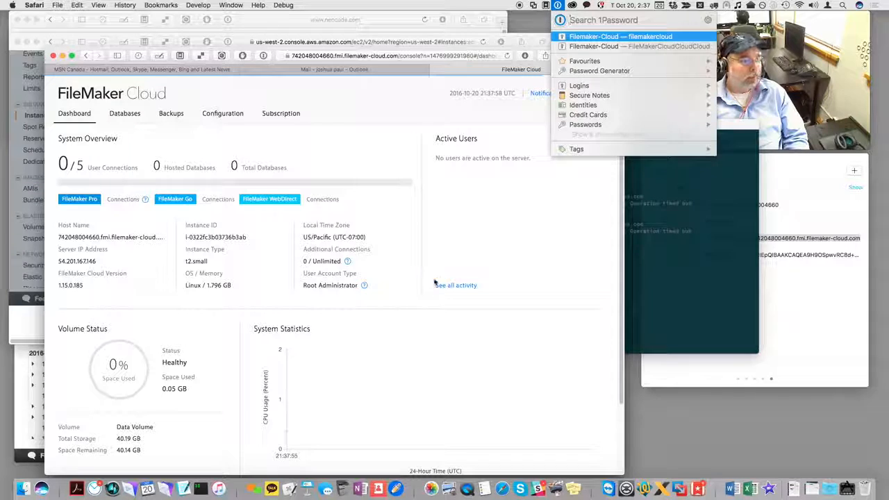
pyautogui.click(439, 242)
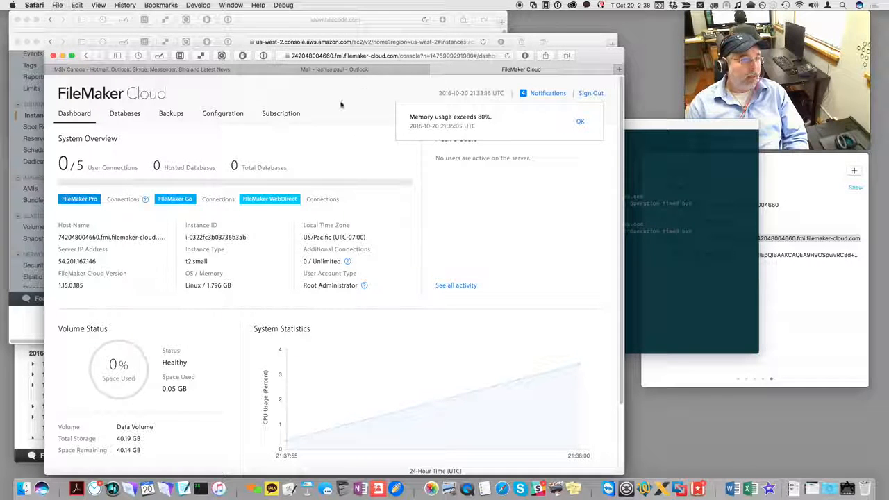
# - From the Subscription Center, open the FileMaker WebDirect Launch Center in a new tab
pyautogui.click(282, 114)
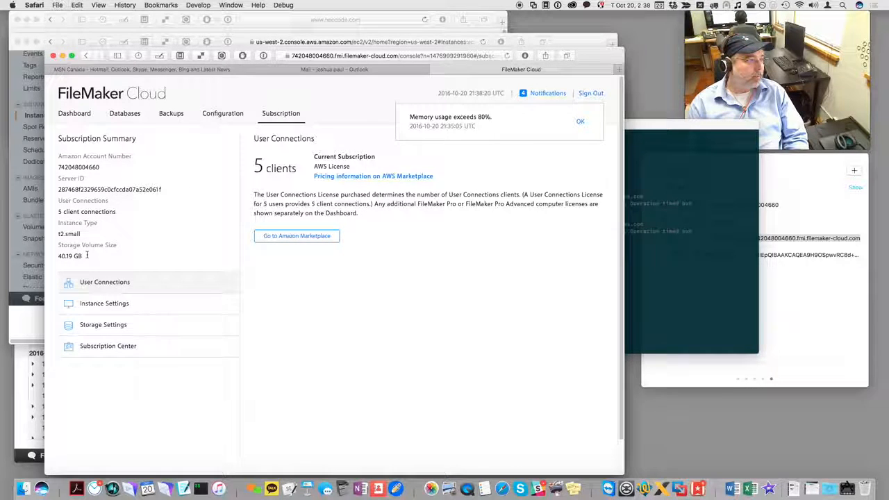
pyautogui.click(126, 330)
pyautogui.click(125, 345)
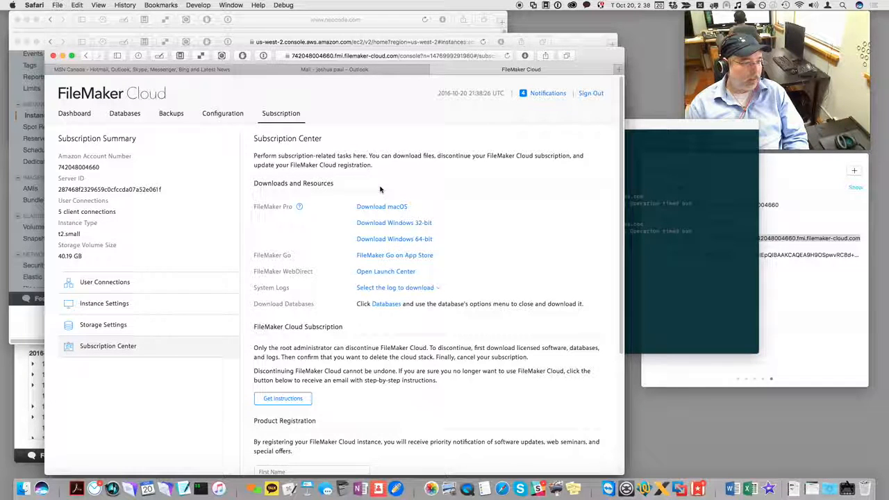
pyautogui.click(372, 275)
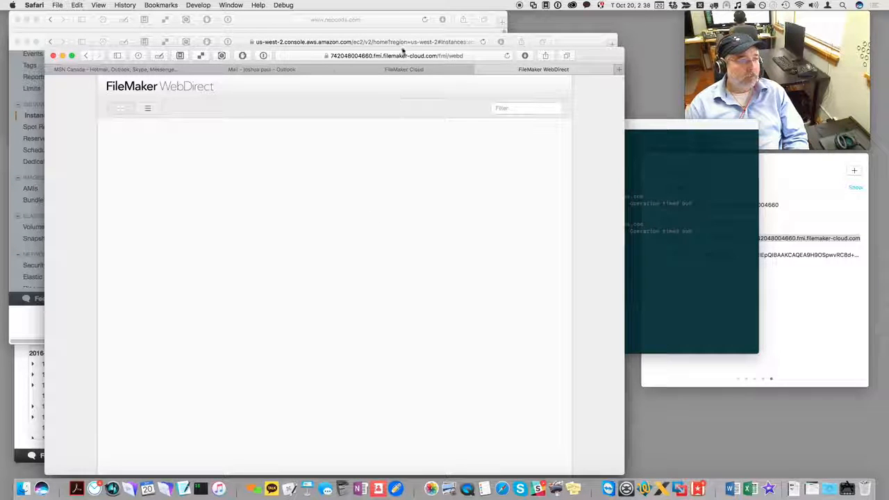
# - Return to the FileMaker Cloud tab, then switch to FileMaker Pro Advanced's File menu
pyautogui.click(396, 73)
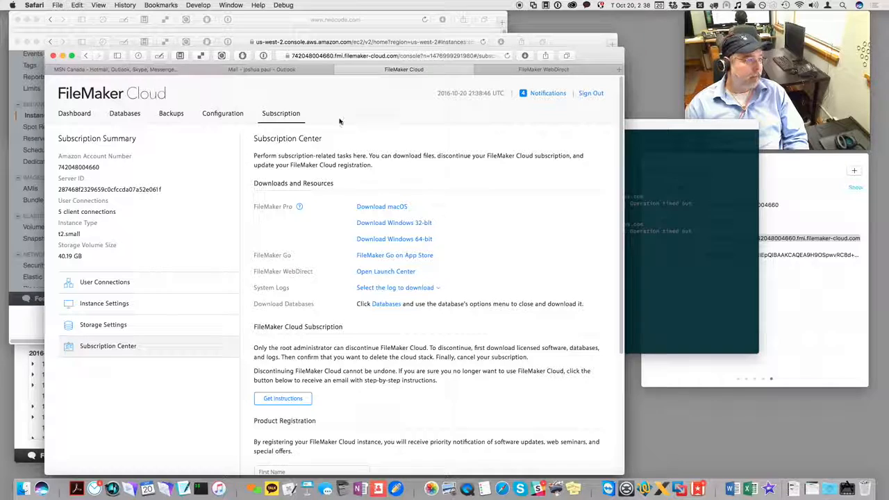
pyautogui.press('super+Tab')
pyautogui.press('super+Tab')
pyautogui.press('super+Tab')
pyautogui.press('super+Tab')
pyautogui.press('super+Tab')
pyautogui.press('super+Tab')
pyautogui.press('super+Tab')
pyautogui.press('super+Tab')
pyautogui.press('super+Tab')
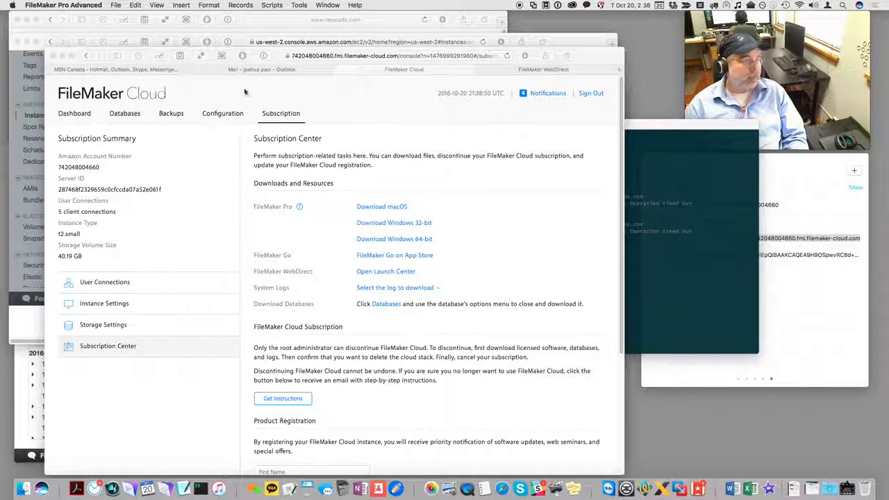
pyautogui.click(116, 4)
# - Open Upload to FileMaker Server and select the cloud server's host name in Safari's address bar
pyautogui.moveTo(141, 88)
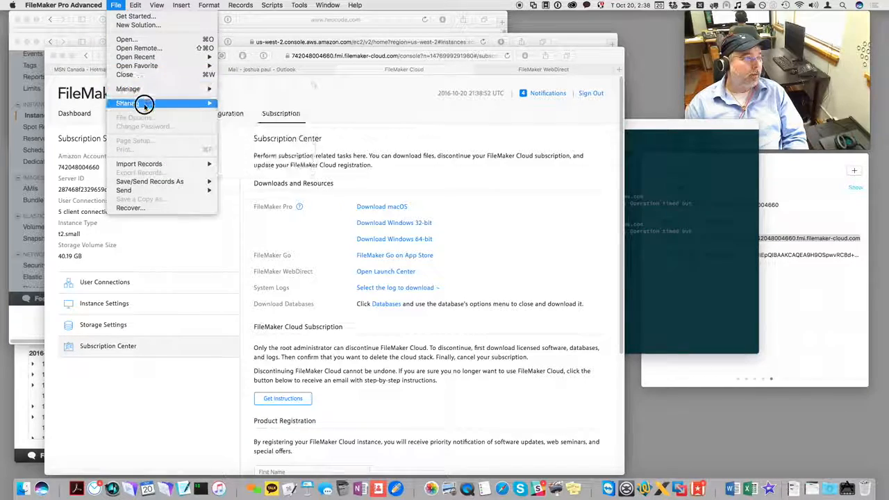
pyautogui.click(260, 104)
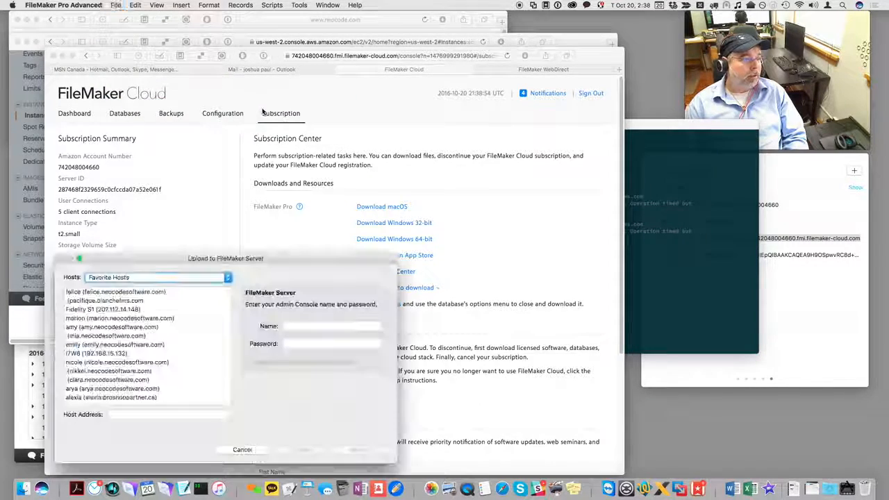
pyautogui.click(503, 242)
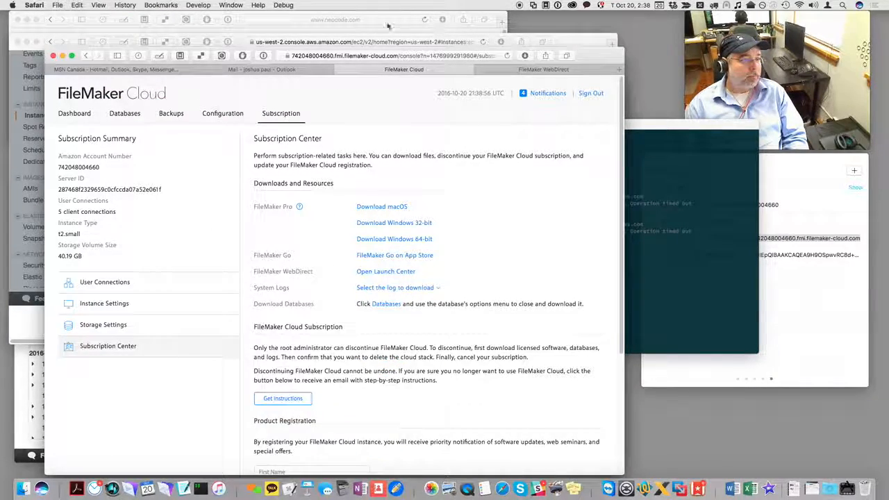
pyautogui.click(398, 56)
pyautogui.click(410, 55)
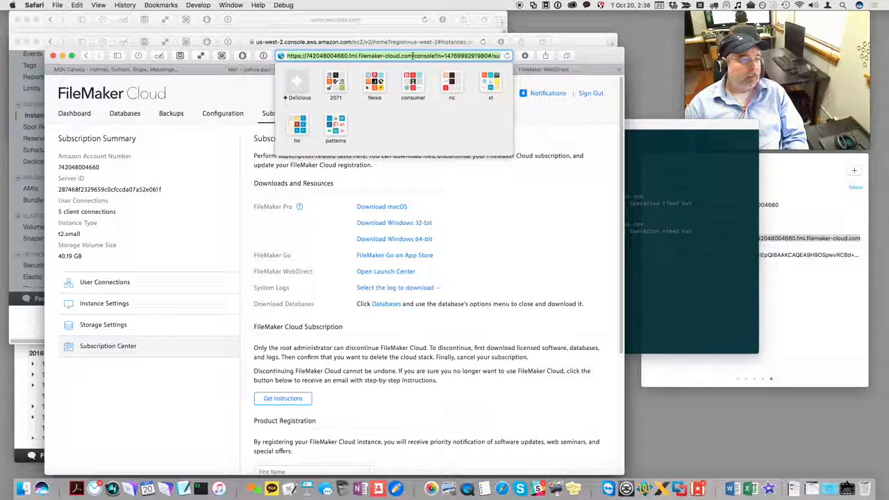
pyautogui.moveTo(412, 56); pyautogui.dragTo(306, 55)
pyautogui.press('super+c')
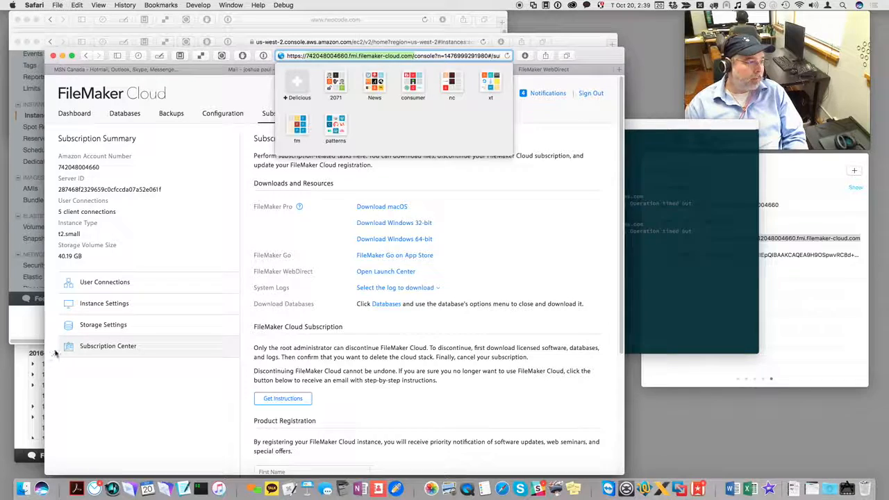
# - Paste the fmi.filemaker-cloud.com host name as Host Address without the trailing slash, then try a saved host
pyautogui.press('super+Tab')
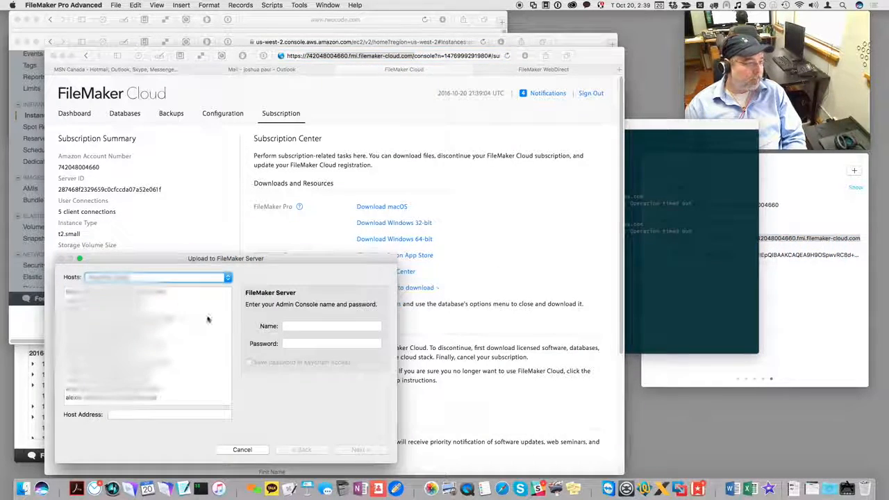
pyautogui.click(124, 415)
pyautogui.write('742048004660.fmi.filemaker-cloud.com/')
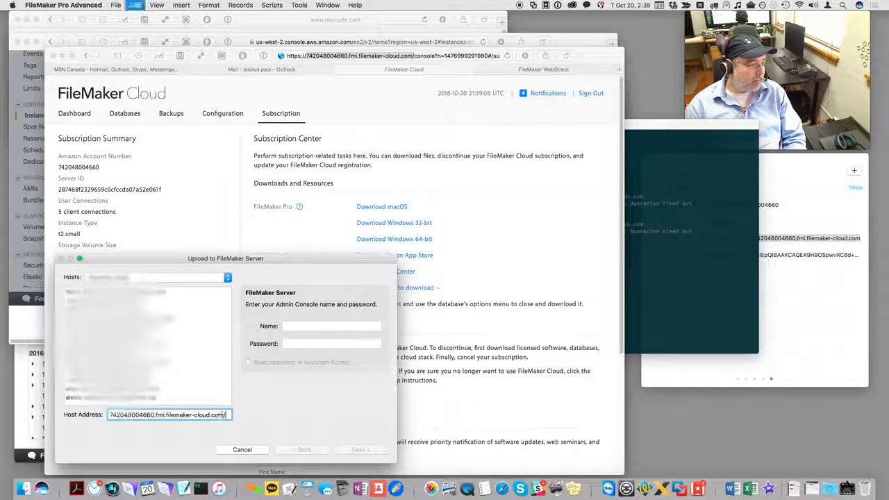
pyautogui.press('BackSpace')
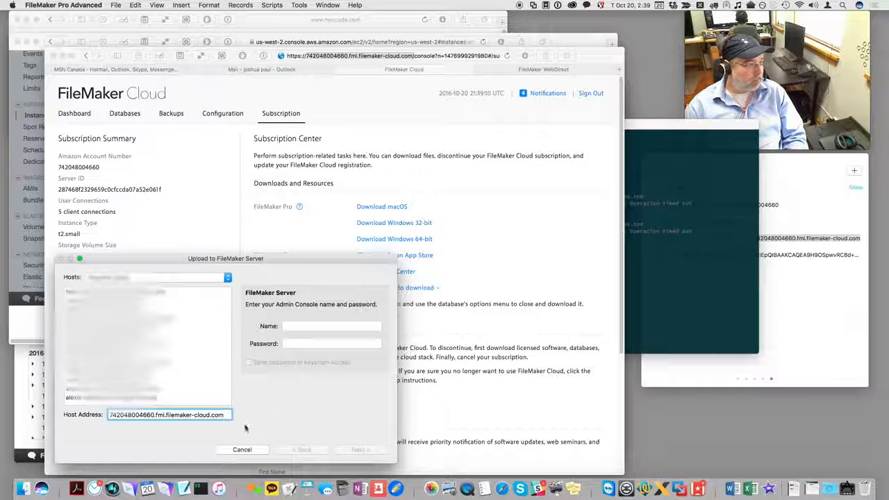
pyautogui.moveTo(184, 278); pyautogui.dragTo(292, 434)
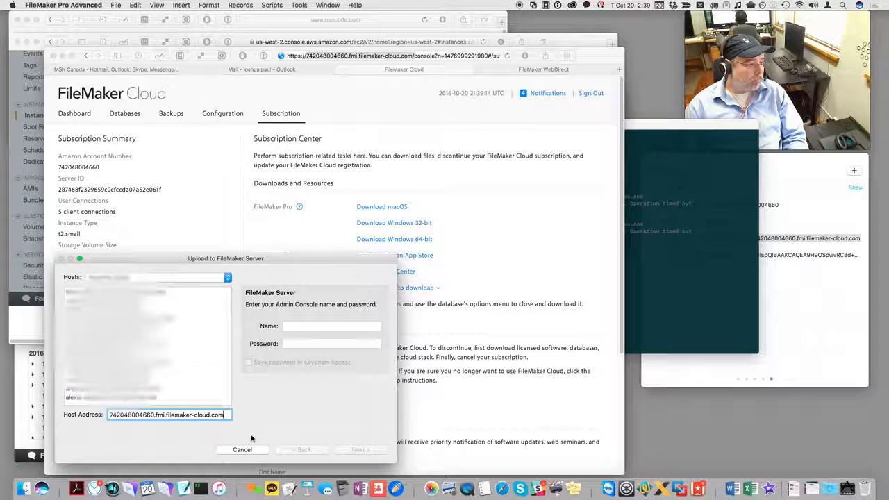
pyautogui.doubleClick(201, 379)
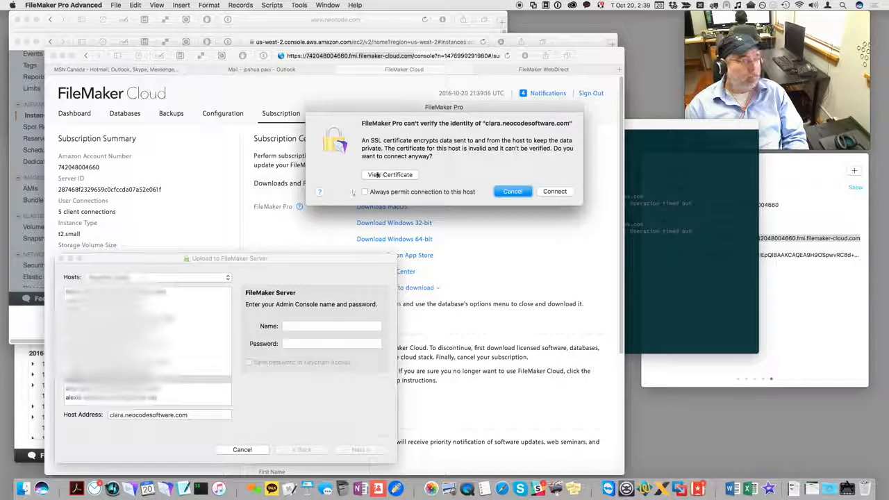
# - Dismiss the certificate warning and replace the Host Address with the cloud server's host name
pyautogui.moveTo(418, 108); pyautogui.dragTo(453, 139)
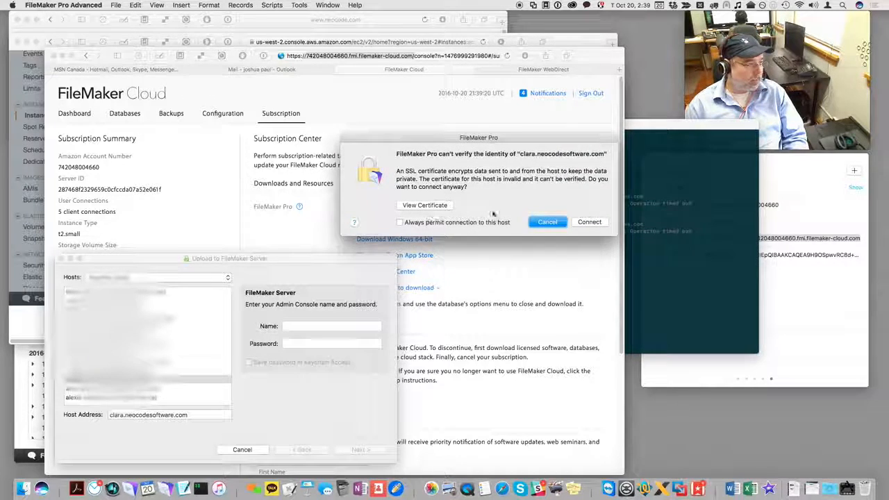
pyautogui.click(589, 222)
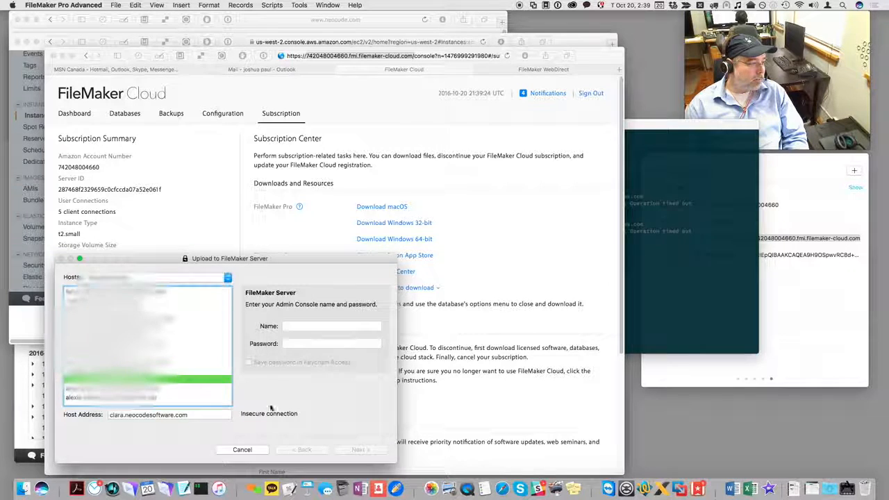
pyautogui.click(195, 416)
pyautogui.tripleClick(195, 416)
pyautogui.press('super+v')
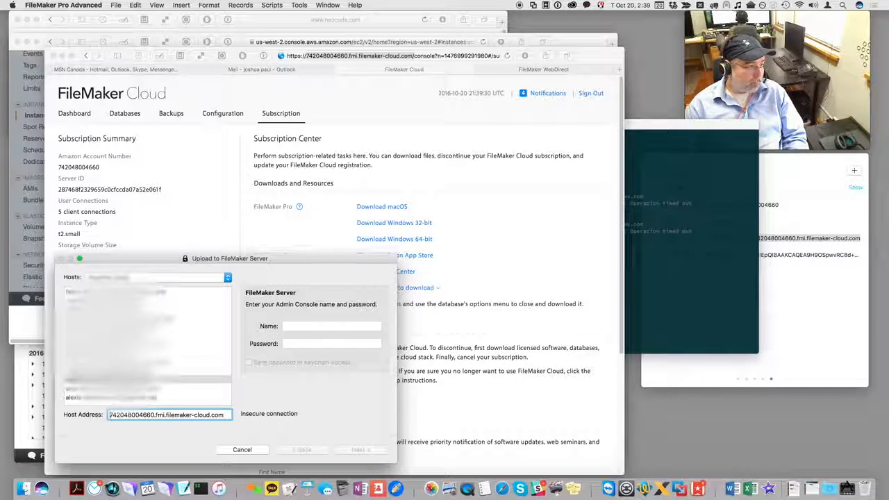
# - Enter the administrator's e-mail as the Admin Console name and copy the host address
pyautogui.click(348, 325)
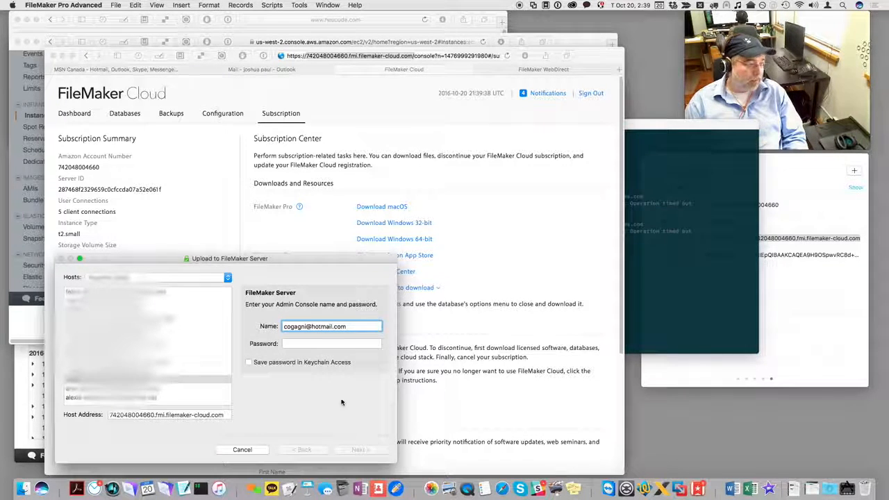
pyautogui.click(160, 414)
pyautogui.press('super+a')
pyautogui.press('super+c')
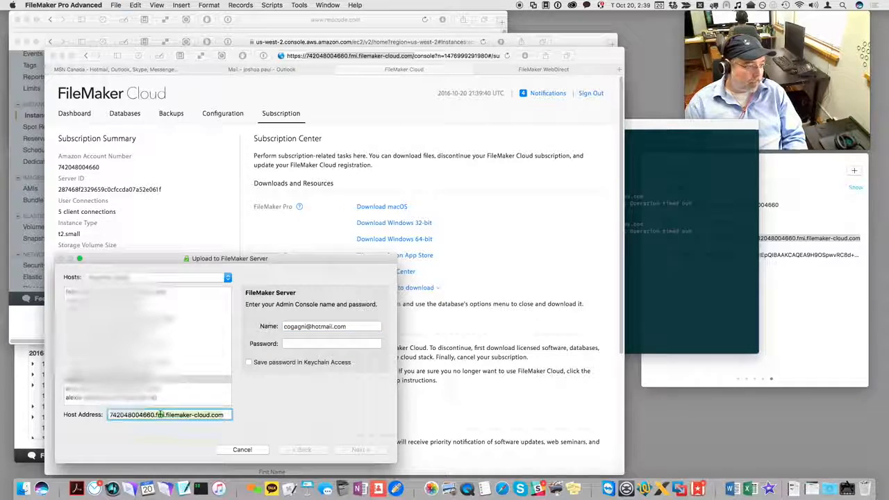
pyautogui.press('super+space')
pyautogui.write('kley')
pyautogui.press('BackSpace')
pyautogui.press('BackSpace')
pyautogui.press('BackSpace')
pyautogui.press('BackSpace')
# - In Keychain Access, find the cloud host's saved login and copy its password, authorizing with the keychain password
pyautogui.write('keych')
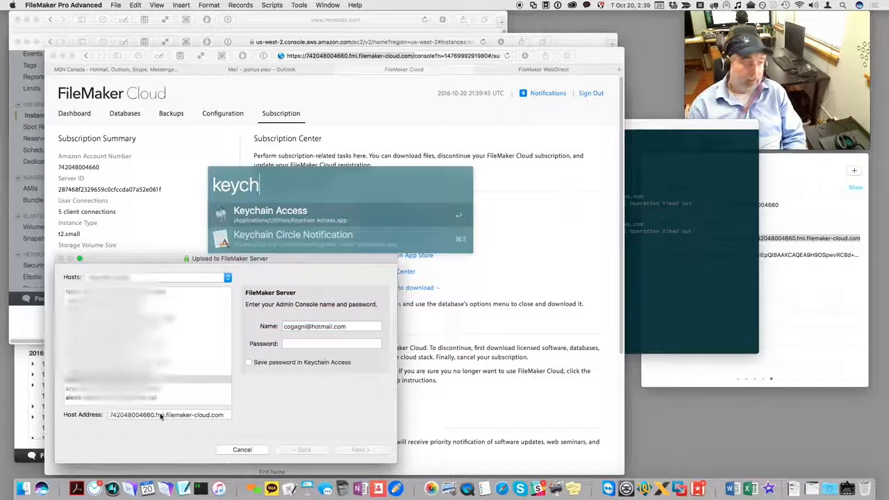
pyautogui.press('Return')
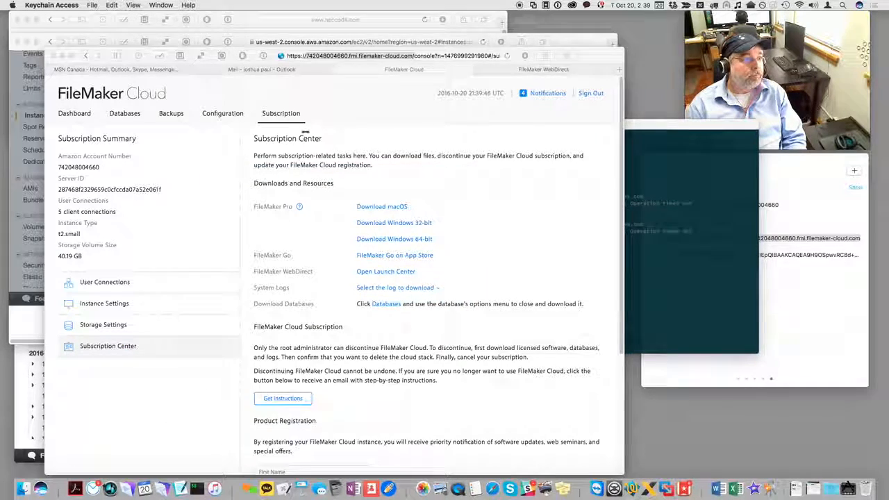
pyautogui.press('super+v')
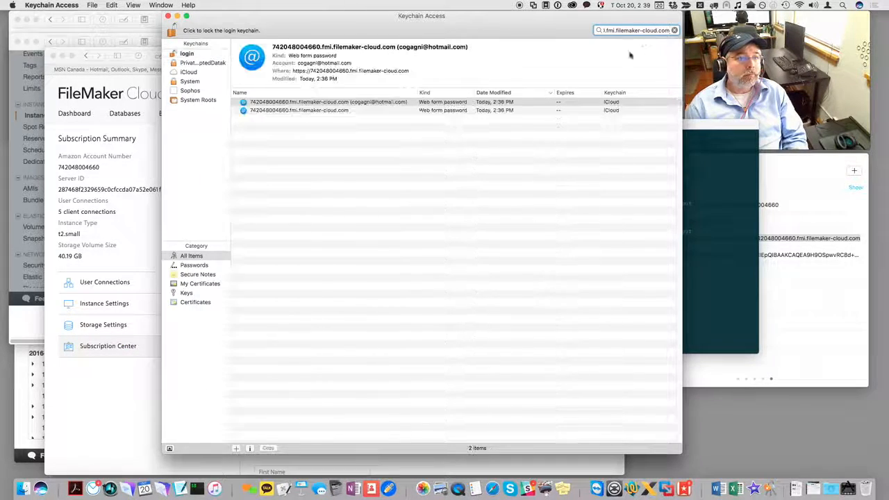
pyautogui.rightClick(399, 105)
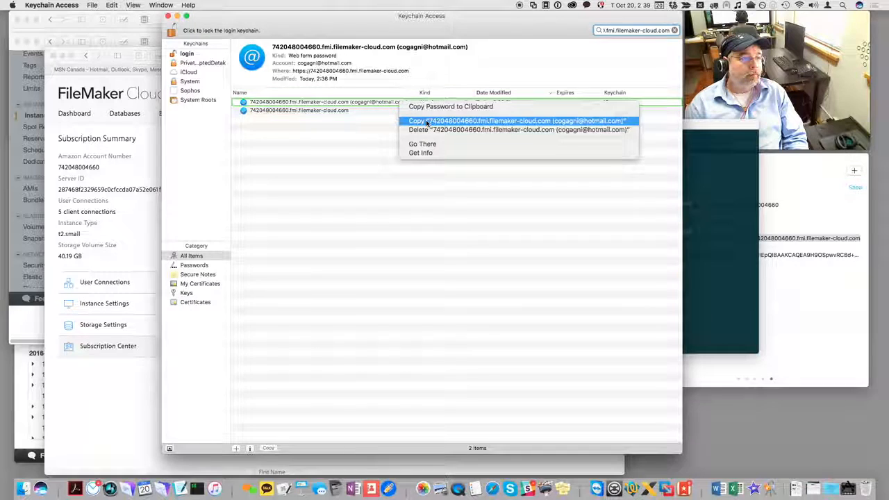
pyautogui.click(426, 108)
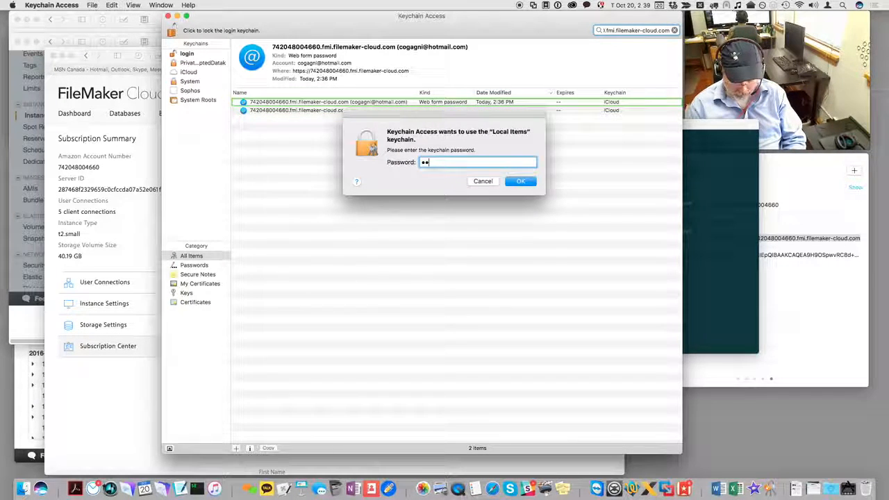
pyautogui.press('BackSpace')
pyautogui.press('BackSpace')
pyautogui.press('BackSpace')
pyautogui.press('BackSpace')
pyautogui.press('BackSpace')
pyautogui.press('BackSpace')
pyautogui.press('BackSpace')
pyautogui.press('BackSpace')
pyautogui.press('BackSpace')
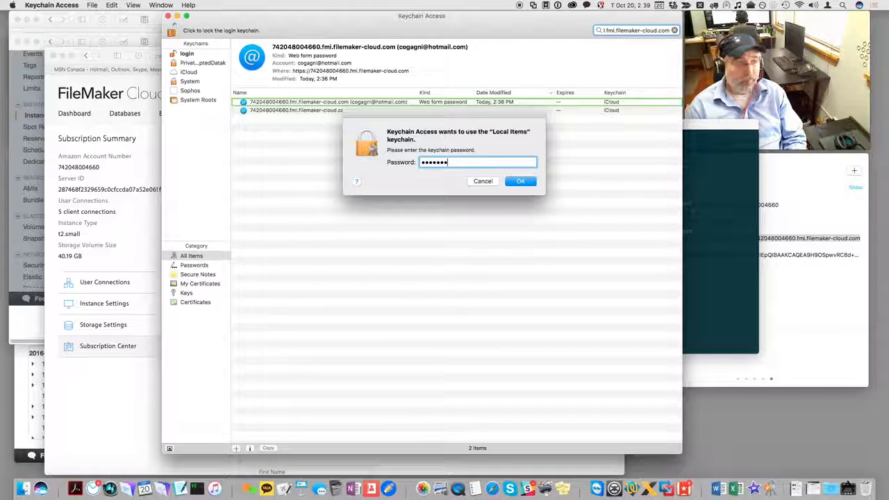
pyautogui.write('•••••••••')
pyautogui.press('Return')
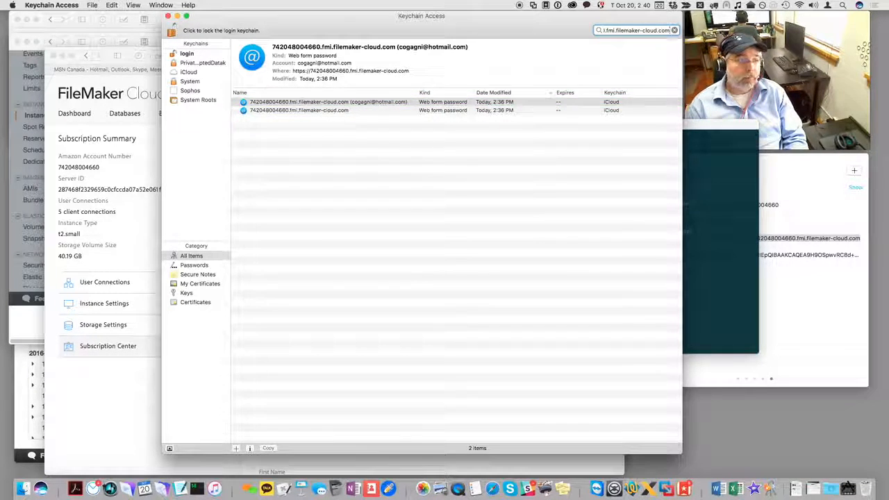
# - Paste the copied password into FileMaker's upload Password field and turn on saving to the keychain
pyautogui.press('super+Tab')
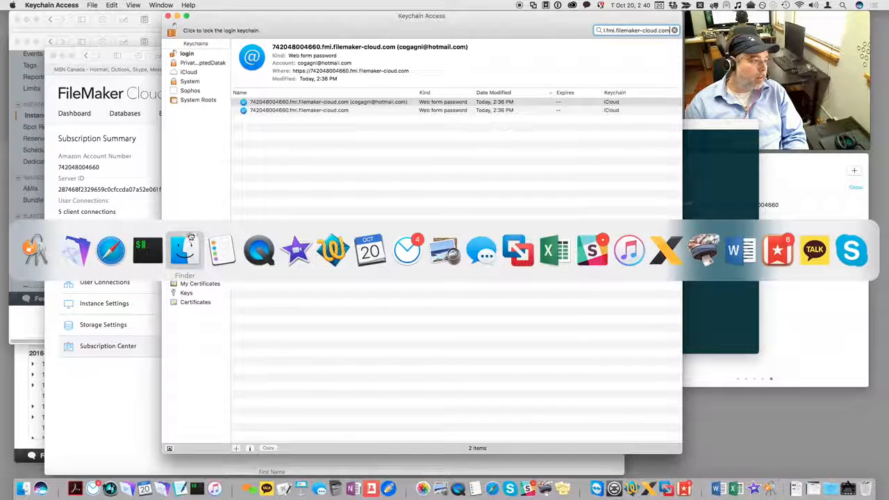
pyautogui.click(351, 344)
pyautogui.press('super+v')
pyautogui.click(308, 364)
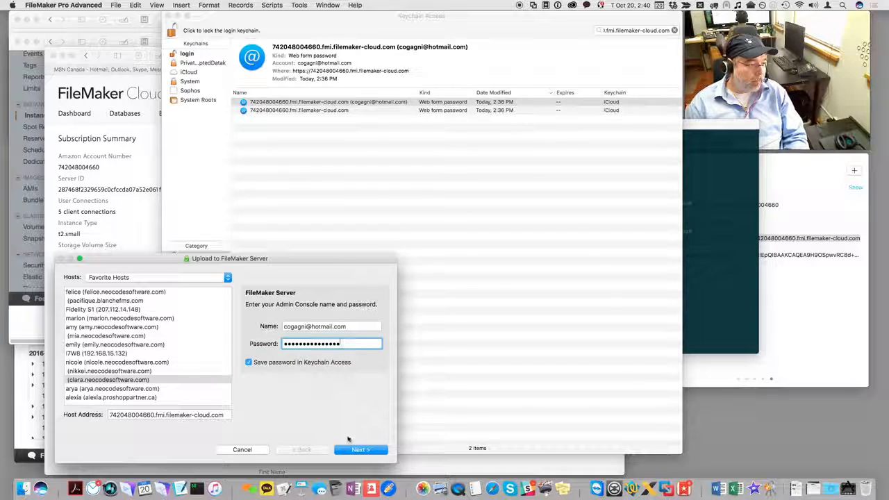
# - Sign in to the cloud server with Next, then cancel the upload dialog
pyautogui.click(355, 449)
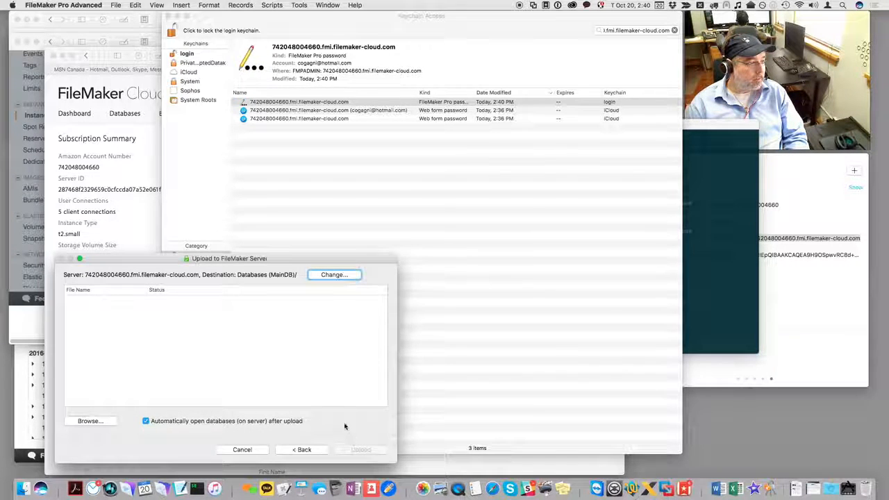
pyautogui.moveTo(310, 260); pyautogui.dragTo(432, 146)
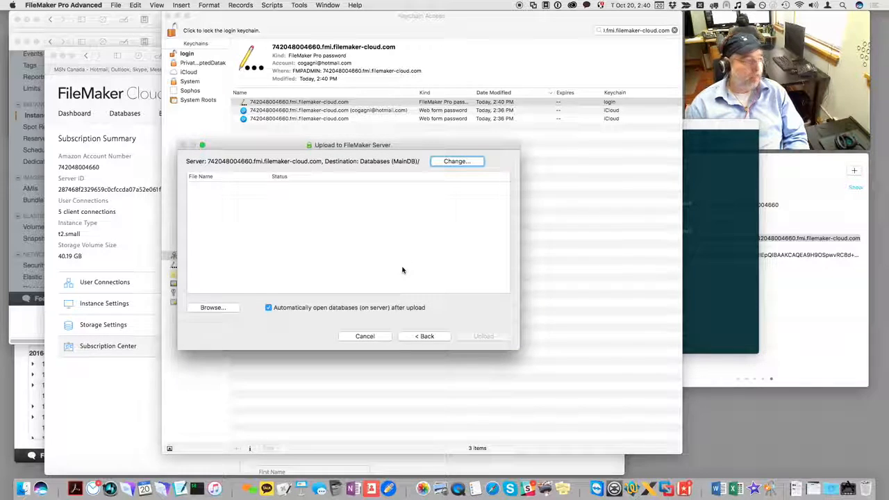
pyautogui.click(352, 337)
pyautogui.click(79, 4)
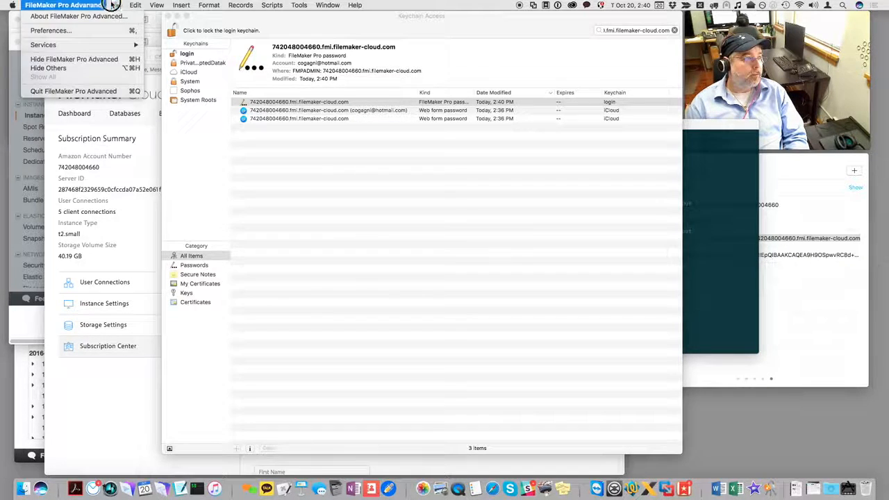
# - Skip the blank file and create a new Contacts file from the Contacts starter solution in Get Started
pyautogui.moveTo(116, 5)
pyautogui.click(132, 24)
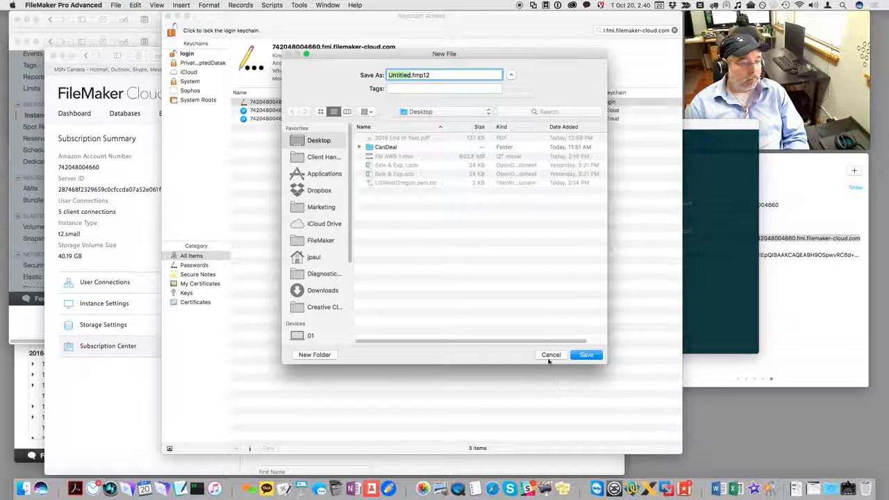
pyautogui.click(551, 355)
pyautogui.click(117, 4)
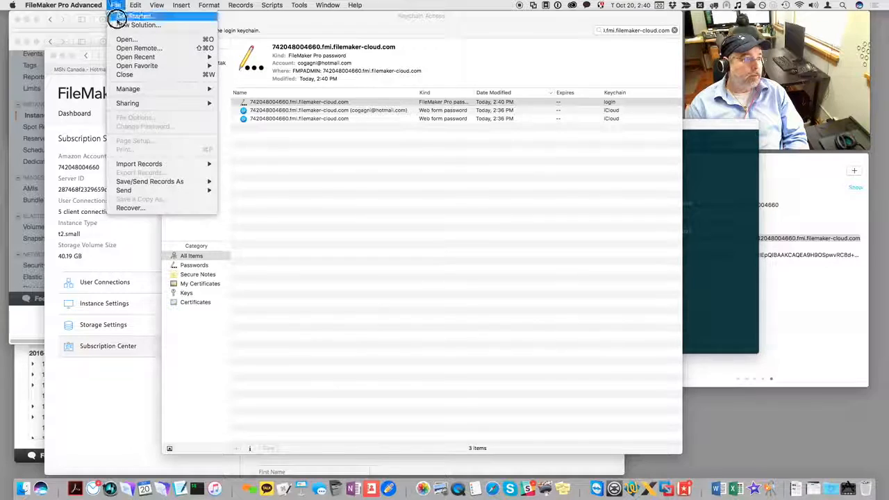
pyautogui.click(120, 23)
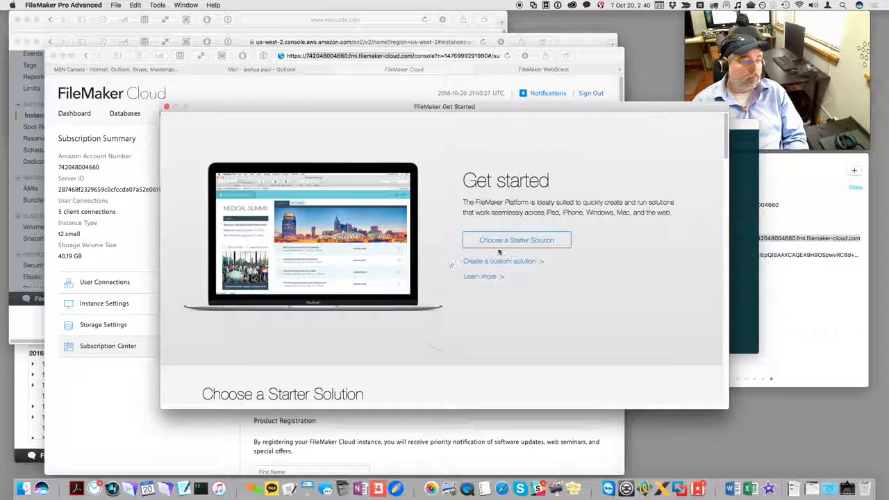
pyautogui.click(493, 242)
pyautogui.click(286, 252)
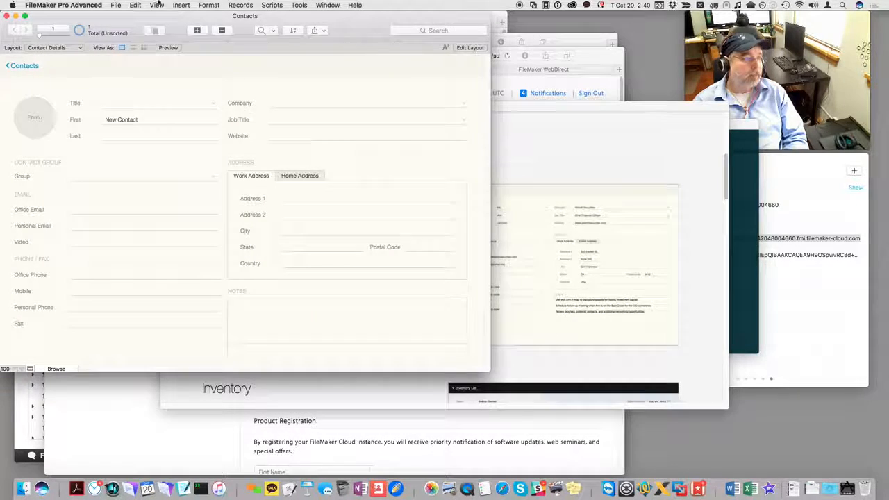
# - Start Upload to FileMaker Server, set and confirm an Admin password, and accept closing Contacts.fmp12
pyautogui.click(115, 5)
pyautogui.moveTo(119, 102)
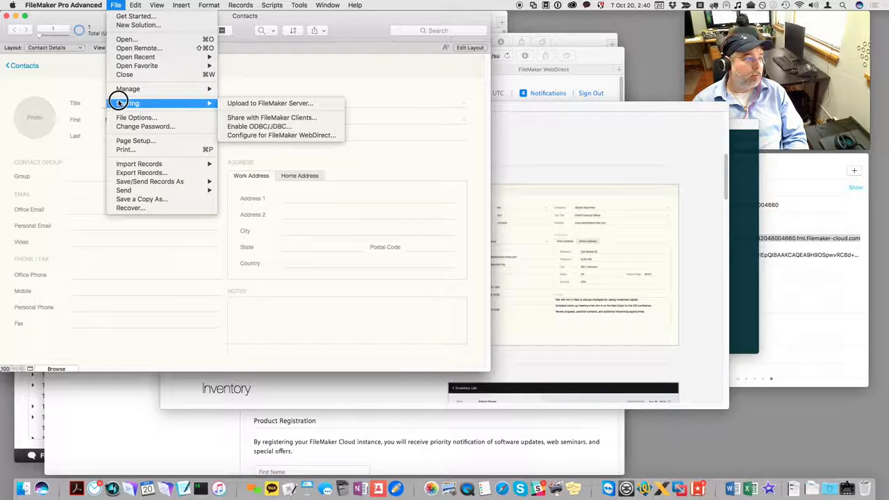
pyautogui.click(224, 102)
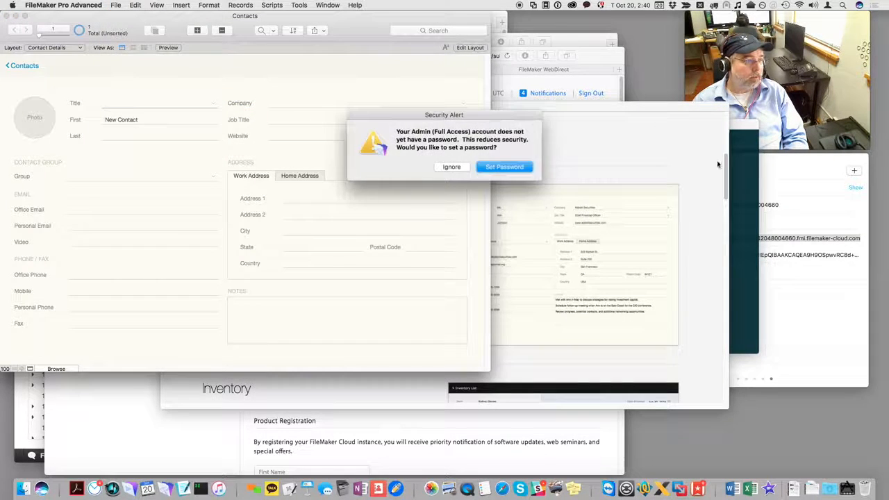
pyautogui.click(504, 167)
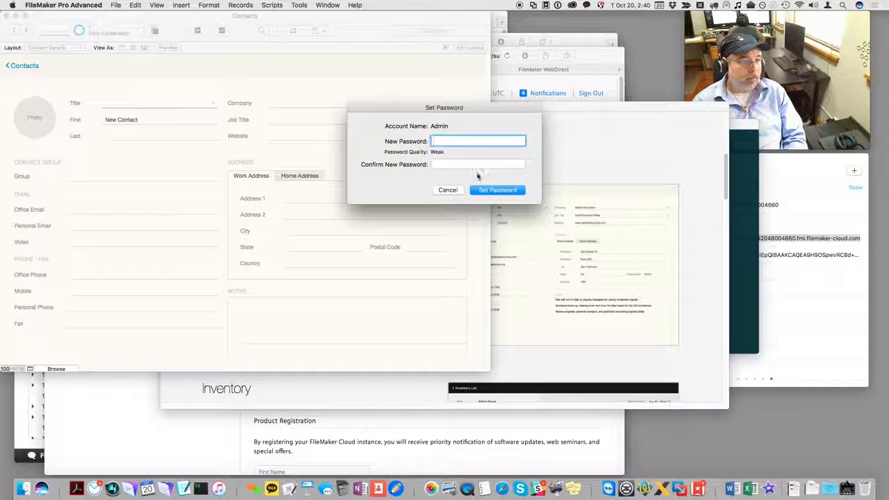
pyautogui.write('•••••')
pyautogui.press('Tab')
pyautogui.write('•••••')
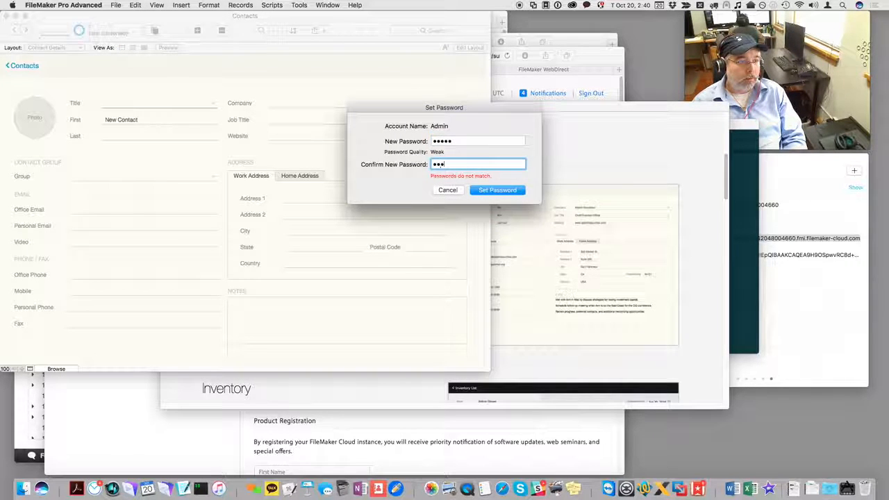
pyautogui.press('Return')
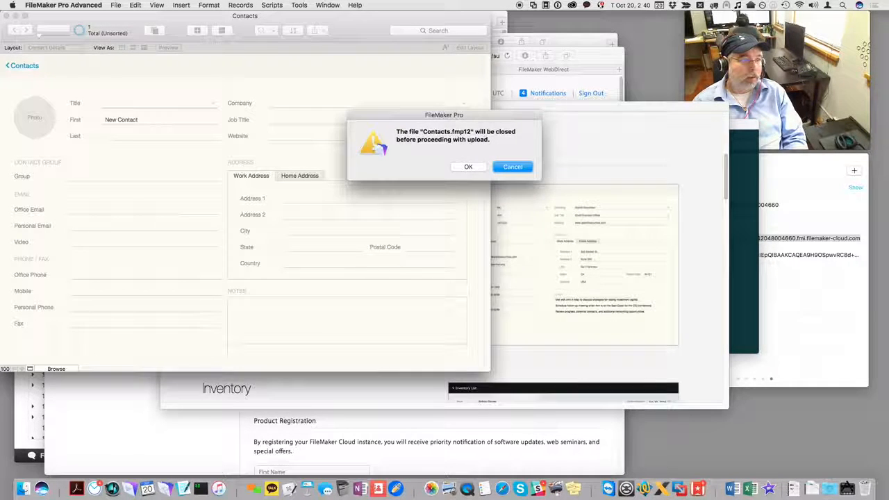
pyautogui.click(461, 171)
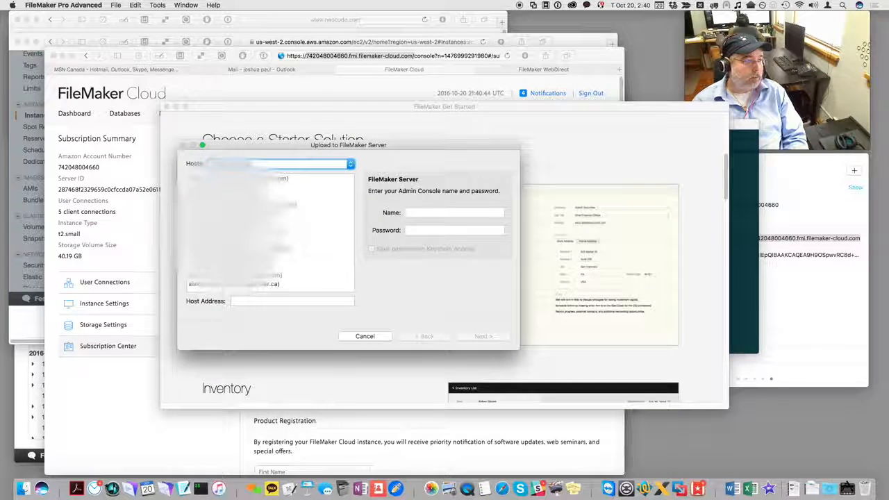
# - Clear a wrong paste from Host Address and recover the cloud server address from clipboard history
pyautogui.click(262, 301)
pyautogui.press('super+a')
pyautogui.press('BackSpace')
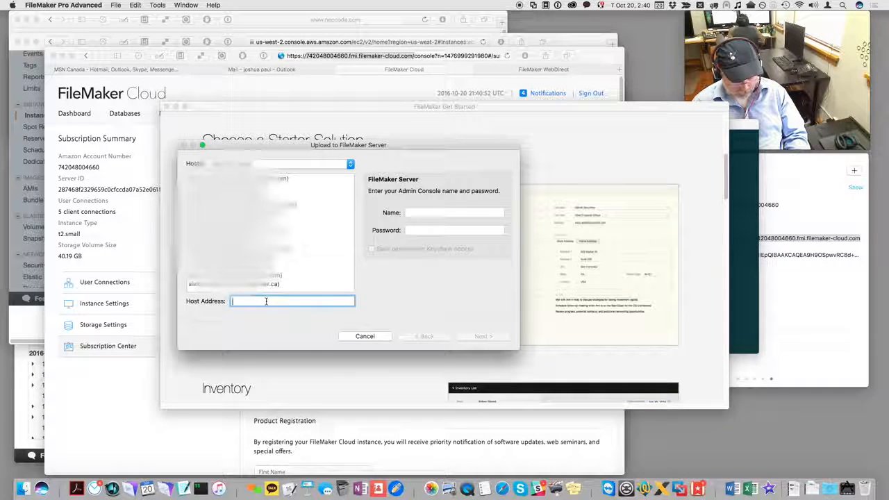
pyautogui.press('super+shift+v')
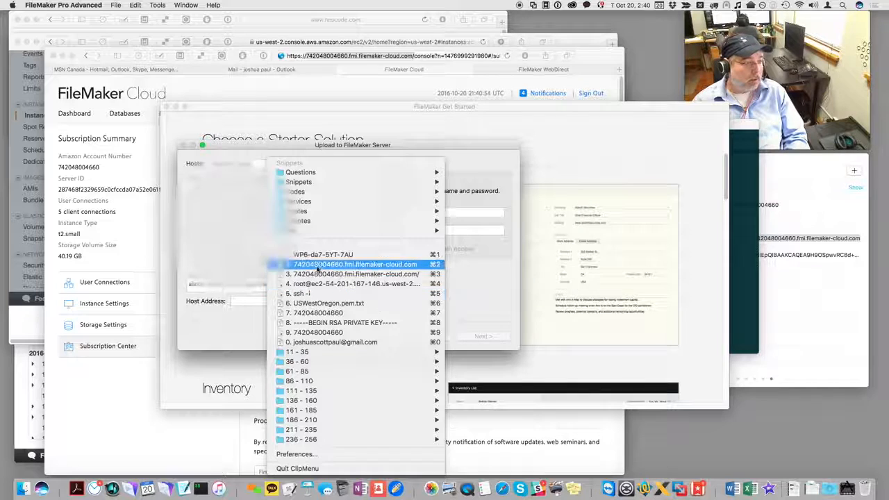
pyautogui.click(321, 266)
# - Paste the cloud host address, continue, and upload Contacts.fmp12 to the MainDB databases folder
pyautogui.click(304, 301)
pyautogui.write('742048004660.fmi.filemaker-cloud.com')
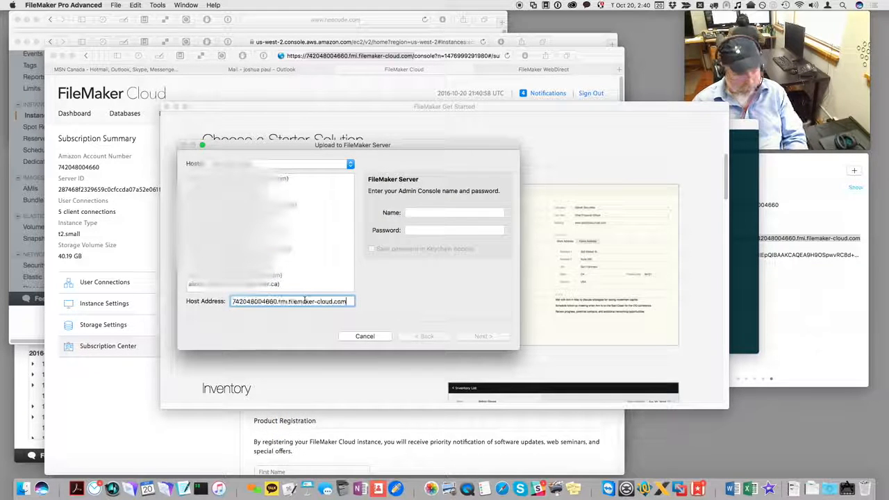
pyautogui.press('Return')
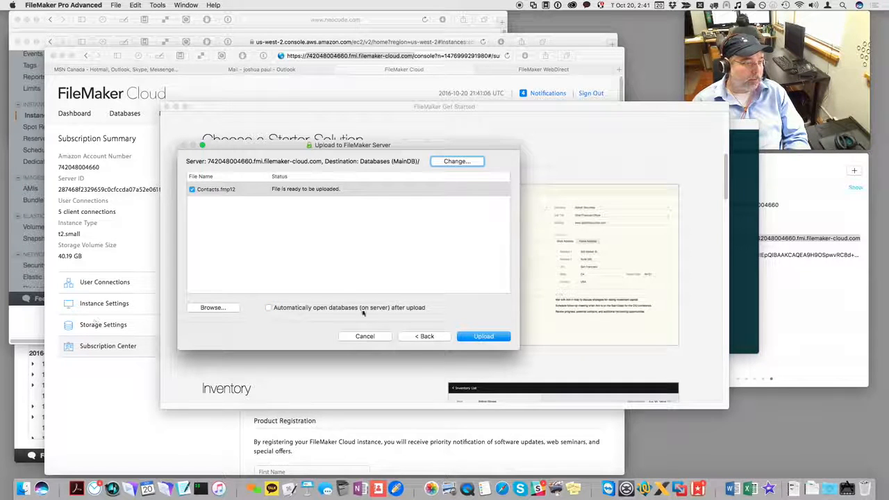
pyautogui.click(480, 337)
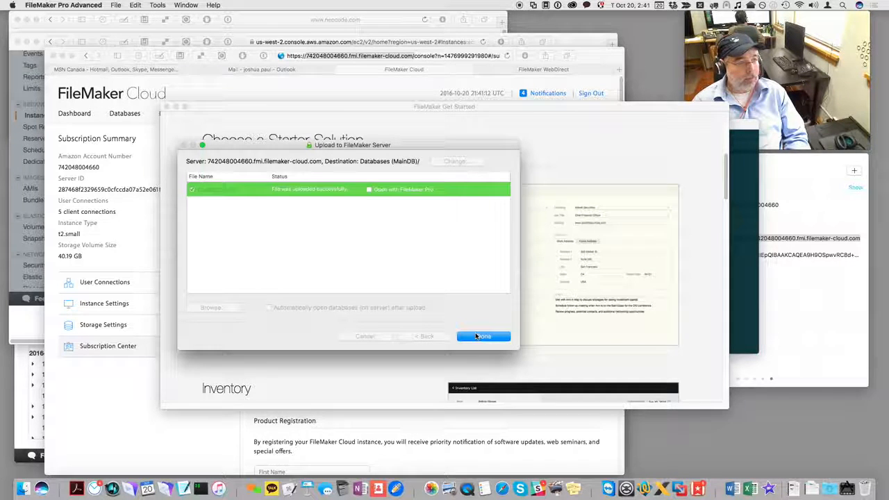
pyautogui.click(476, 338)
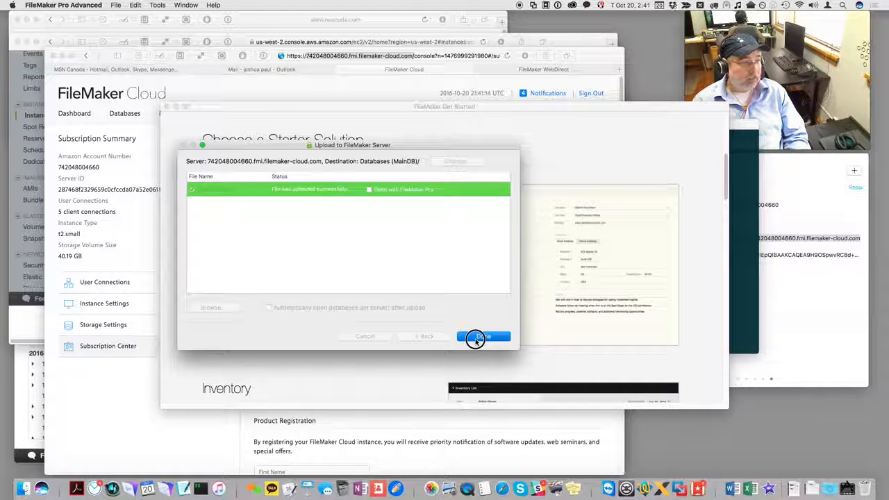
# - In the console's Databases page, choose Open from the Contacts database's actions menu
pyautogui.click(404, 91)
pyautogui.click(120, 115)
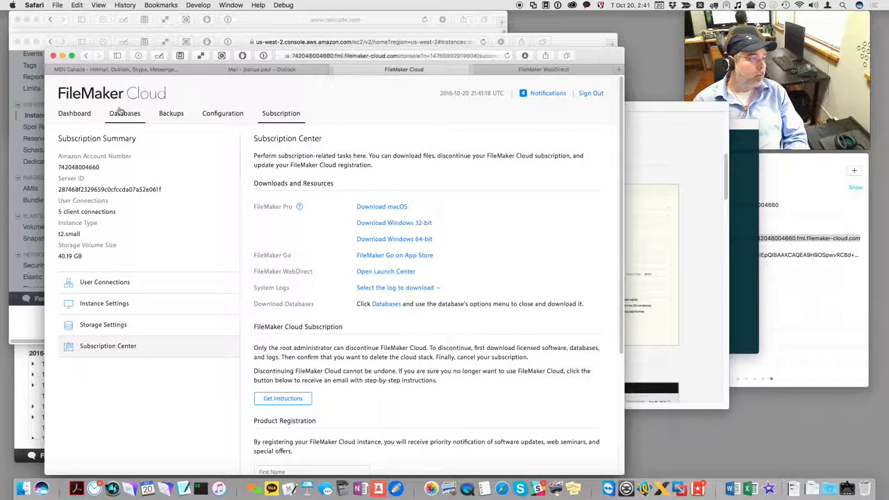
pyautogui.click(95, 209)
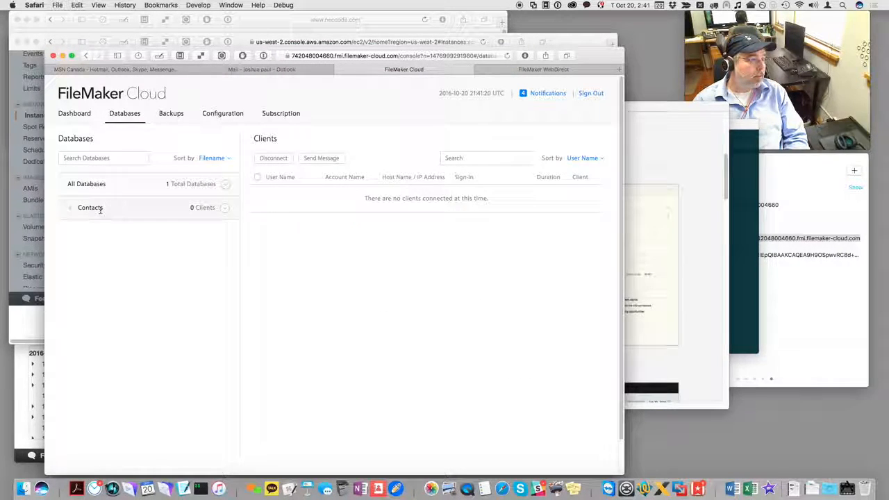
pyautogui.click(223, 209)
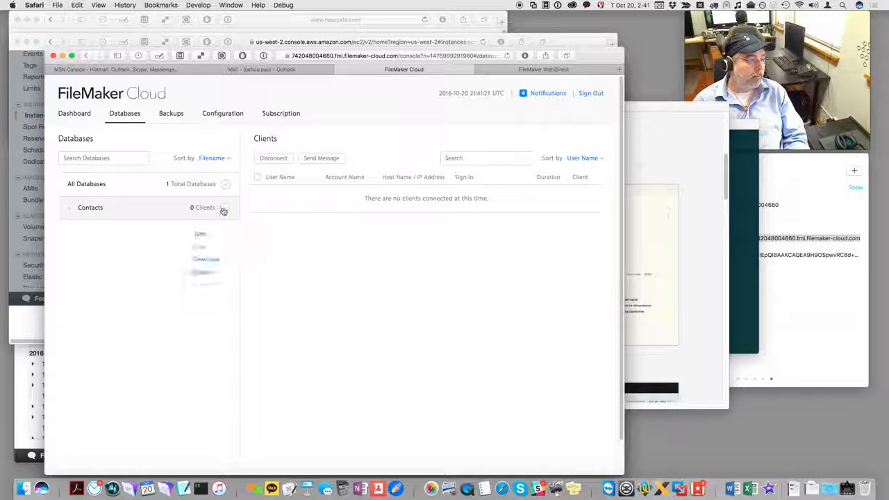
pyautogui.click(220, 239)
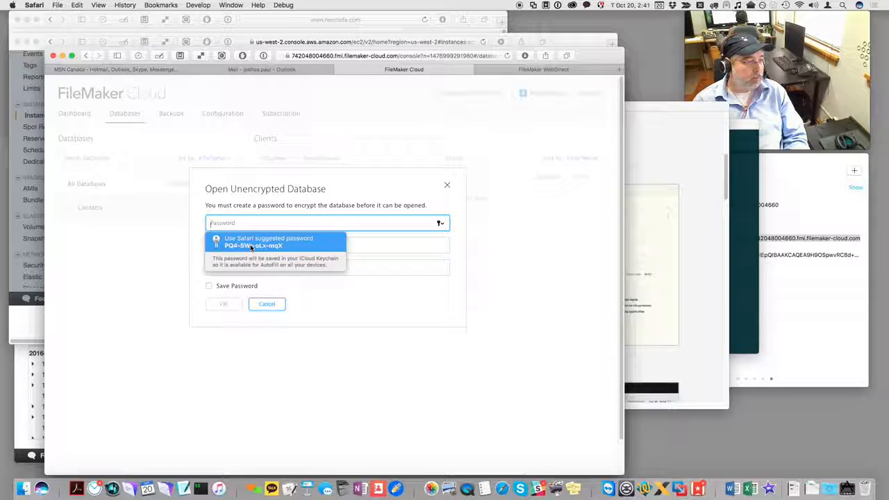
# - Accept the suggested encryption password with hint 'KeyChain' and open Contacts
pyautogui.click(251, 244)
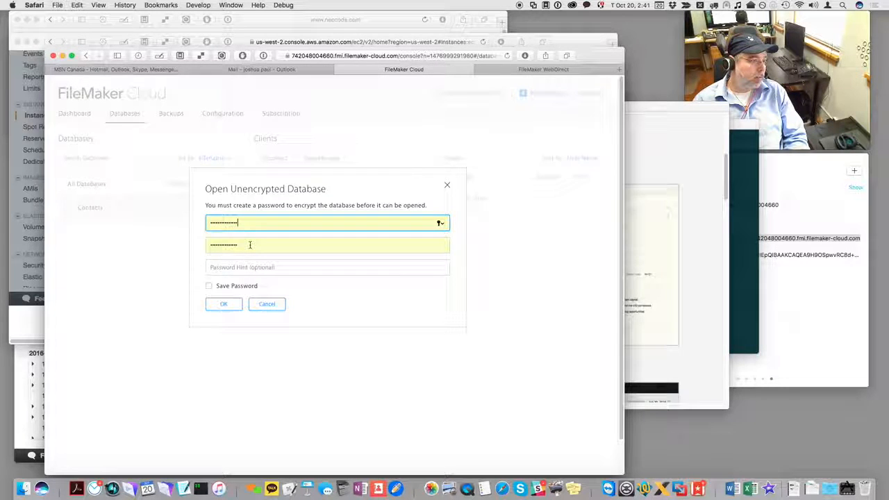
pyautogui.click(239, 269)
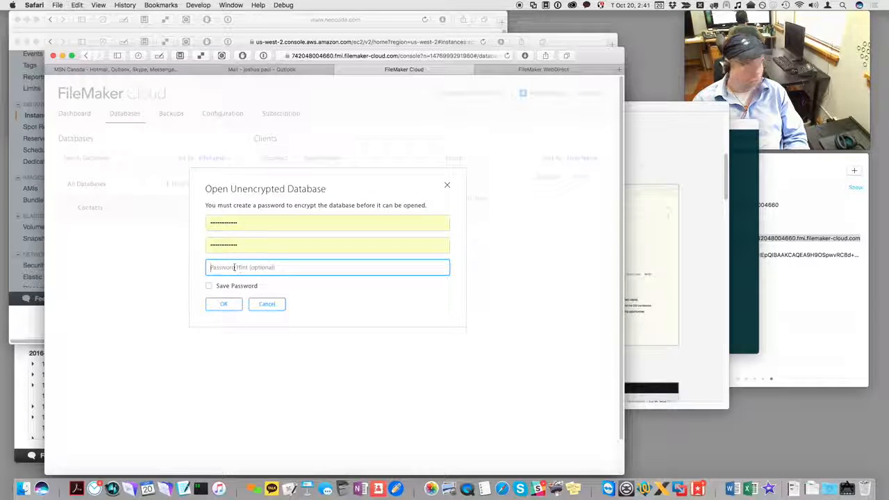
pyautogui.write('KeyChain')
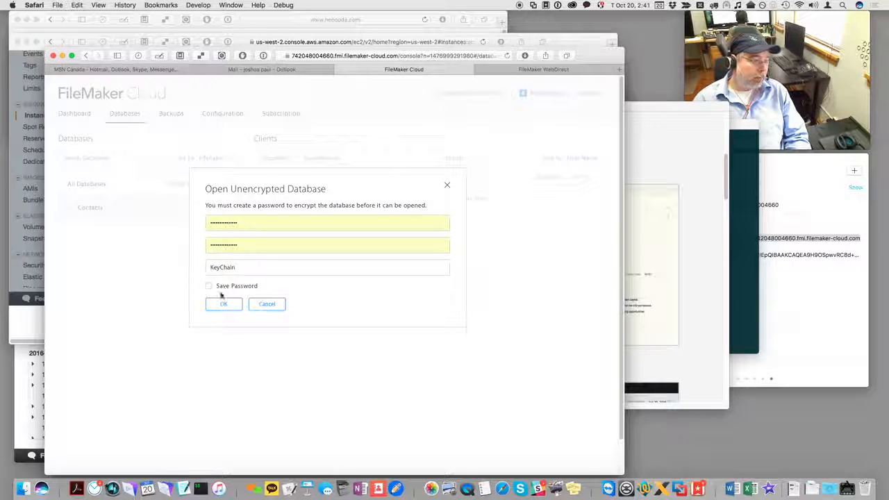
pyautogui.click(211, 290)
pyautogui.click(223, 304)
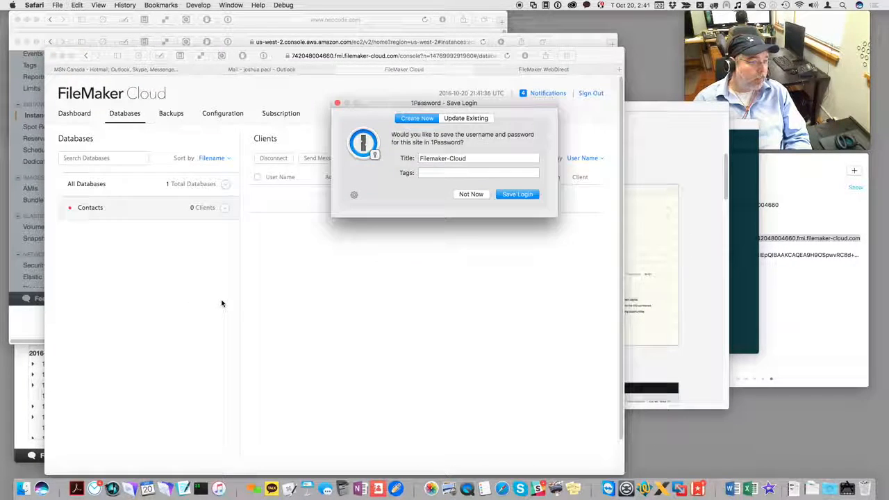
# - Save the encryption password login in 1Password titled 'Contacts.fmp12'
pyautogui.click(518, 159)
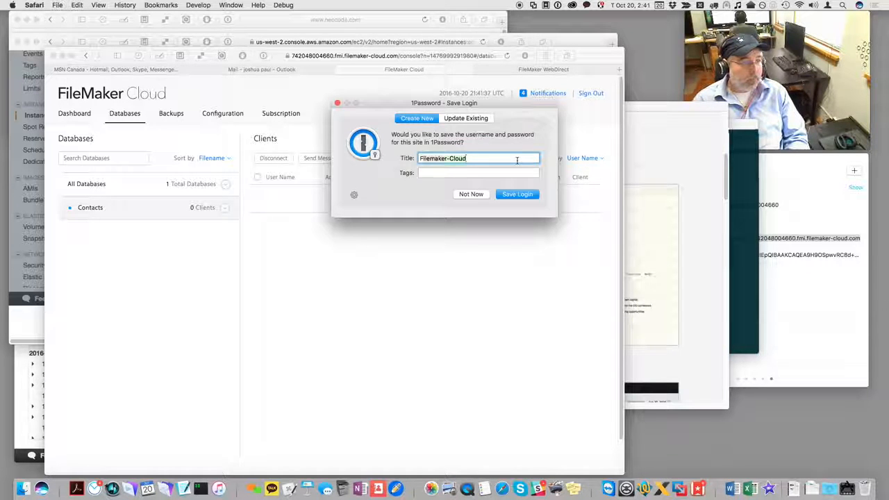
pyautogui.write('Contacts')
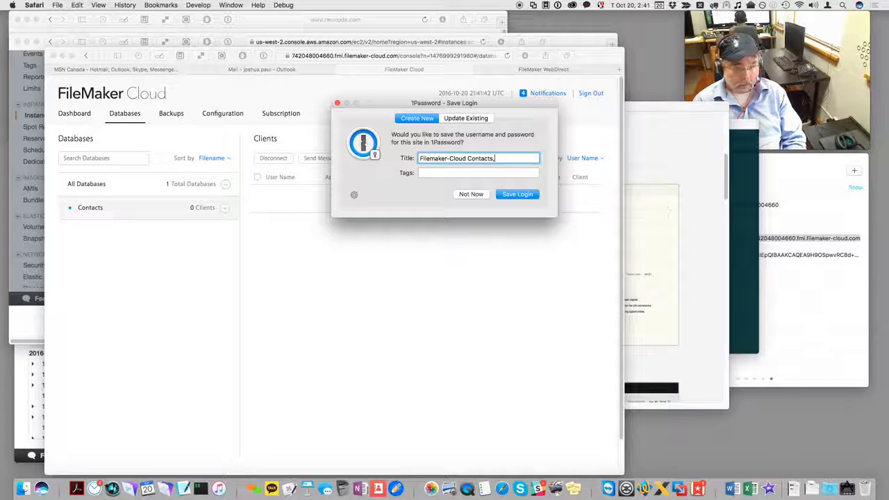
pyautogui.write('.fmp12')
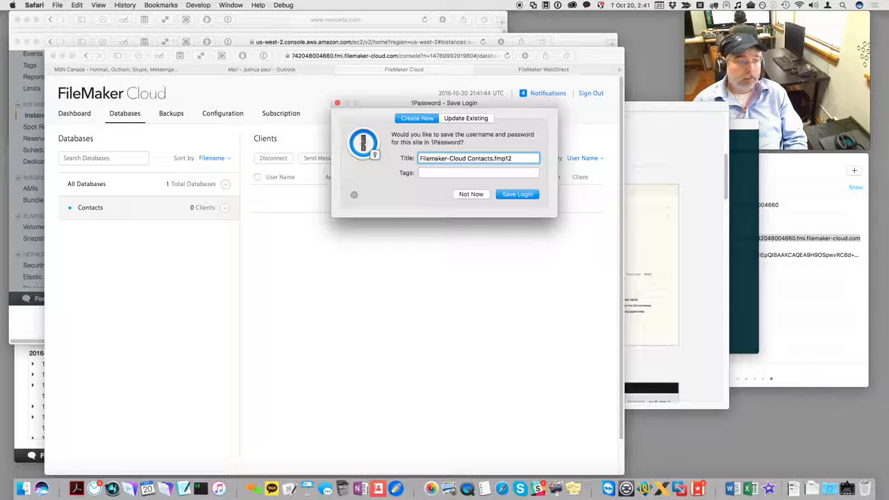
pyautogui.press('Return')
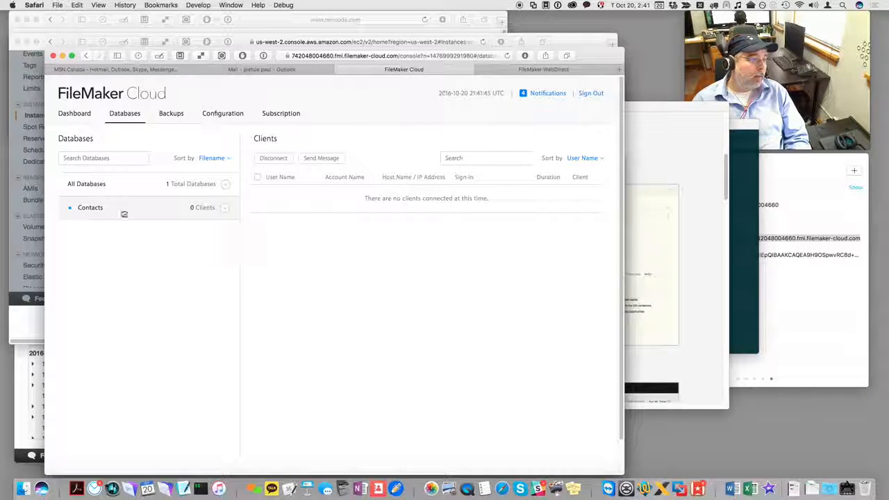
# - Check the installed FileMaker Pro Advanced version information in FileMaker Pro Advanced
pyautogui.press('super+Tab')
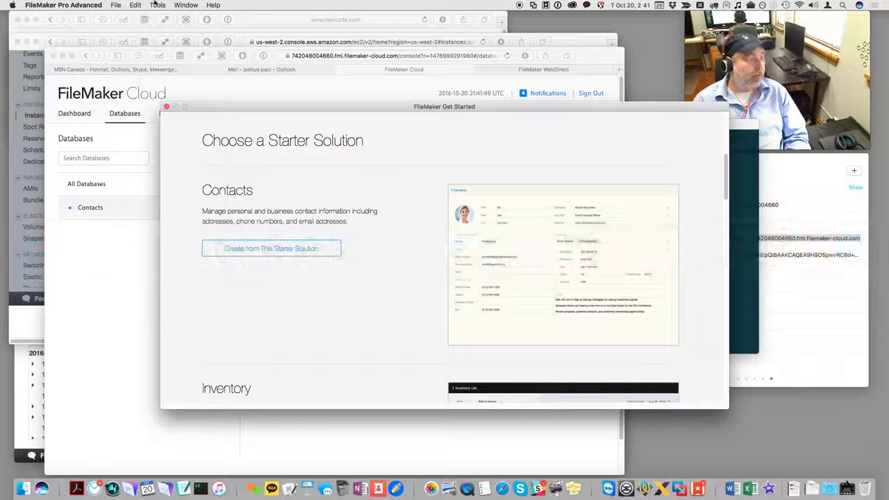
pyautogui.click(116, 5)
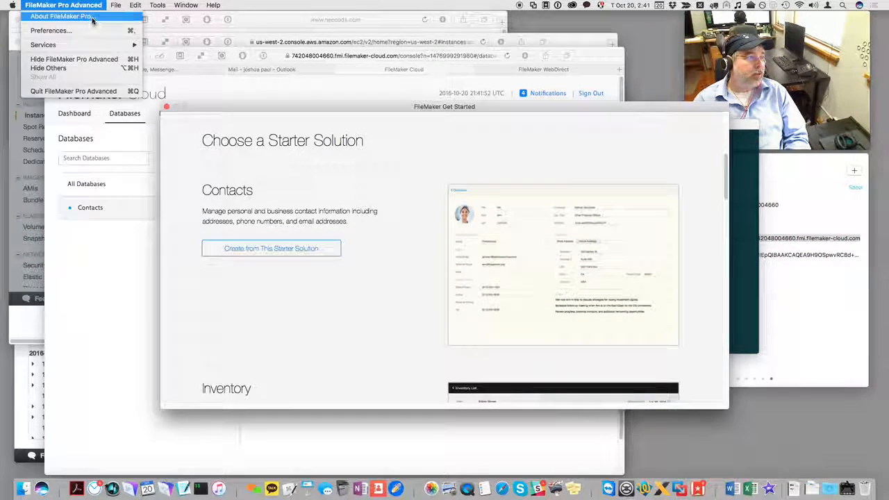
pyautogui.click(89, 15)
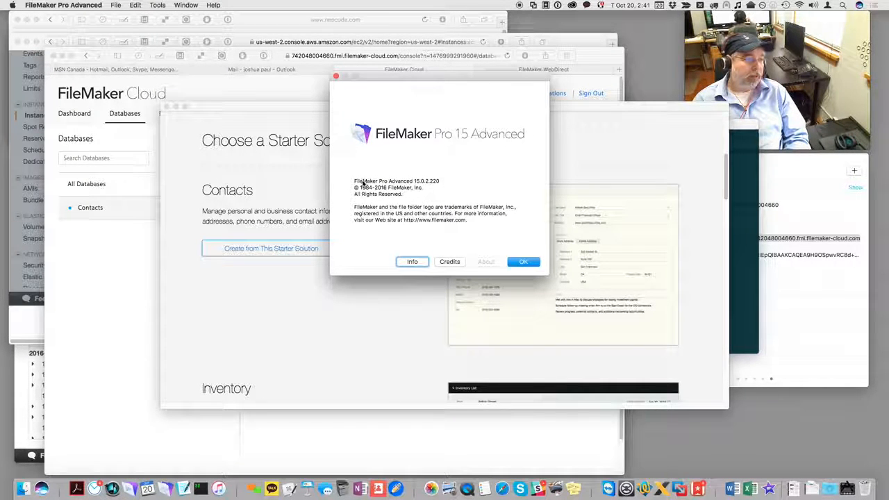
pyautogui.click(521, 262)
# - Via Open Remote, add a favorite host named 'Cloud' with the cloud server's address
pyautogui.click(114, 4)
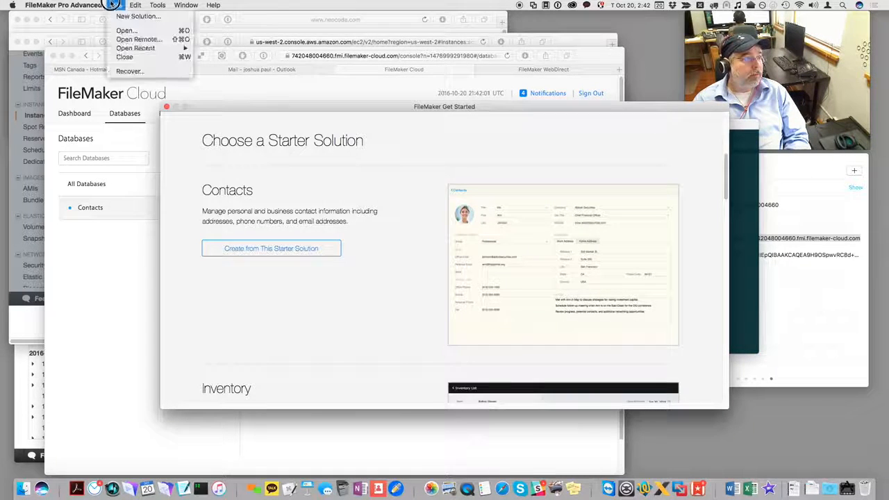
pyautogui.click(125, 39)
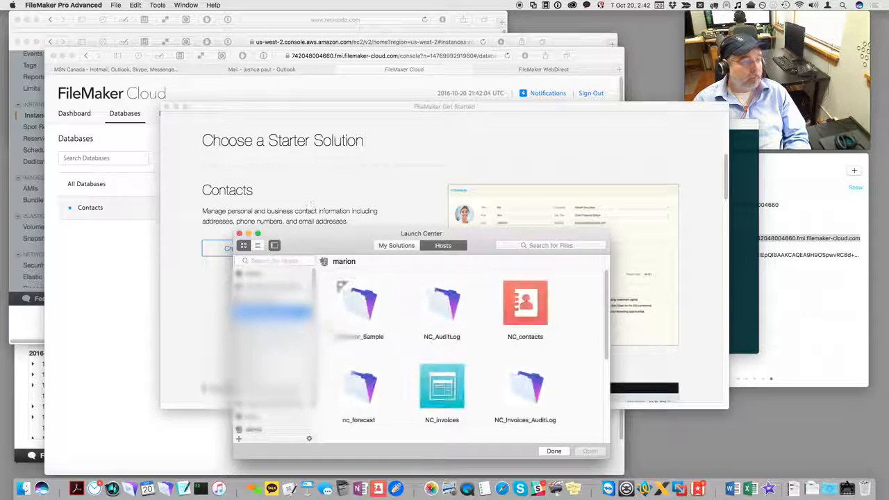
pyautogui.click(238, 438)
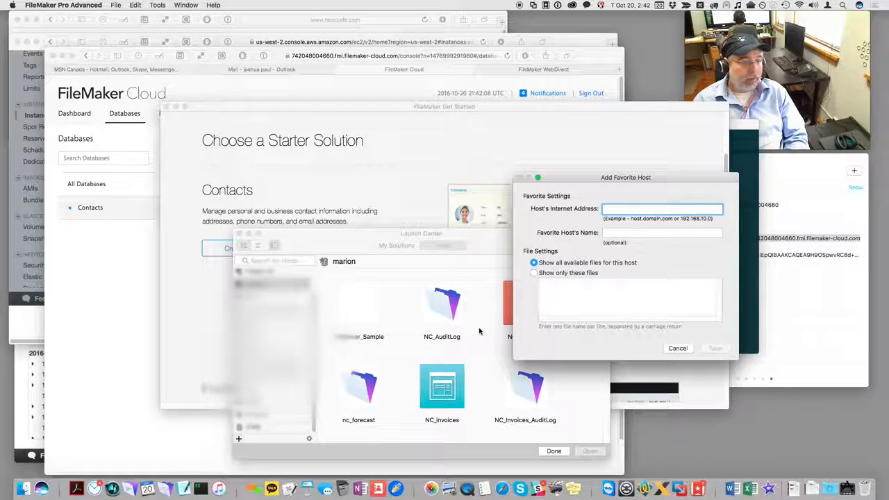
pyautogui.write('742048004660.fmi.filemaker-cloud.com')
pyautogui.press('Tab')
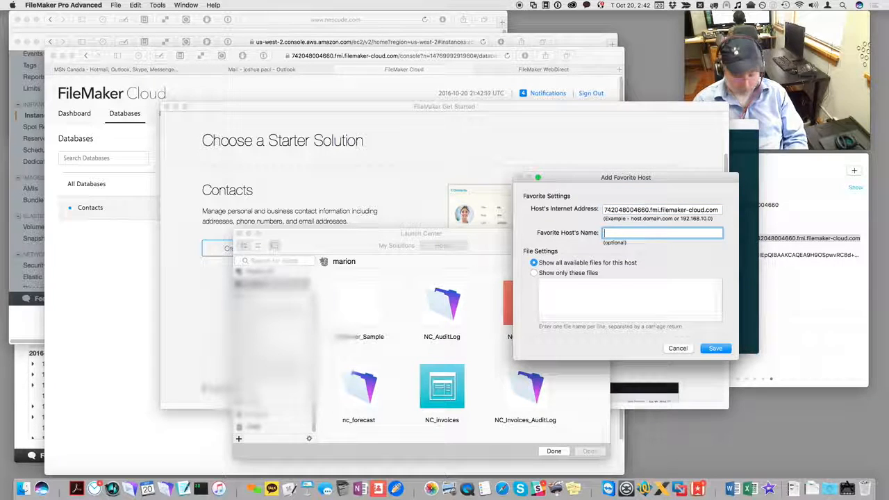
pyautogui.write('Cloud')
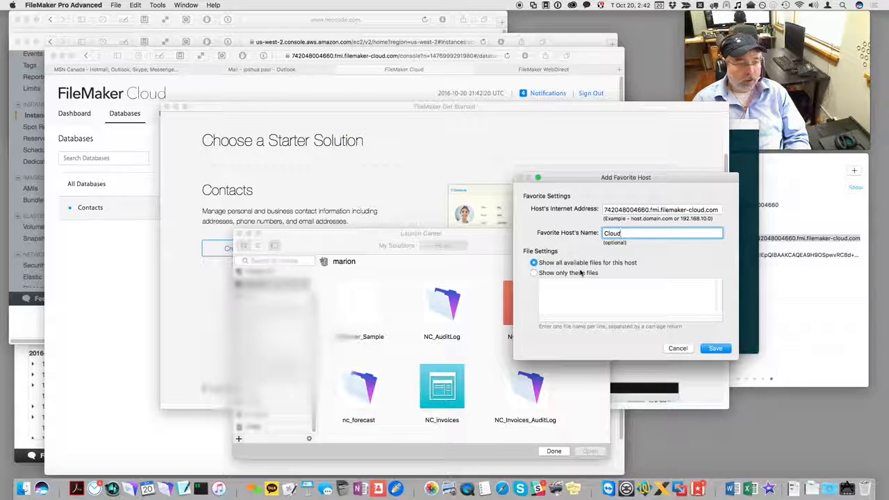
pyautogui.click(712, 349)
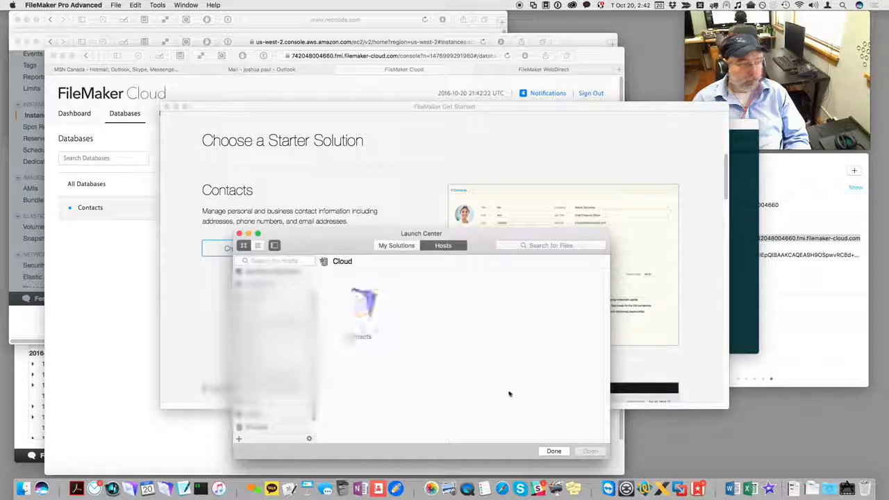
# - Open Contacts on the Cloud host, signing in as admin with the password saved to the keychain
pyautogui.doubleClick(359, 304)
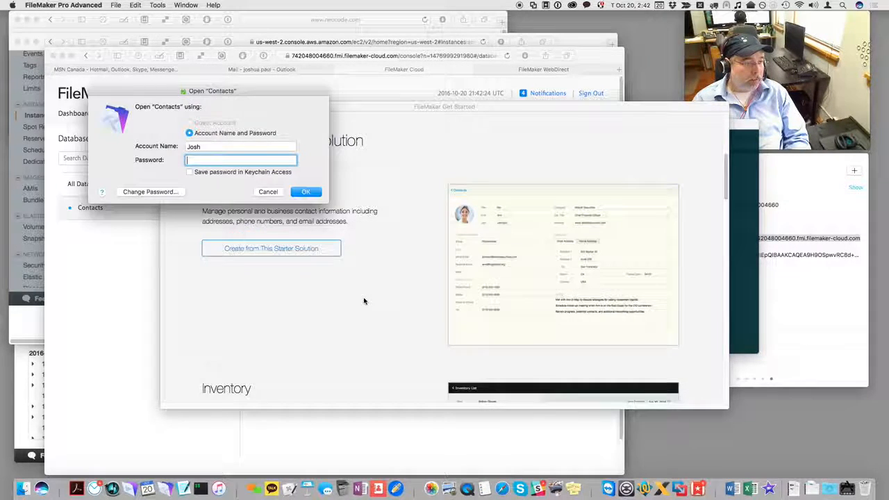
pyautogui.hotkey('shift', 'Tab')
pyautogui.write('admi')
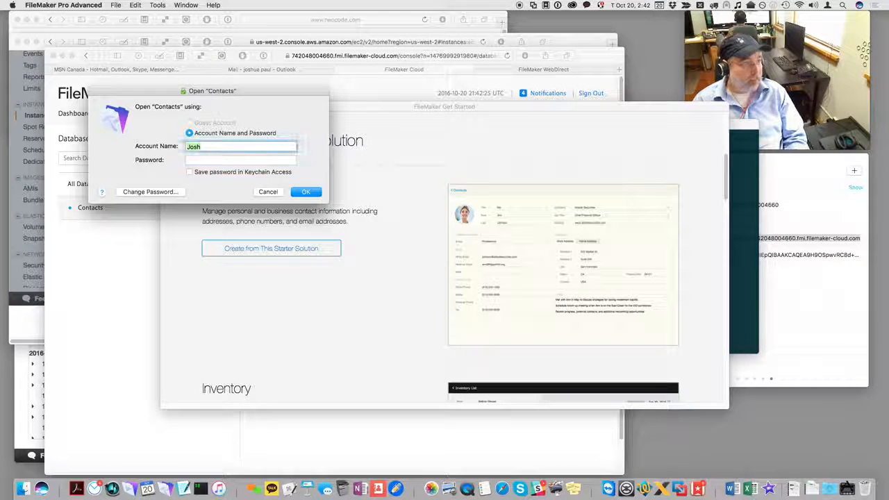
pyautogui.write('n')
pyautogui.press('Tab')
pyautogui.write('•••••')
pyautogui.press('Tab')
pyautogui.press('space')
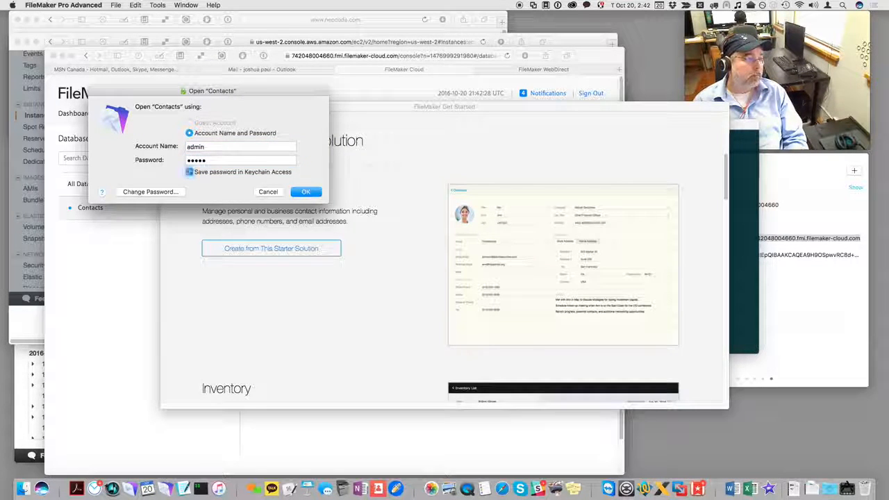
pyautogui.press('Return')
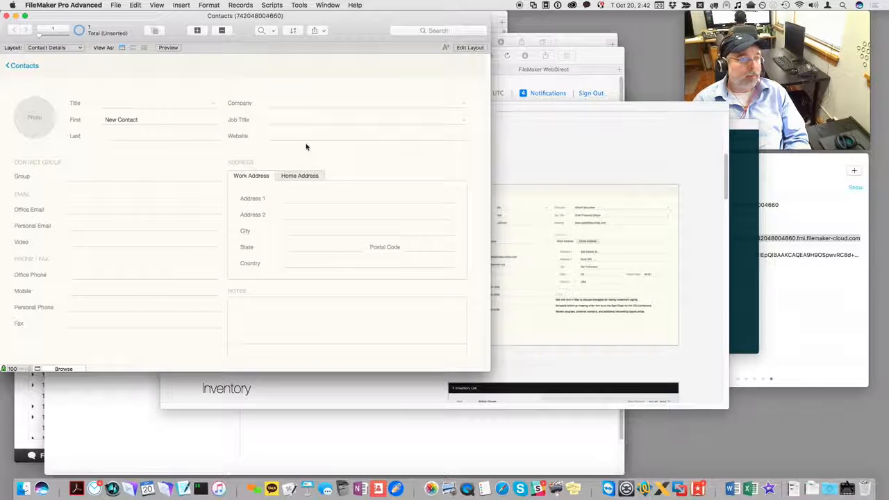
pyautogui.click(591, 83)
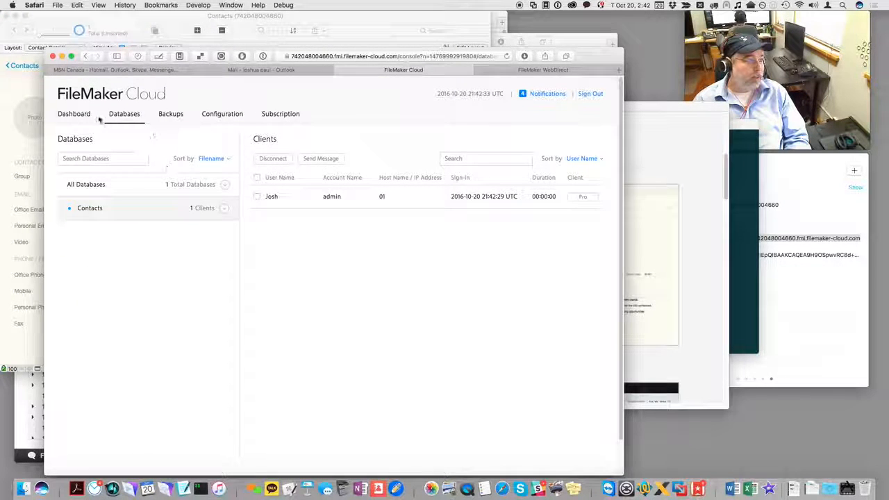
# - Open the Dashboard, update Safari's saved console password, and refresh the page showing the Contacts user
pyautogui.click(76, 114)
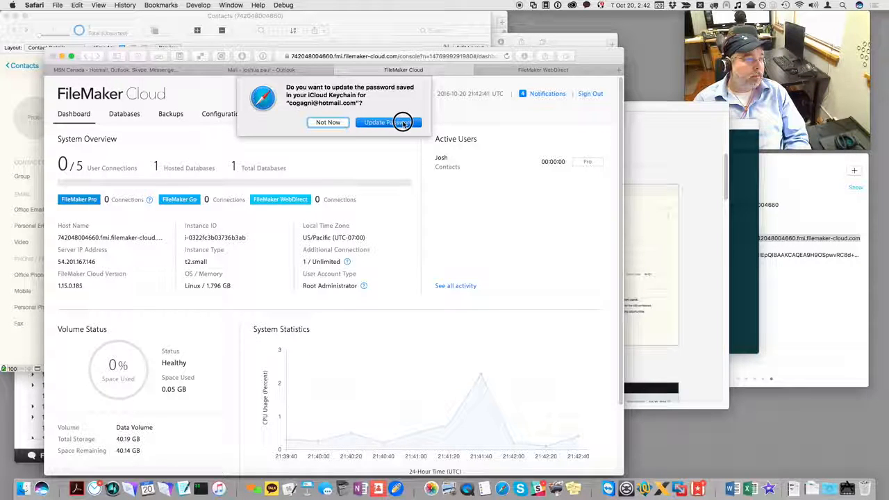
pyautogui.click(404, 122)
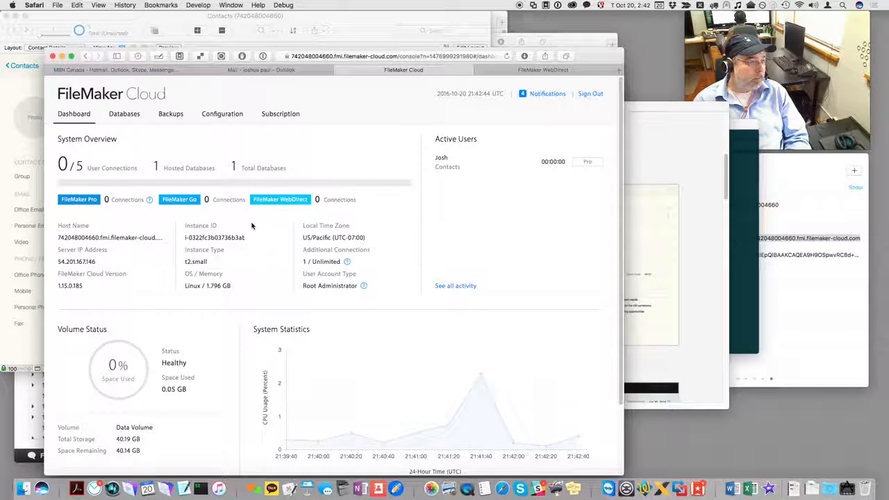
pyautogui.scroll(-3, 182, 401)
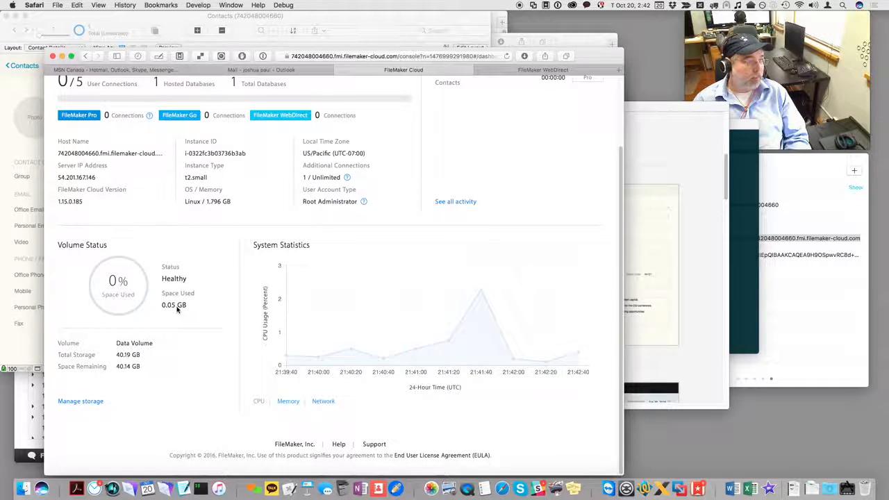
pyautogui.scroll(3, 178, 237)
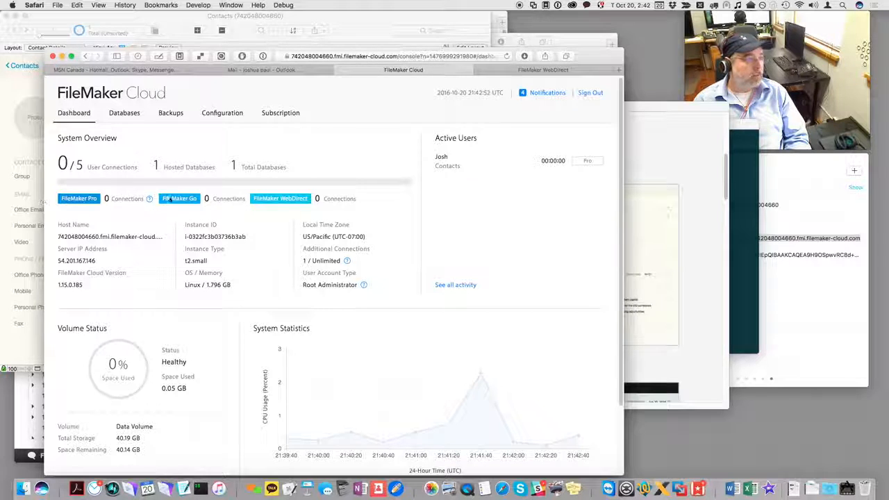
pyautogui.click(507, 56)
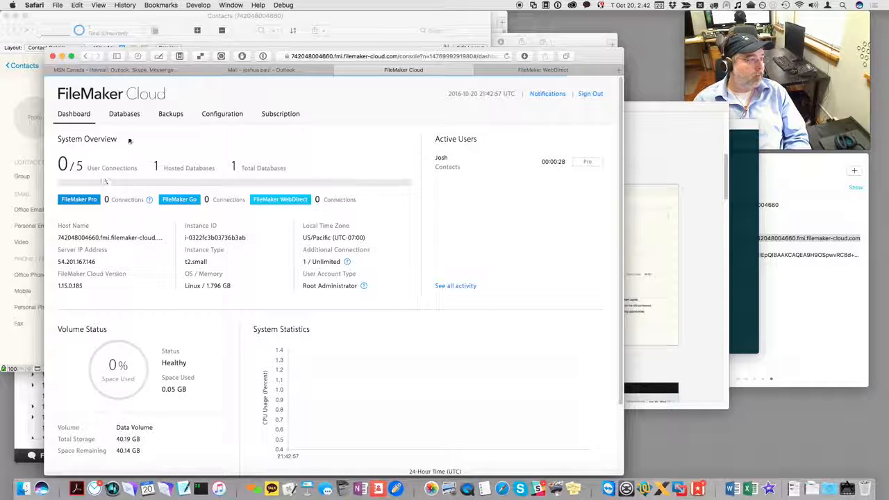
# - Cancel the delete prompt and add new Contacts records until the file holds 17 records
pyautogui.click(337, 40)
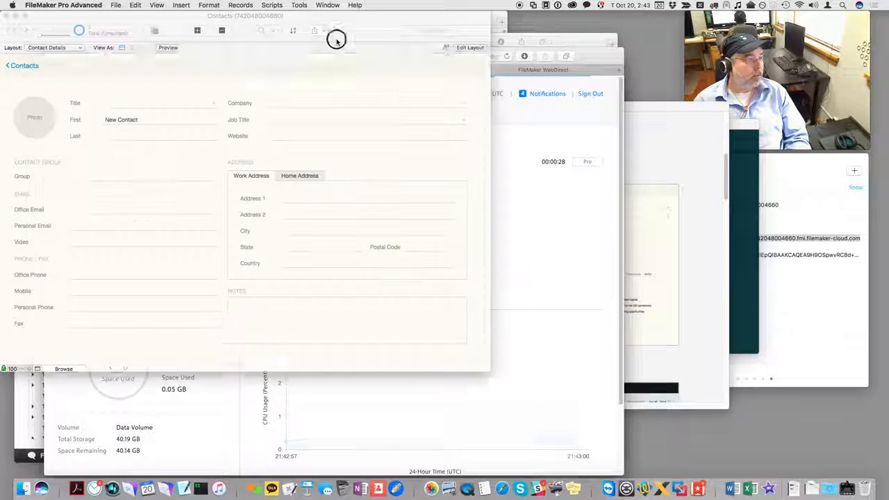
pyautogui.press('super+e')
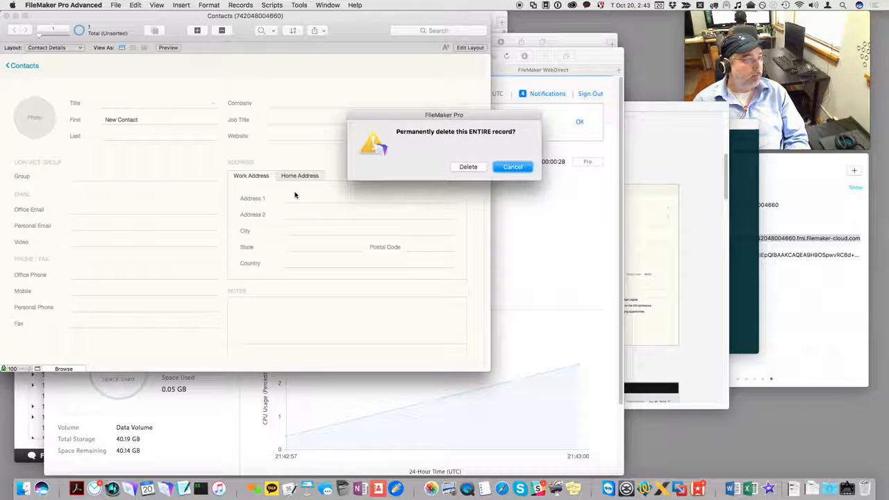
pyautogui.click(521, 165)
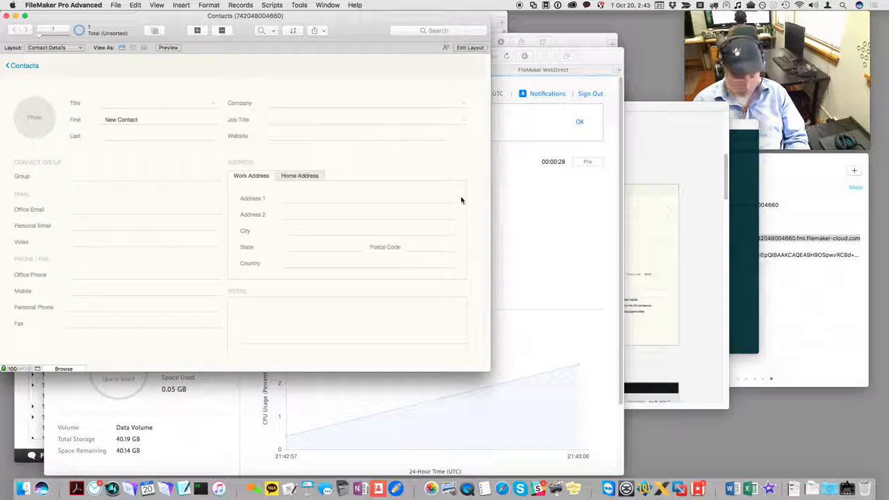
pyautogui.press('super+j')
pyautogui.press('super+n')
pyautogui.press('super+n')
pyautogui.press('super+n')
pyautogui.press('super+n')
pyautogui.press('super+n')
pyautogui.press('super+n')
pyautogui.press('super+n')
pyautogui.press('super+n')
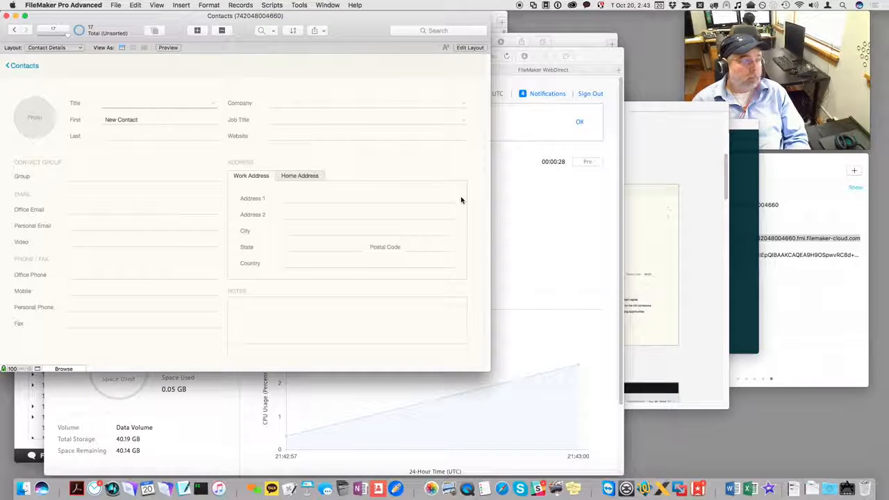
pyautogui.click(517, 221)
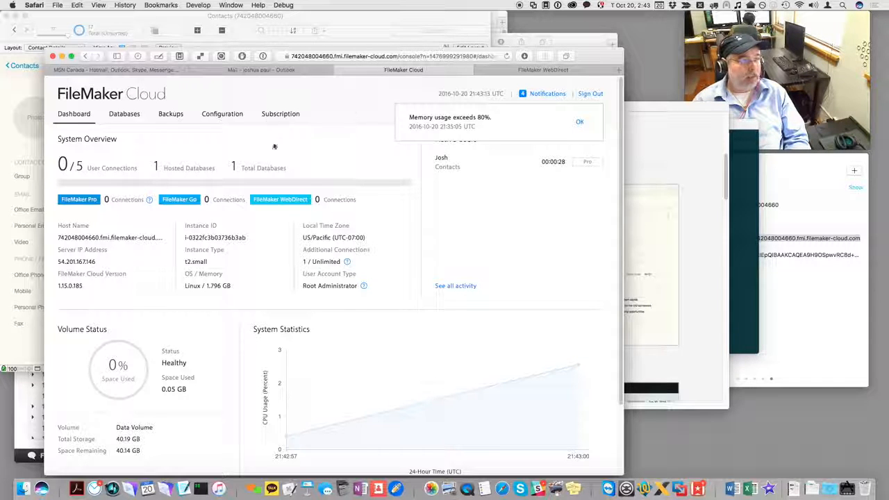
# - Dismiss the memory notice and view Databases, then Backups with its 20-minute schedule and no backups
pyautogui.click(579, 125)
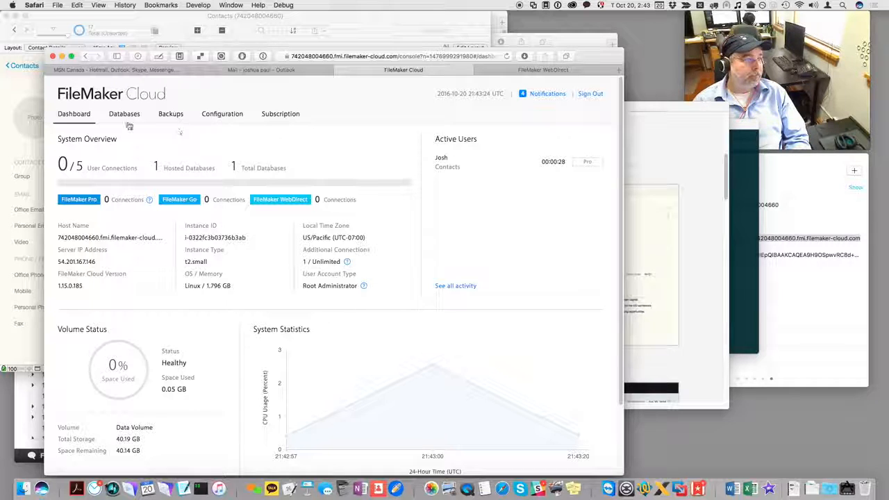
pyautogui.click(126, 116)
pyautogui.click(166, 117)
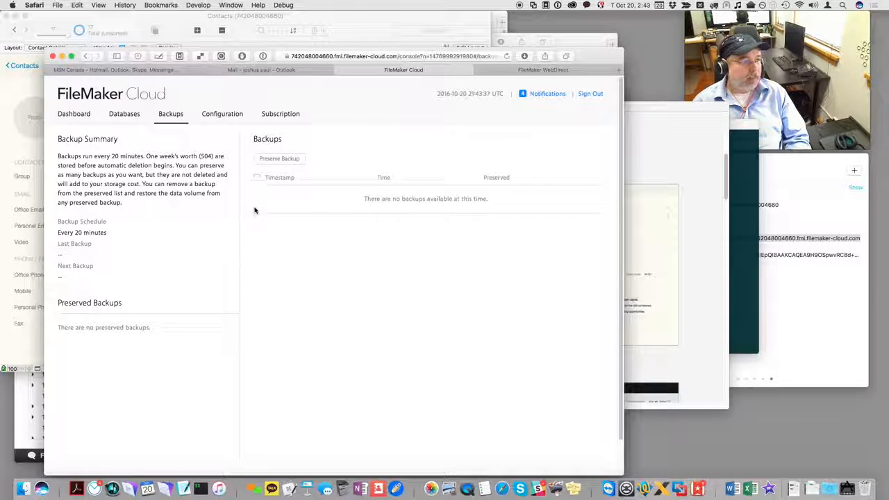
# - Show System Configuration: auto-maintenance on, US/Pacific, 15-minute WebDirect timeout, plug-ins disabled
pyautogui.click(223, 114)
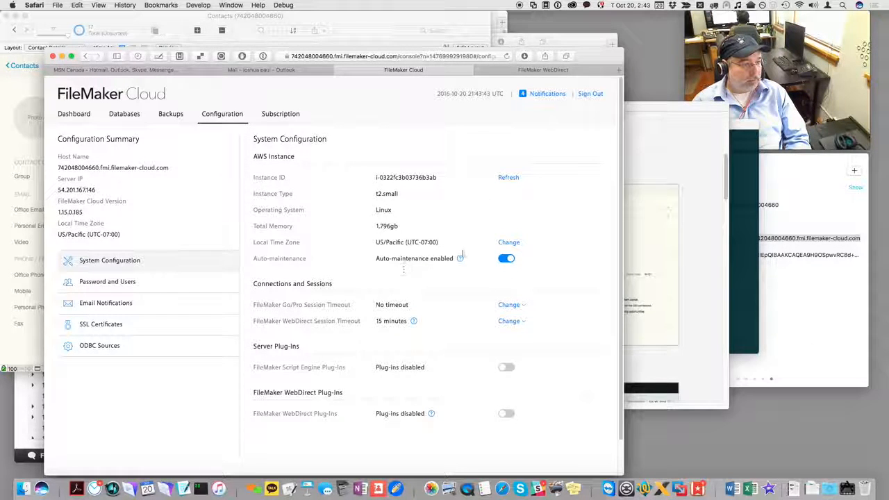
pyautogui.moveTo(458, 259)
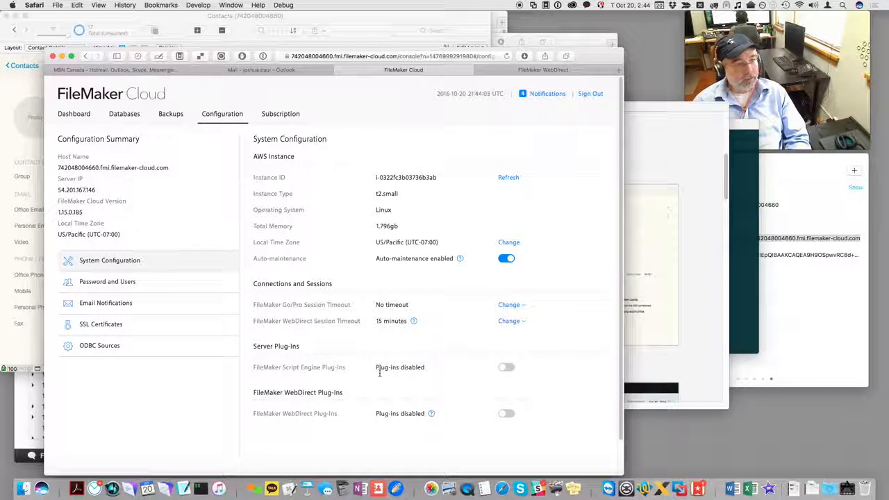
# - Turn on email notifications, enter a sender e-mail address and send its verification request
pyautogui.click(139, 305)
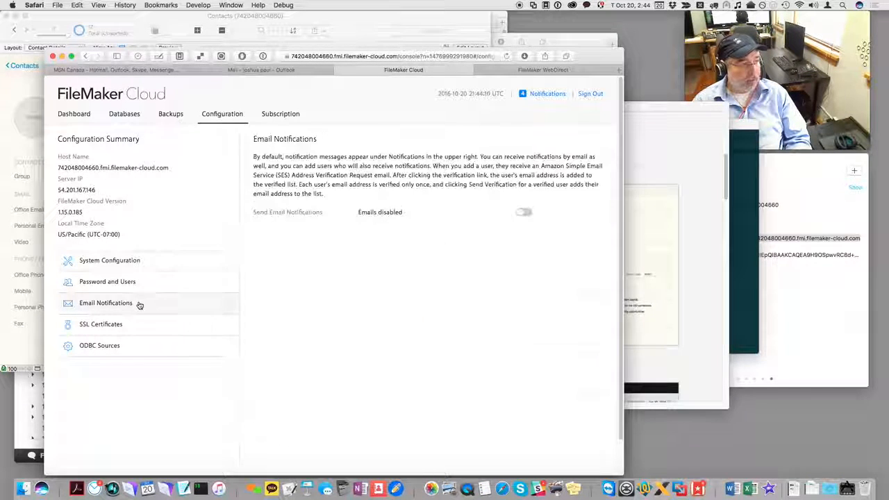
pyautogui.click(523, 213)
pyautogui.click(400, 273)
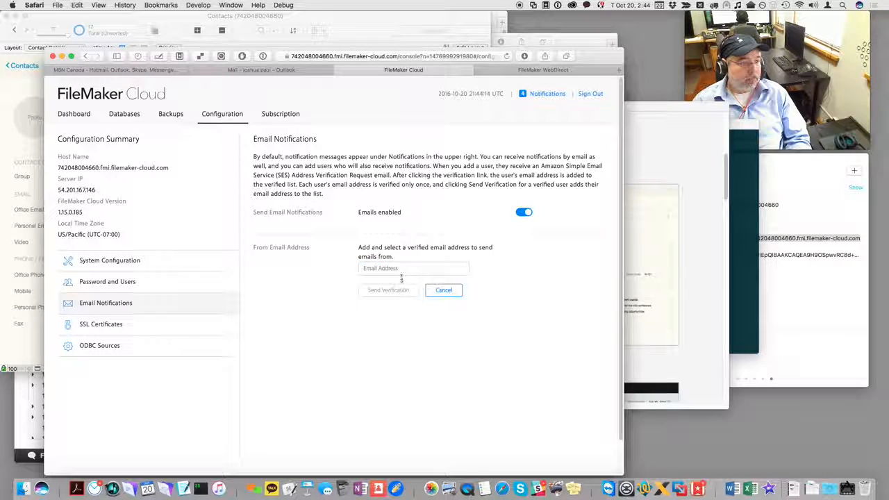
pyautogui.click(416, 265)
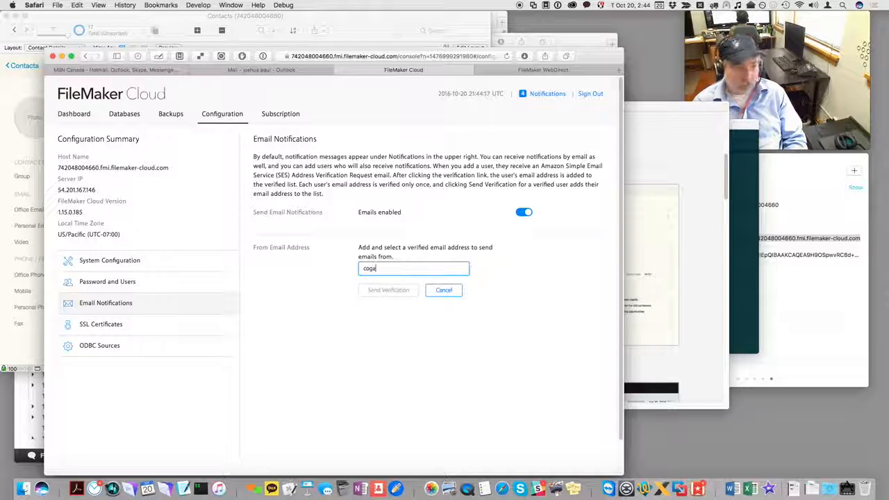
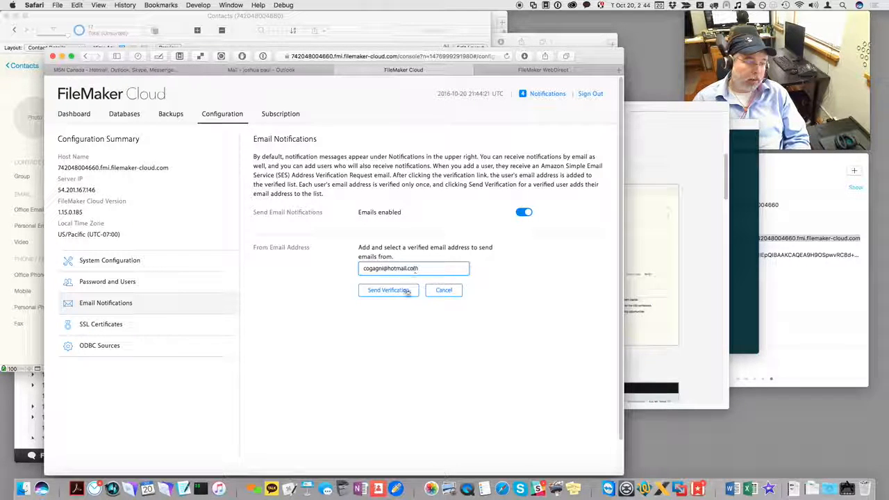
pyautogui.click(406, 291)
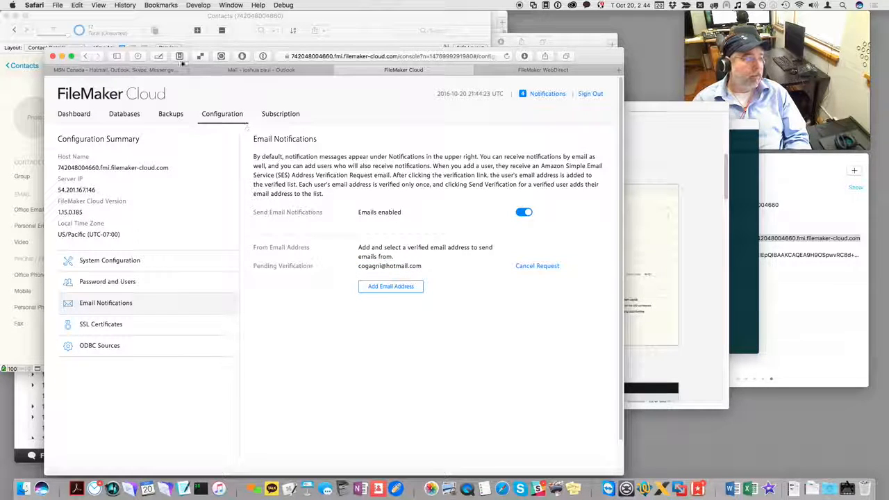
pyautogui.click(261, 70)
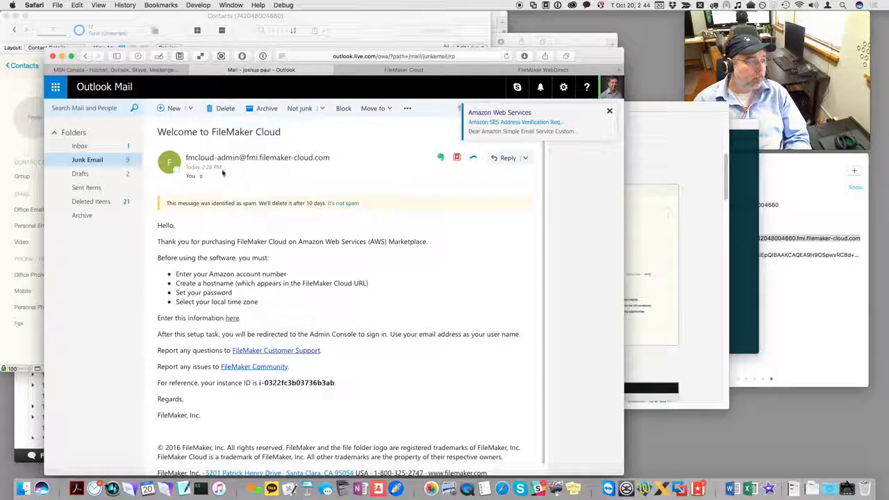
# - Open the Amazon SES email in the Inbox and follow its verification link
pyautogui.click(79, 146)
pyautogui.click(364, 146)
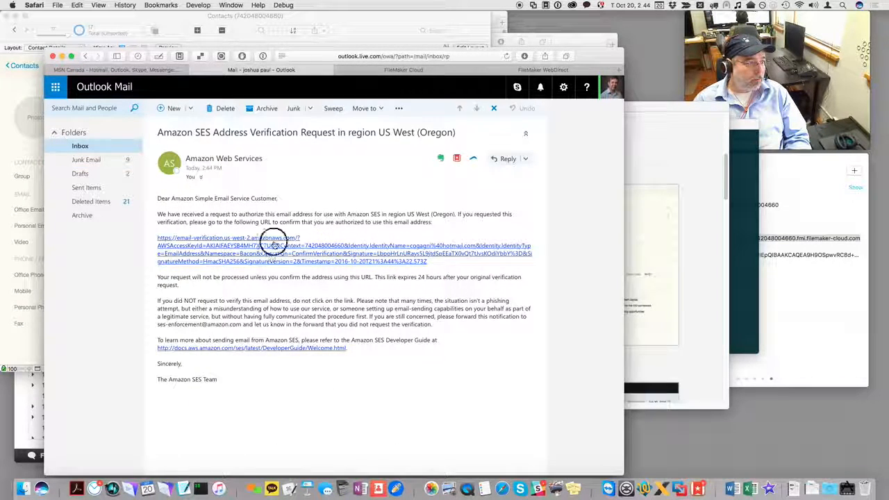
pyautogui.click(275, 246)
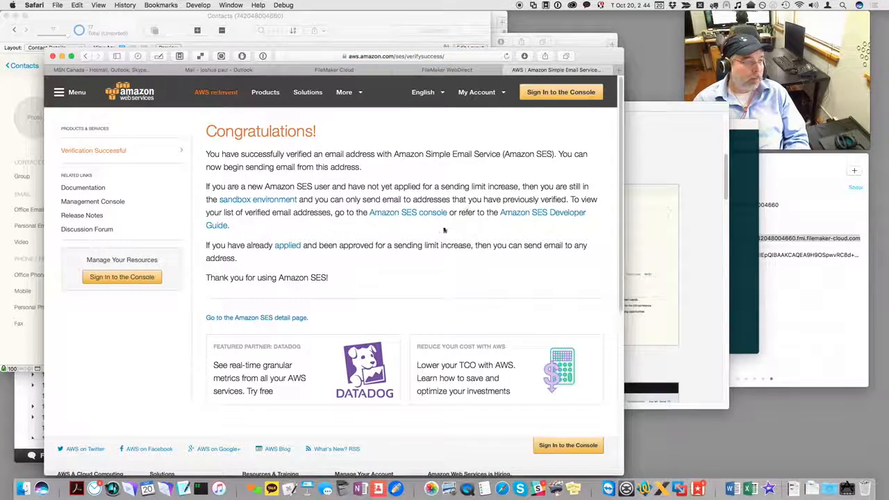
pyautogui.press('super+w')
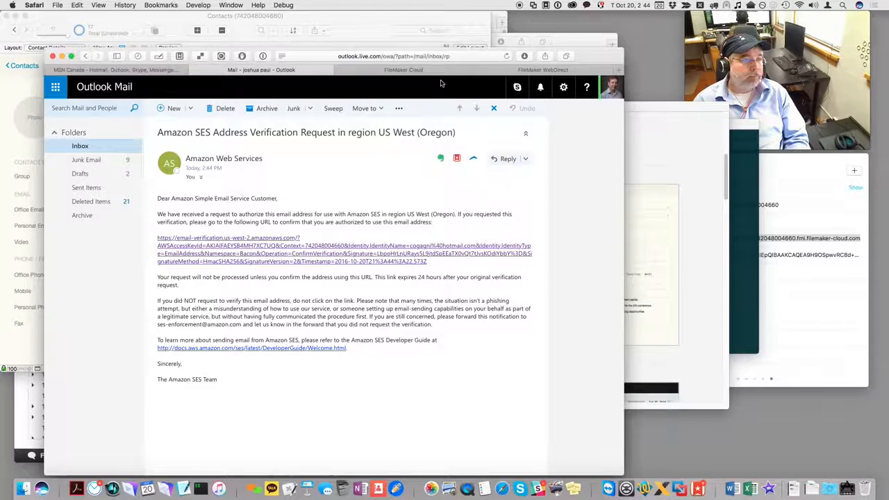
# - Reload the FileMaker Cloud console and check Configuration > Email Notifications shows the address verified
pyautogui.click(440, 71)
pyautogui.press('super+r')
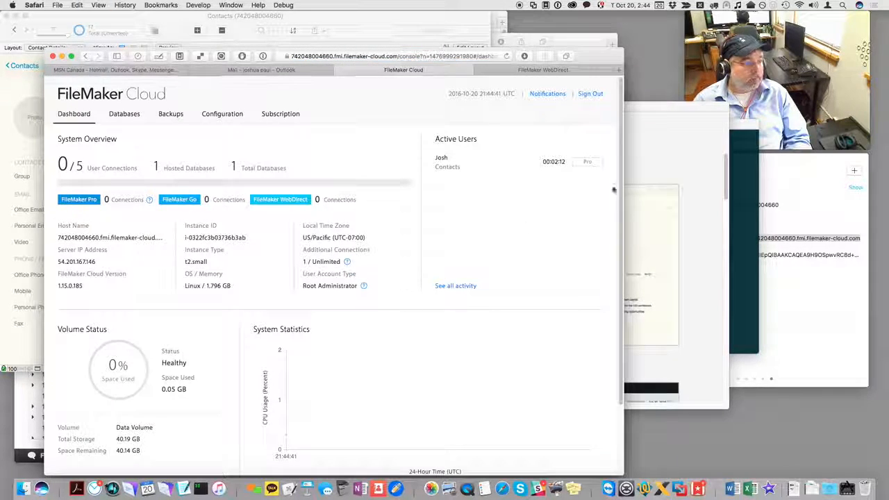
pyautogui.click(235, 113)
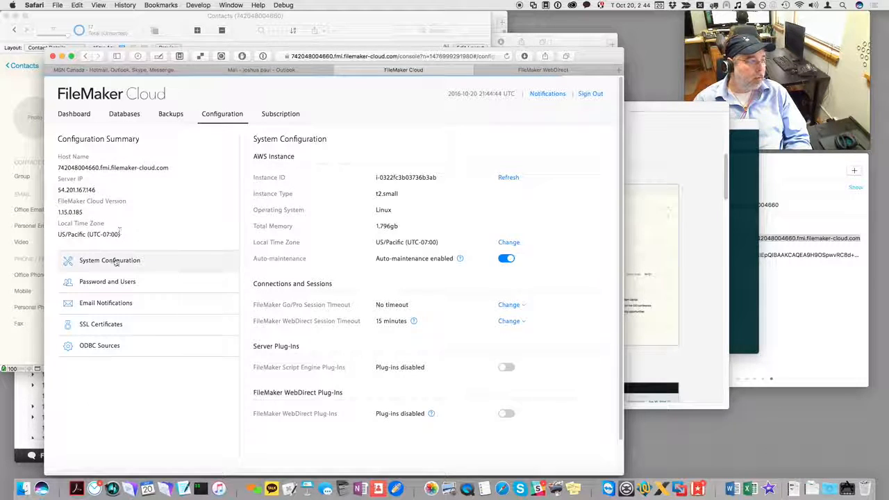
pyautogui.click(101, 304)
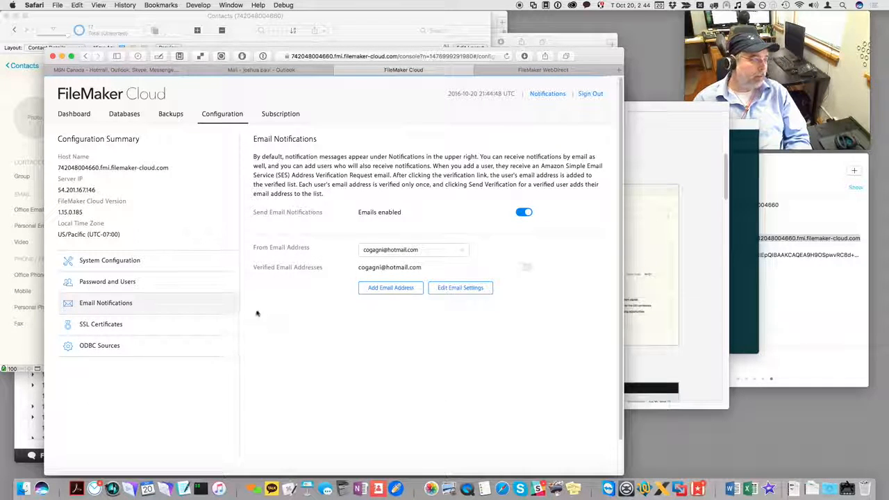
# - Browse the Subscription's Instance Settings types and monthly prices, then go back to the Dashboard
pyautogui.click(281, 115)
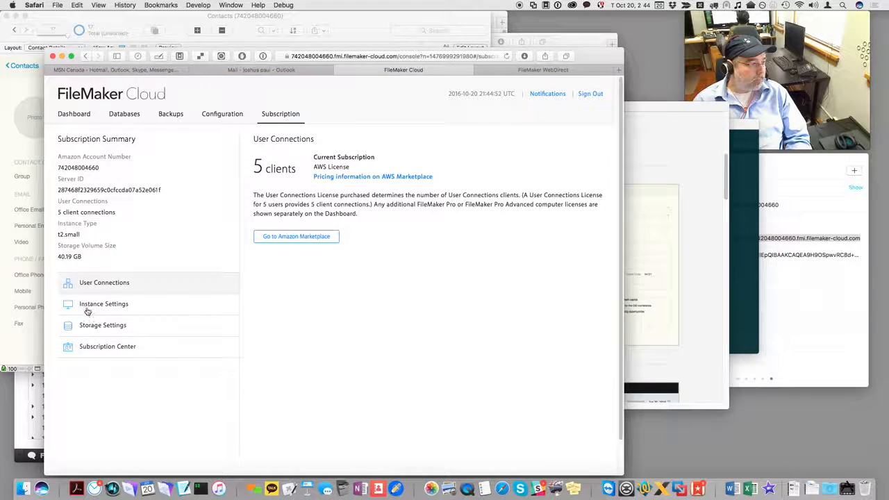
pyautogui.click(88, 308)
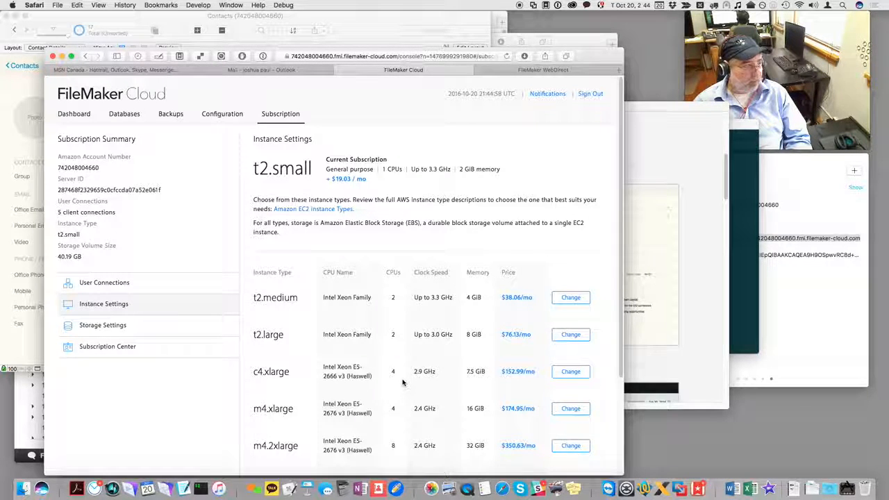
pyautogui.scroll(-4, 372, 360)
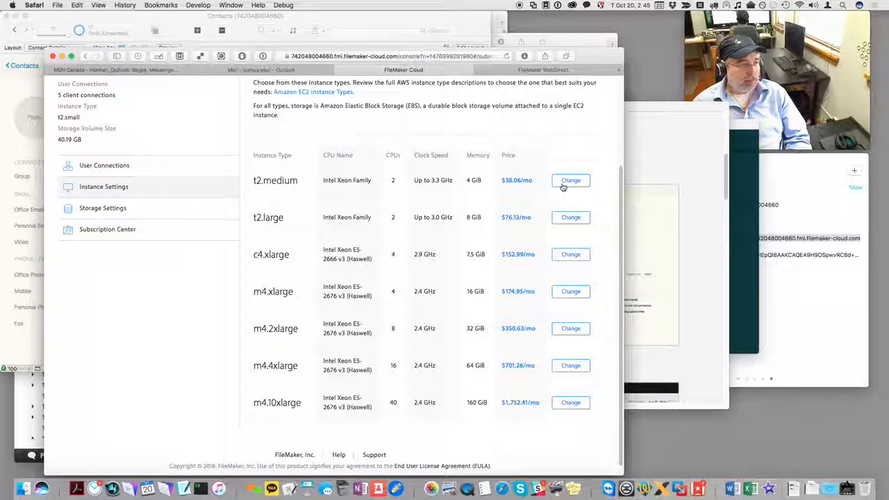
pyautogui.scroll(5, 236, 248)
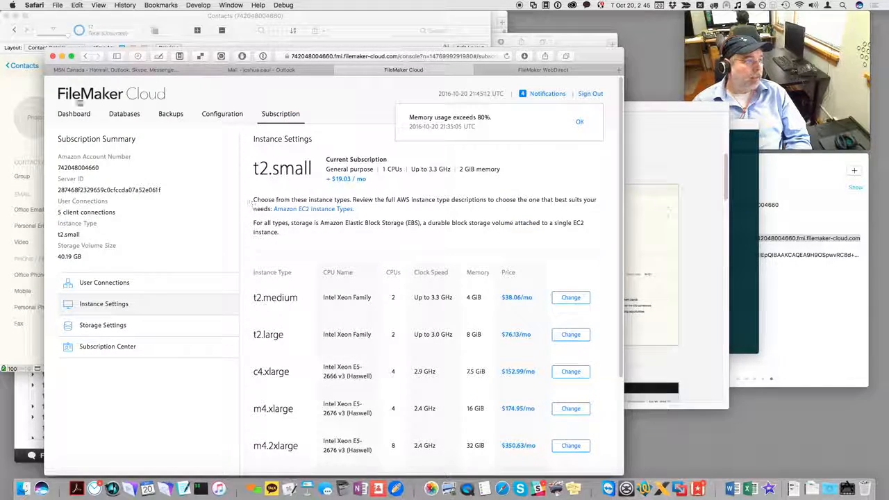
pyautogui.click(74, 114)
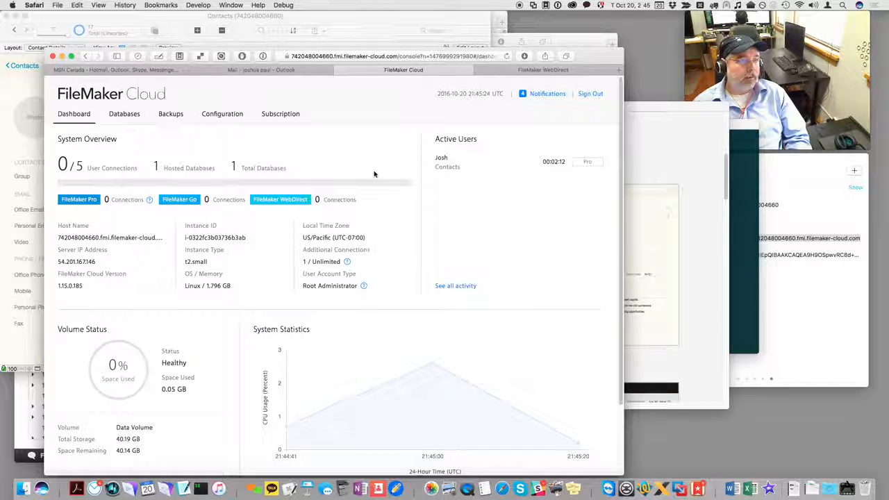
# - Close the FileMaker and mail tabs and the Connect To Your Instance instructions
pyautogui.press('super+w')
pyautogui.press('super+w')
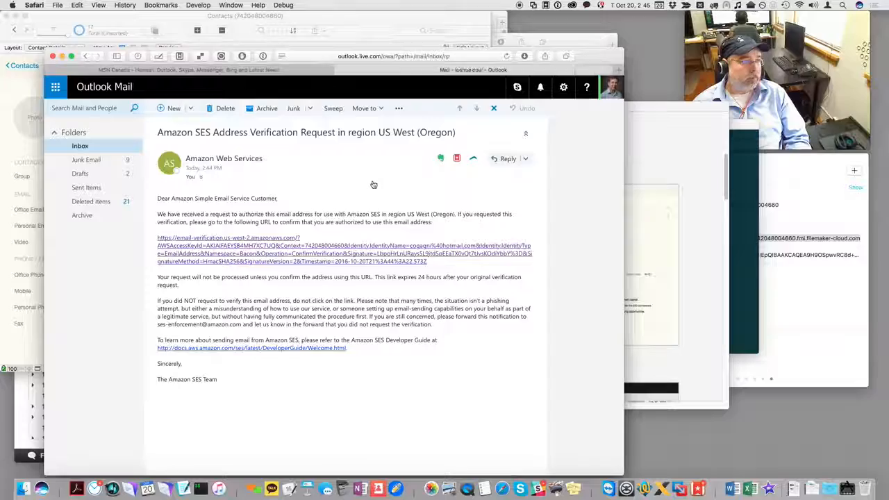
pyautogui.press('super+w')
pyautogui.press('super+w')
pyautogui.click(387, 184)
pyautogui.scroll(3, 337, 187)
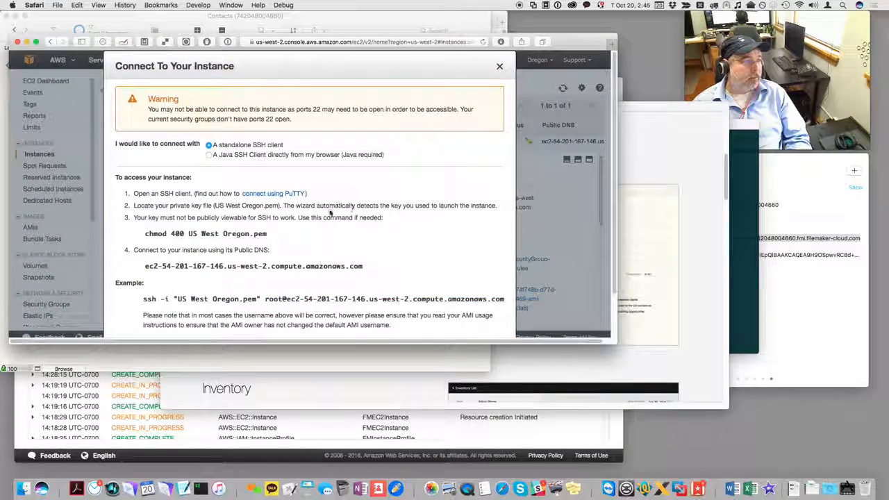
pyautogui.click(500, 66)
# - Recall the previous ssh command in iTerm2 and enlarge the Safari EC2 Instances window
pyautogui.click(736, 267)
pyautogui.press('Up')
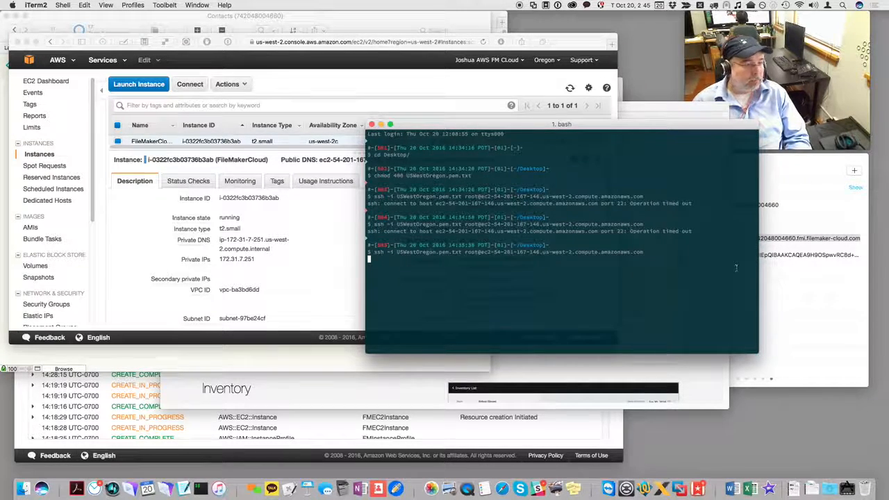
pyautogui.click(353, 241)
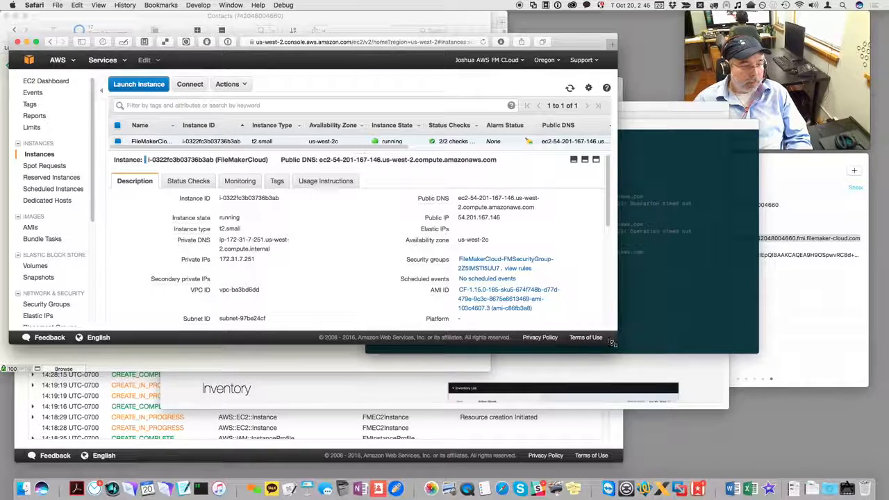
pyautogui.moveTo(617, 344); pyautogui.dragTo(674, 442)
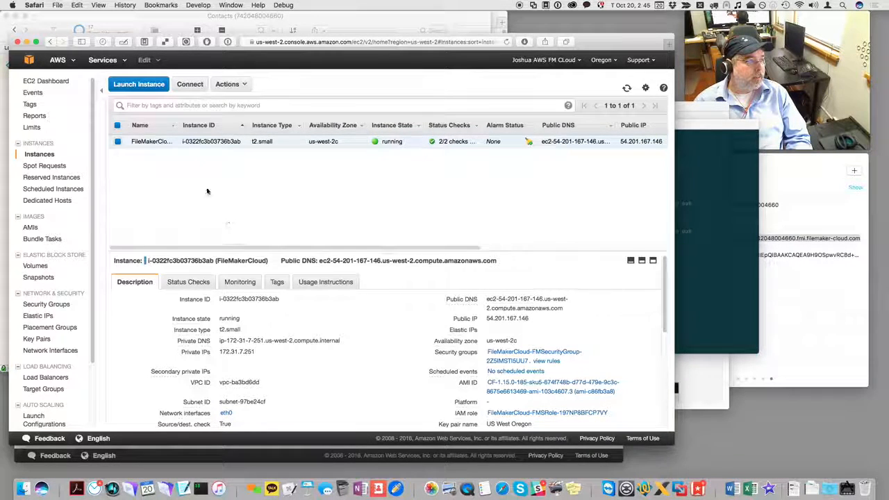
# - Delete the FileMakerCloud stack in CloudFormation via Actions > Delete Stack, leaving it DELETE_IN_PROGRESS
pyautogui.click(102, 61)
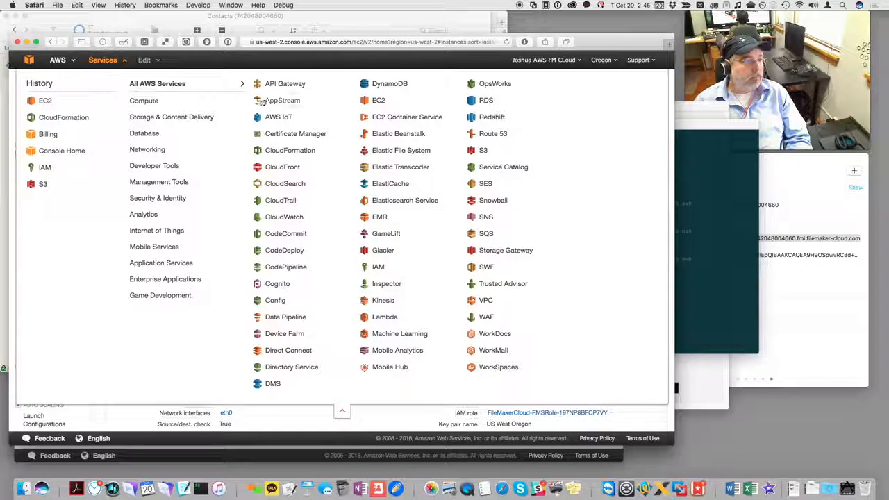
pyautogui.click(42, 118)
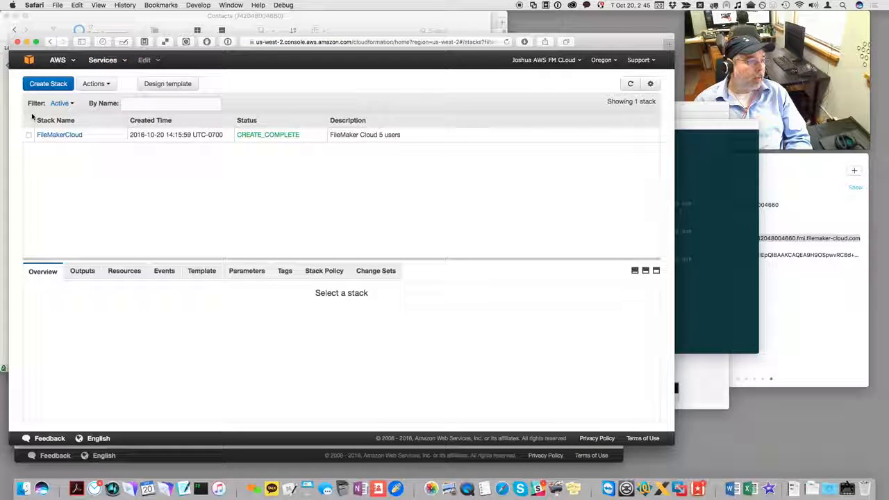
pyautogui.click(28, 136)
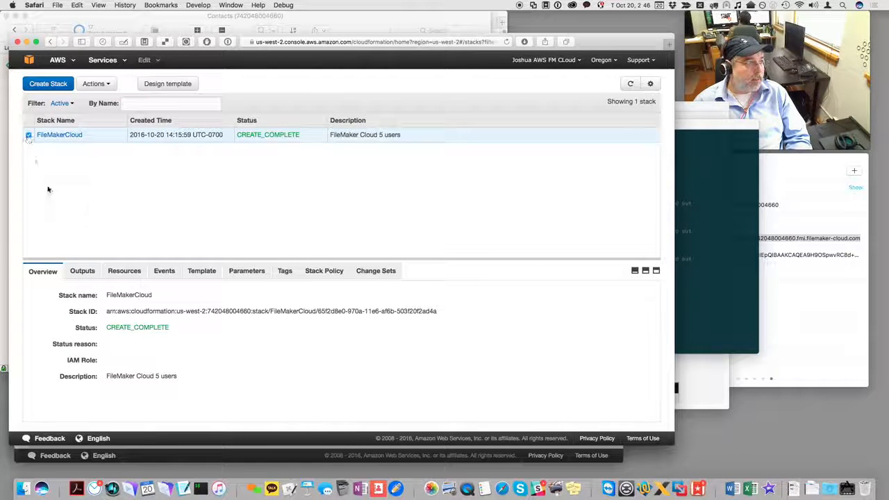
pyautogui.click(93, 84)
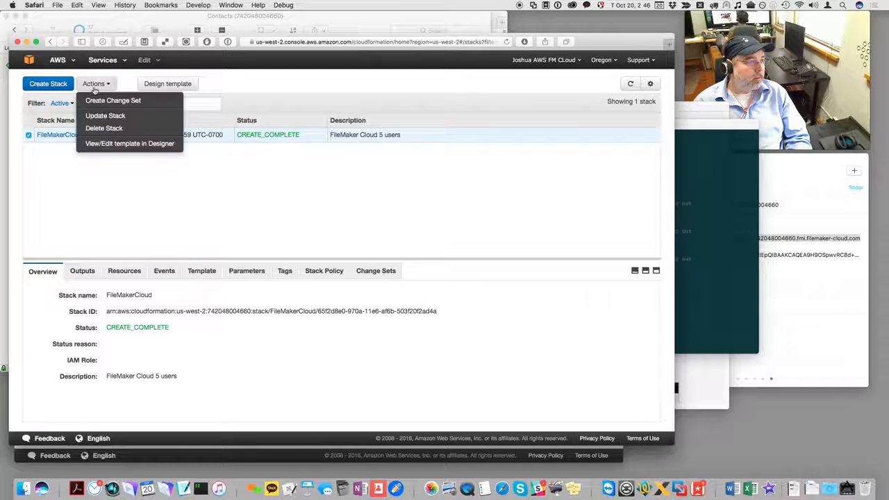
pyautogui.click(104, 128)
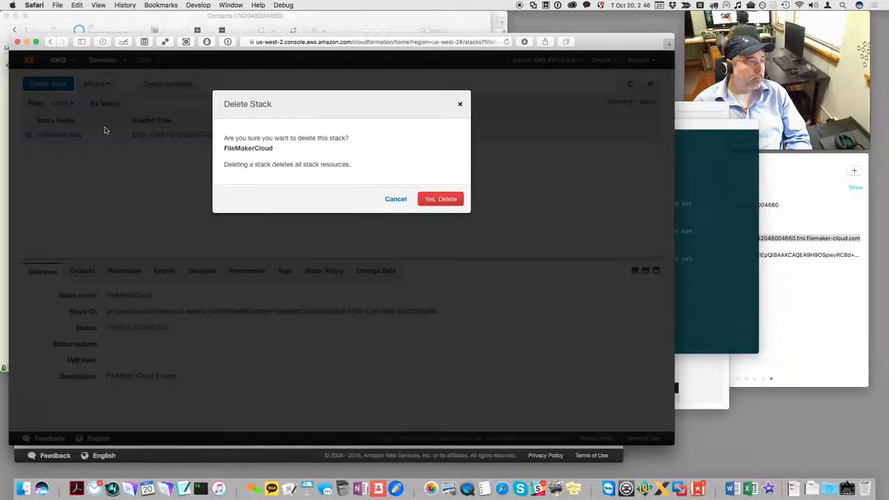
pyautogui.click(429, 206)
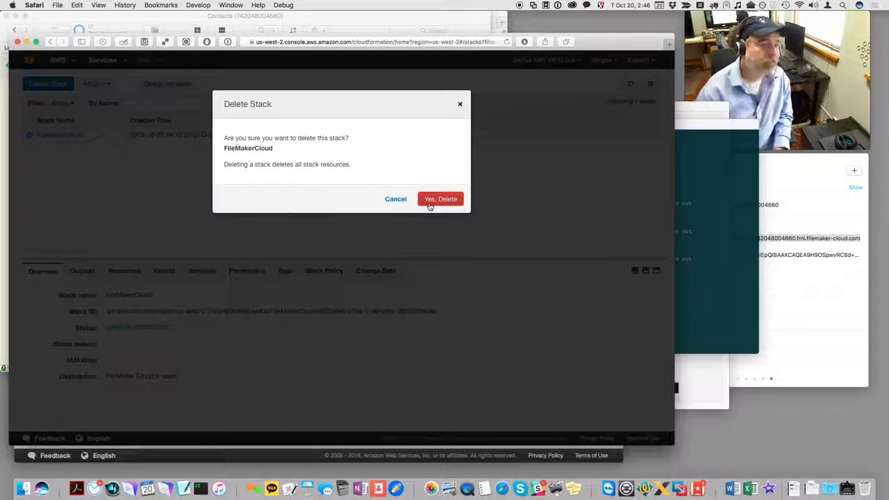
pyautogui.click(453, 199)
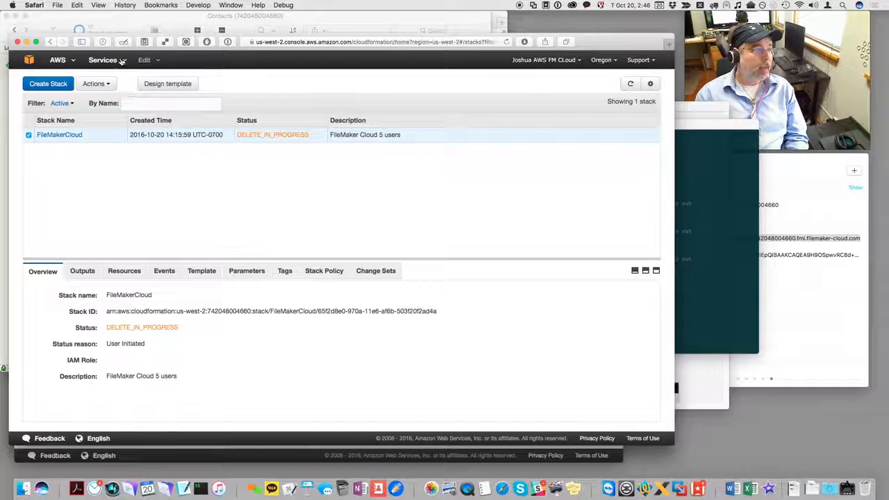
# - Load the aws.amazon.com home page and scroll down its content
pyautogui.click(119, 60)
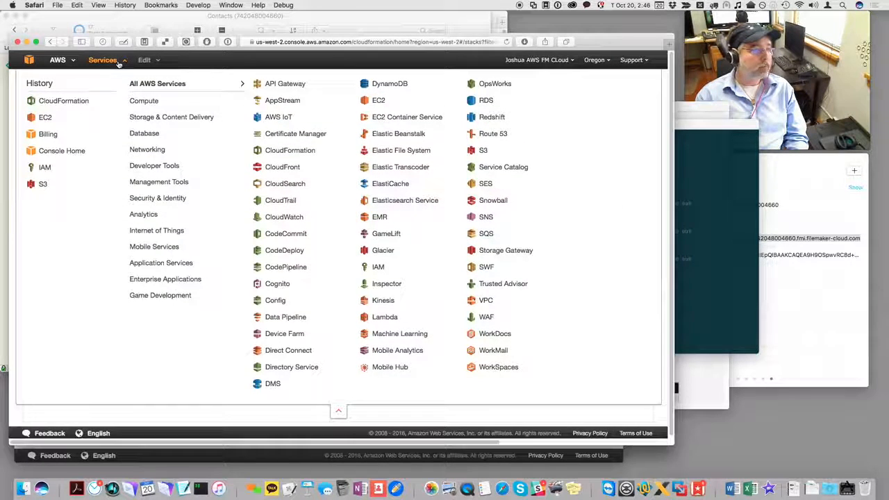
pyautogui.click(408, 42)
pyautogui.write('aw')
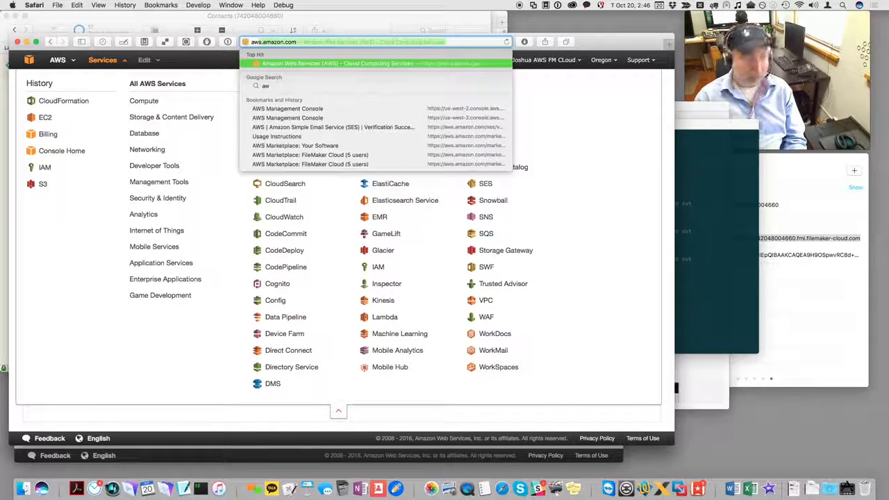
pyautogui.write('s')
pyautogui.press('BackSpace')
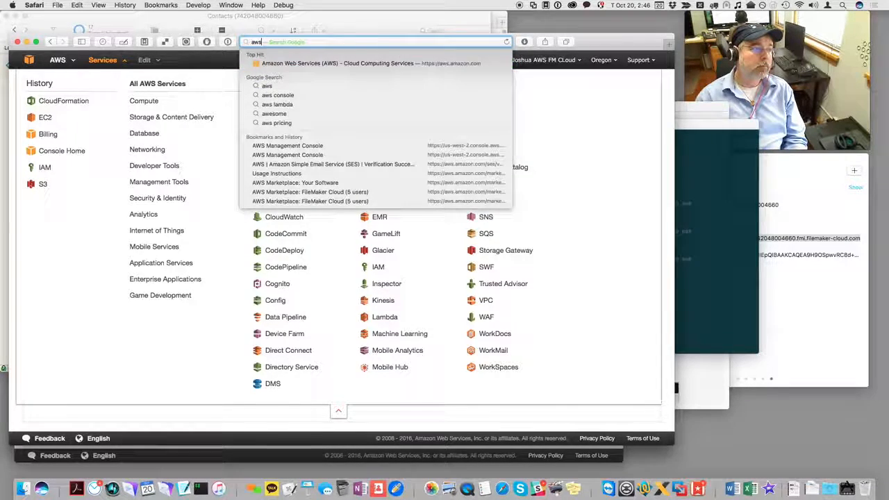
pyautogui.press('Down')
pyautogui.press('Return')
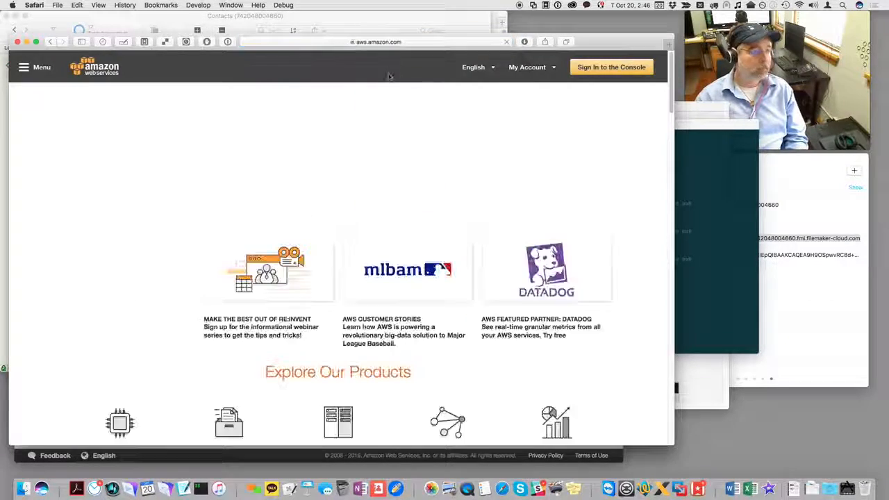
pyautogui.scroll(-20, 596, 358)
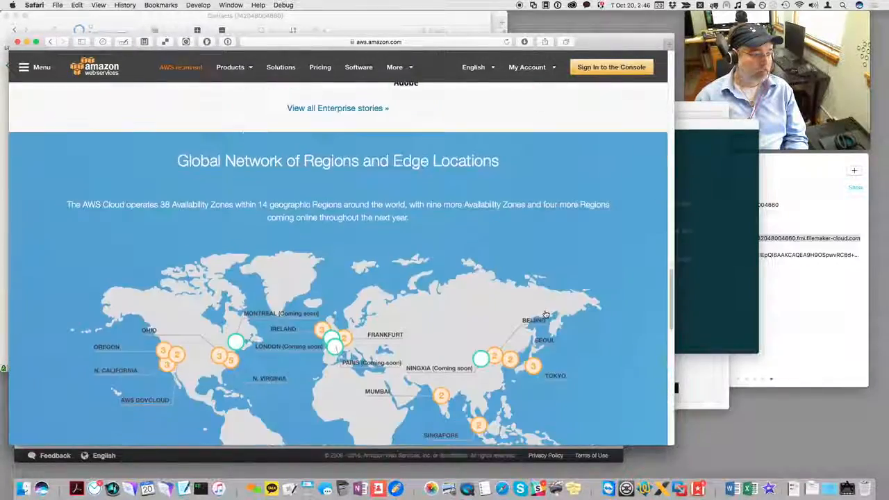
pyautogui.scroll(-10, 546, 315)
# - Review the FileMaker Cloud subscription in AWS Marketplace, then open the EC2 Dashboard from it
pyautogui.click(467, 165)
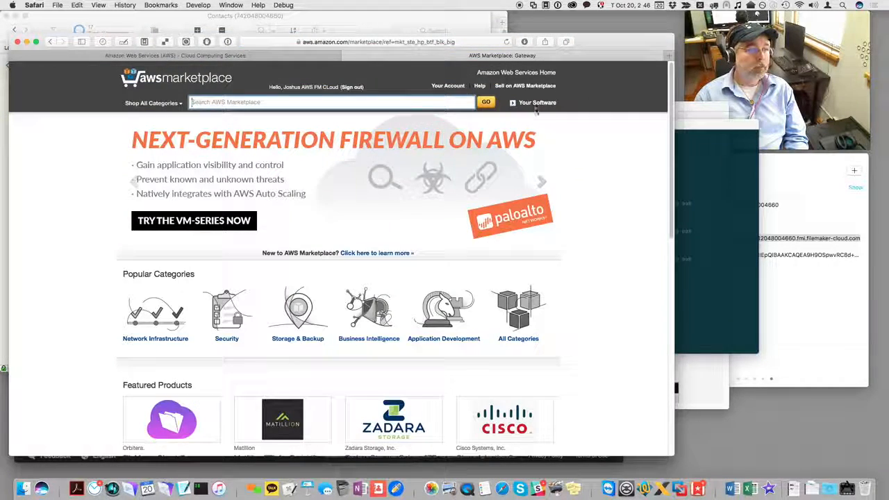
pyautogui.click(536, 104)
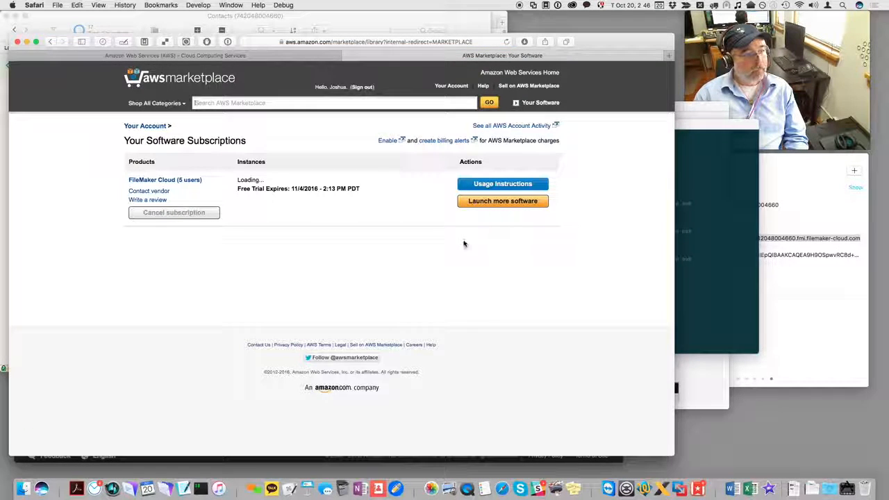
pyautogui.moveTo(150, 214)
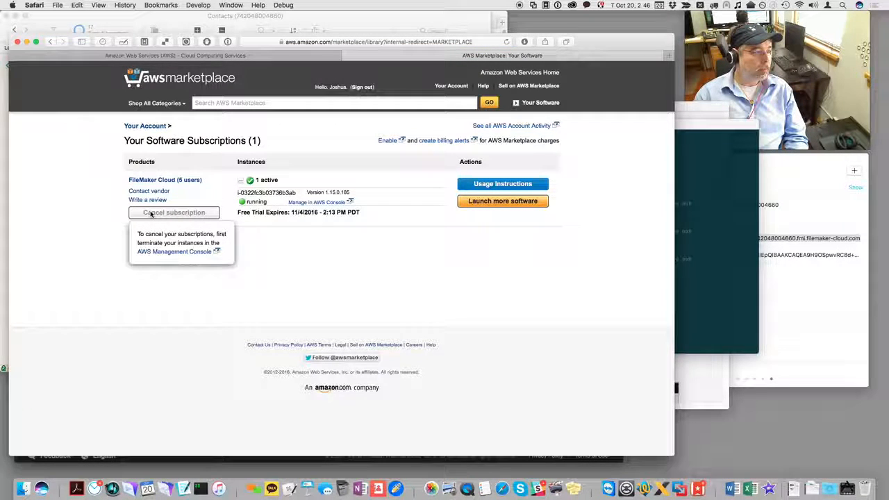
pyautogui.click(177, 255)
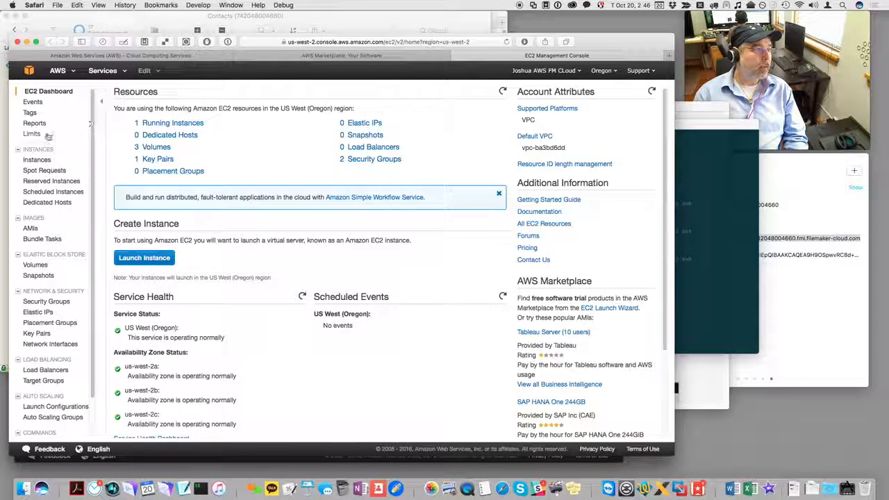
# - Refresh the CloudFormation stack list and browse the Outputs, Resources, Events and Template tabs
pyautogui.click(103, 72)
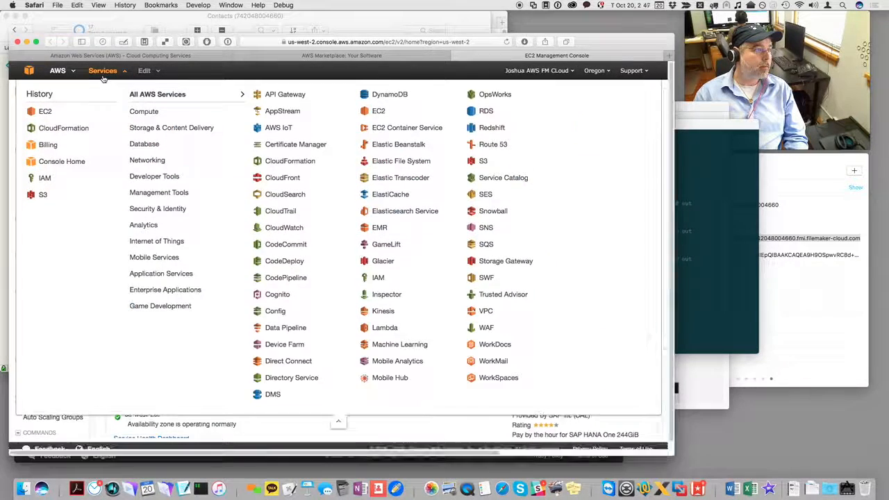
pyautogui.click(64, 128)
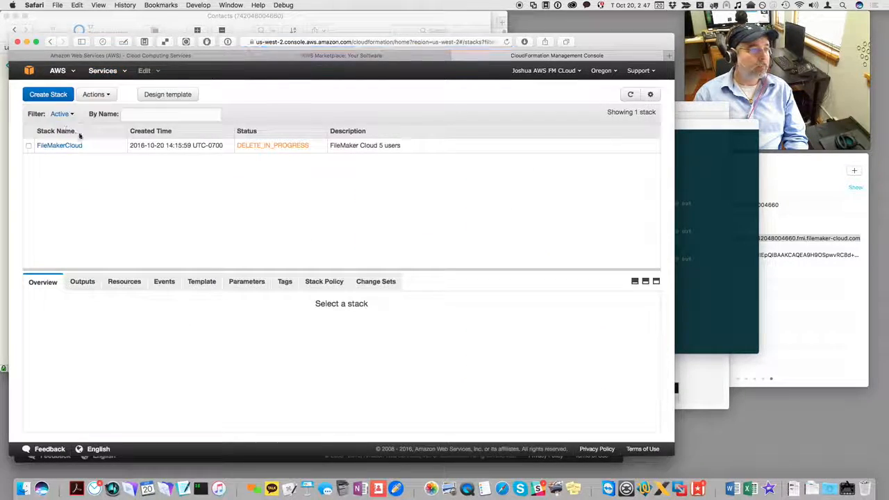
pyautogui.click(634, 94)
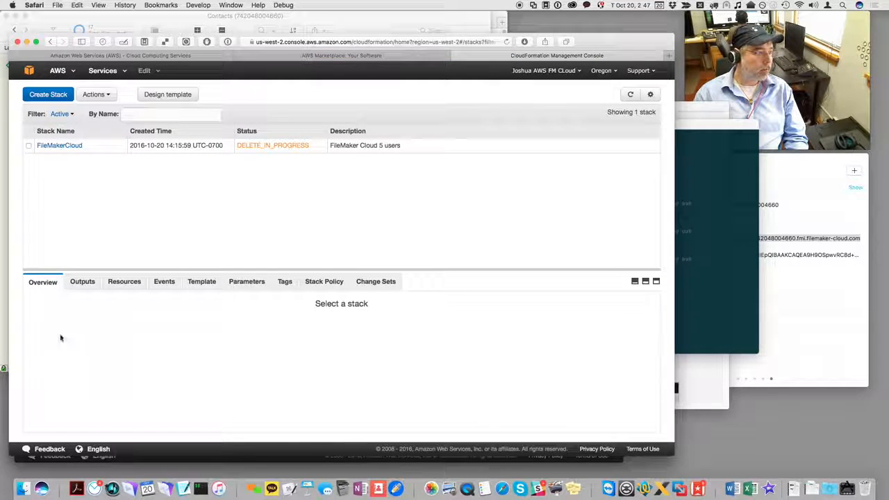
pyautogui.click(85, 285)
pyautogui.click(122, 285)
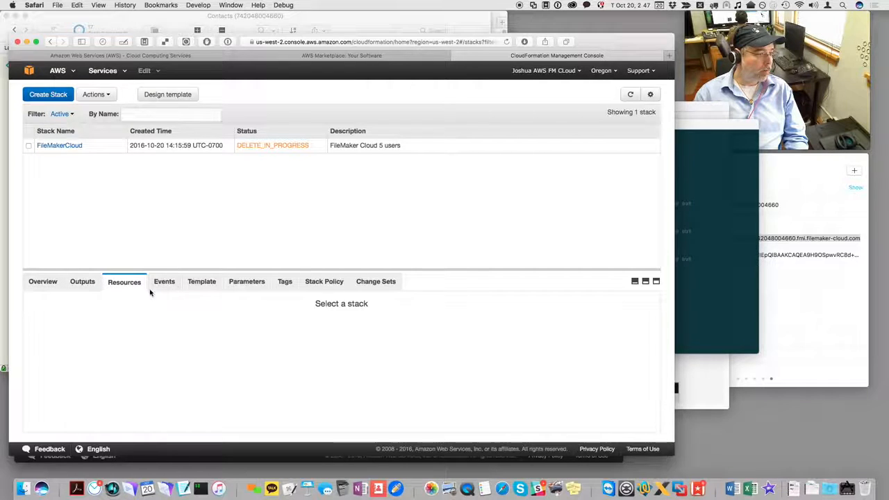
pyautogui.click(165, 284)
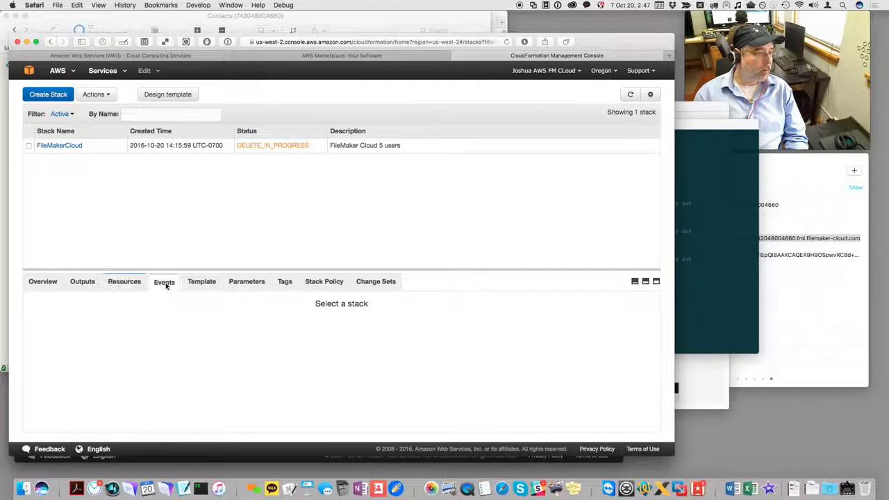
pyautogui.click(202, 283)
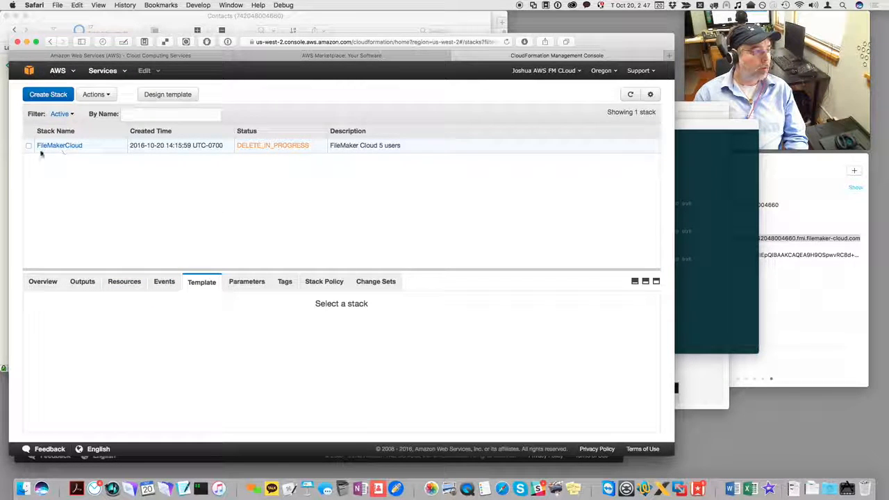
pyautogui.click(43, 283)
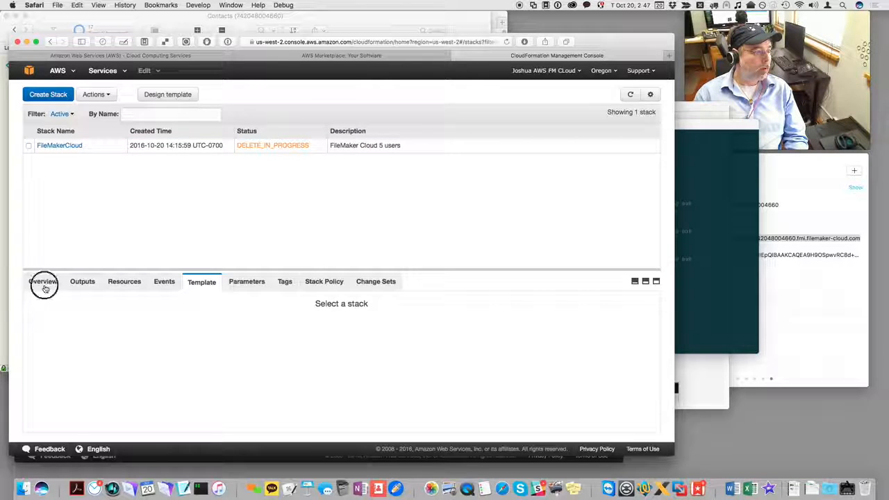
# - Look through the FileMakerCloud stack's detail page
pyautogui.click(59, 145)
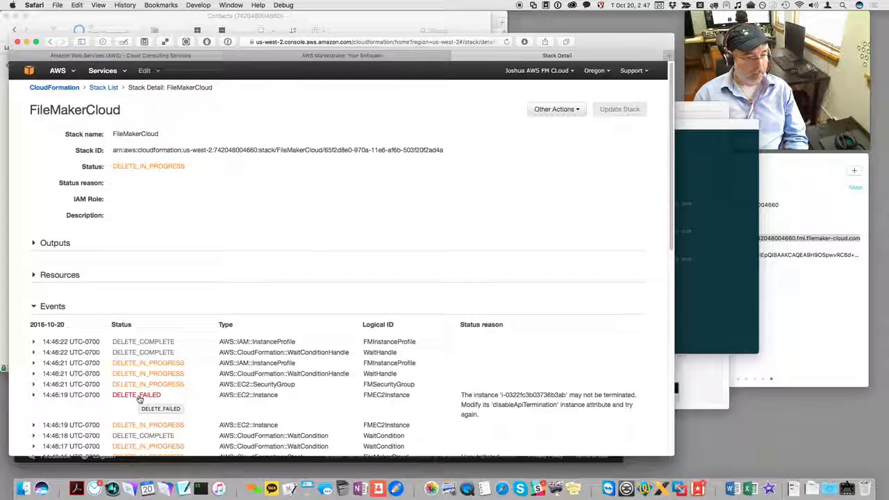
pyautogui.scroll(-1, 276, 392)
pyautogui.scroll(-5, 275, 391)
pyautogui.scroll(8, 276, 395)
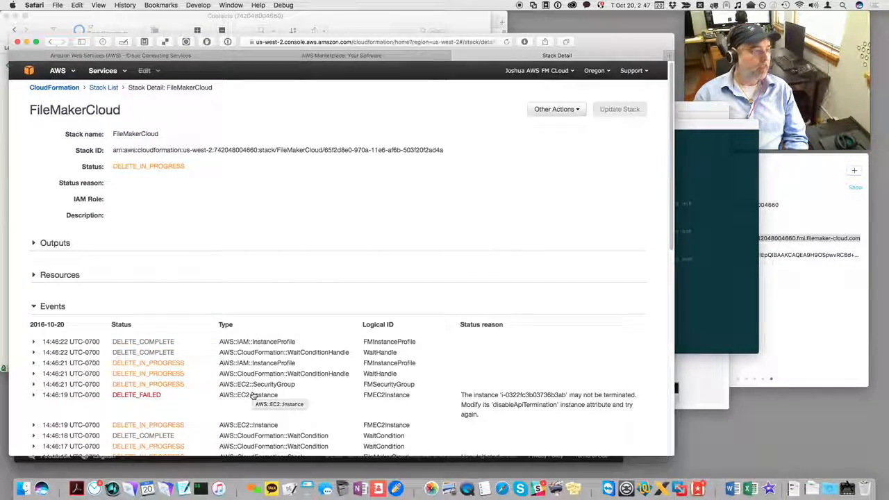
# - Check the stack's events and resources, showing the EC2 instance DELETE_FAILED
pyautogui.click(102, 88)
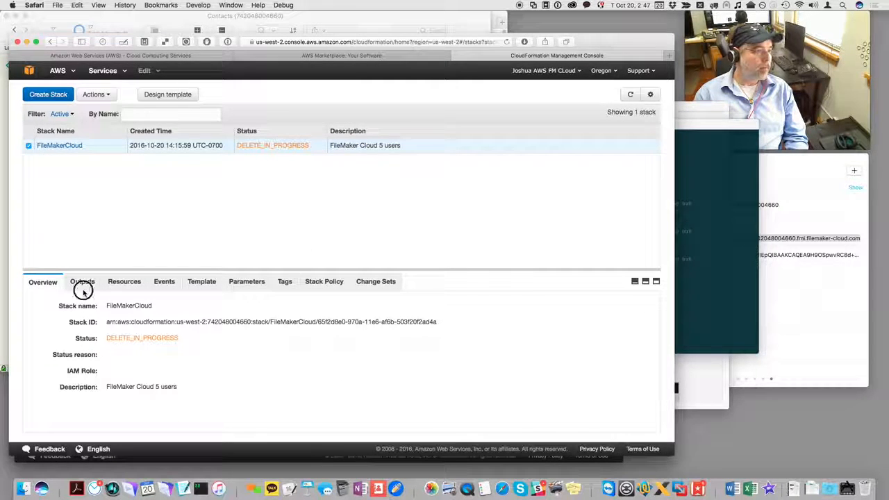
pyautogui.click(111, 283)
pyautogui.click(166, 279)
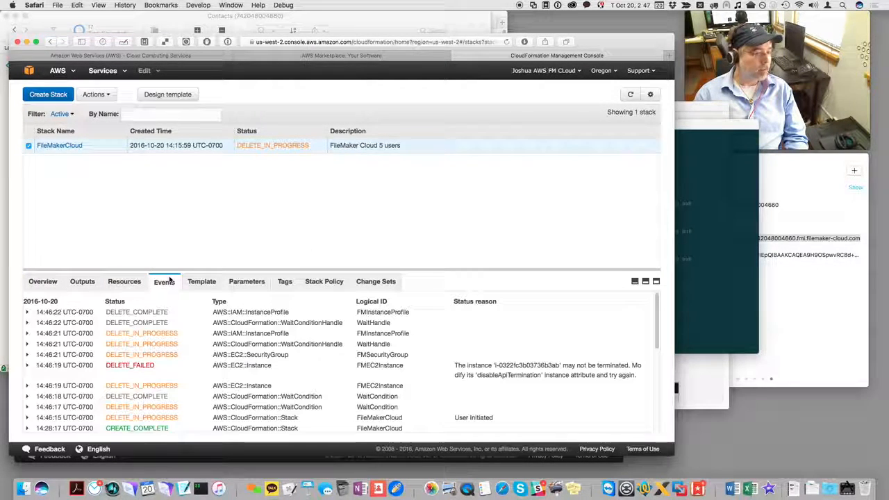
pyautogui.click(116, 283)
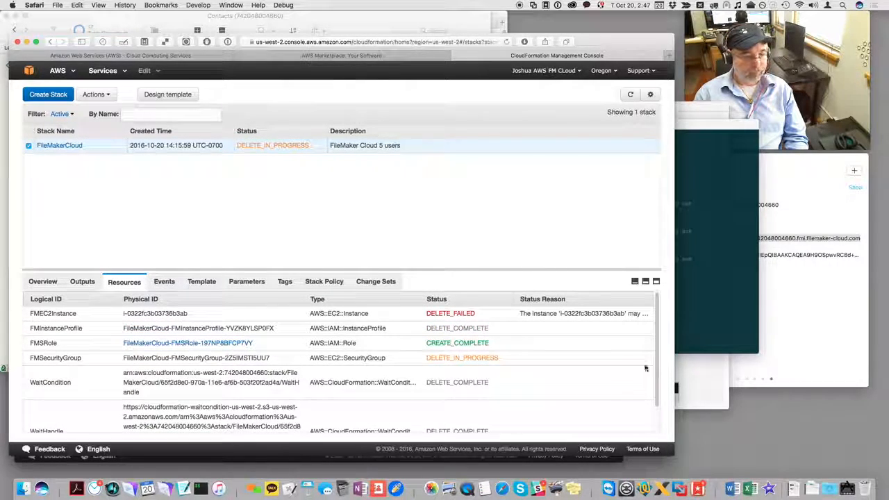
pyautogui.moveTo(676, 353); pyautogui.dragTo(845, 353)
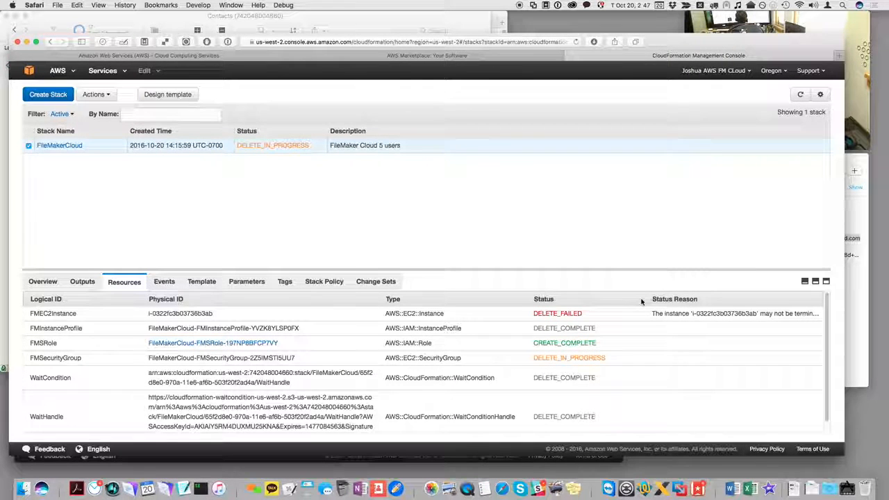
pyautogui.moveTo(645, 301); pyautogui.dragTo(599, 300)
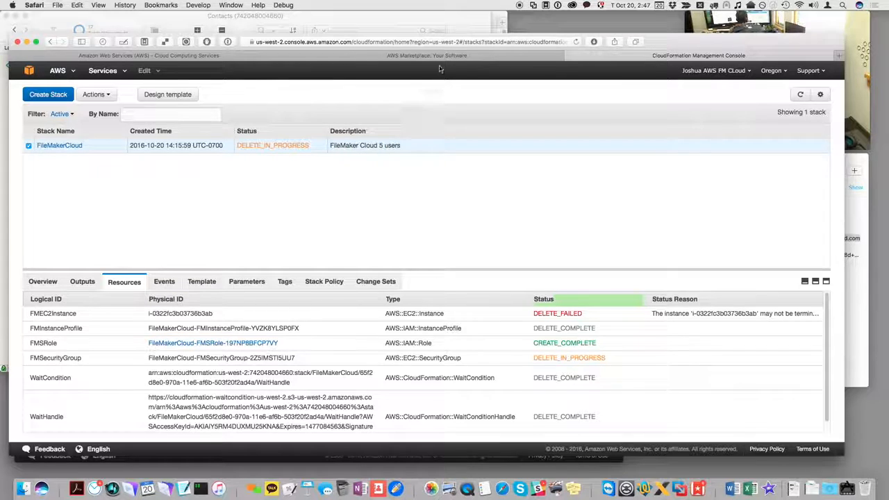
pyautogui.click(61, 71)
pyautogui.click(99, 73)
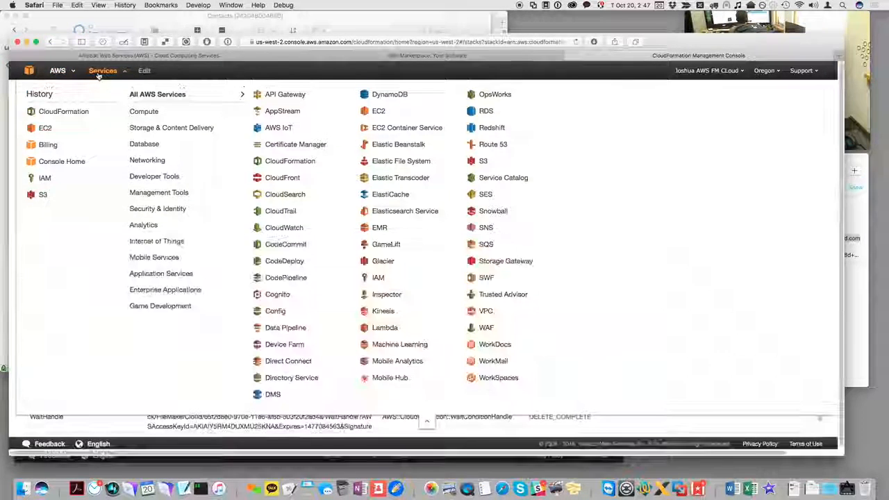
# - In EC2, list the instances and reveal the Instance State actions for the FileMakerCloud t2.small instance
pyautogui.click(44, 130)
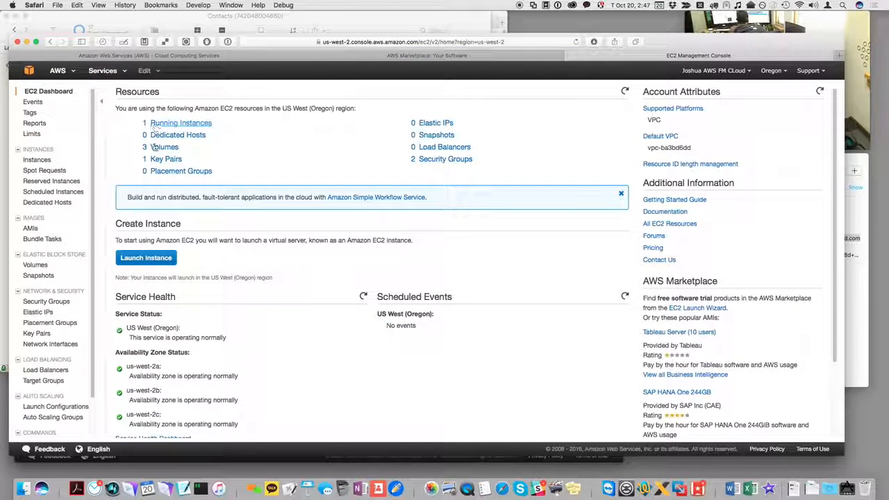
pyautogui.click(39, 160)
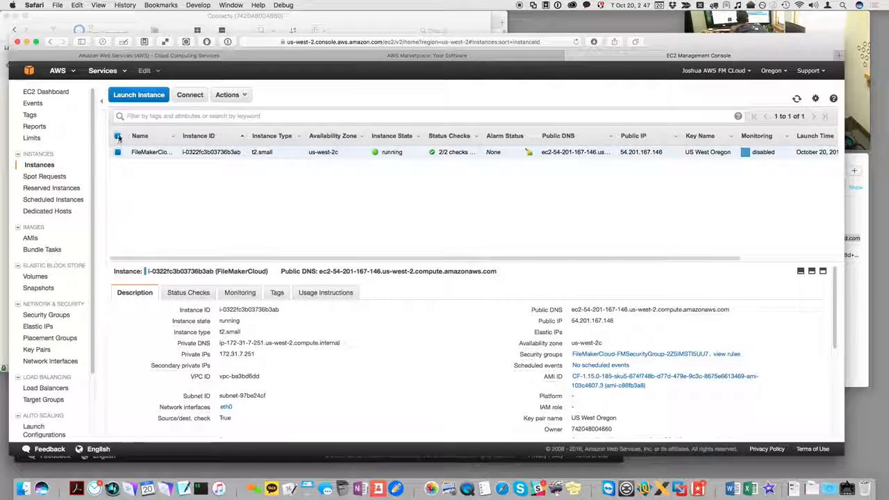
pyautogui.click(230, 95)
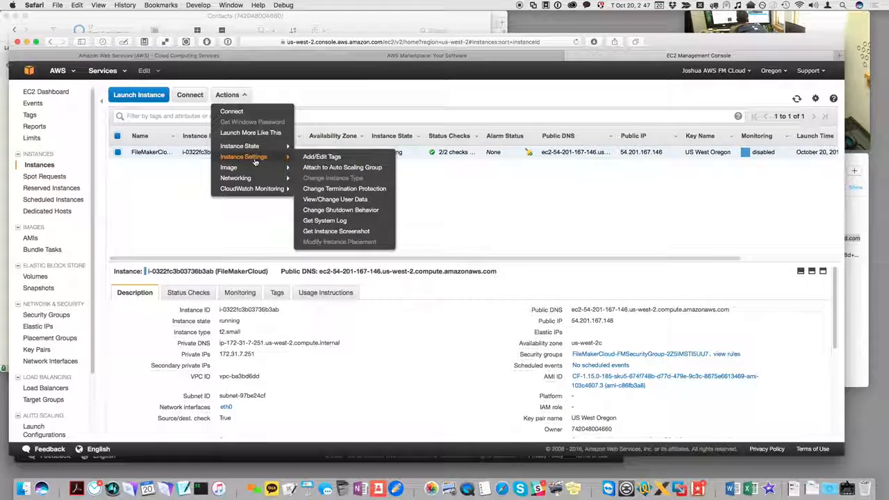
pyautogui.moveTo(250, 146)
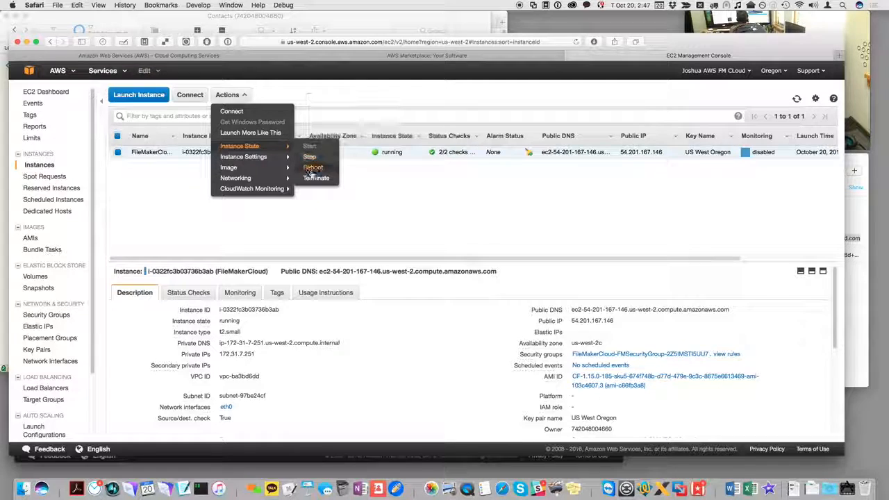
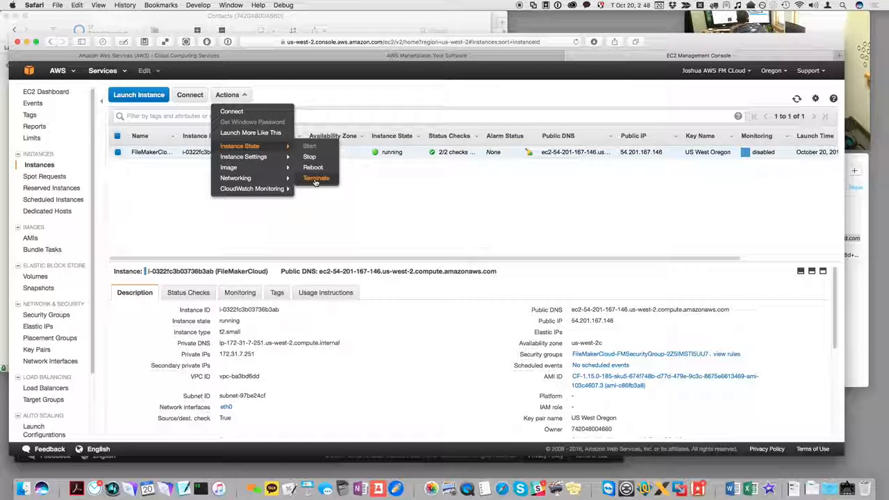
# - Attempt to terminate the FileMakerCloud instance, then cancel the termination
pyautogui.click(316, 179)
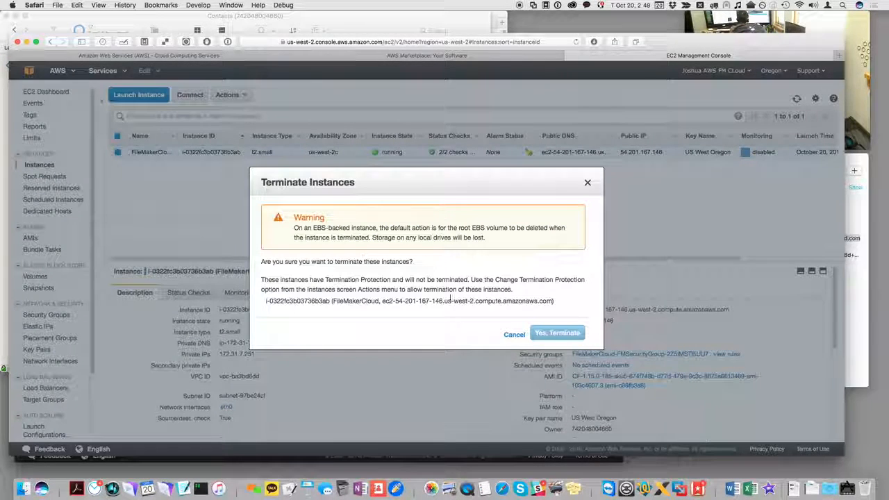
pyautogui.moveTo(521, 240); pyautogui.dragTo(247, 201)
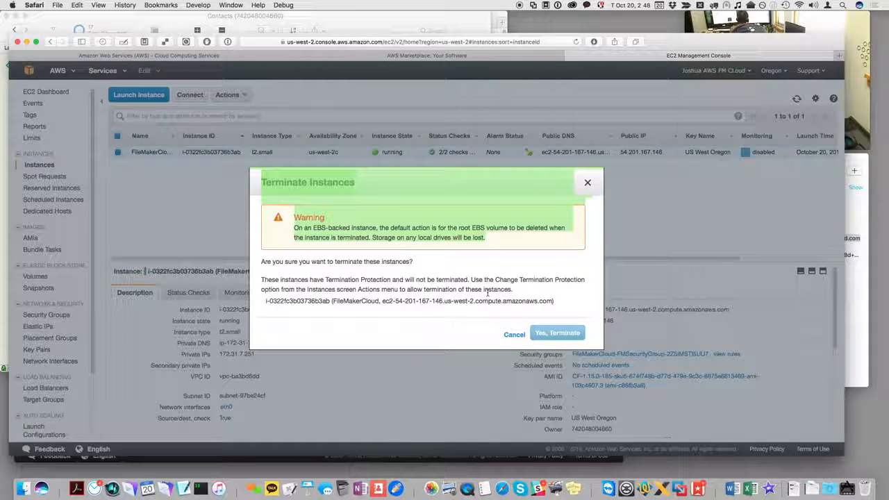
pyautogui.click(540, 334)
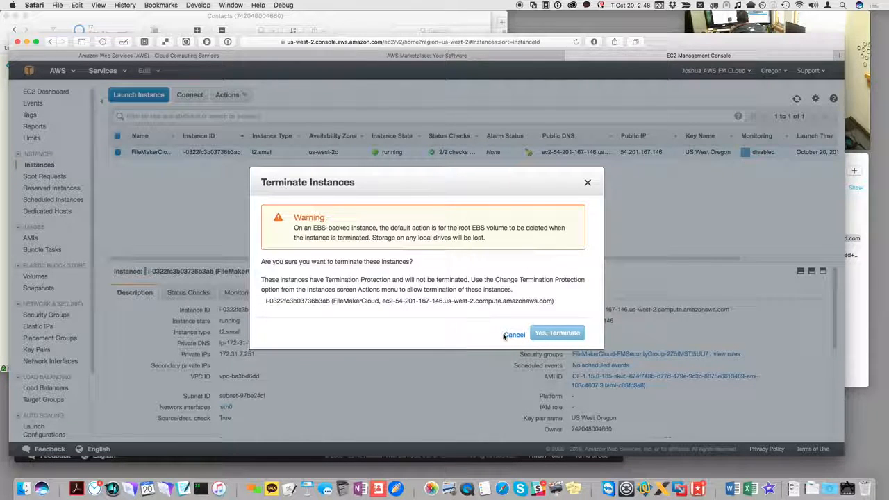
pyautogui.click(509, 334)
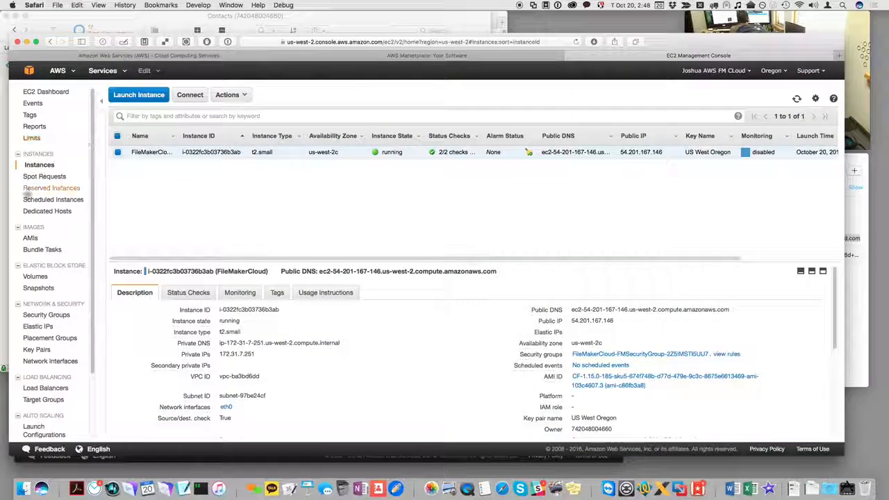
pyautogui.scroll(-1, 56, 292)
pyautogui.scroll(-3, 58, 334)
pyautogui.scroll(3, 60, 326)
# - Try detaching all three EC2 volumes; the 16 GiB root volume refuses to detach
pyautogui.click(59, 91)
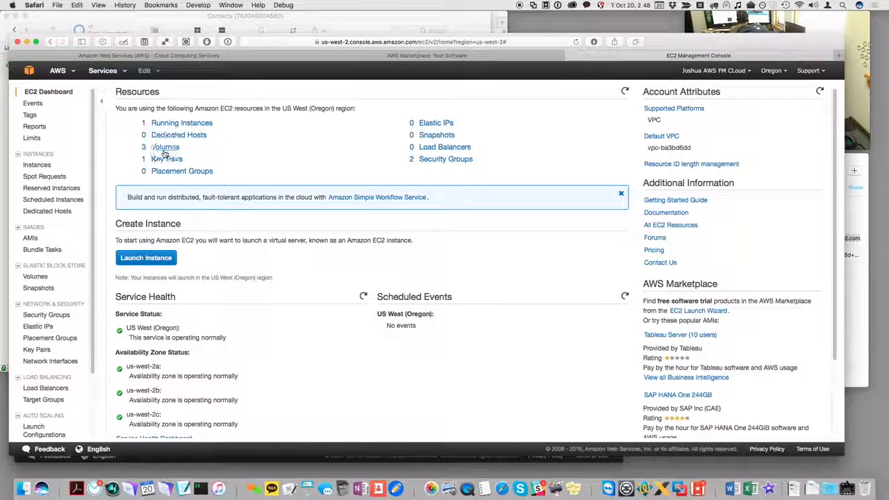
pyautogui.click(164, 147)
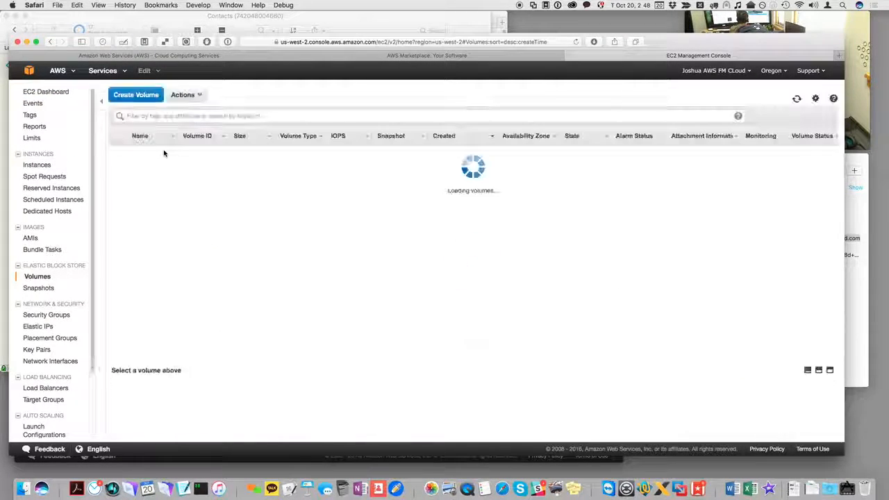
pyautogui.click(118, 137)
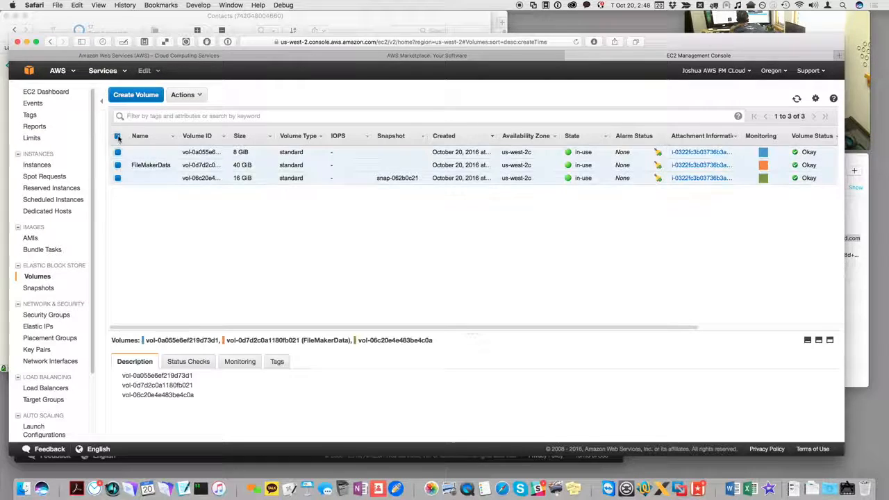
pyautogui.click(198, 95)
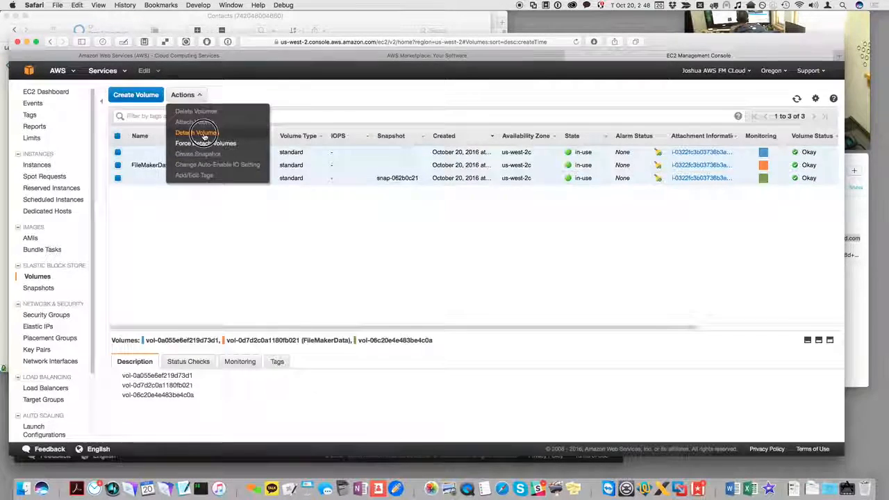
pyautogui.click(203, 132)
pyautogui.click(492, 299)
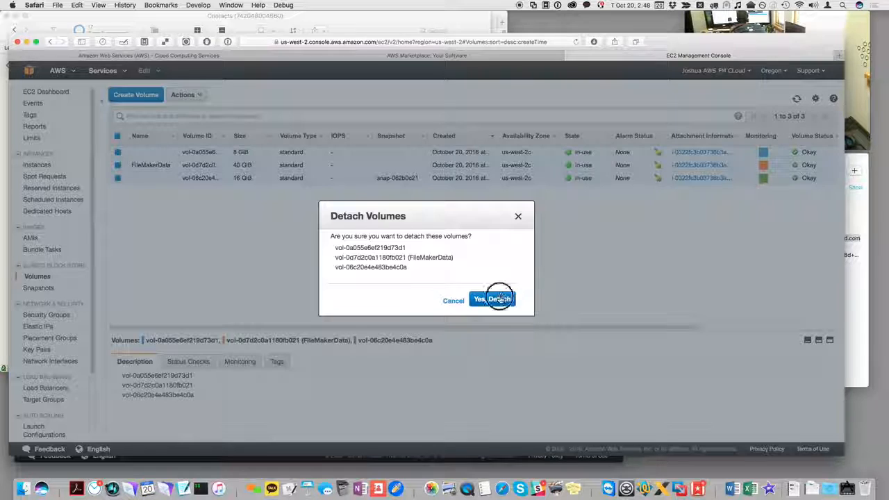
pyautogui.click(594, 306)
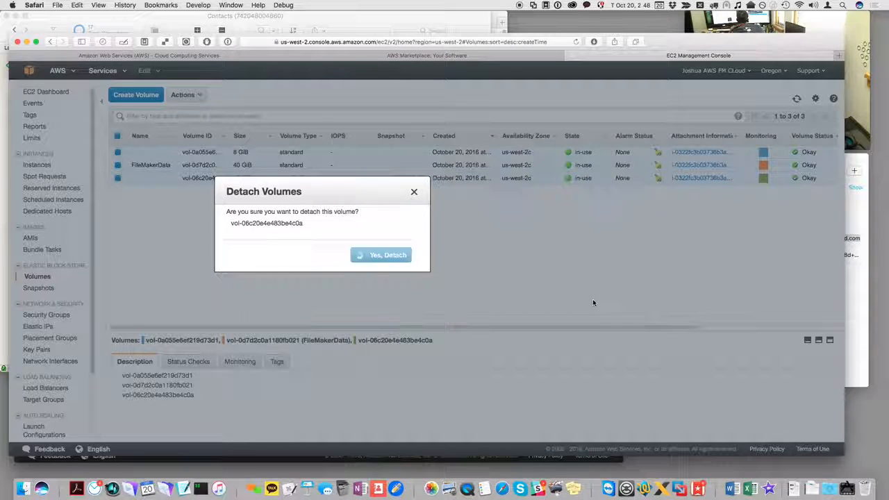
pyautogui.click(588, 316)
pyautogui.click(592, 316)
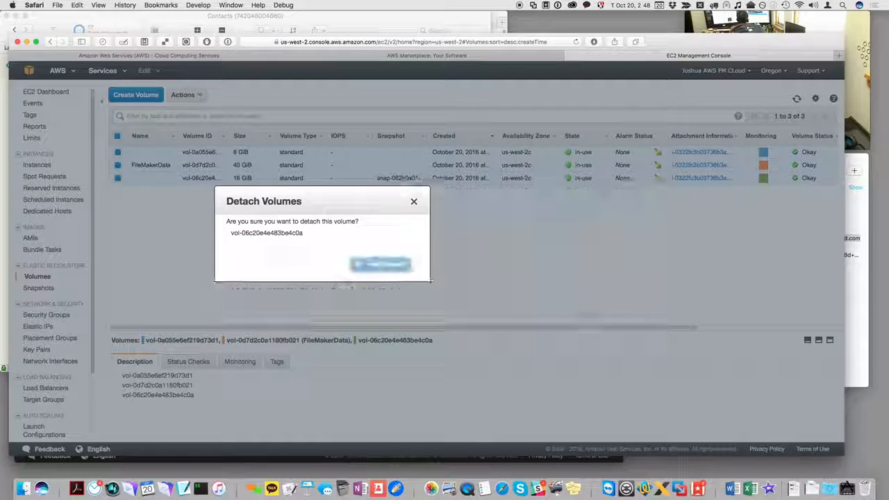
pyautogui.click(557, 316)
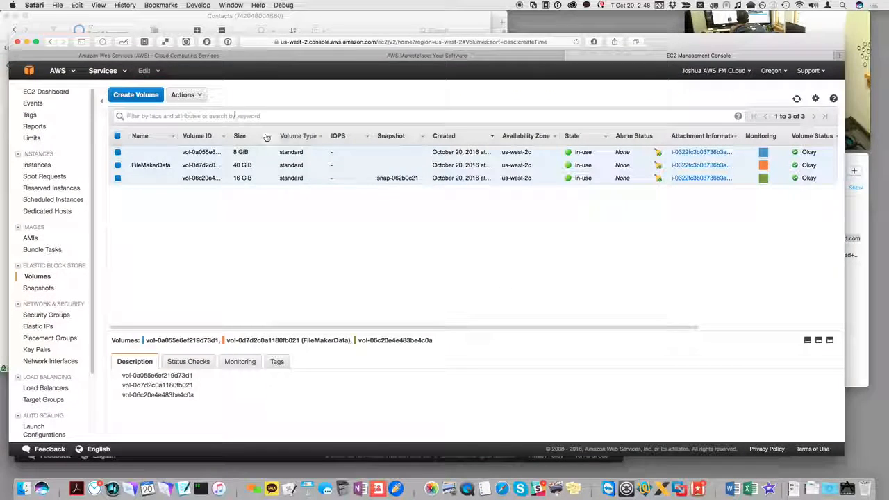
# - Retry detaching the three volumes and dismiss the root-volume detach error
pyautogui.click(184, 95)
pyautogui.click(198, 132)
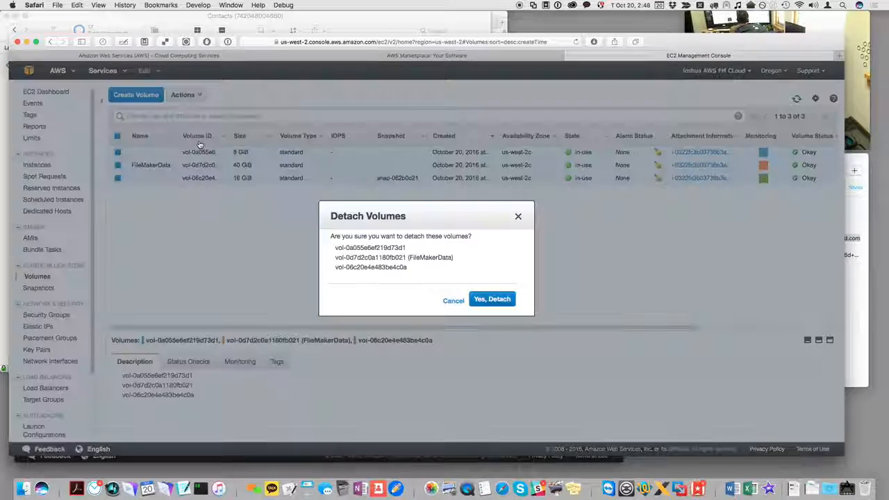
pyautogui.click(485, 300)
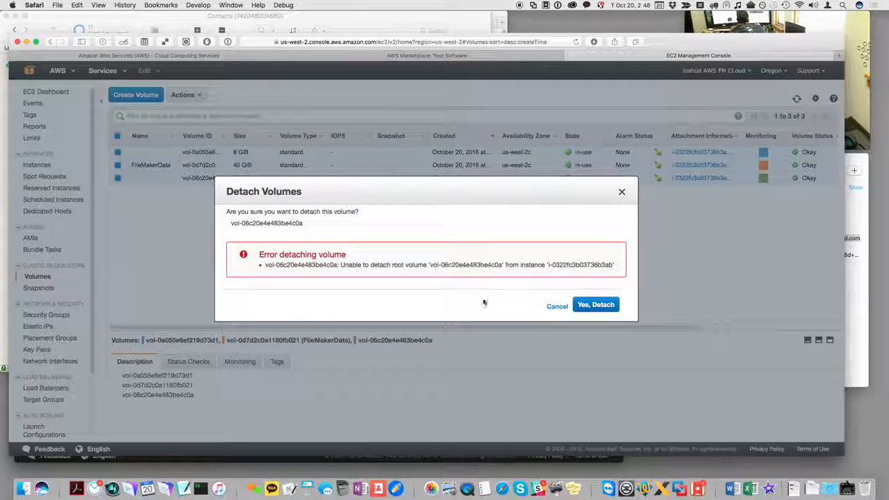
pyautogui.click(582, 305)
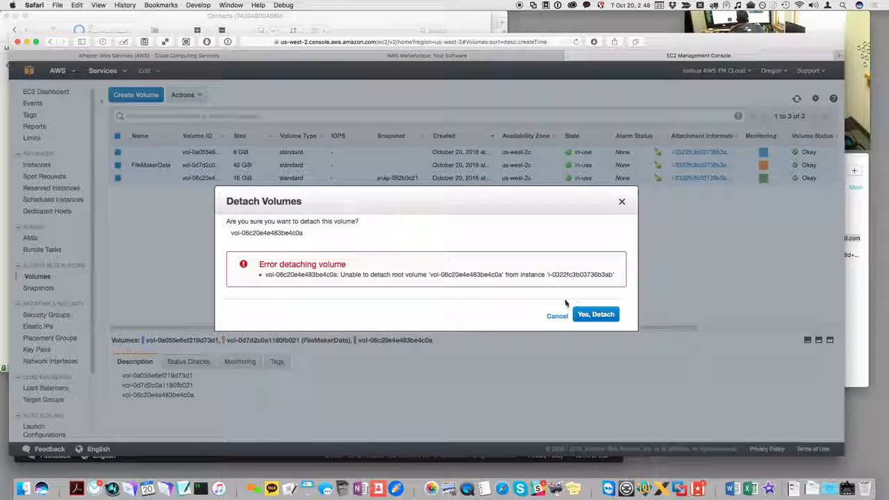
pyautogui.click(559, 317)
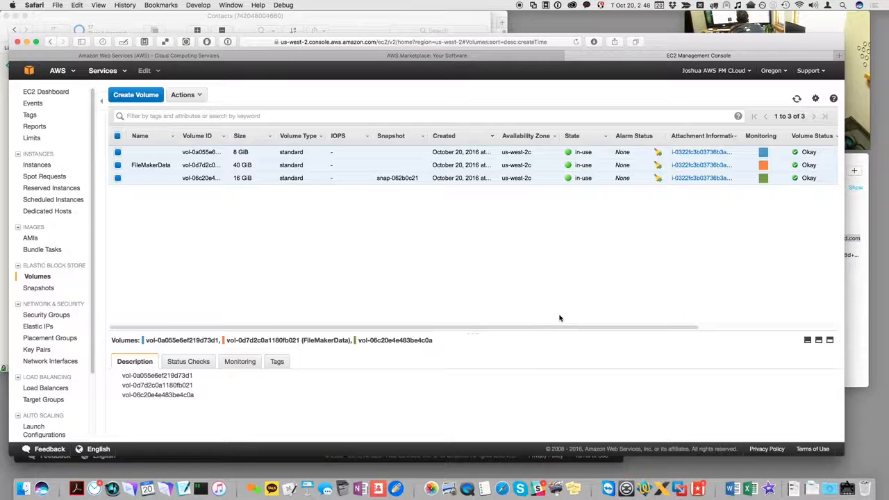
# - Force-detach only the 16 GiB root volume, dismiss the error, and open Running Instances
pyautogui.click(118, 178)
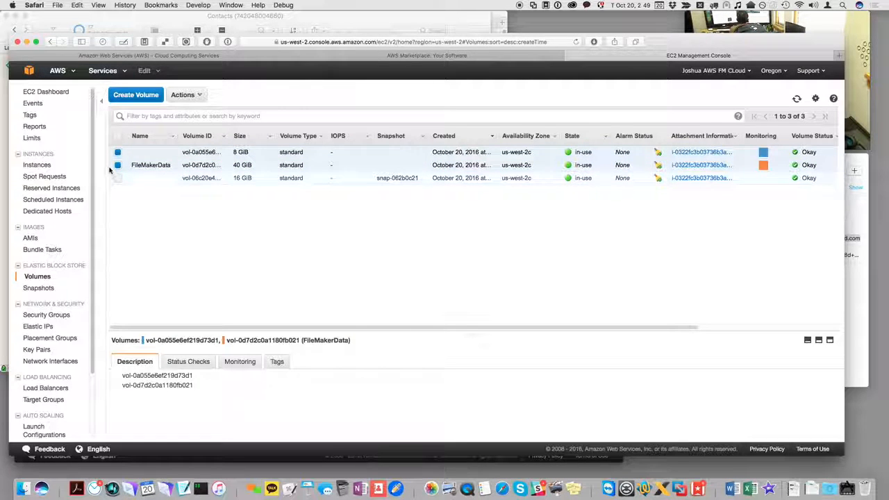
pyautogui.click(118, 165)
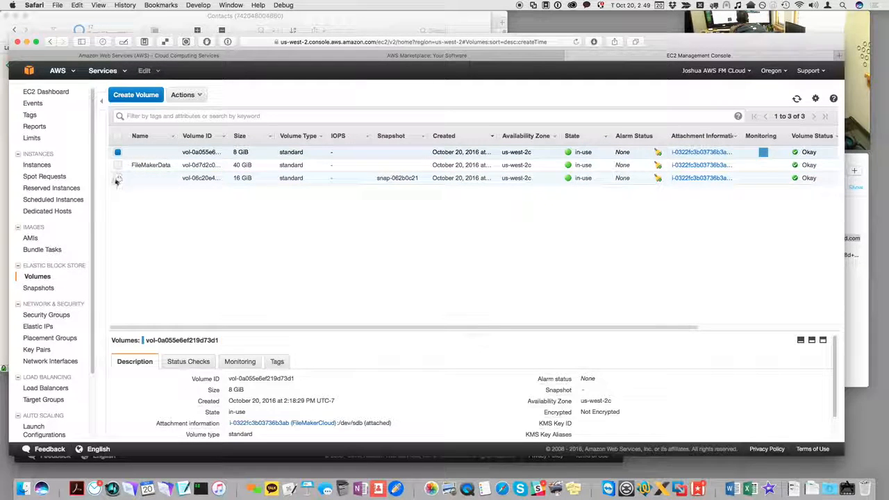
pyautogui.click(118, 178)
pyautogui.click(118, 153)
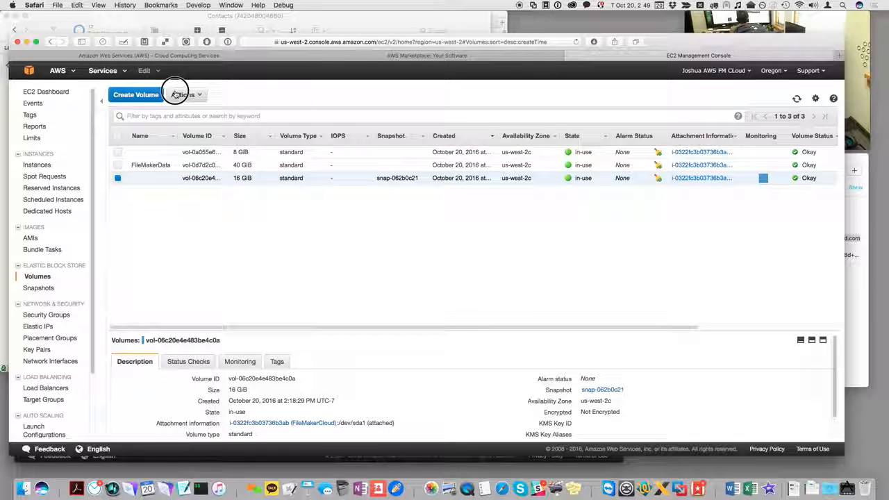
pyautogui.click(181, 95)
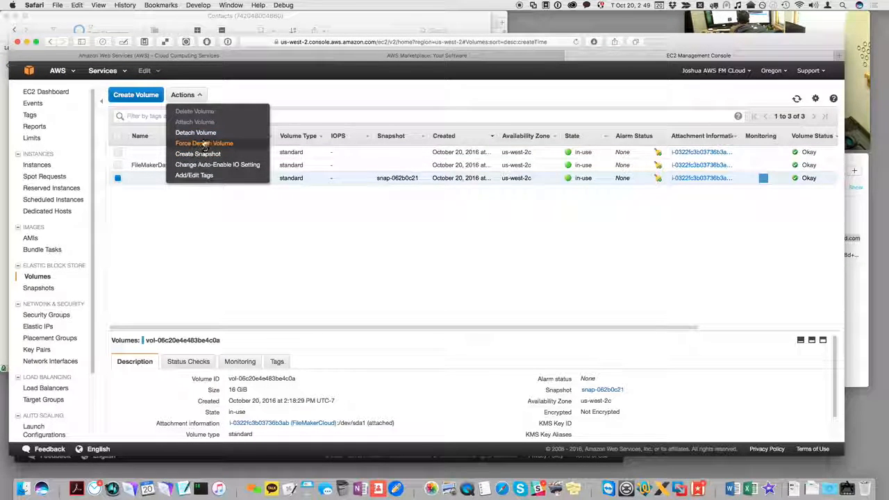
pyautogui.click(205, 137)
pyautogui.click(493, 291)
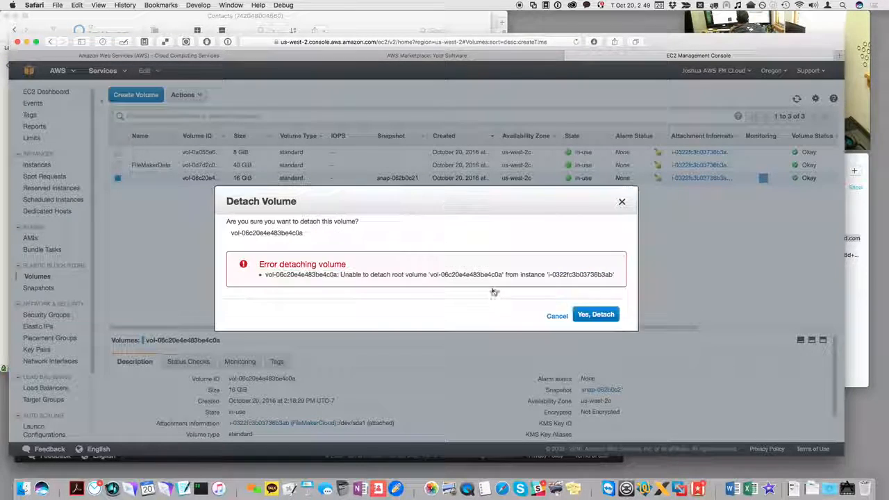
pyautogui.click(562, 314)
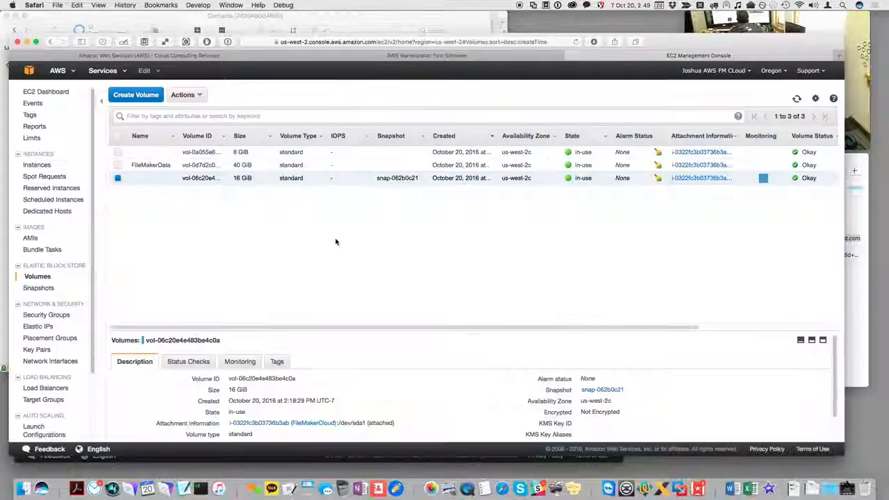
pyautogui.click(38, 91)
pyautogui.click(162, 122)
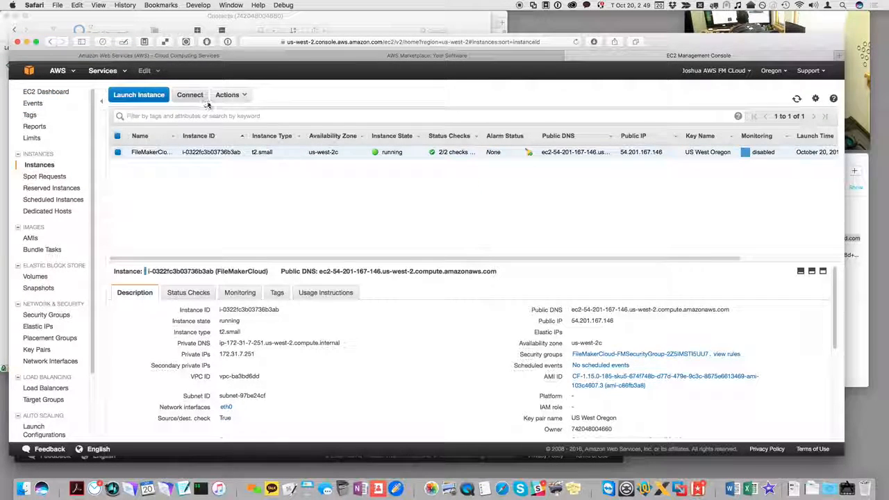
# - Stop the FileMakerCloud instance
pyautogui.click(230, 95)
pyautogui.moveTo(239, 146)
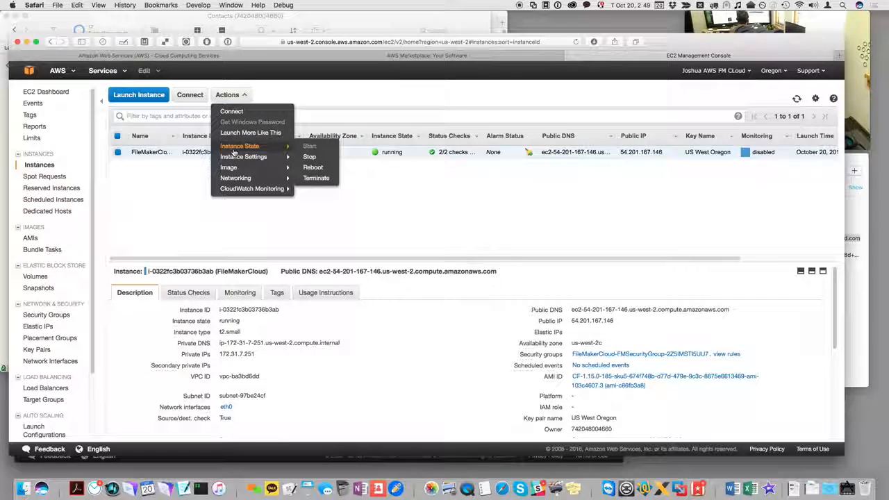
pyautogui.click(312, 157)
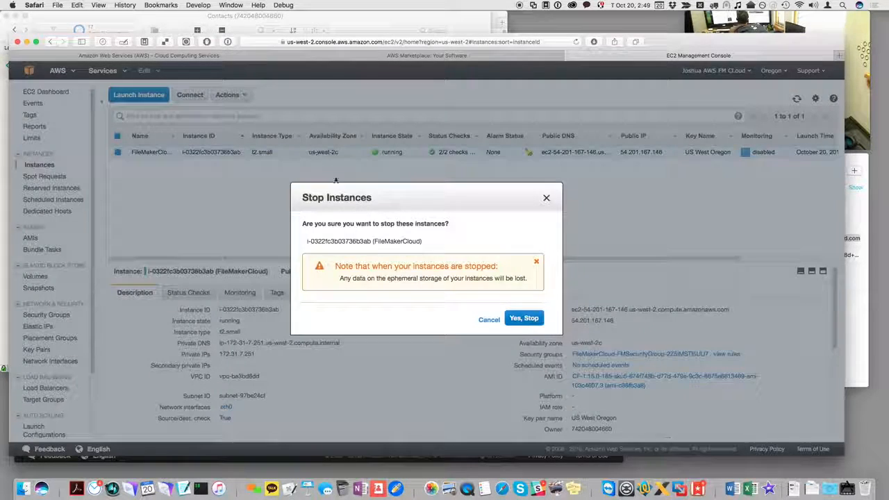
pyautogui.click(524, 318)
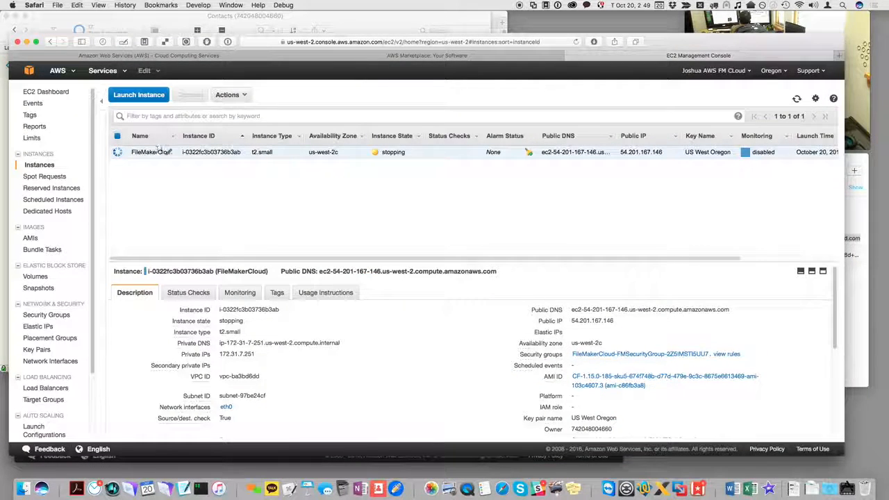
# - Disable termination protection on the FileMakerCloud instance
pyautogui.click(228, 95)
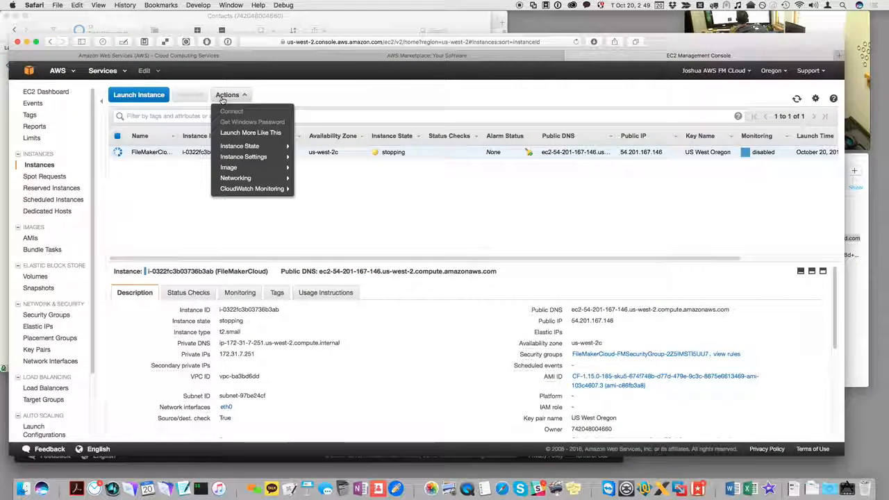
pyautogui.moveTo(248, 171)
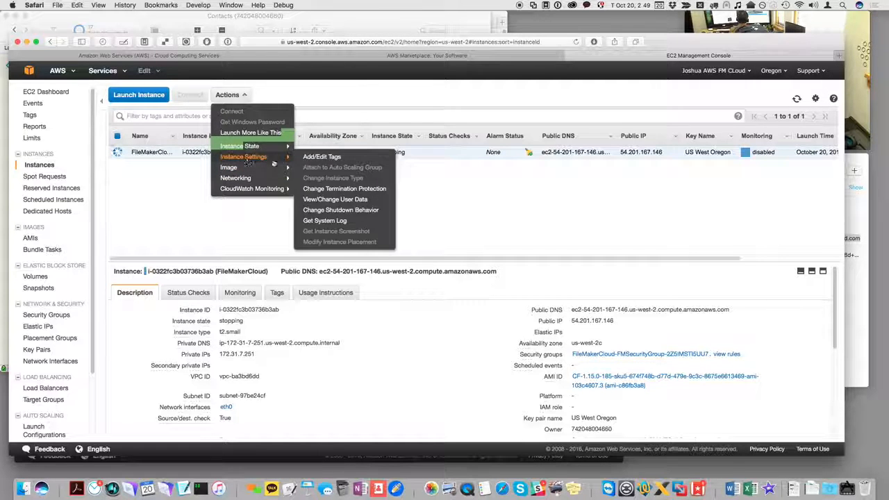
pyautogui.click(344, 189)
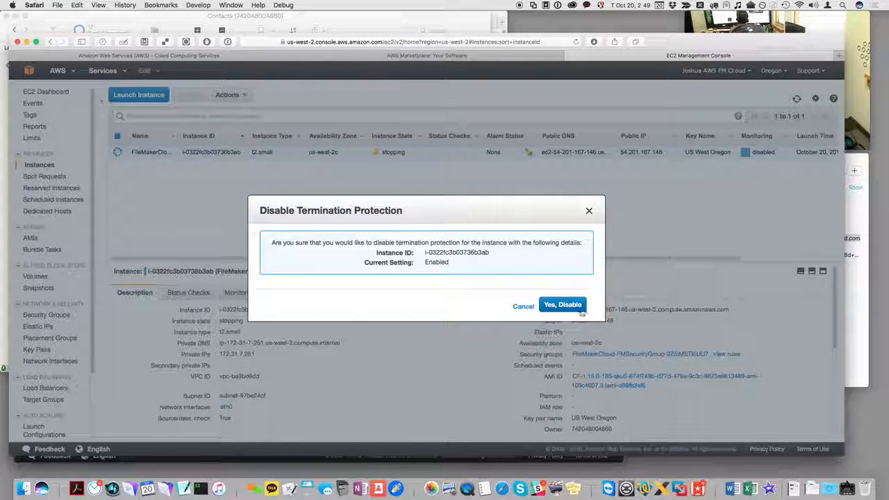
pyautogui.click(563, 306)
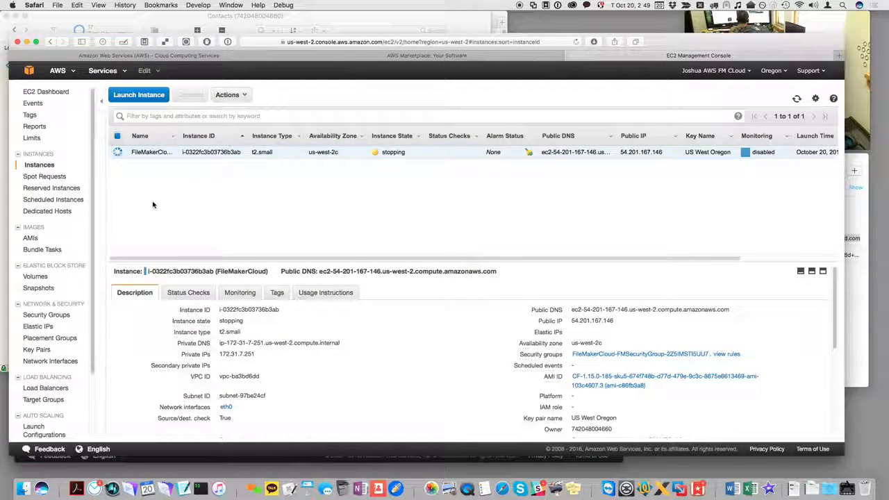
# - Flip back to the EC2 tab, narrow the Safari window, and open the Services menu
pyautogui.click(299, 55)
pyautogui.click(226, 57)
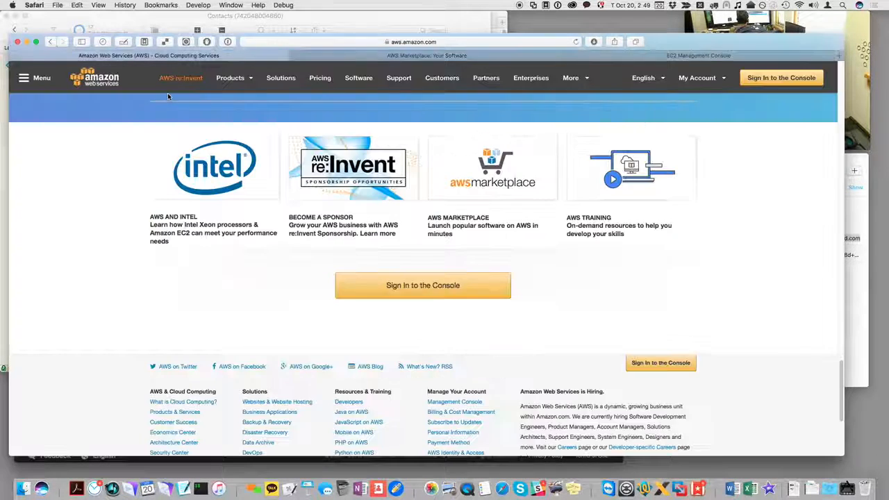
pyautogui.click(698, 55)
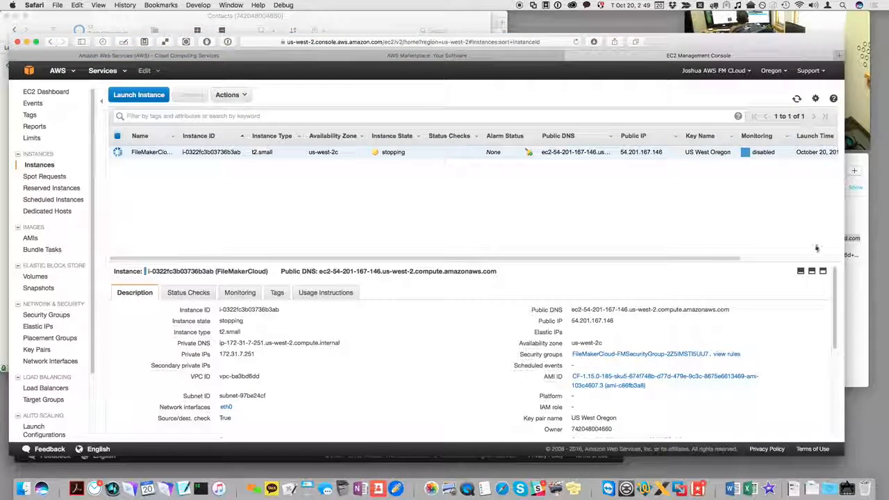
pyautogui.moveTo(846, 247); pyautogui.dragTo(667, 246)
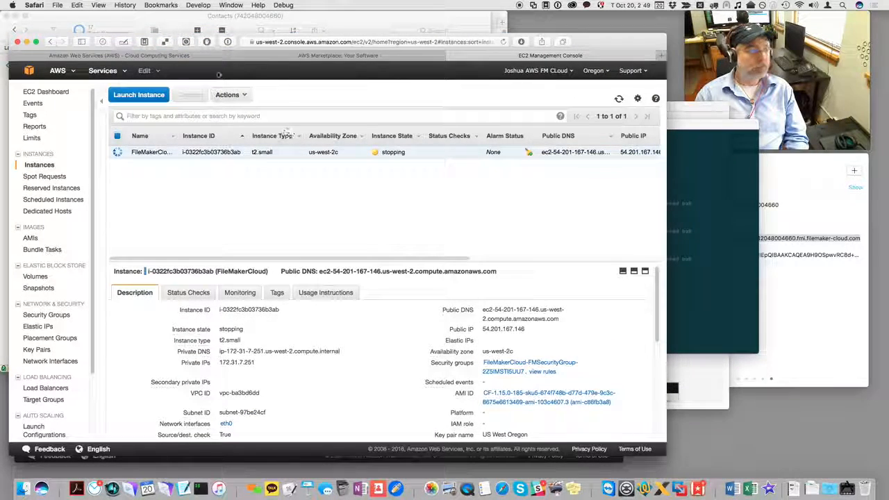
pyautogui.click(105, 71)
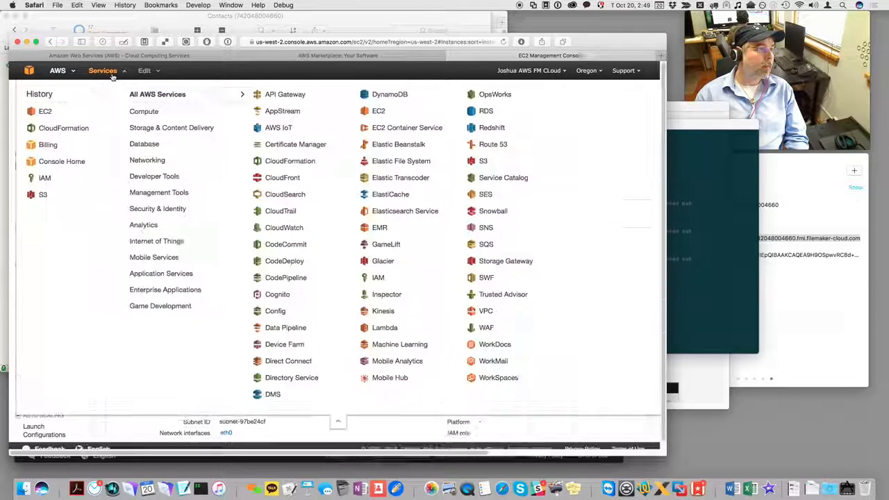
# - Delete the FileMakerCloud stack in CloudFormation
pyautogui.click(71, 128)
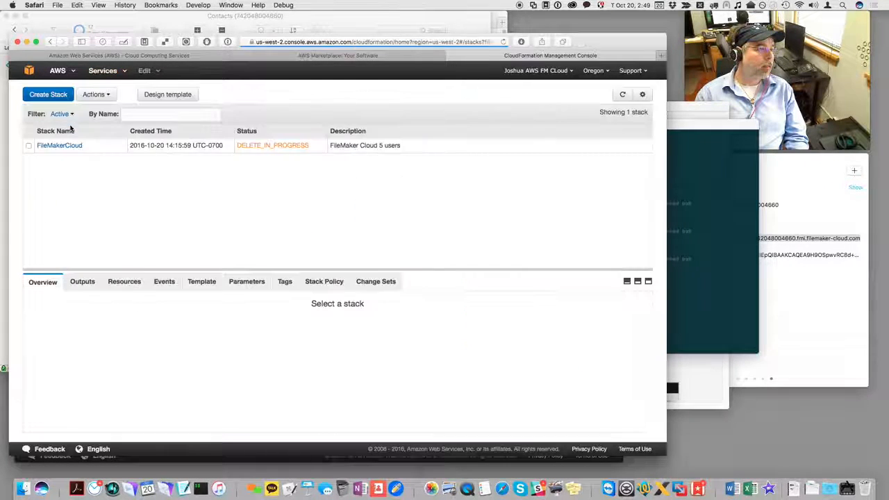
pyautogui.click(28, 146)
pyautogui.click(94, 93)
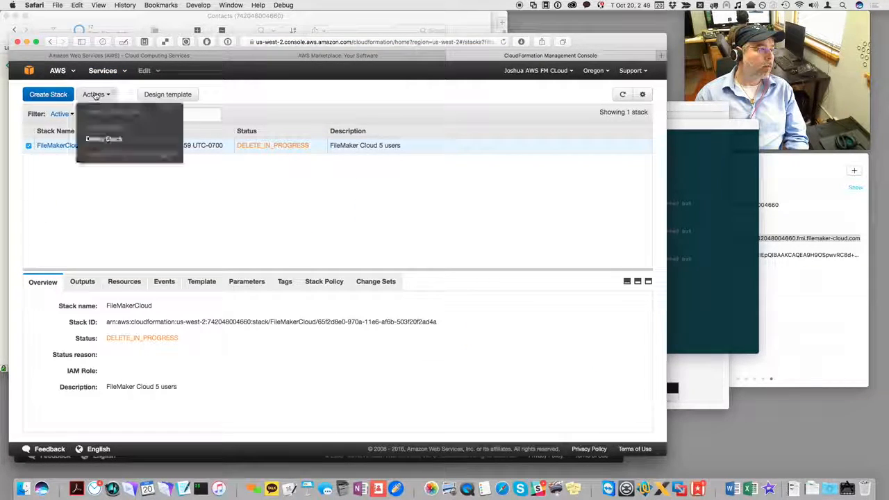
pyautogui.click(101, 140)
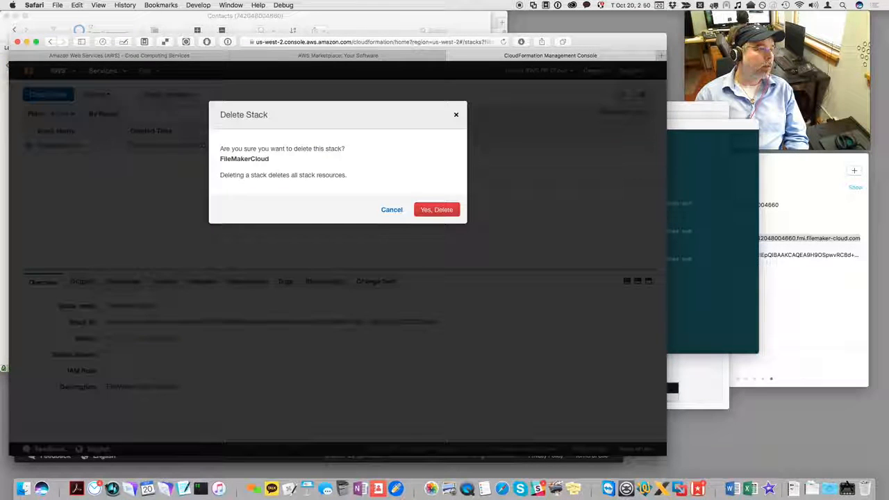
pyautogui.click(440, 212)
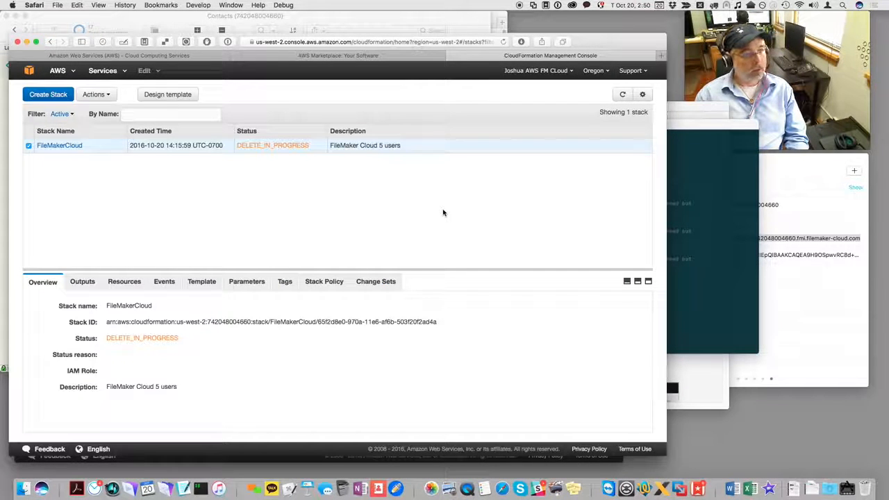
# - Show the stack's events and highlight the termination-protection DELETE_FAILED reason
pyautogui.click(238, 282)
pyautogui.click(186, 283)
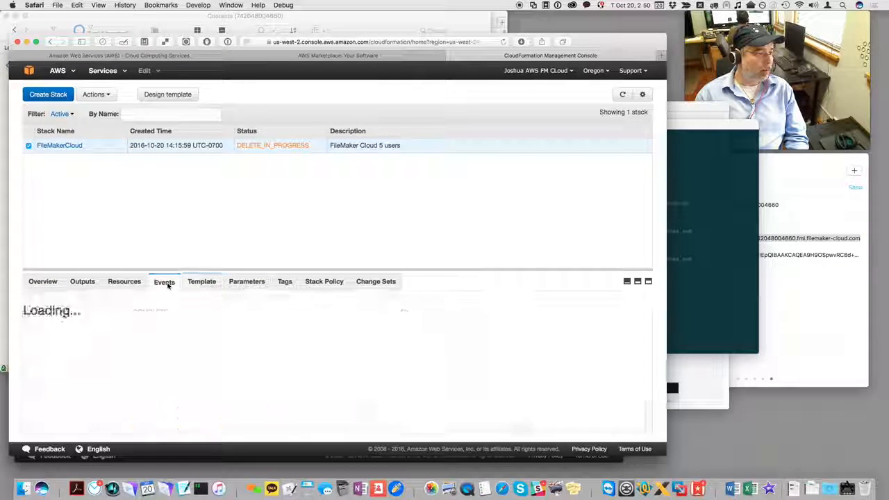
pyautogui.click(165, 282)
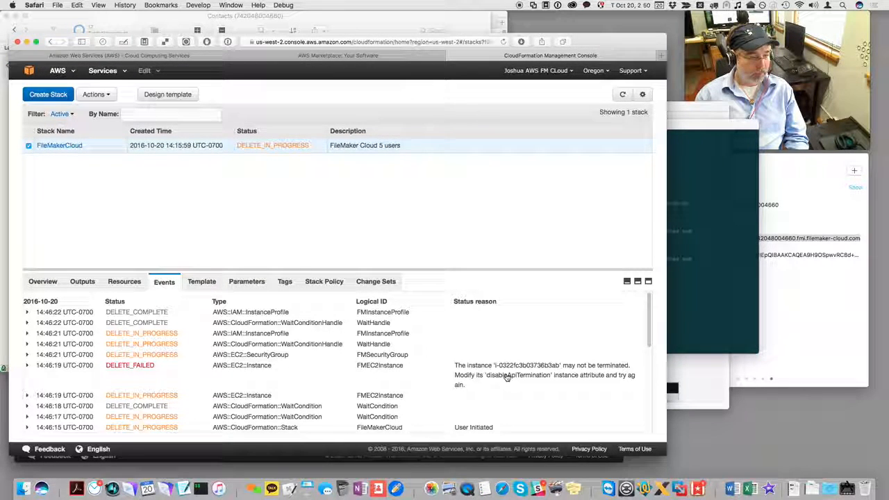
pyautogui.moveTo(507, 390); pyautogui.dragTo(478, 380)
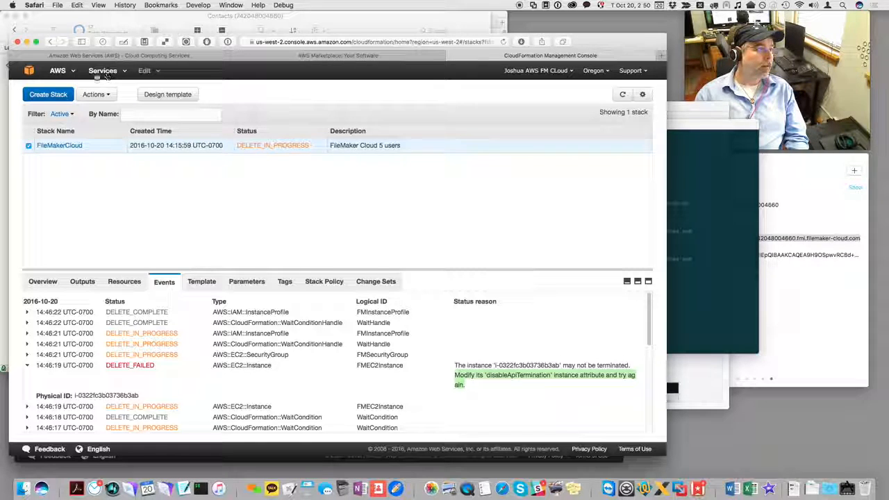
# - Check the EC2 dashboard's resource counts, then go back to the CloudFormation stack list
pyautogui.click(138, 58)
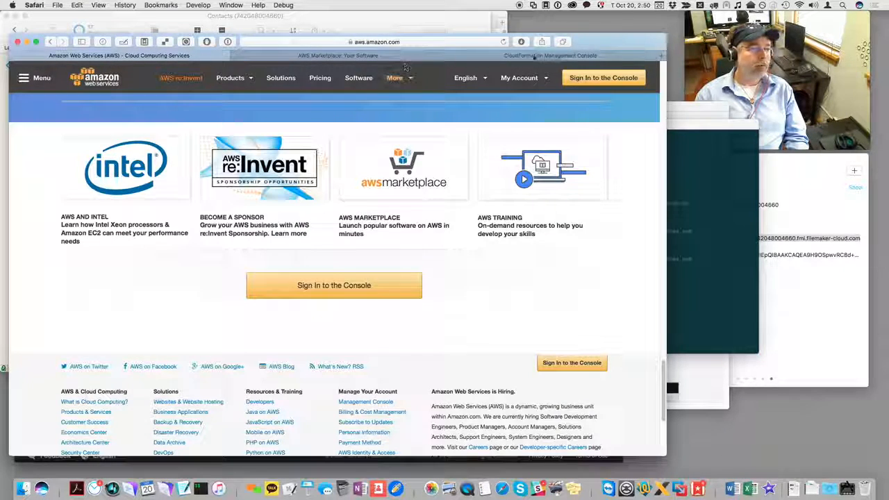
pyautogui.click(549, 55)
pyautogui.click(101, 71)
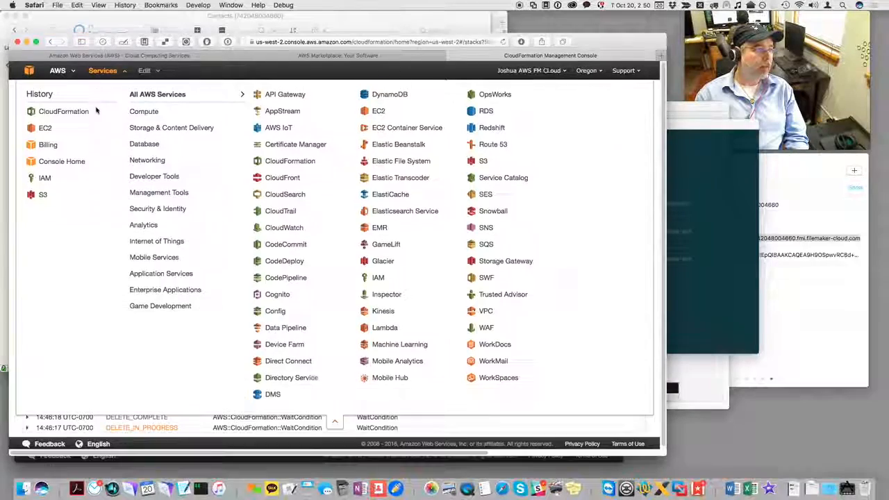
pyautogui.click(44, 128)
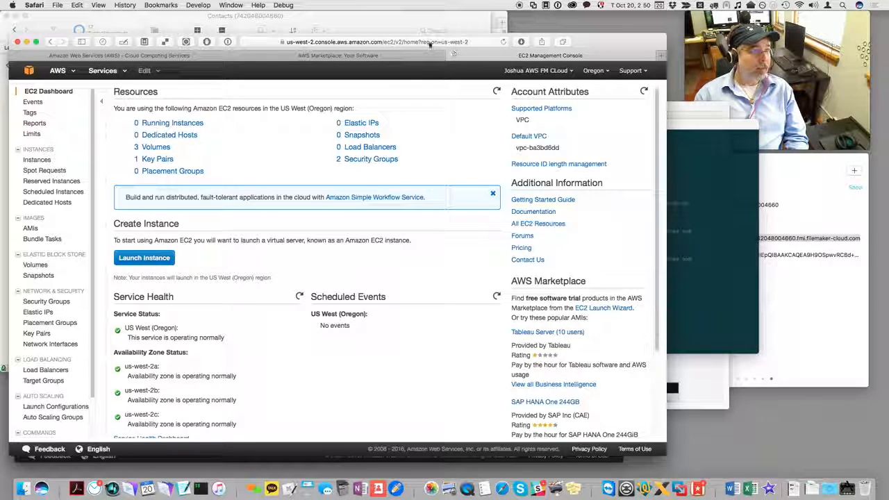
pyautogui.click(100, 71)
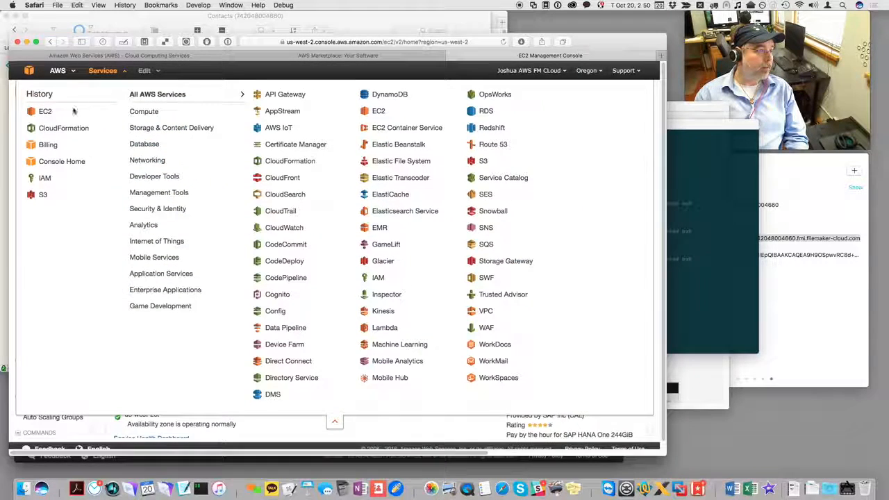
pyautogui.click(70, 132)
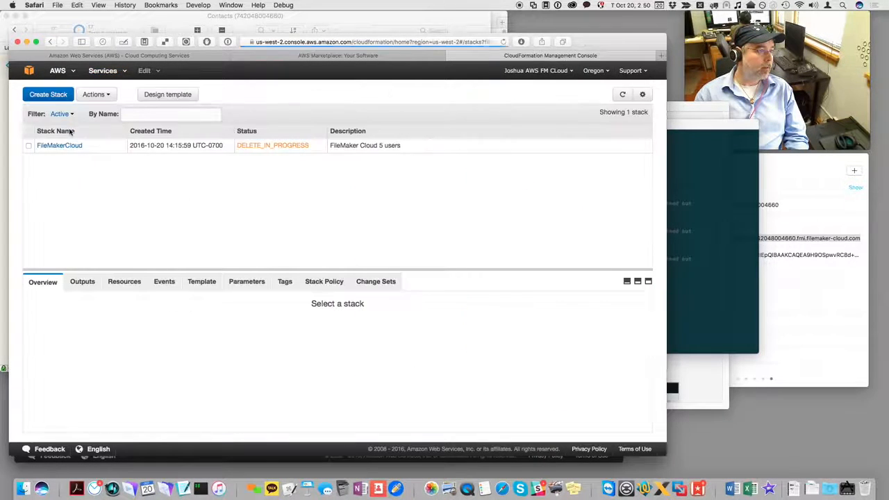
# - Select FileMakerCloud to review its deletion events, then switch to the EC2 dashboard
pyautogui.click(155, 283)
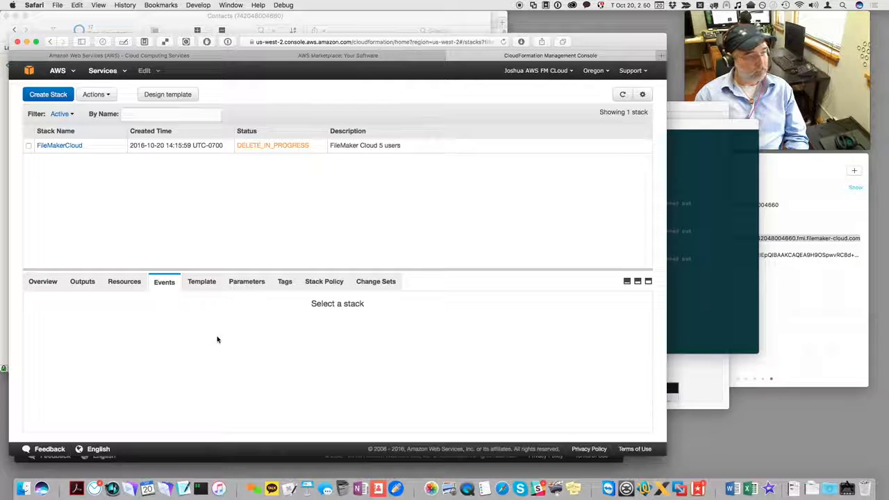
pyautogui.click(199, 283)
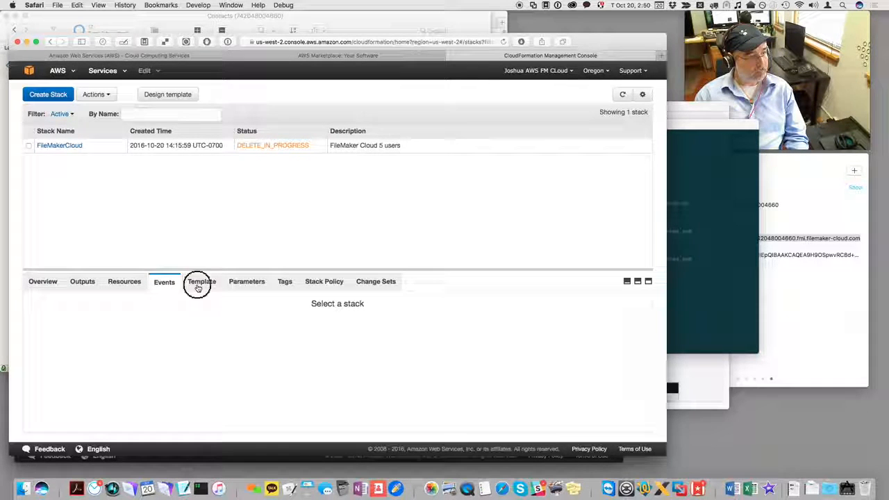
pyautogui.click(115, 147)
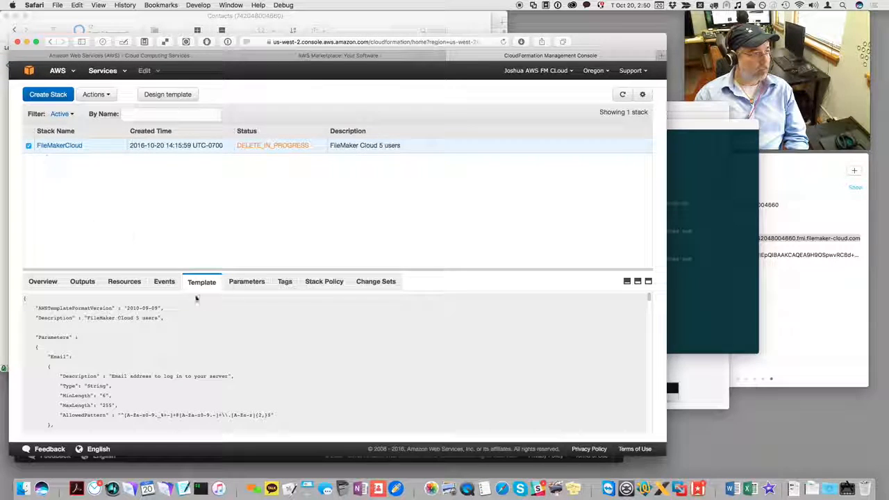
pyautogui.click(164, 282)
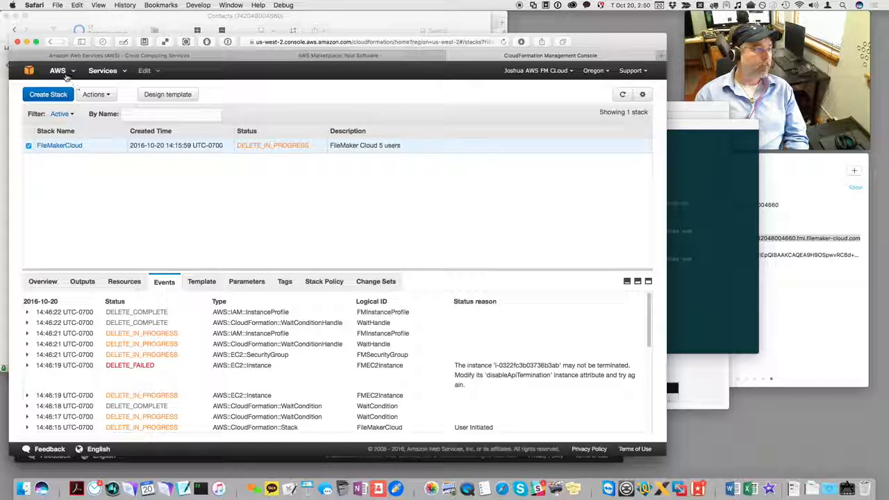
pyautogui.click(102, 70)
pyautogui.click(44, 128)
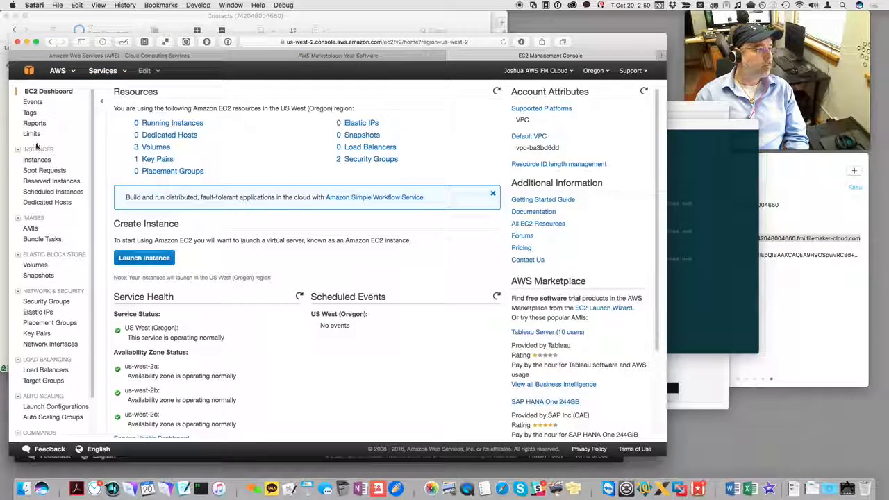
# - Delete the unattached 8 GiB volume and the FileMakerData volume
pyautogui.click(33, 265)
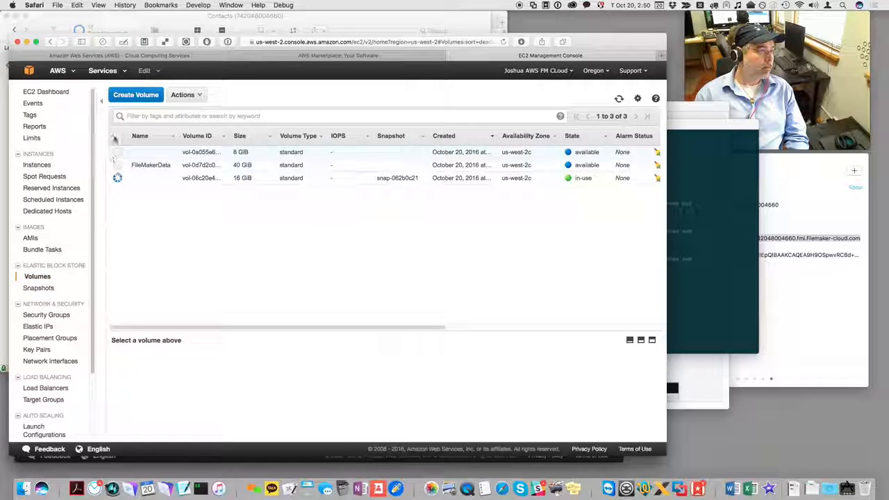
pyautogui.click(119, 136)
pyautogui.click(183, 95)
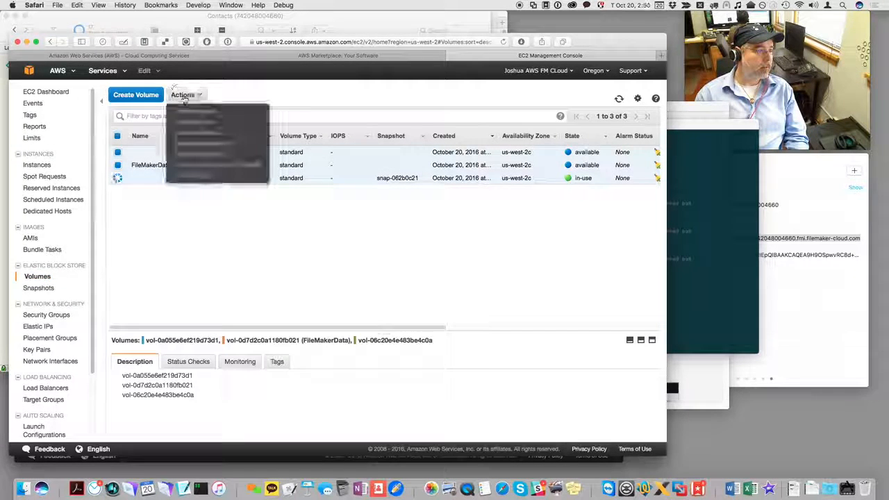
pyautogui.click(151, 260)
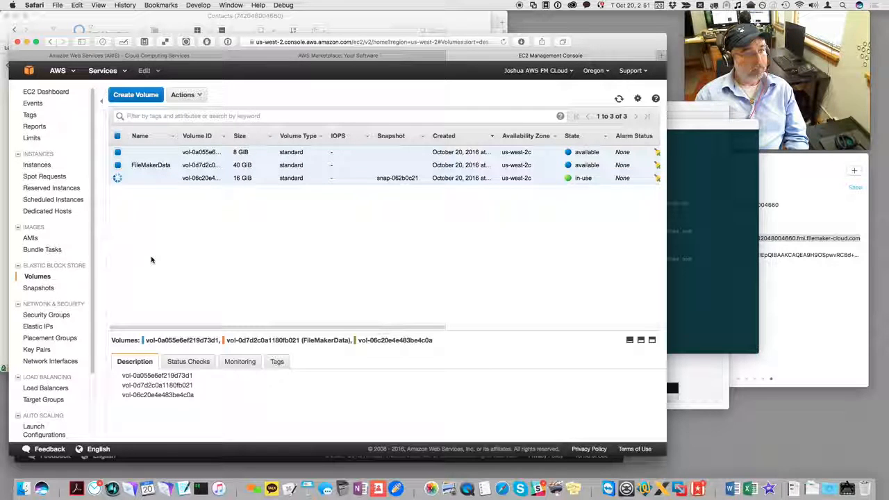
pyautogui.click(117, 137)
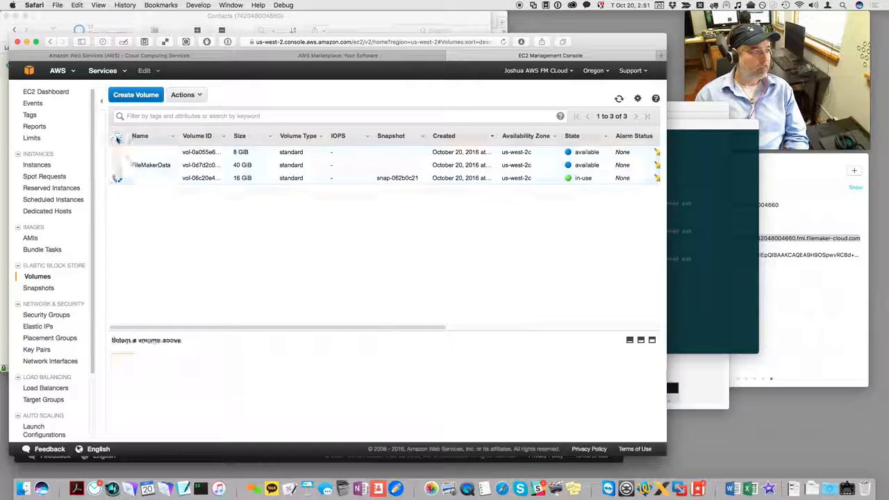
pyautogui.click(117, 152)
pyautogui.click(117, 165)
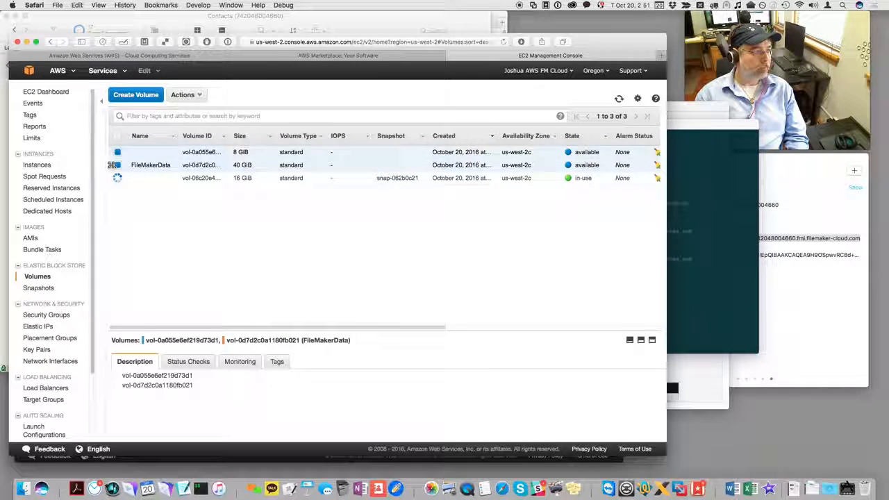
pyautogui.click(183, 94)
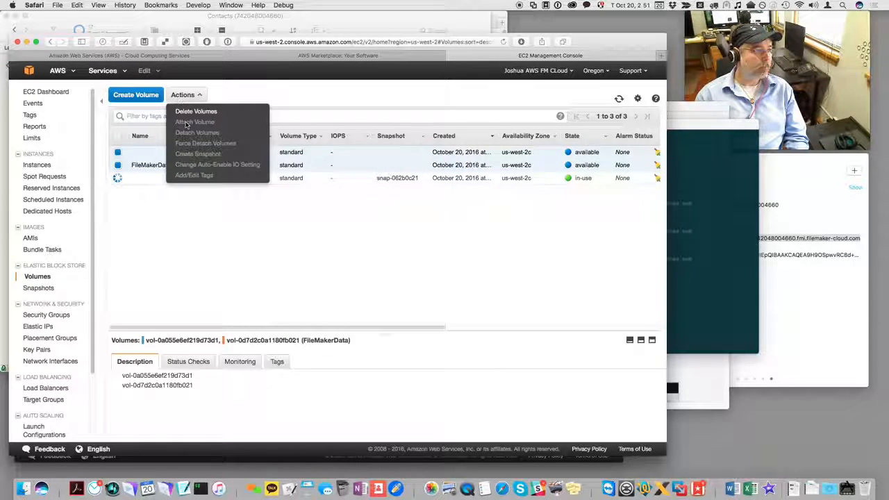
pyautogui.click(188, 112)
pyautogui.click(405, 296)
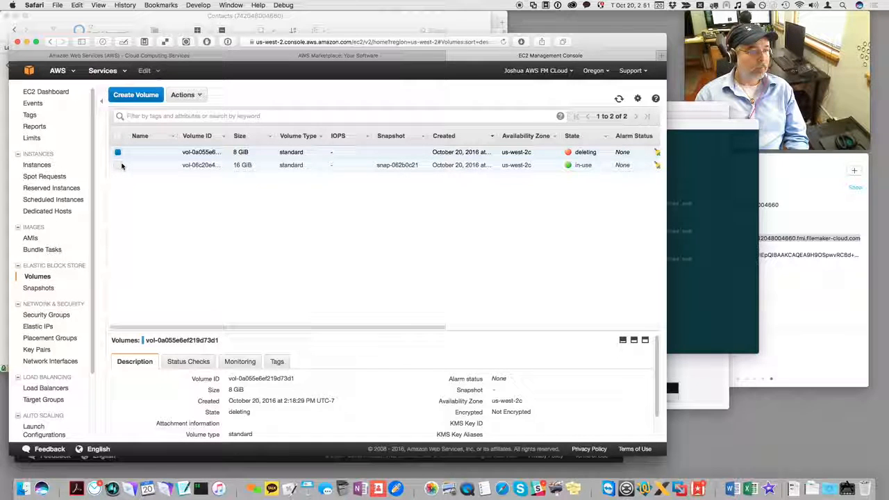
# - Force-detach the 16 GiB volume from its instance
pyautogui.click(119, 165)
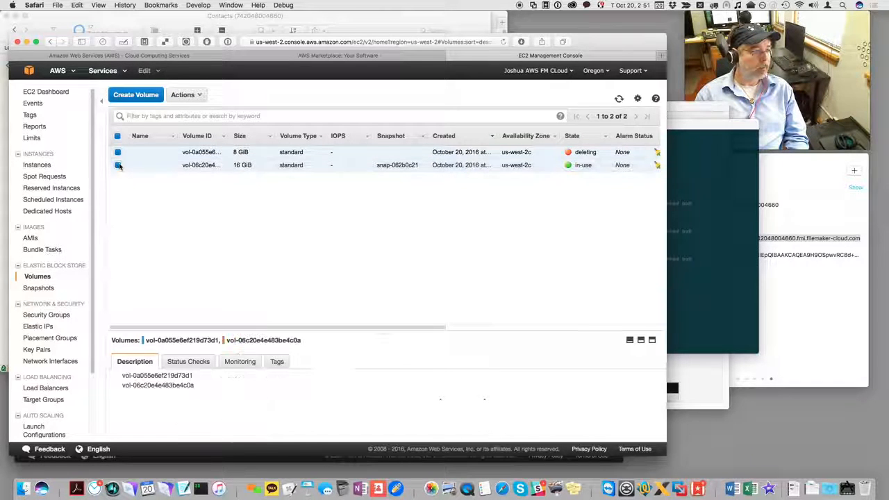
pyautogui.click(185, 95)
pyautogui.click(187, 244)
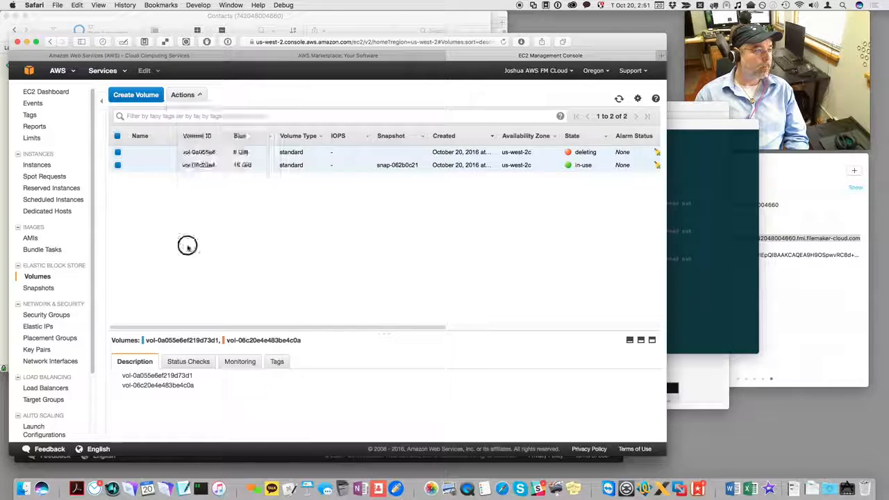
pyautogui.click(116, 153)
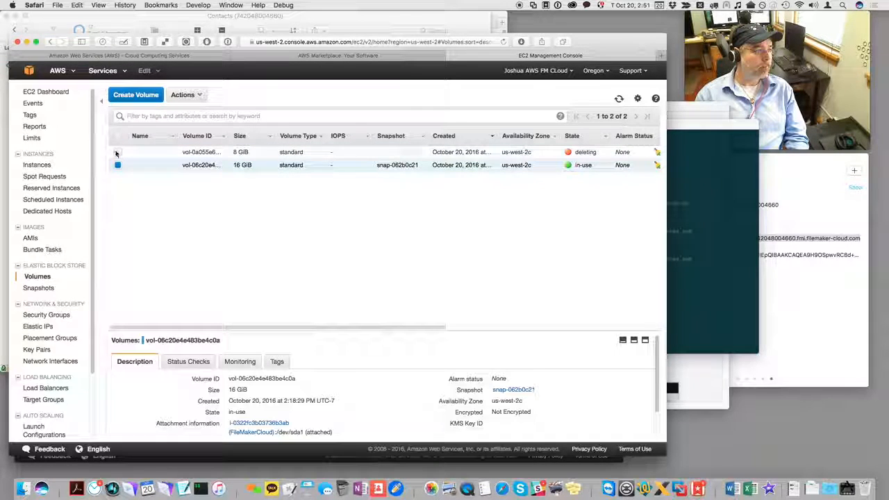
pyautogui.click(183, 95)
pyautogui.click(191, 133)
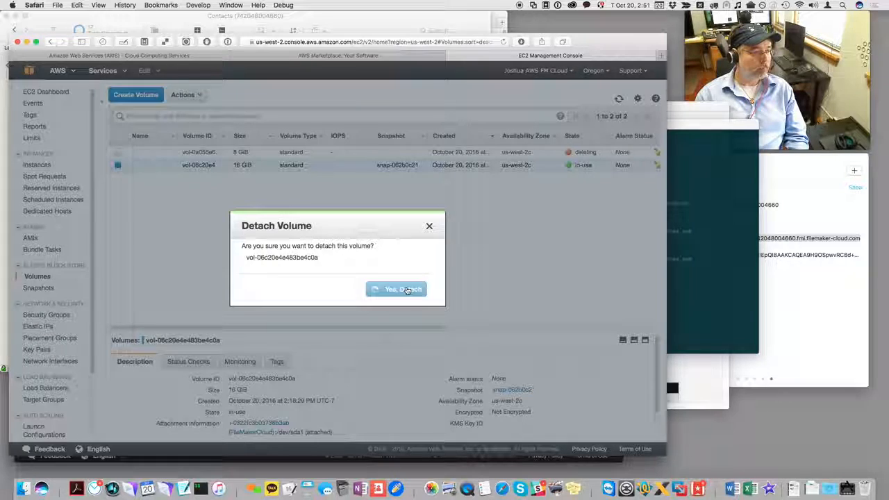
pyautogui.click(409, 291)
# - Delete the 16 GiB volume, refresh the list, and confirm the dashboard shows 0 volumes
pyautogui.click(199, 95)
pyautogui.click(198, 109)
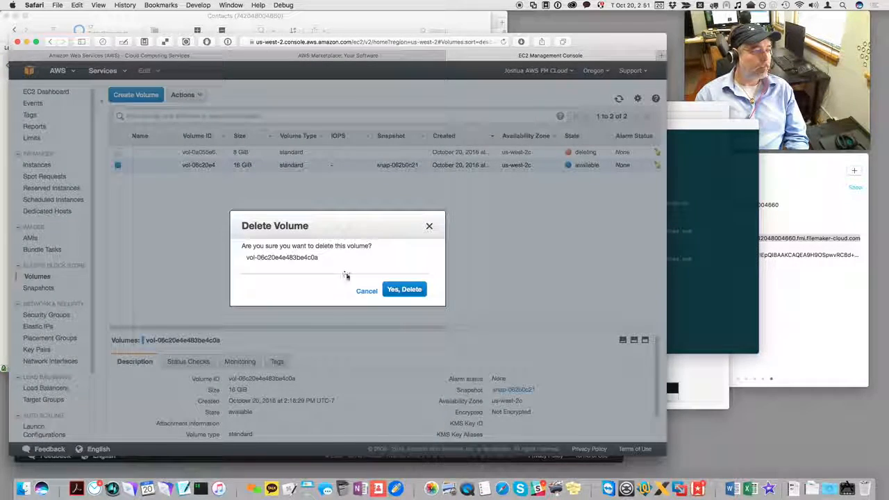
pyautogui.click(407, 291)
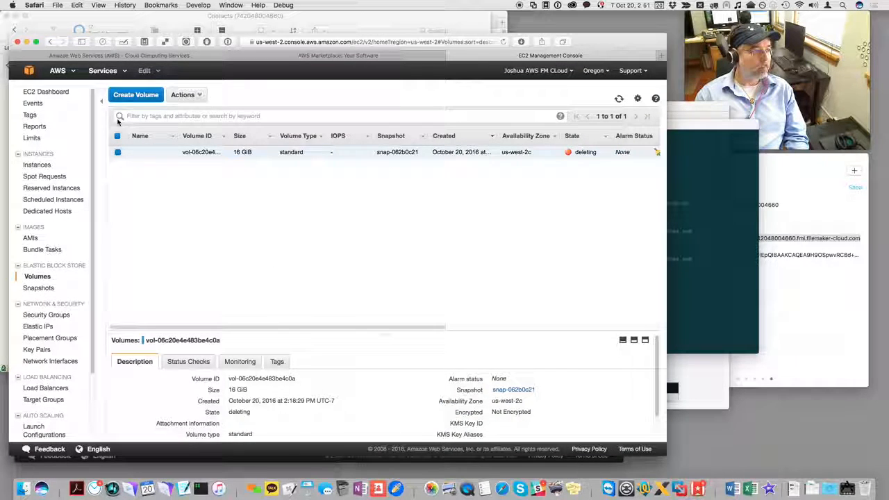
pyautogui.click(189, 95)
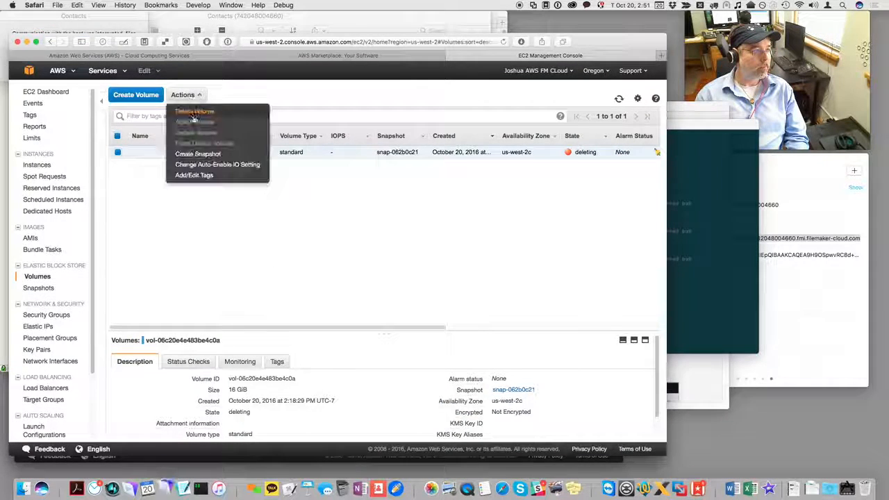
pyautogui.click(195, 113)
pyautogui.click(403, 290)
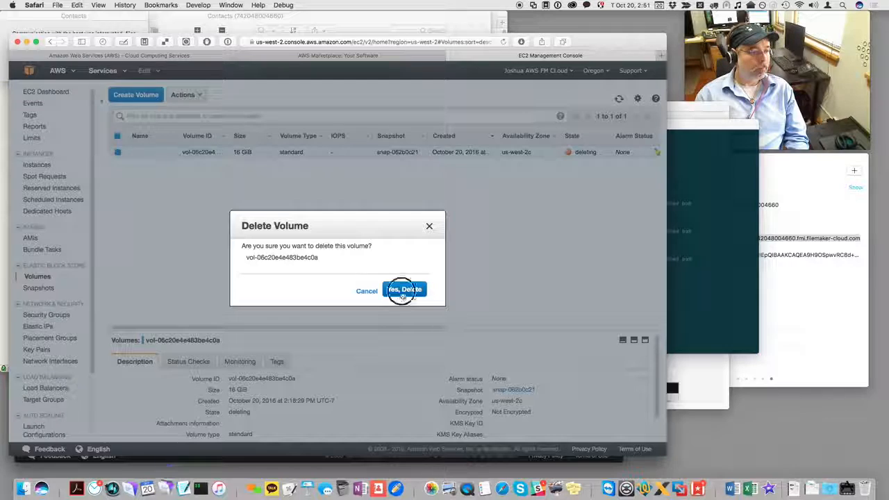
pyautogui.click(439, 314)
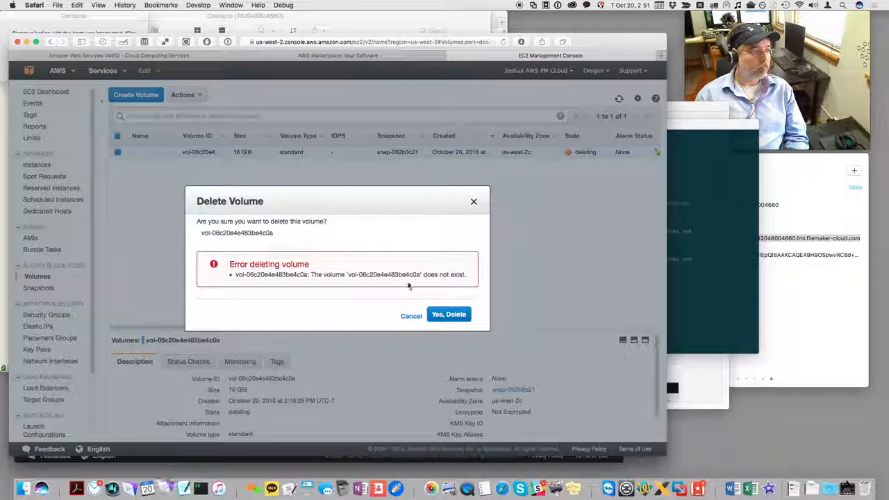
pyautogui.click(409, 314)
pyautogui.click(403, 321)
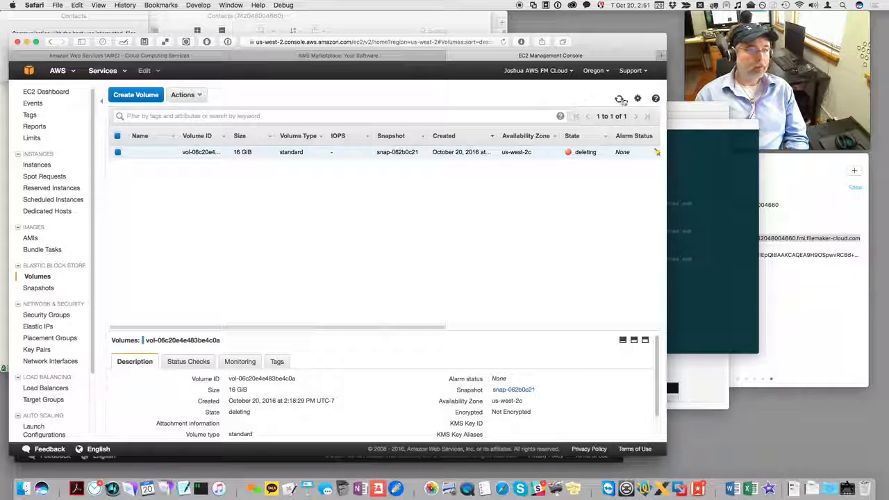
pyautogui.click(620, 98)
pyautogui.click(26, 94)
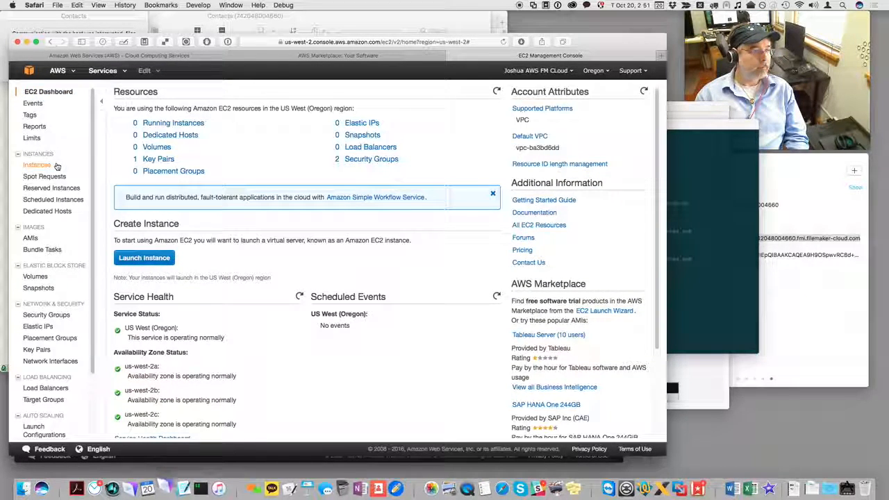